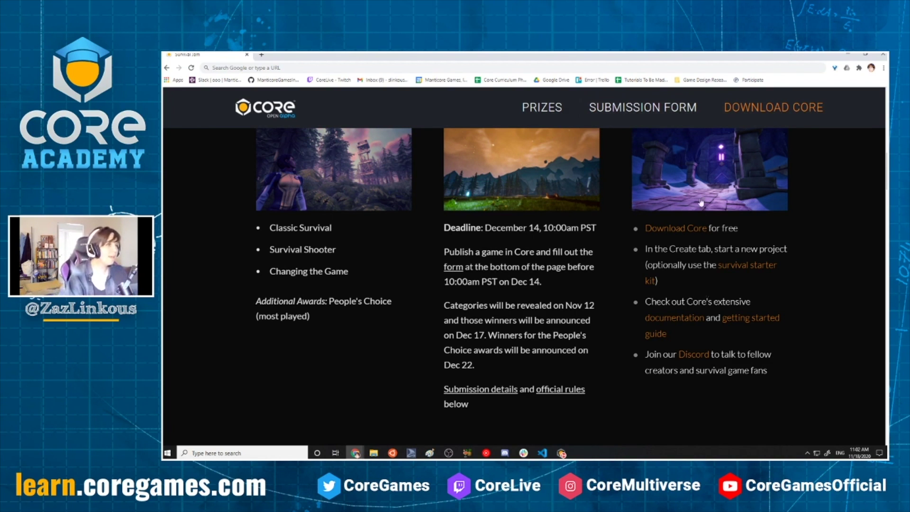
Switch to Core, search the playable games for "Survival" and open the Survival Starter Kit game page
scroll(682, 261, "up", 10)
key("alt+Tab")
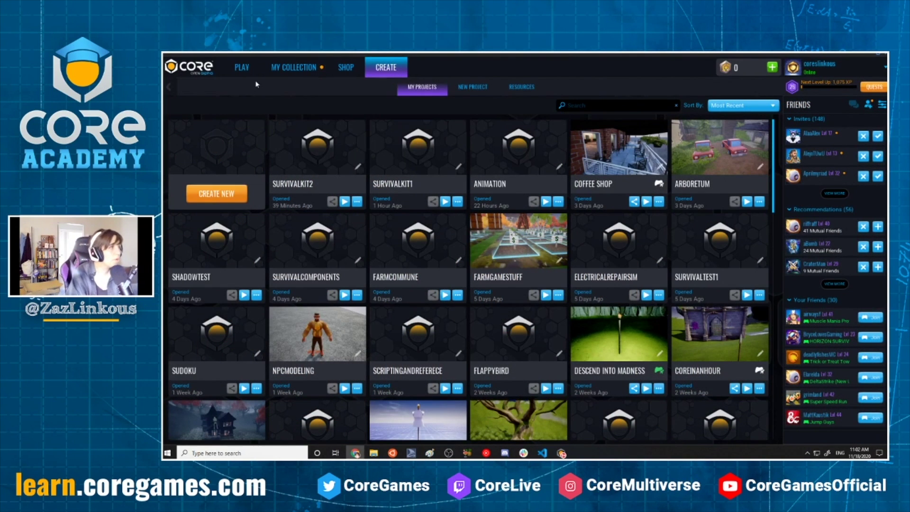
left_click(242, 67)
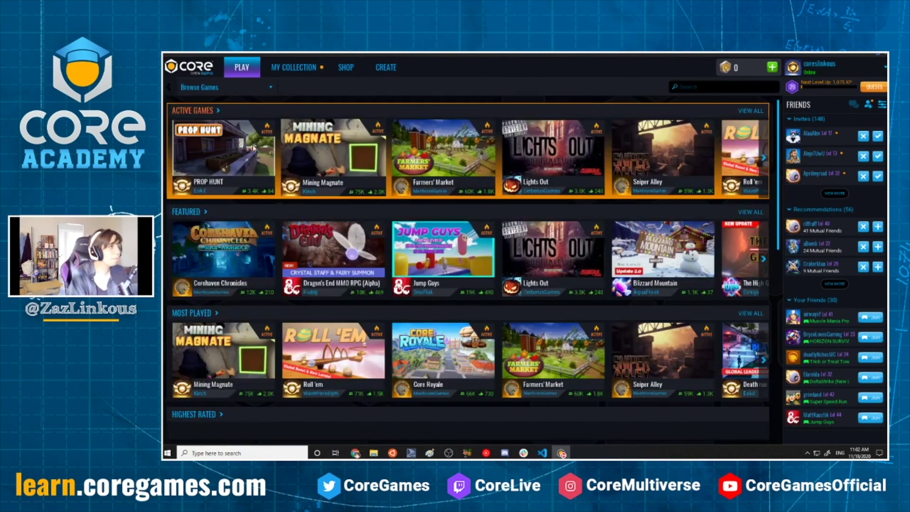
left_click(710, 90)
type("Survival")
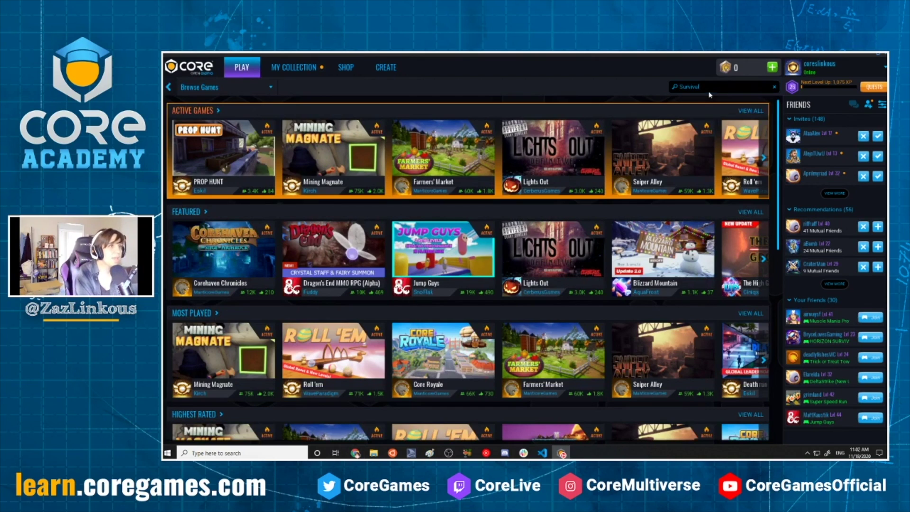
key("Return")
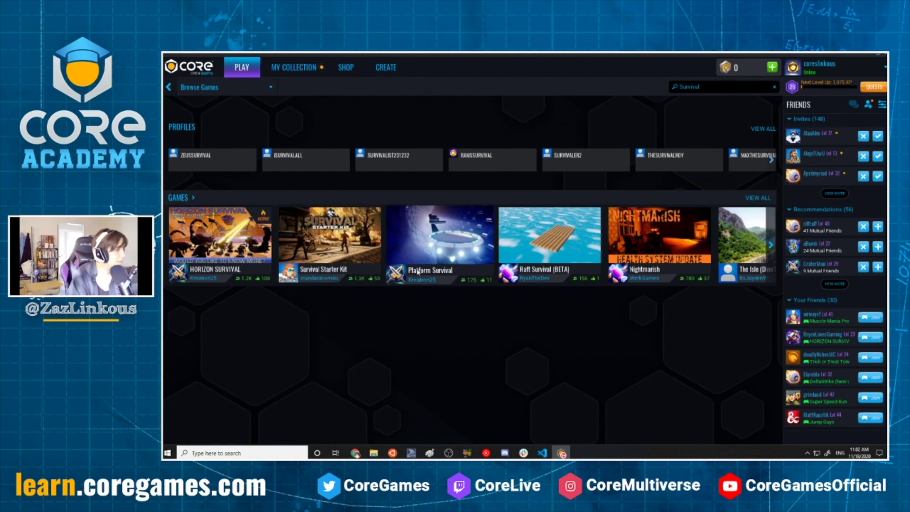
left_click(362, 274)
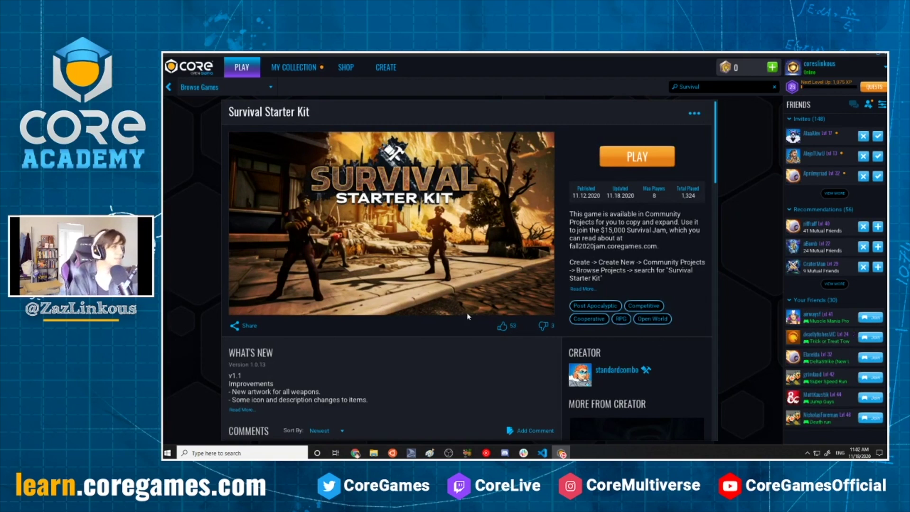
scroll(468, 315, "down", 1)
scroll(468, 315, "up", 1)
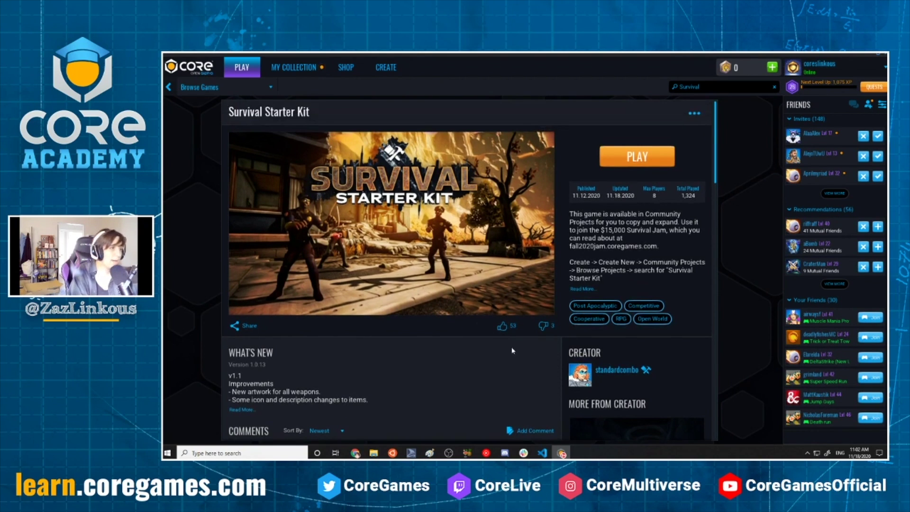
scroll(489, 319, "down", 1)
scroll(490, 318, "up", 1)
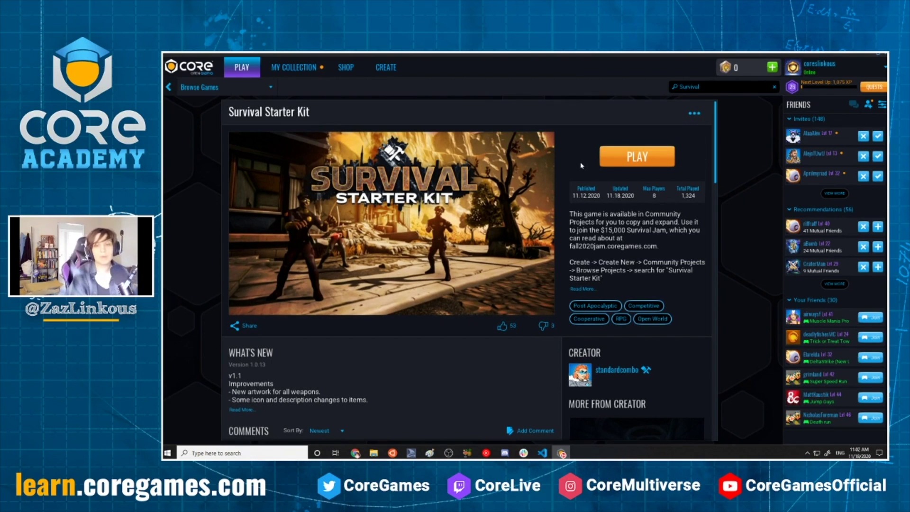
Start creating a new project in Core and browse the community projects as its base
key("alt+Tab")
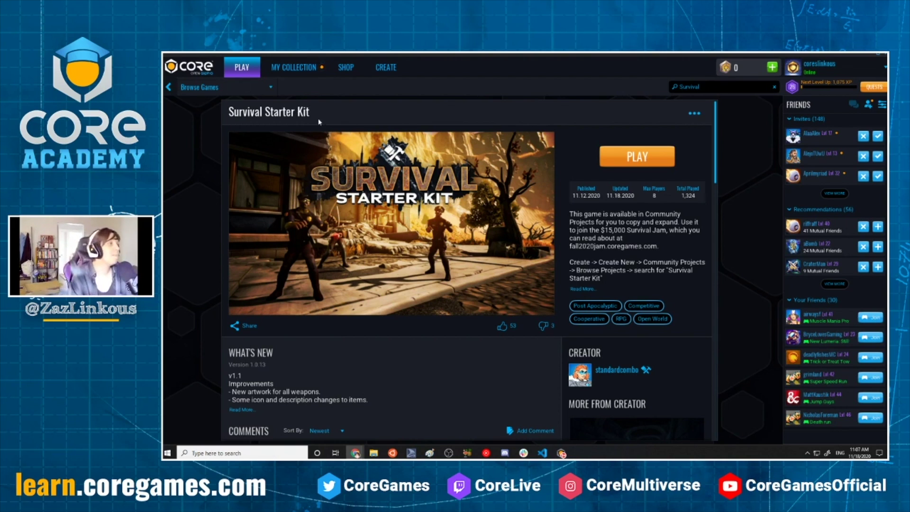
left_click(385, 67)
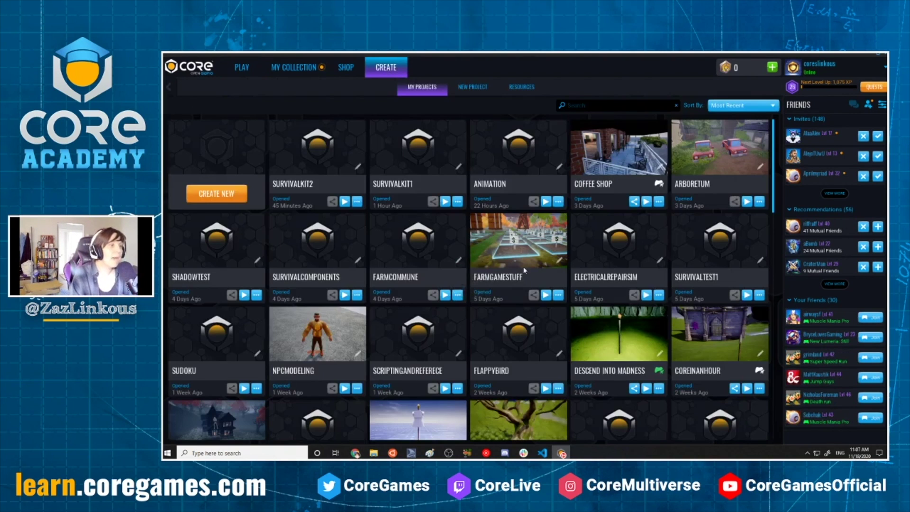
left_click(231, 196)
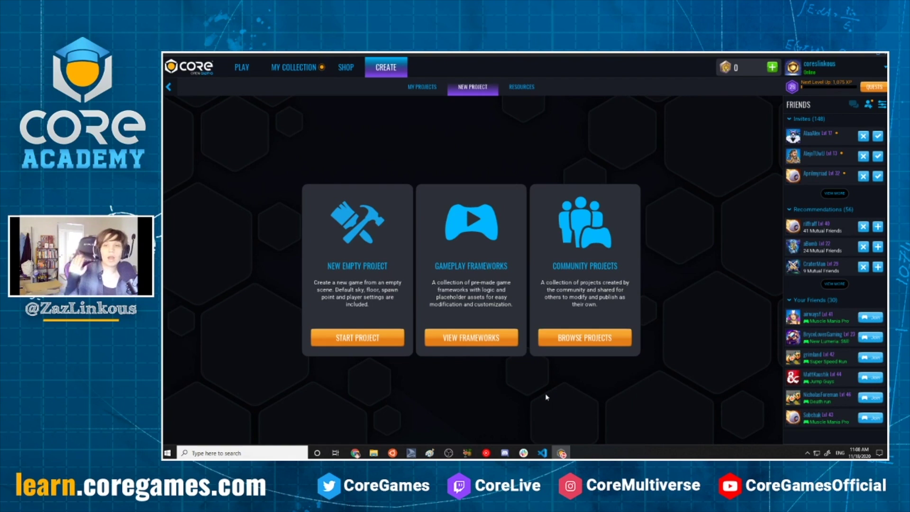
left_click(569, 338)
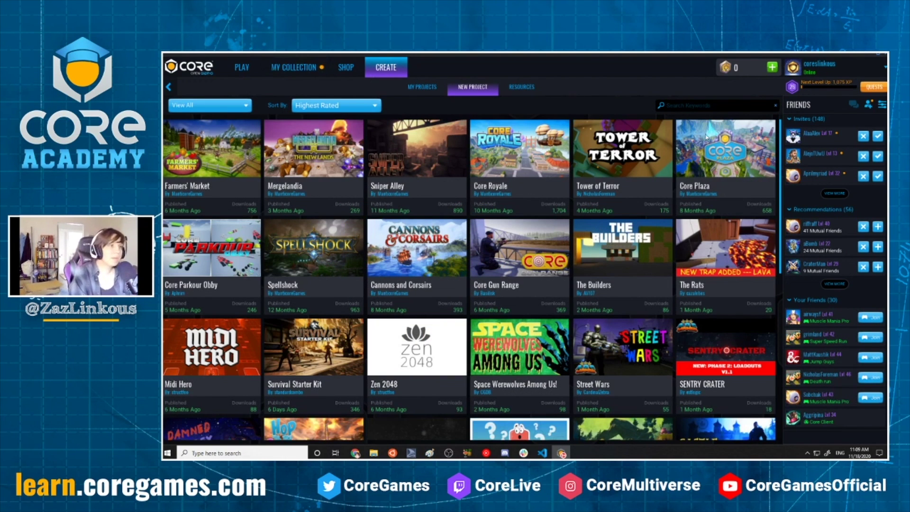
left_click(701, 106)
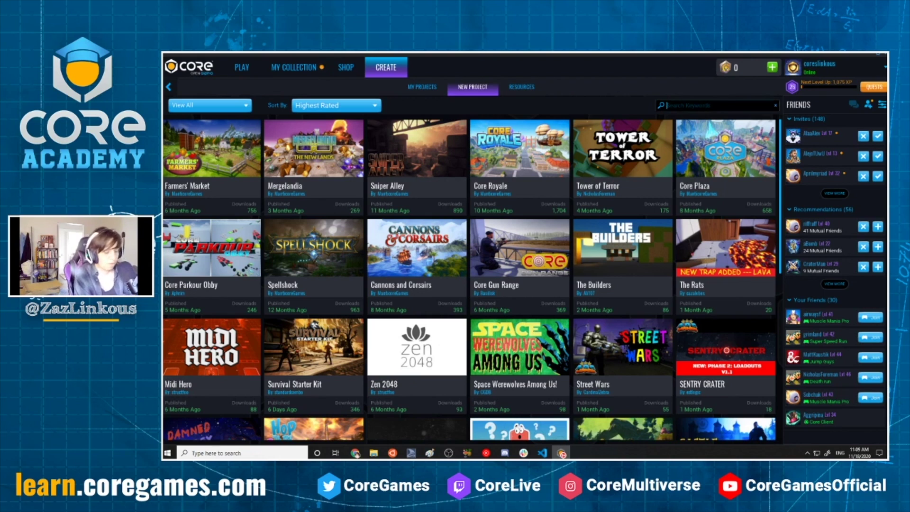
type("Surviv")
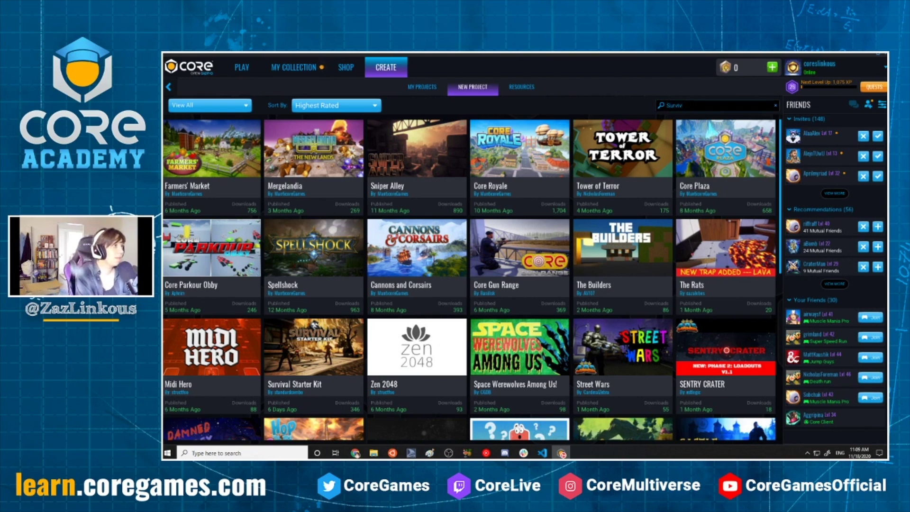
key("BackSpace")
key("BackSpace")
key("BackSpace")
key("BackSpace")
key("BackSpace")
key("BackSpace")
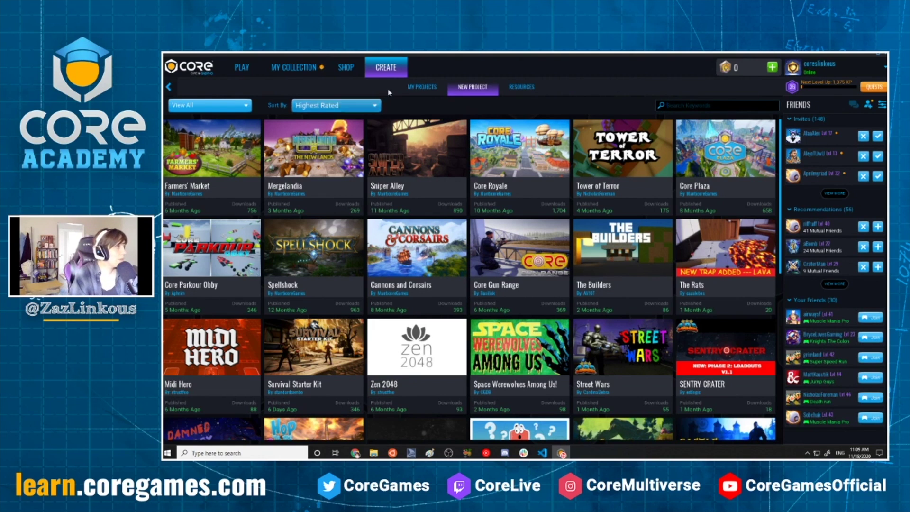
left_click(436, 86)
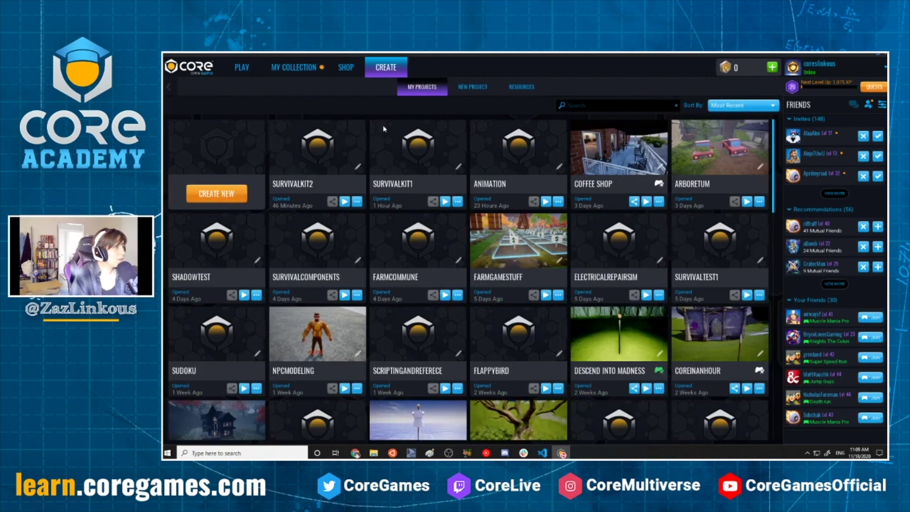
left_click(472, 86)
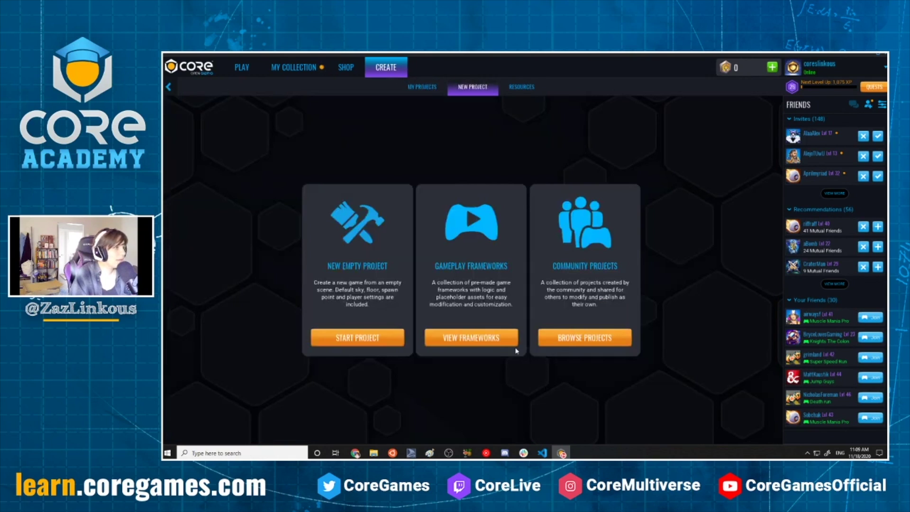
left_click(598, 339)
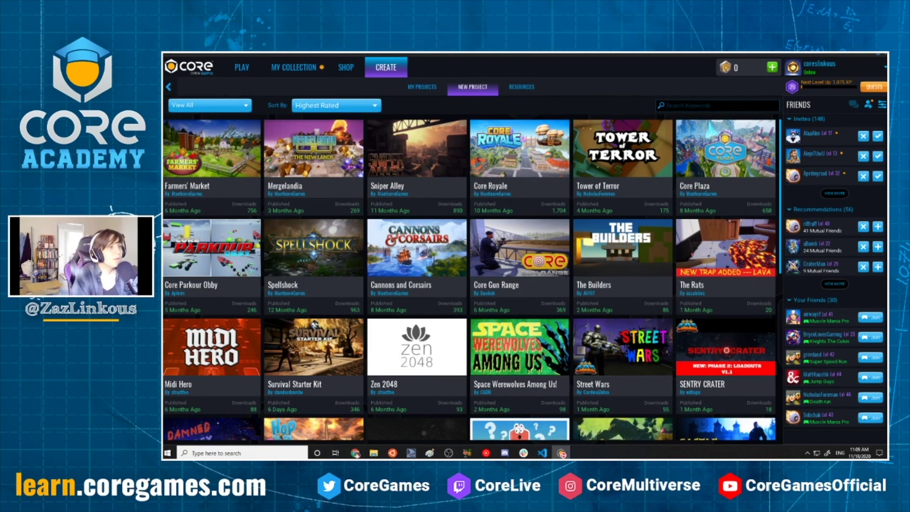
Search the community projects for "Survival" and choose Survival Starter Kit as the base for the new project
type("s")
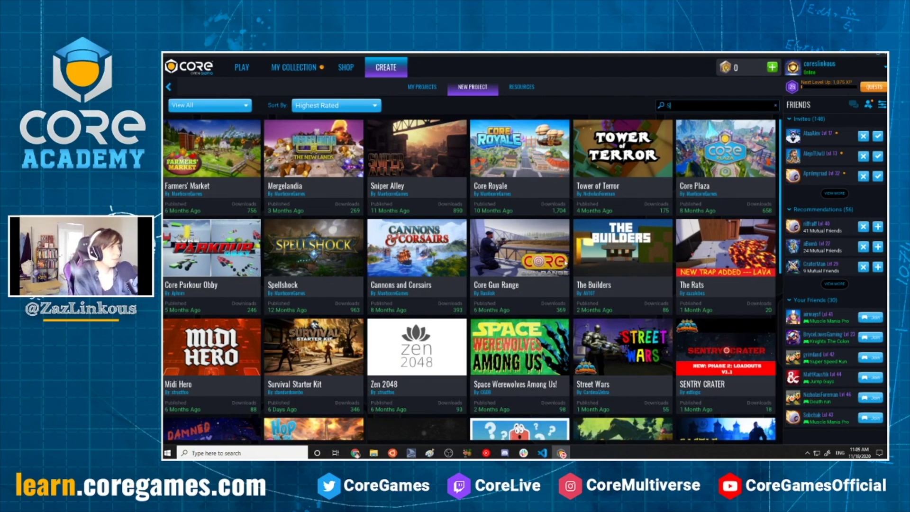
type("urviv")
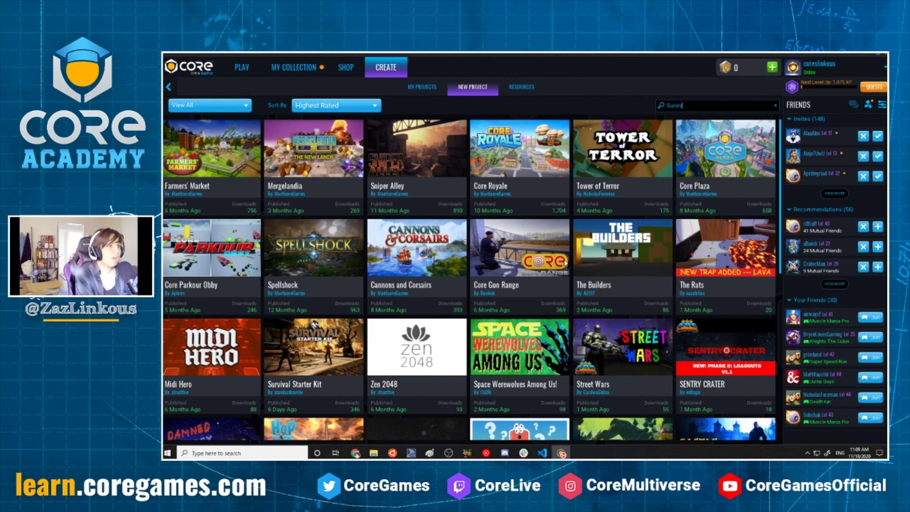
type("al")
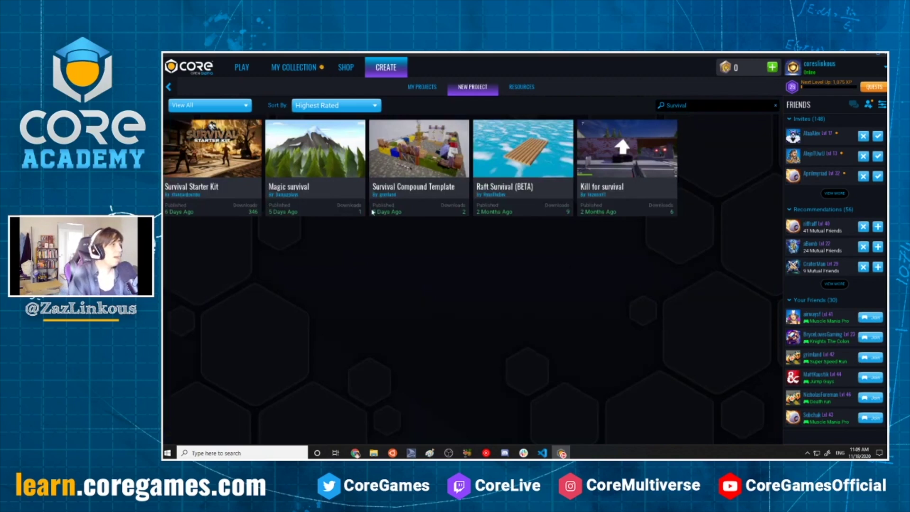
left_click(225, 170)
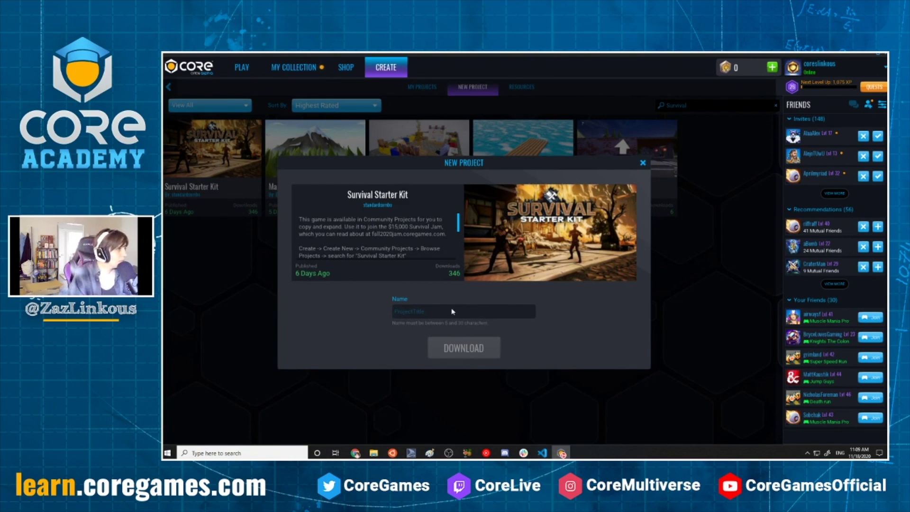
Read through the kit's description, name the new project SurvivalKit3 and download it
scroll(430, 249, "down", 3)
scroll(431, 248, "down", 3)
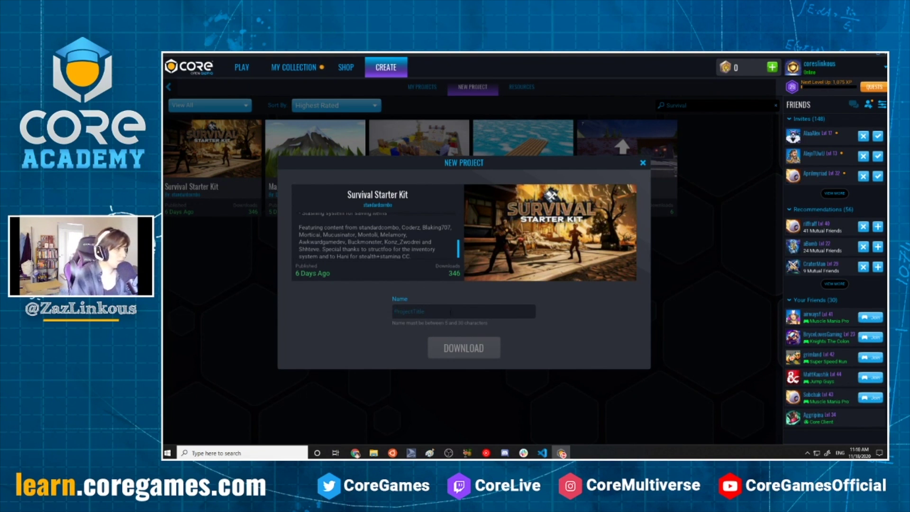
type("ivalKit1")
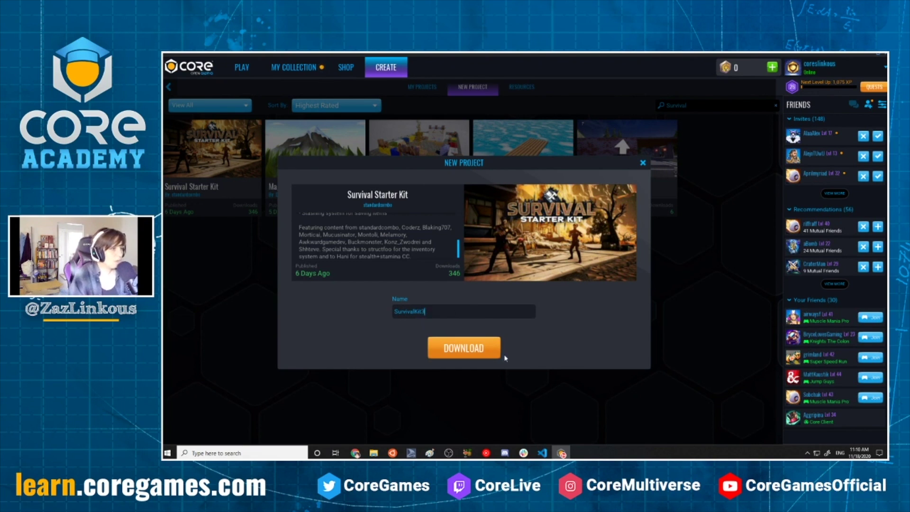
type("t3")
left_click(492, 352)
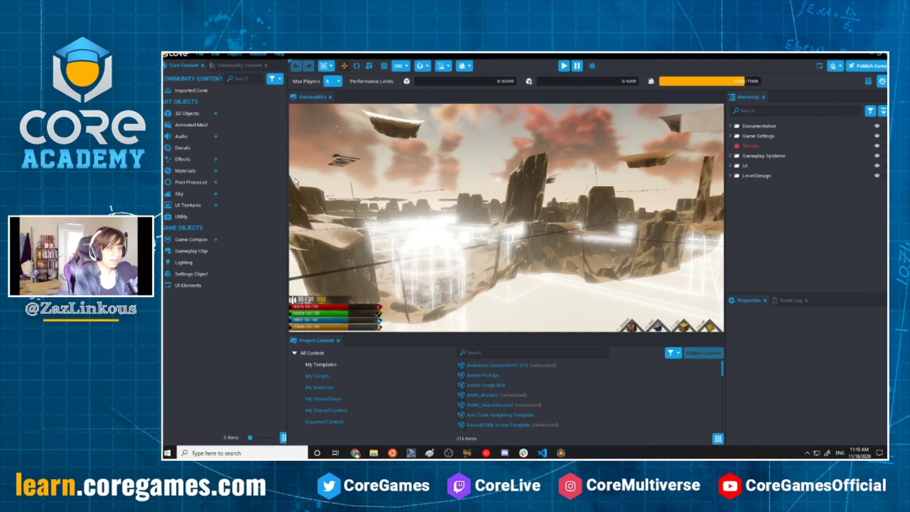
Preview the game, run the character around the ruined town street to inspect the level, and end the preview
key("equal")
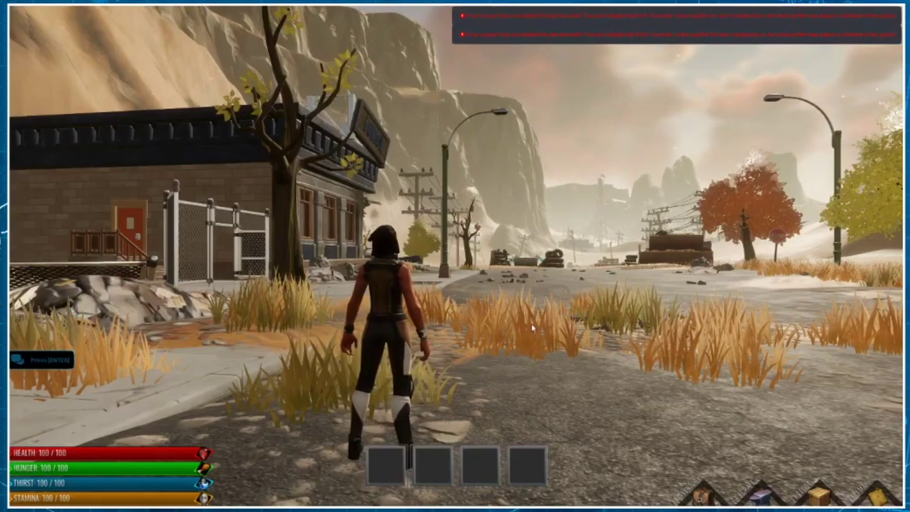
left_click(533, 328)
key("w")
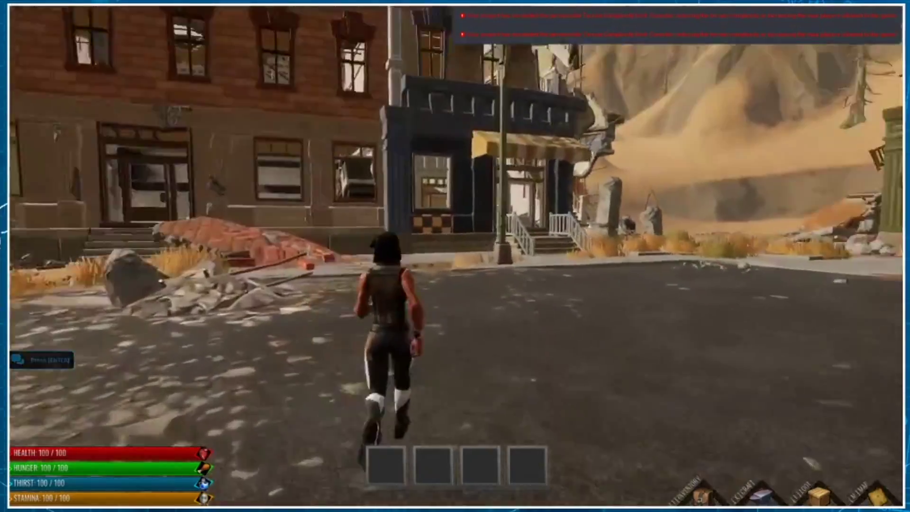
key("w")
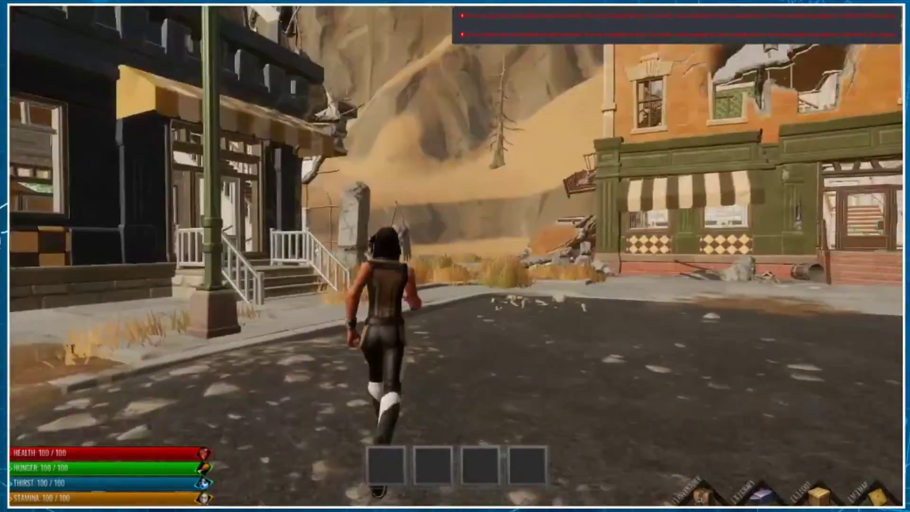
key("w")
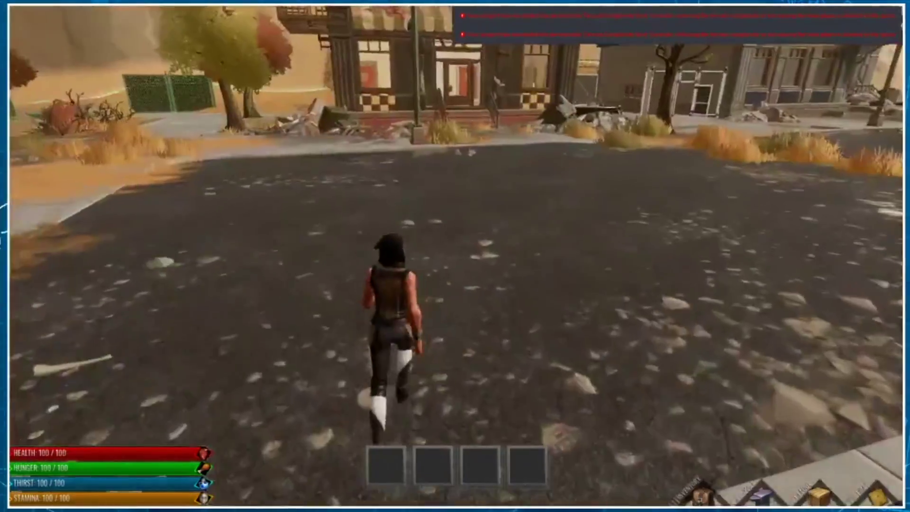
key("w")
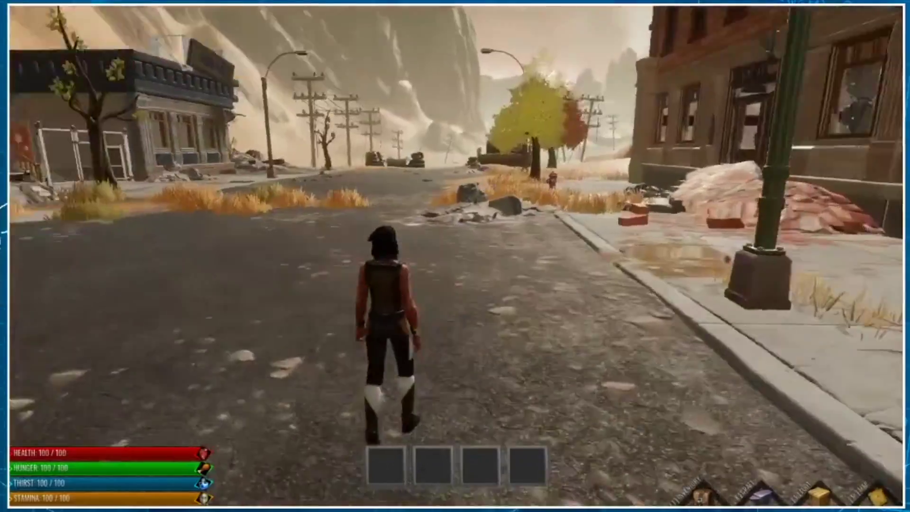
key("w")
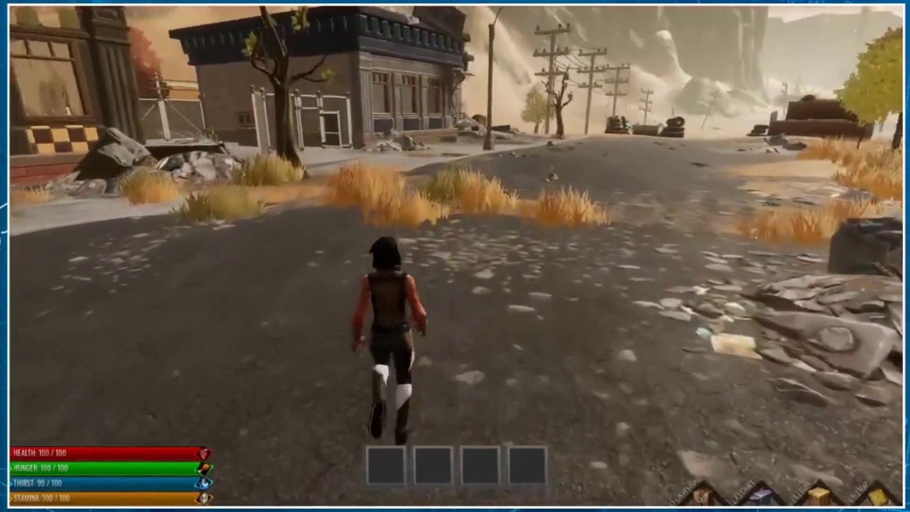
key("w")
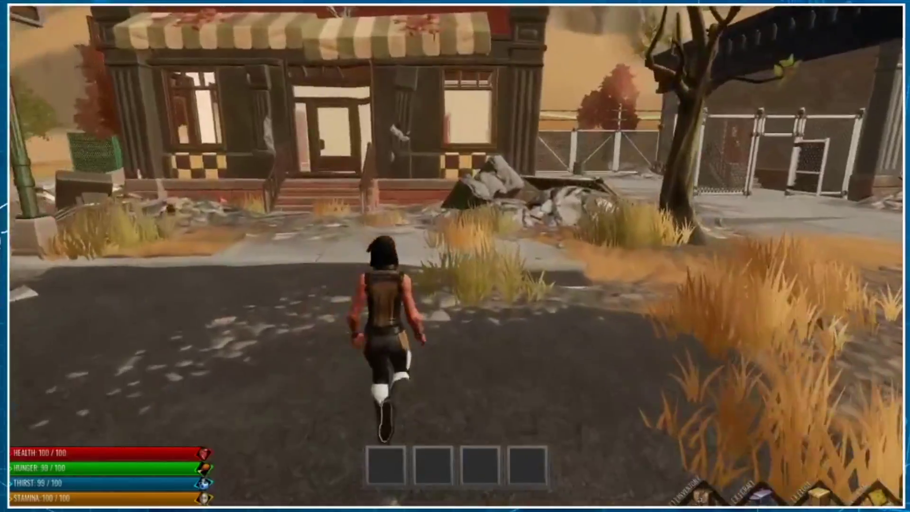
key("w")
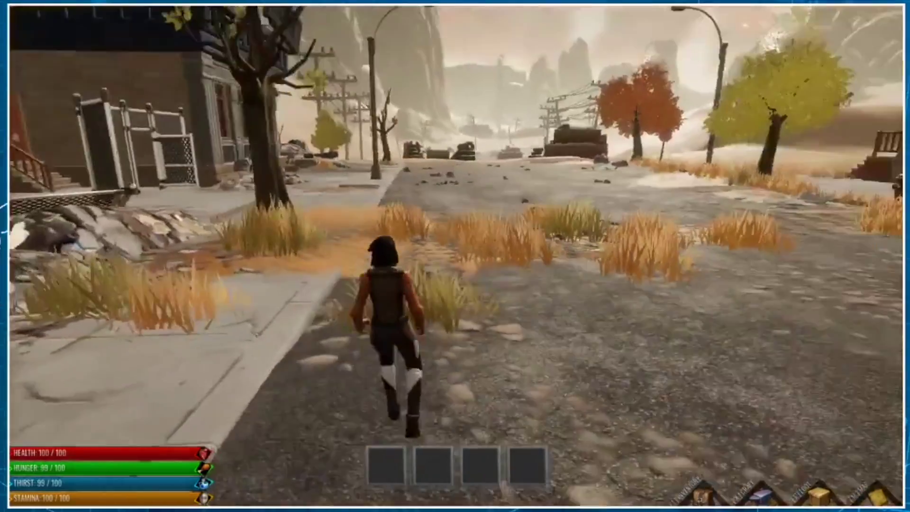
key("w")
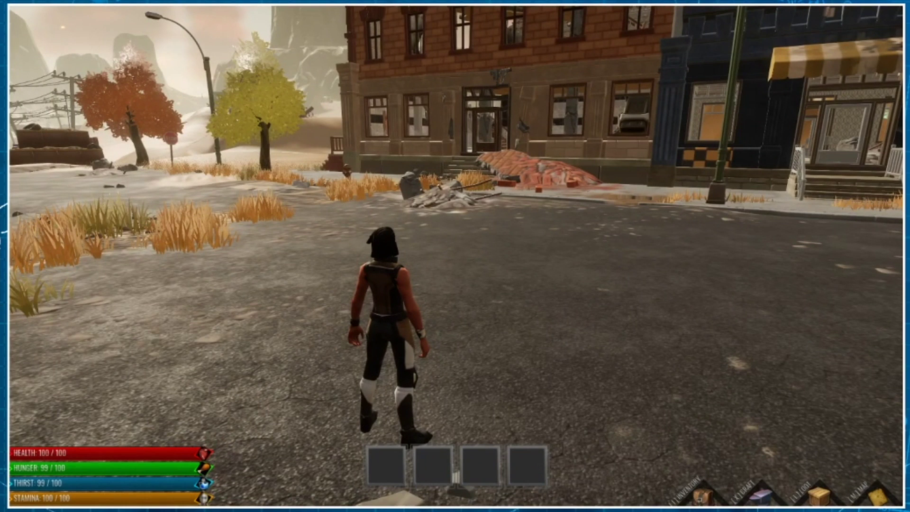
key("equal")
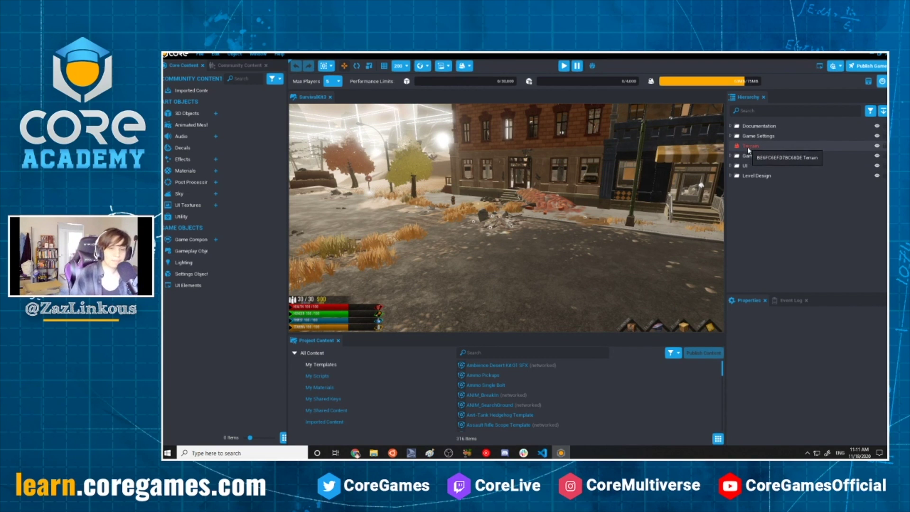
Expand the Documentation folder in the project hierarchy to list its README scripts
left_click(730, 126)
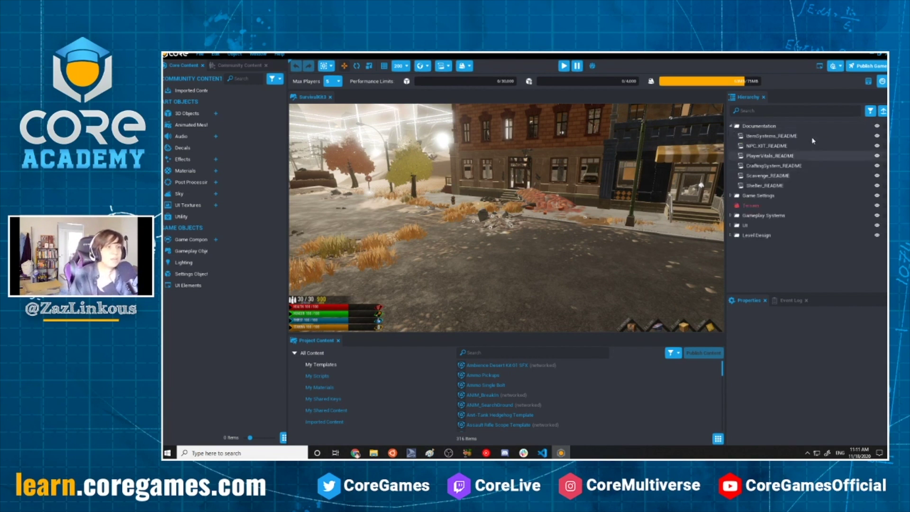
Collapse the Documentation folder and expand Gameplay Systems, ItemSystems, ItemRegistry, RegisteredItems and Crafting Materials in the project hierarchy
left_click(774, 135)
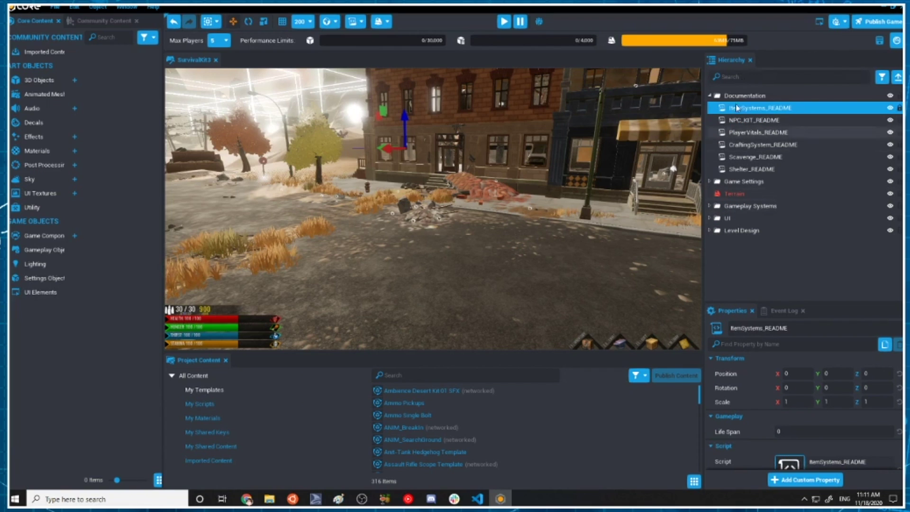
left_click(710, 96)
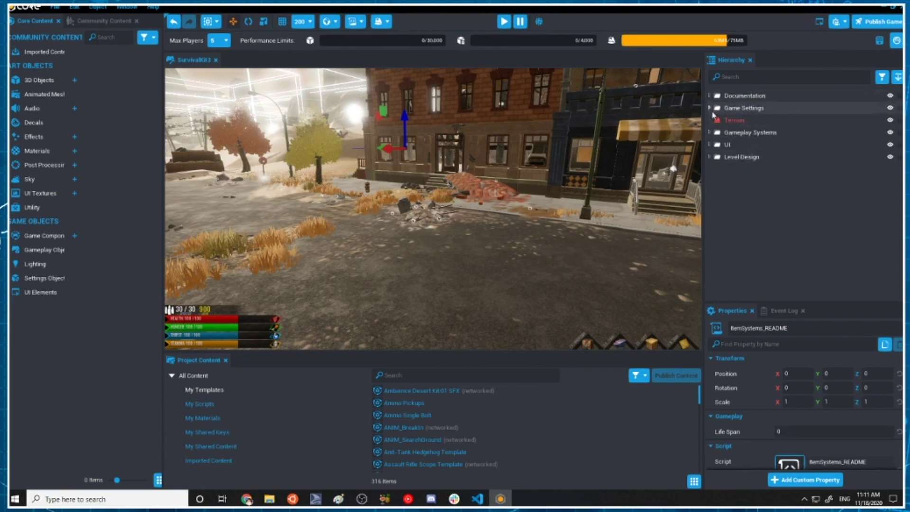
left_click(709, 133)
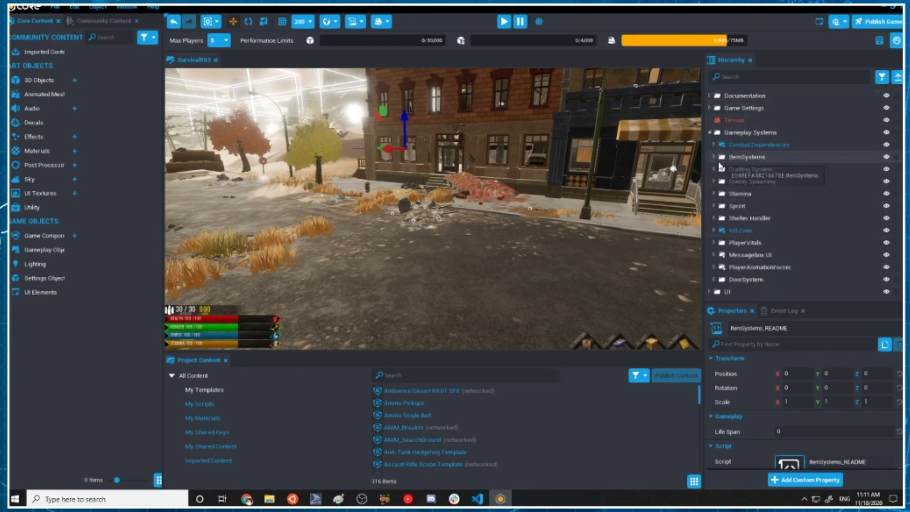
left_click(713, 157)
left_click(719, 170)
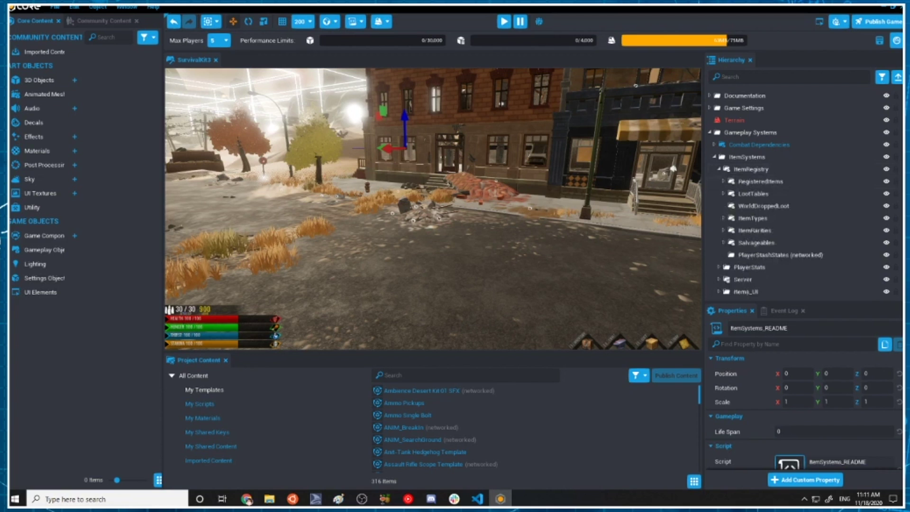
left_click(724, 182)
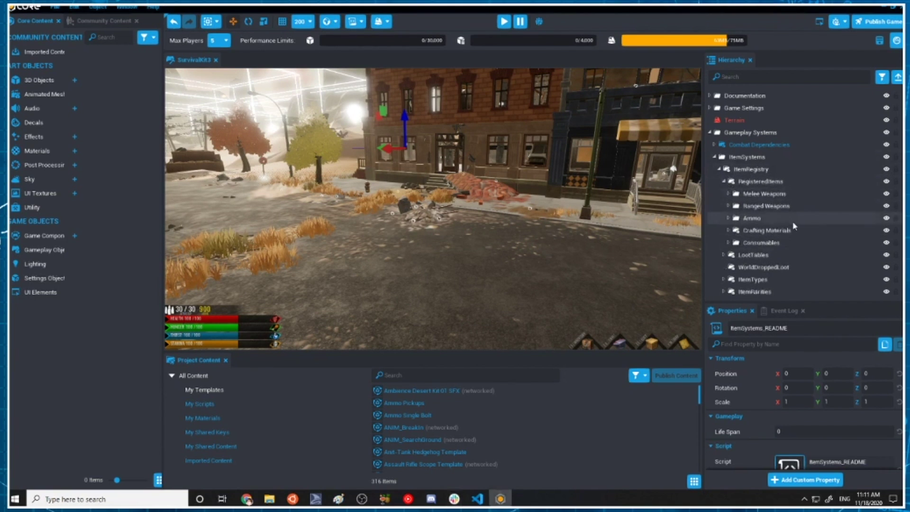
left_click(728, 230)
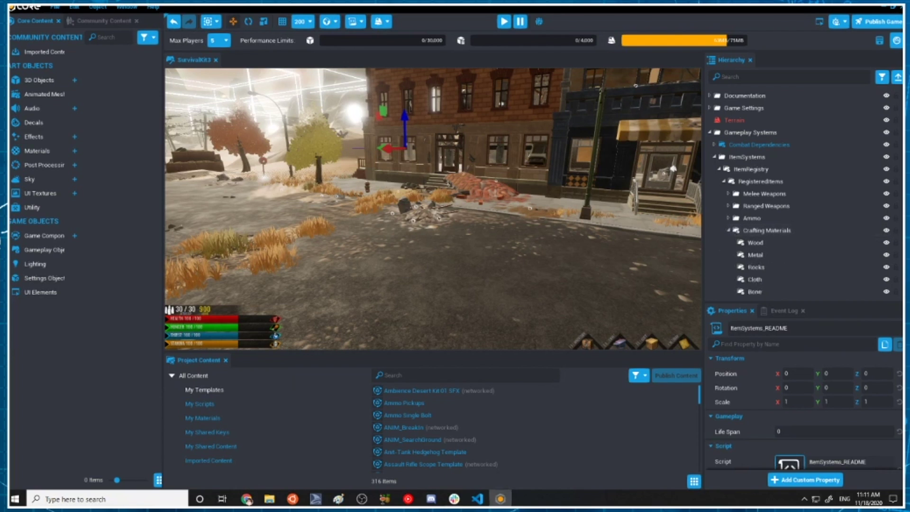
scroll(762, 205, "down", 2)
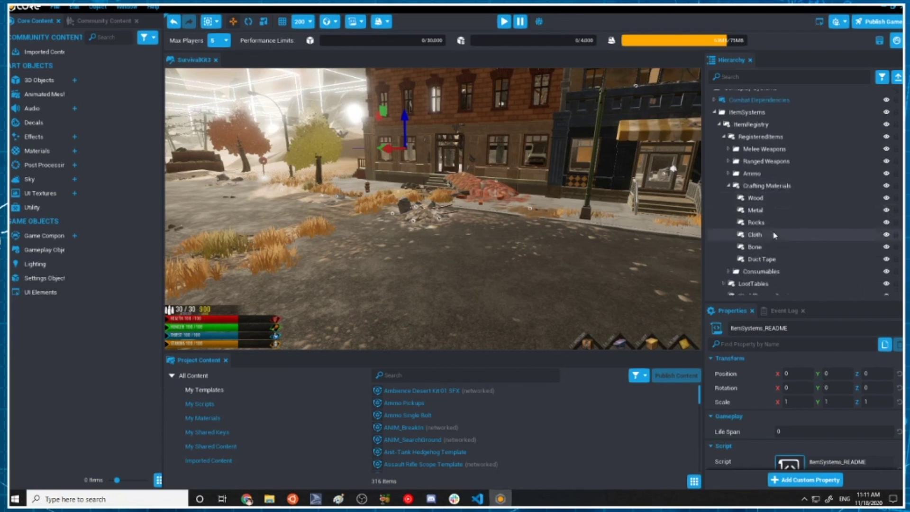
Duplicate the Wood item within the Crafting Materials group
left_click(762, 200)
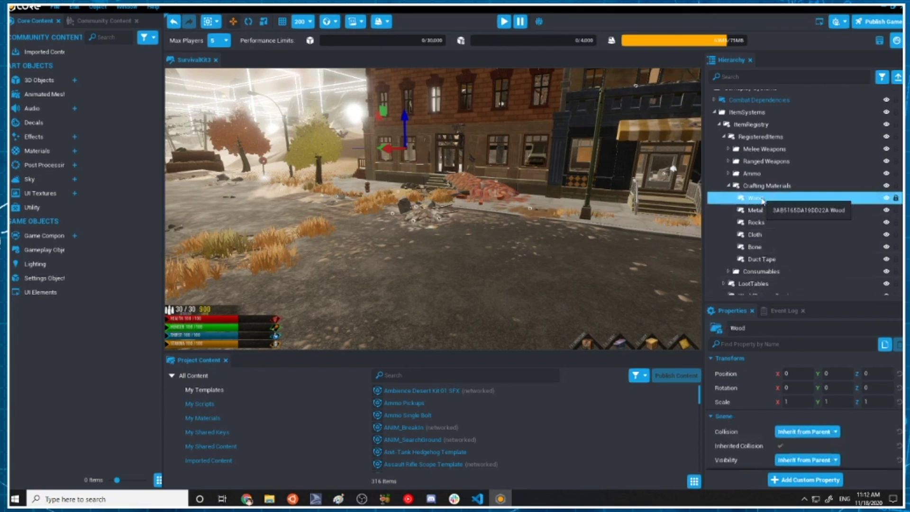
key("ctrl+w")
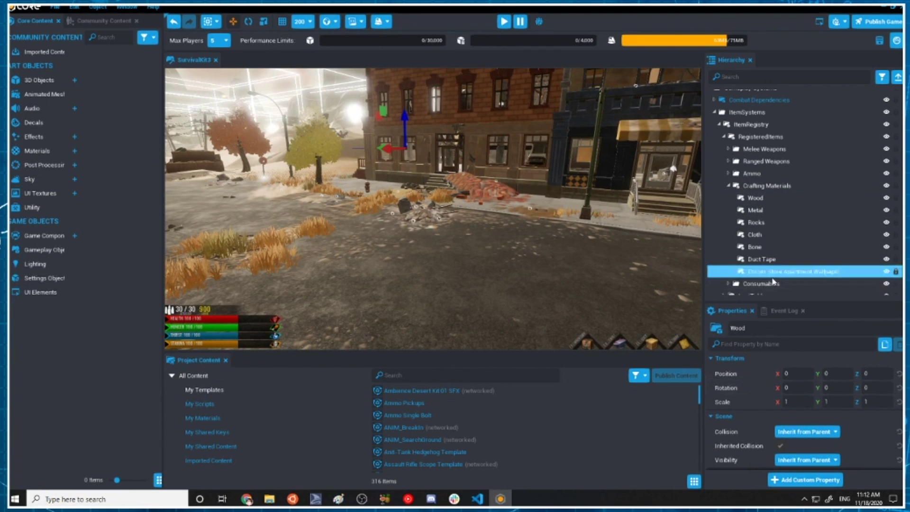
scroll(772, 280, "down", 1)
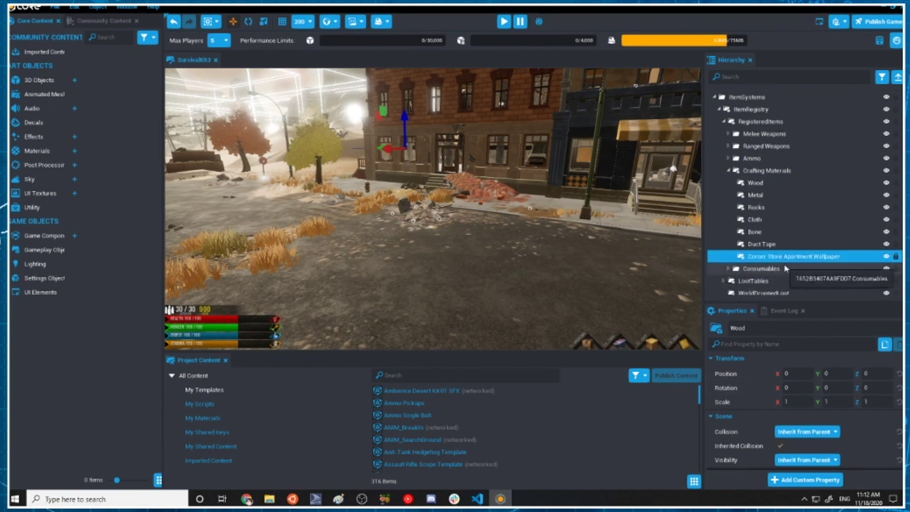
double_click(809, 261)
scroll(455, 194, "down", 5)
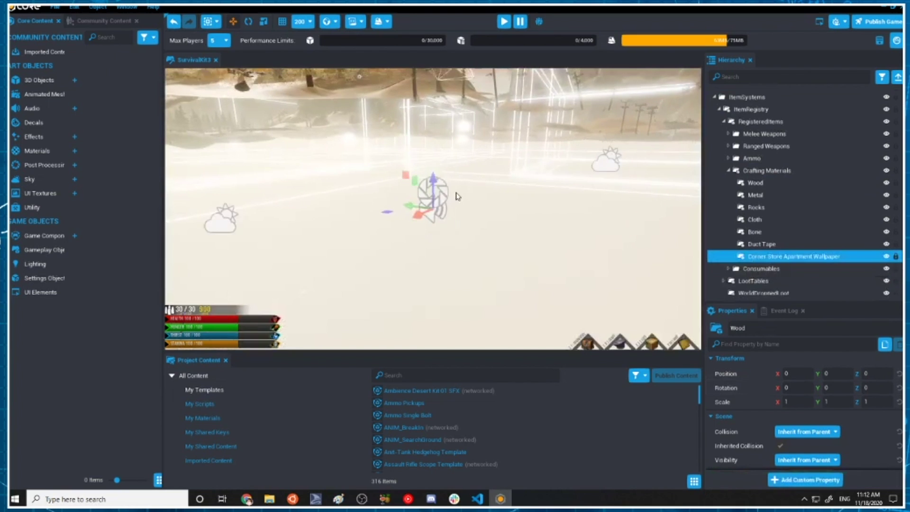
scroll(790, 280, "down", 2)
left_click(597, 213)
middle_click_drag(597, 214, 505, 348)
middle_click_drag(502, 227, 493, 415)
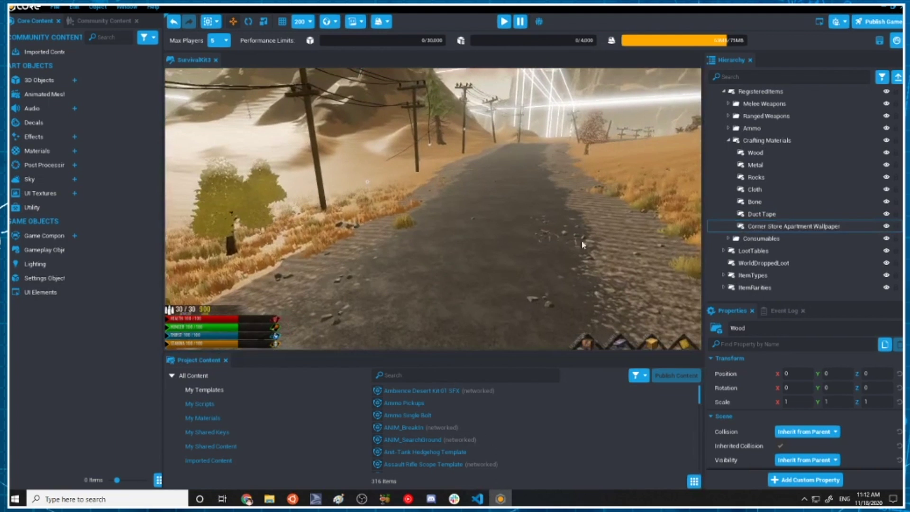
Rename the duplicated crafting material as Potato
left_click(752, 326)
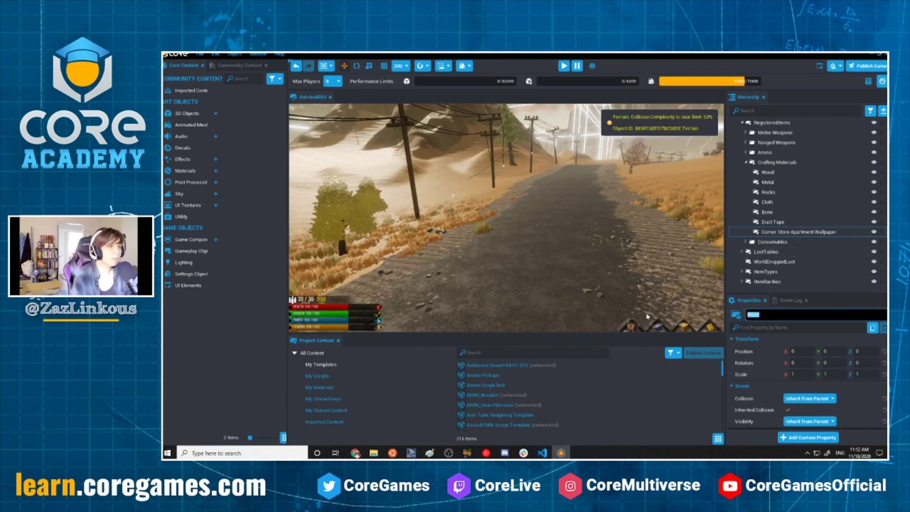
key("BackSpace")
key("BackSpace")
key("BackSpace")
key("BackSpace")
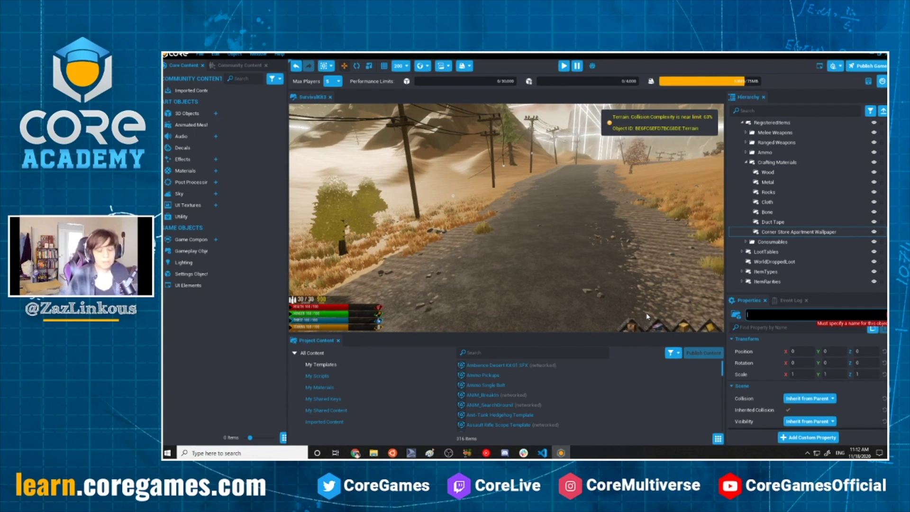
type("(p")
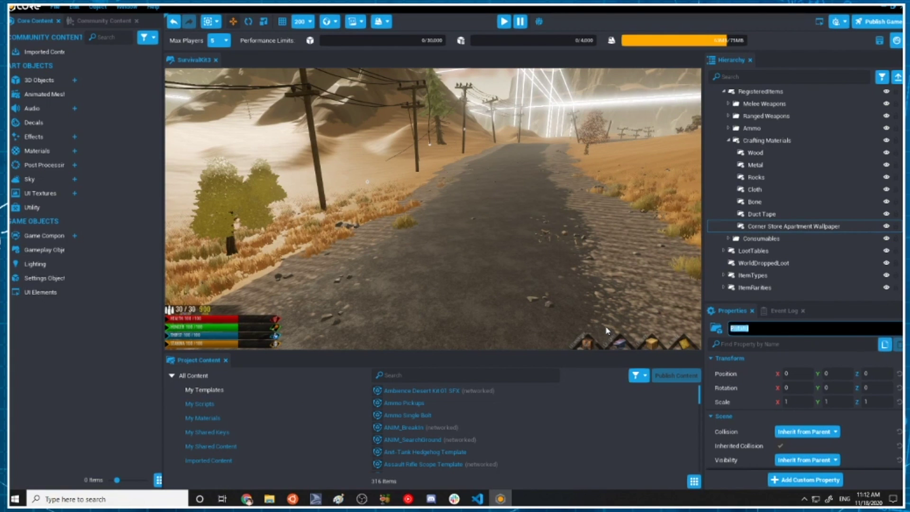
double_click(817, 227)
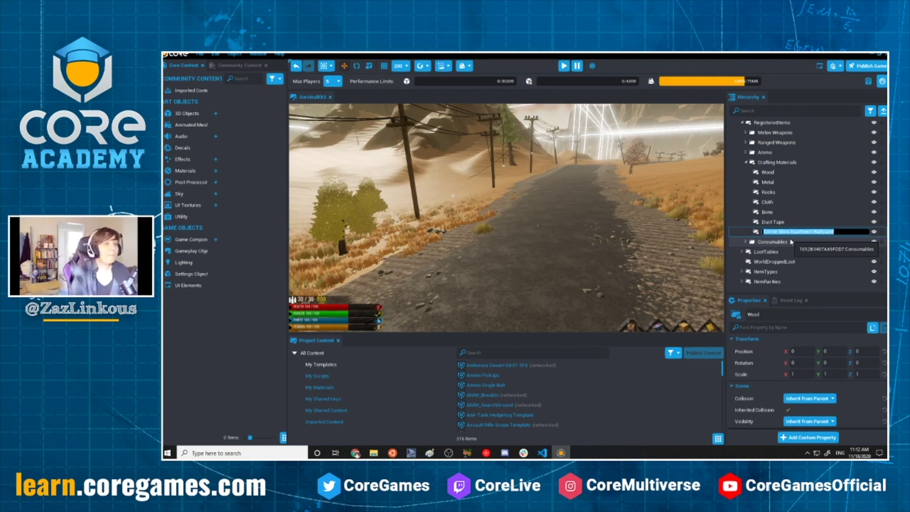
key("BackSpace")
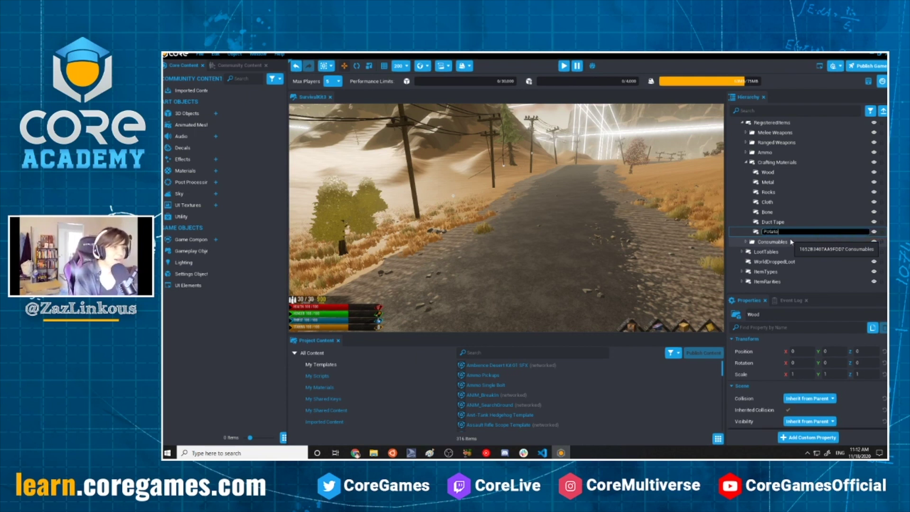
key("Return")
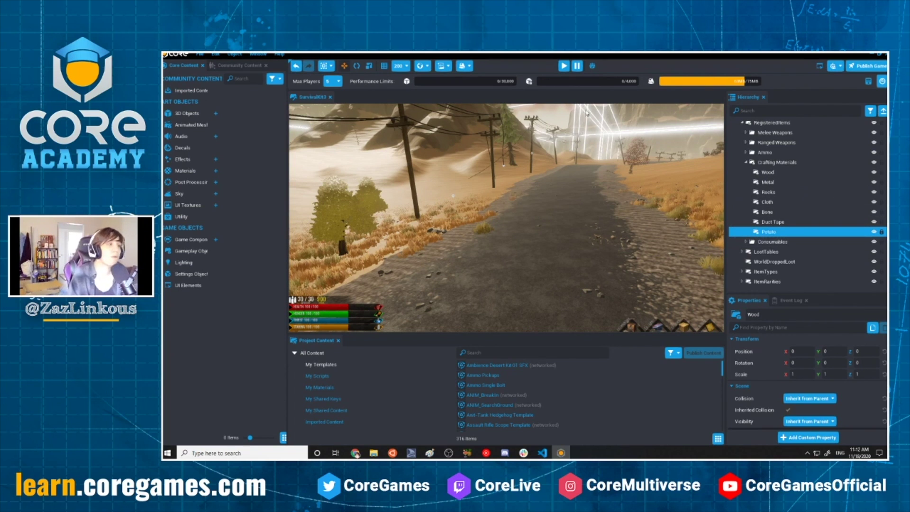
right_click_drag(586, 113, 797, 122)
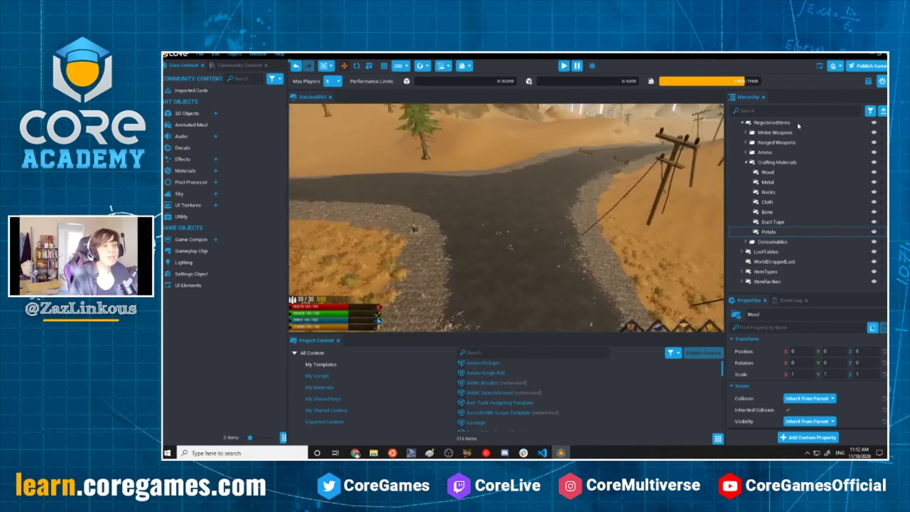
double_click(769, 234)
right_click_drag(549, 280, 566, 176)
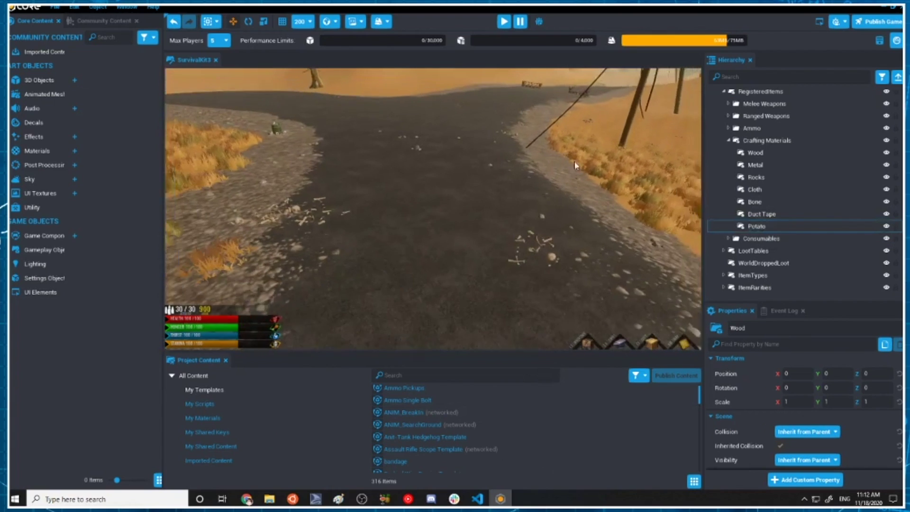
scroll(764, 254, "down", 3)
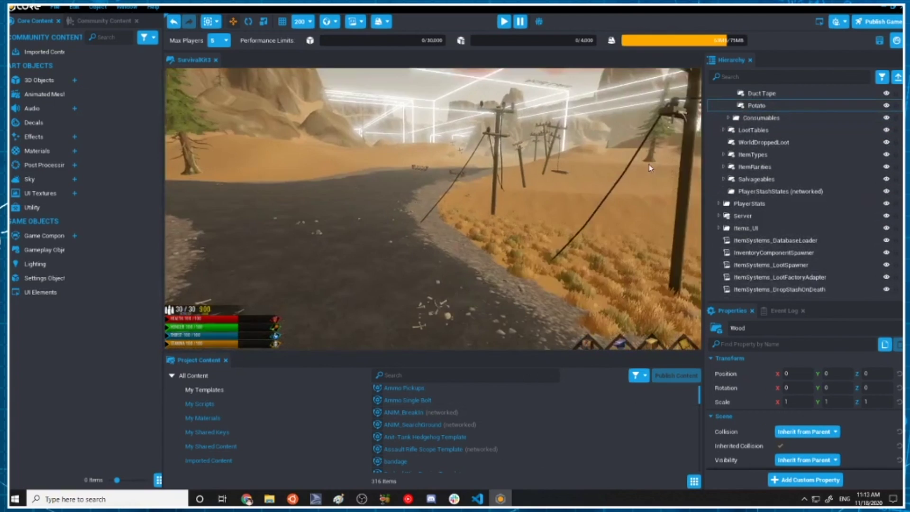
middle_click_drag(446, 223, 452, 267)
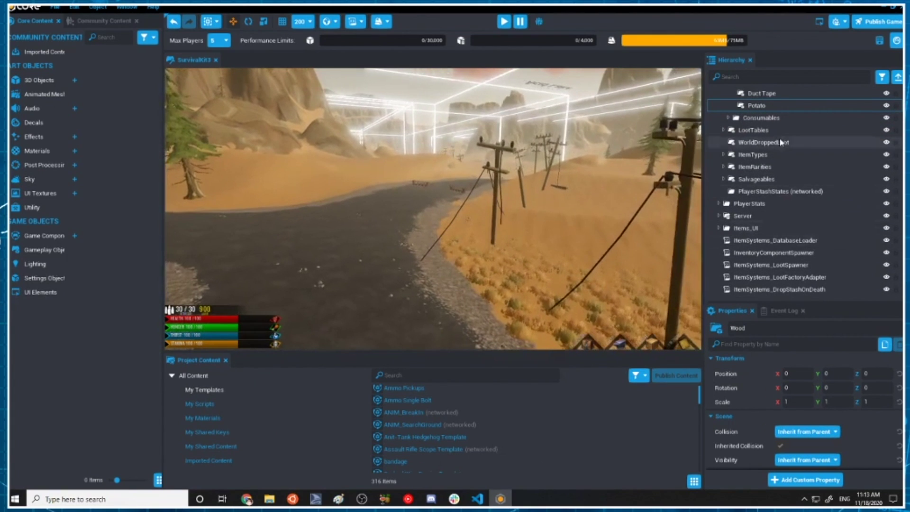
scroll(759, 147, "up", 1)
Enter Potato as the selected item's name in an enlarged properties area and examine its custom properties
left_click(758, 139)
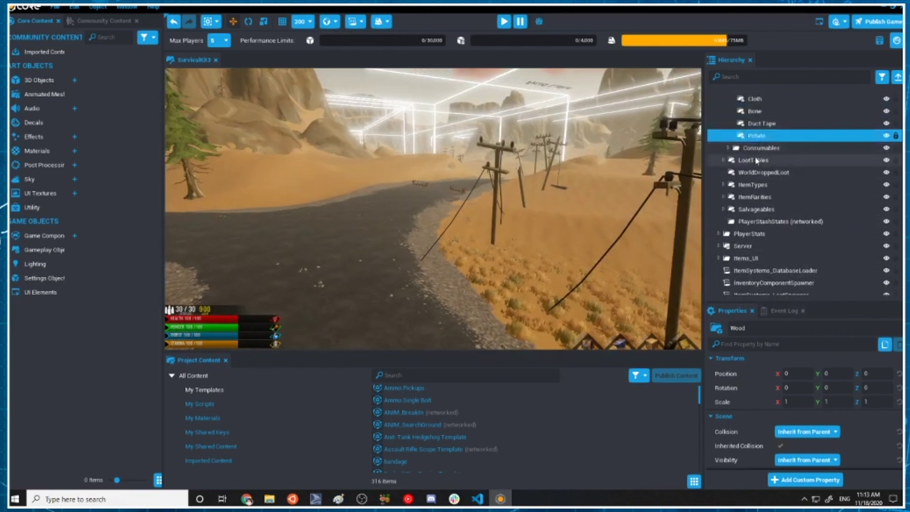
left_click_drag(808, 302, 630, 142)
type("Potat")
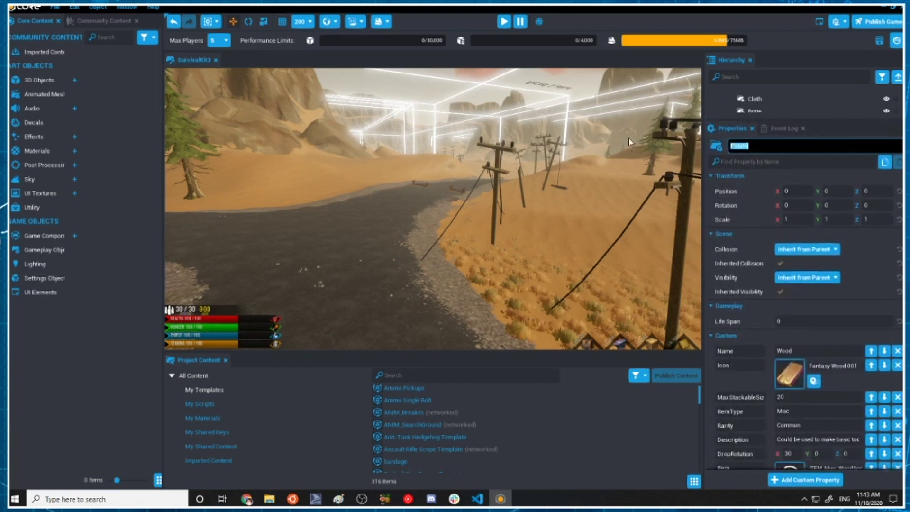
scroll(798, 248, "down", 2)
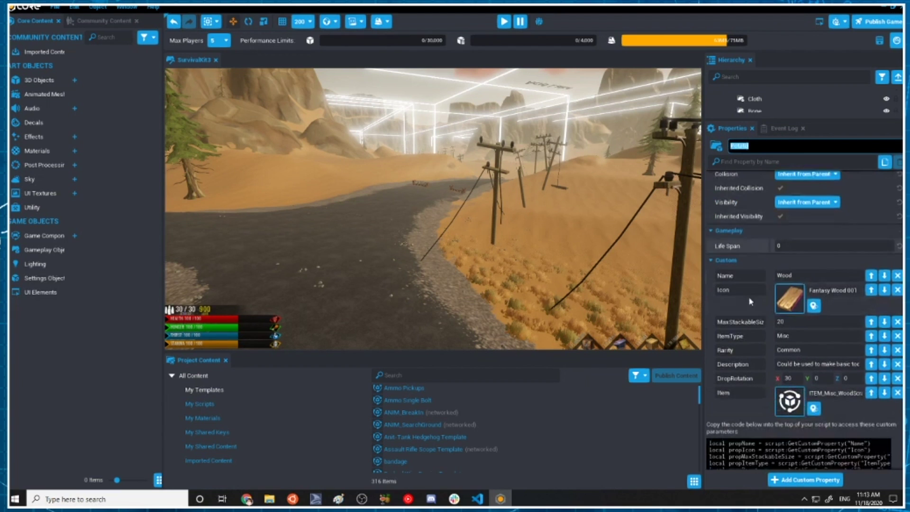
scroll(838, 312, "down", 1)
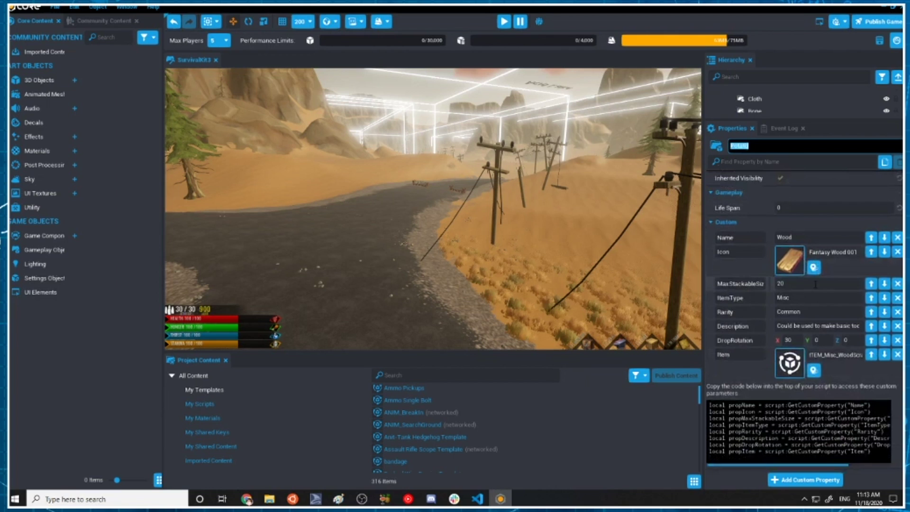
Enlarge the project content area, search it for ITEM and locate the template assigned to the material's Item property
left_click(799, 365)
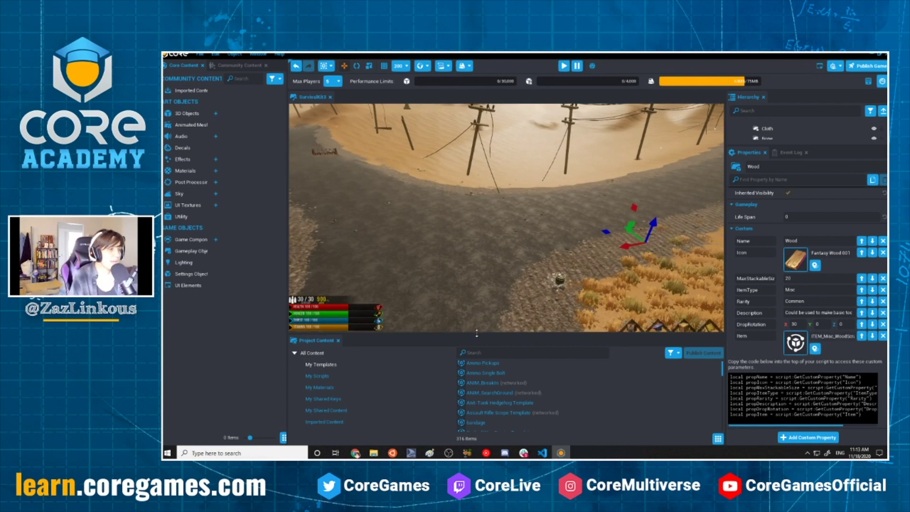
left_click_drag(476, 333, 493, 229)
left_click(516, 247)
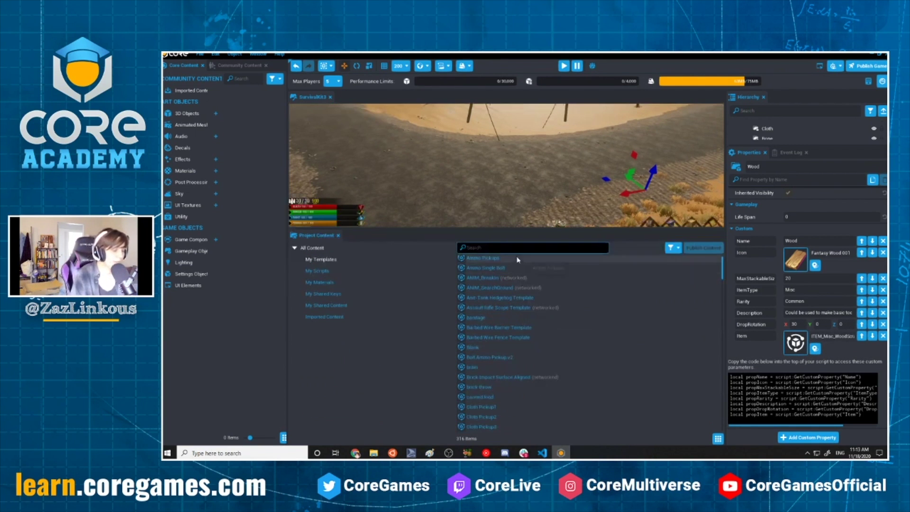
type("ITEM")
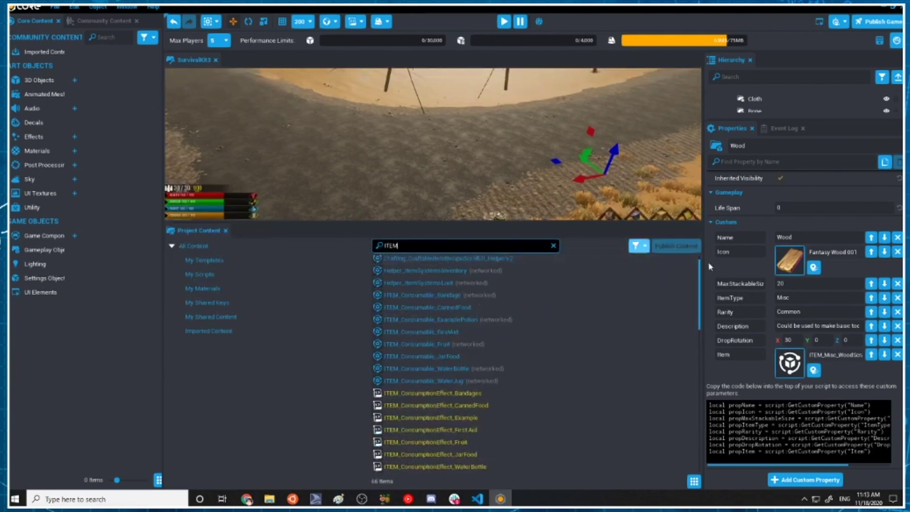
left_click(814, 370)
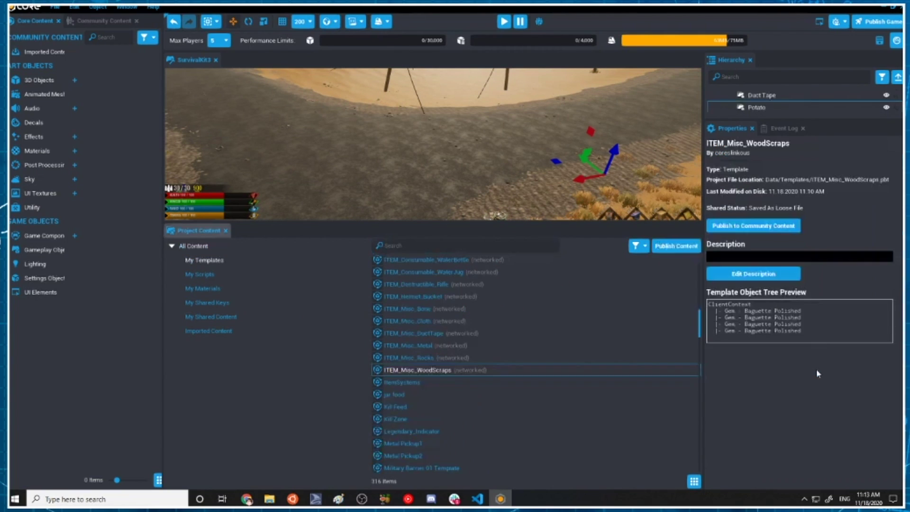
Place the ITEM_Misc_WoodScraps template in the scene on the road and focus the view on it
left_click_drag(408, 370, 402, 173)
scroll(410, 194, "up", 5)
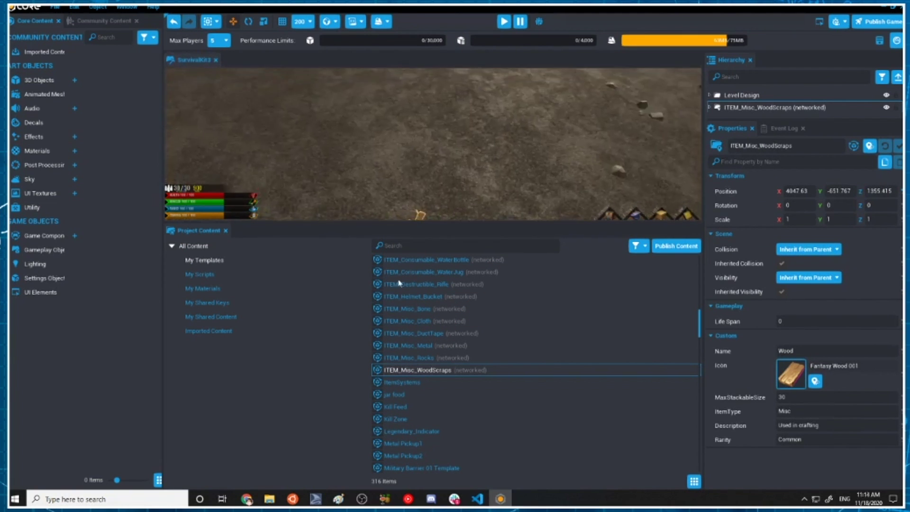
key("f")
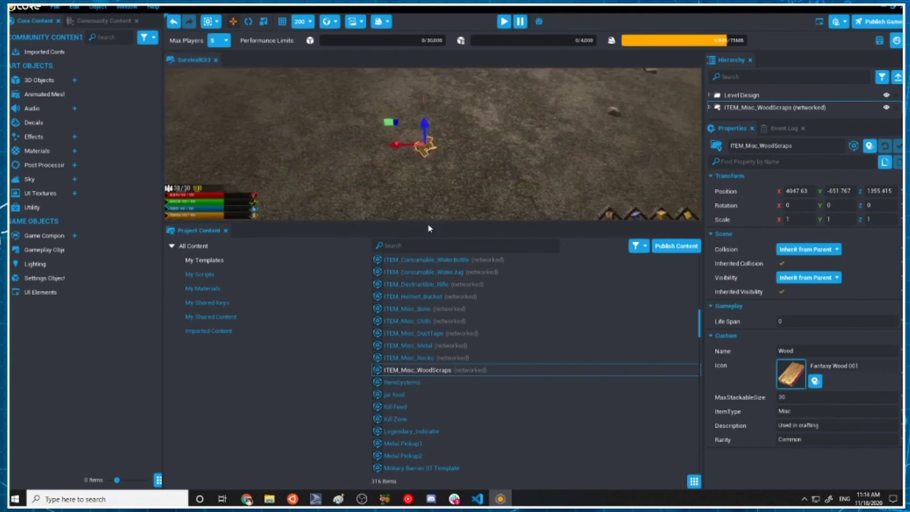
Enlarge the hierarchy area and deinstance the placed ITEM_Misc_WoodScraps template
left_click_drag(781, 122, 779, 302)
scroll(775, 273, "up", 1)
scroll(774, 272, "down", 1)
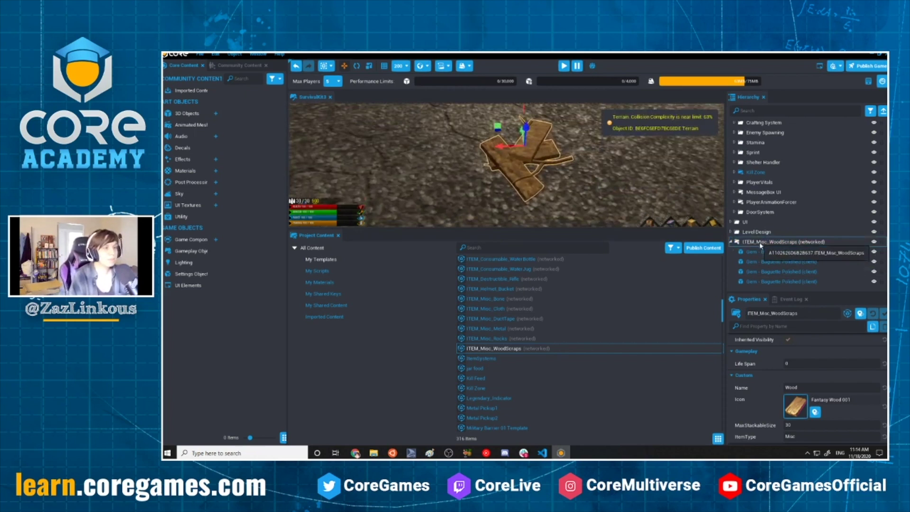
right_click(760, 244)
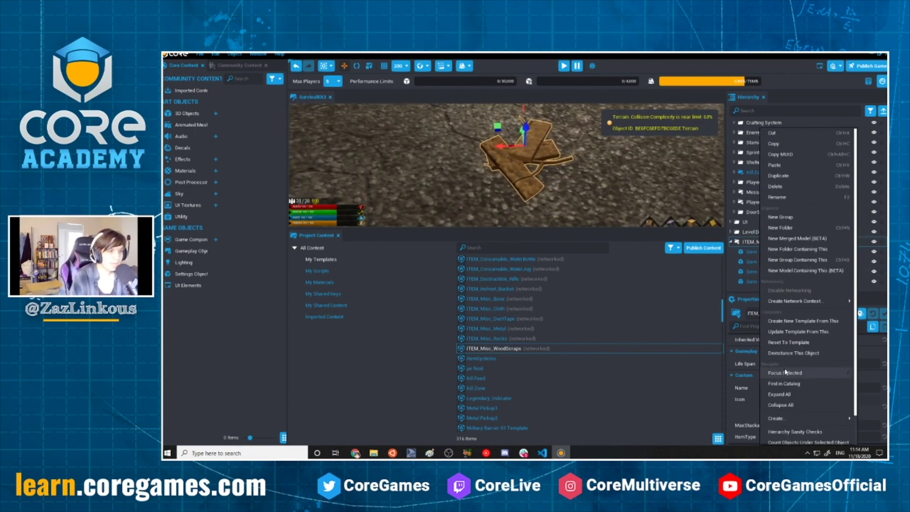
left_click(799, 354)
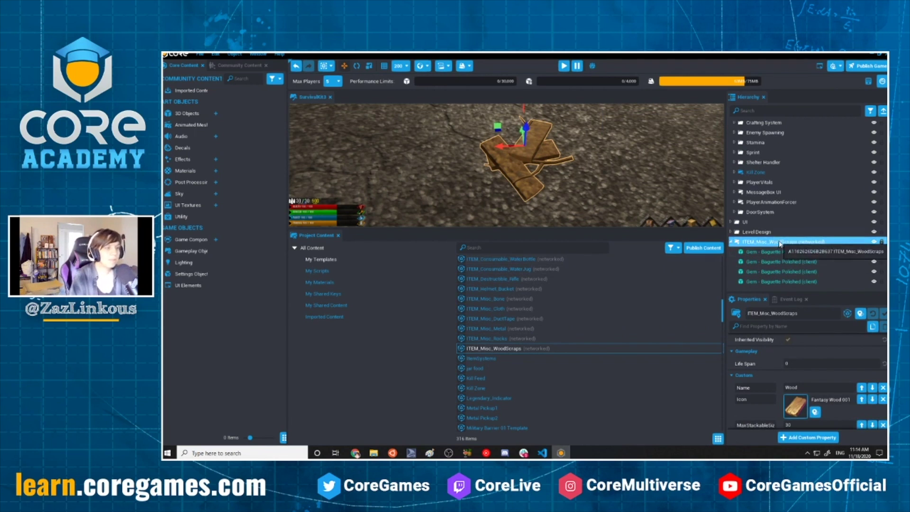
Rename the deinstanced ITEM_Misc_WoodScraps object in the hierarchy as ITEM_Misc_Potato
key("F2")
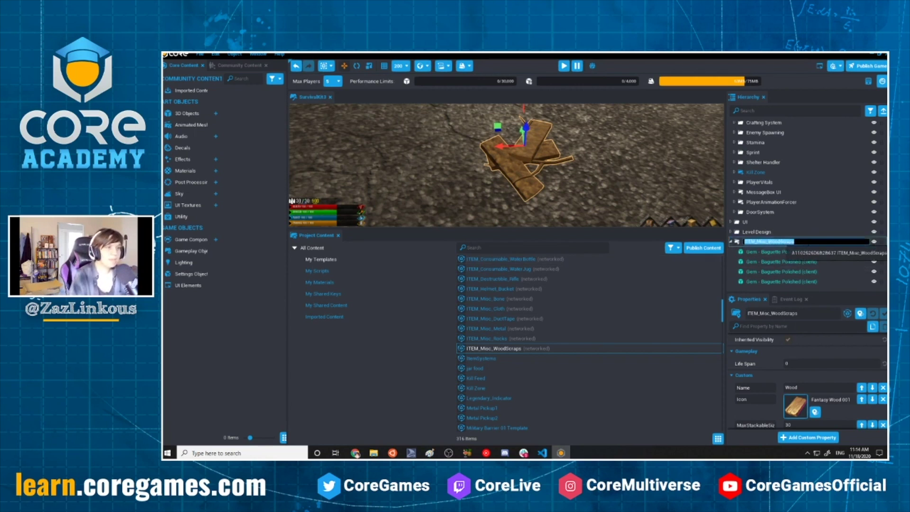
left_click(794, 241)
key("BackSpace")
key("BackSpace")
key("BackSpace")
key("BackSpace")
key("BackSpace")
key("BackSpace")
key("BackSpace")
key("BackSpace")
key("BackSpace")
key("BackSpace")
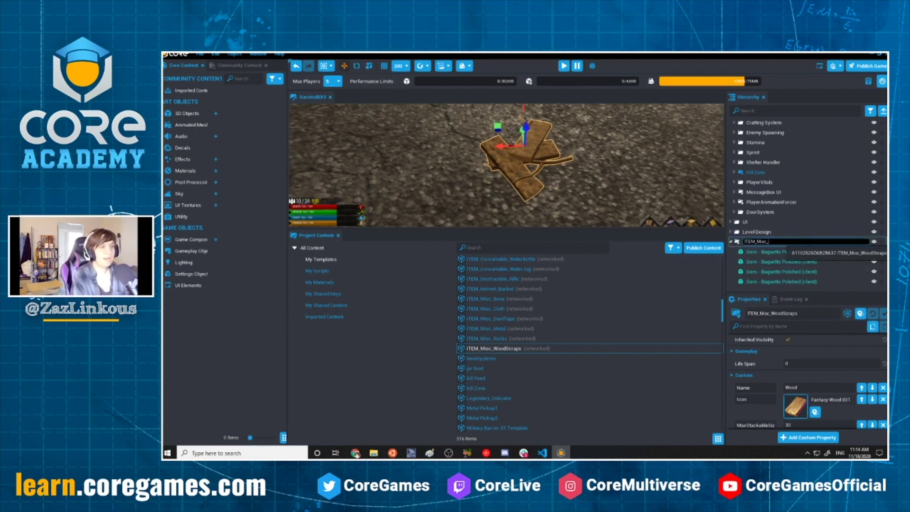
type("Poltato")
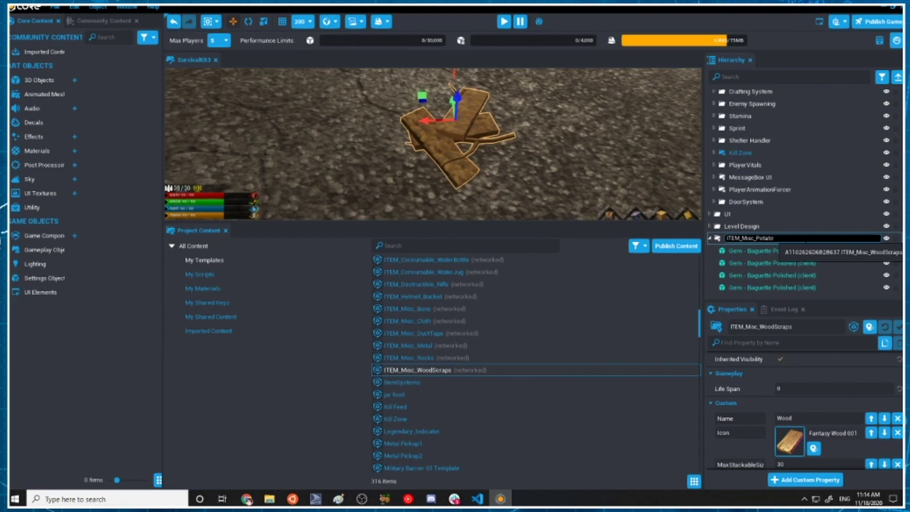
key("Return")
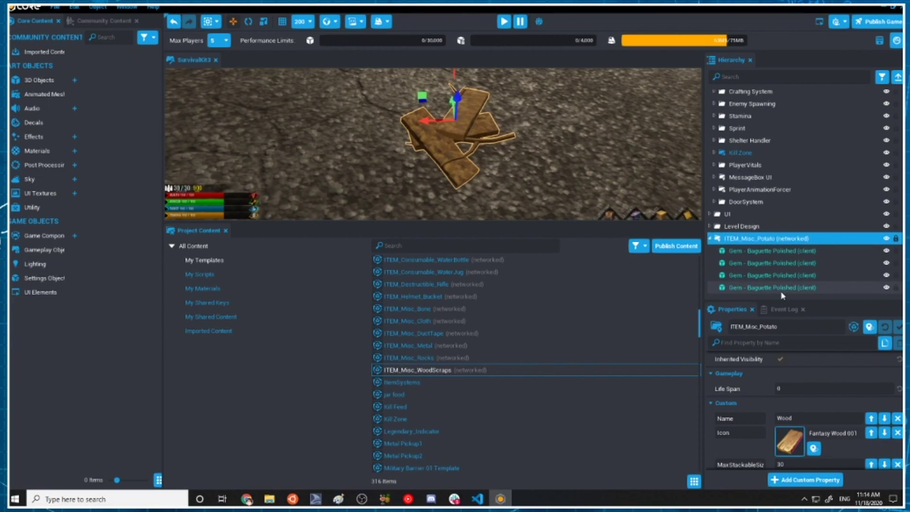
Enlarge the scene view and delete the last three of the four Gem - Baguette Polished objects inside ITEM_Misc_Potato
scroll(490, 187, "up", 3)
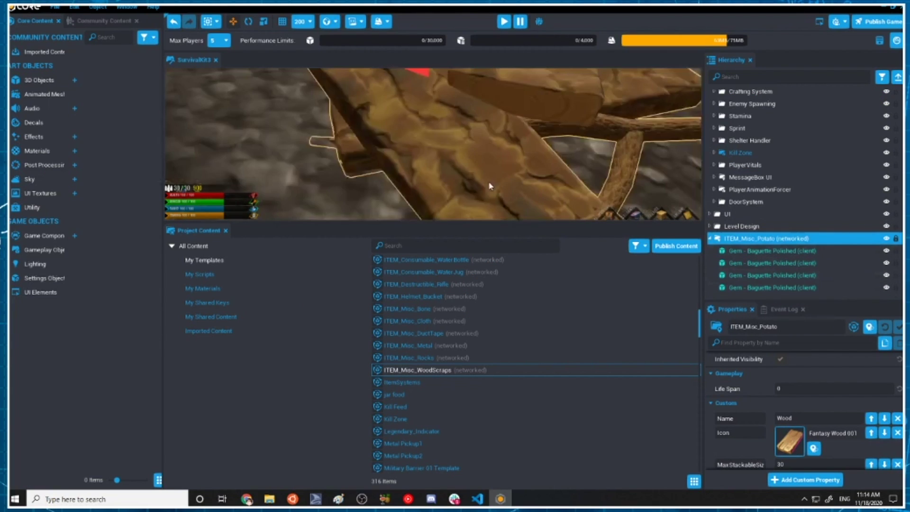
scroll(490, 187, "down", 3)
right_click_drag(489, 187, 508, 177)
middle_click_drag(508, 176, 517, 211)
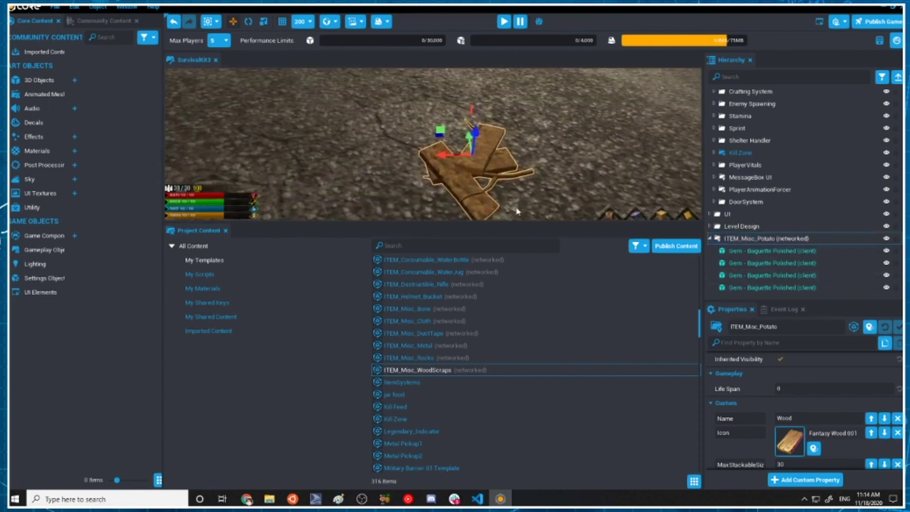
left_click_drag(516, 224, 519, 308)
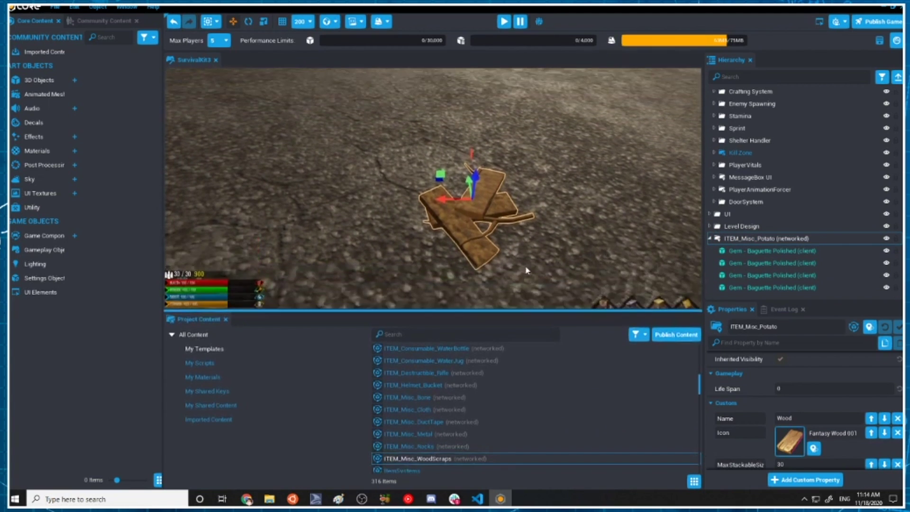
scroll(522, 261, "up", 3)
scroll(522, 261, "down", 5)
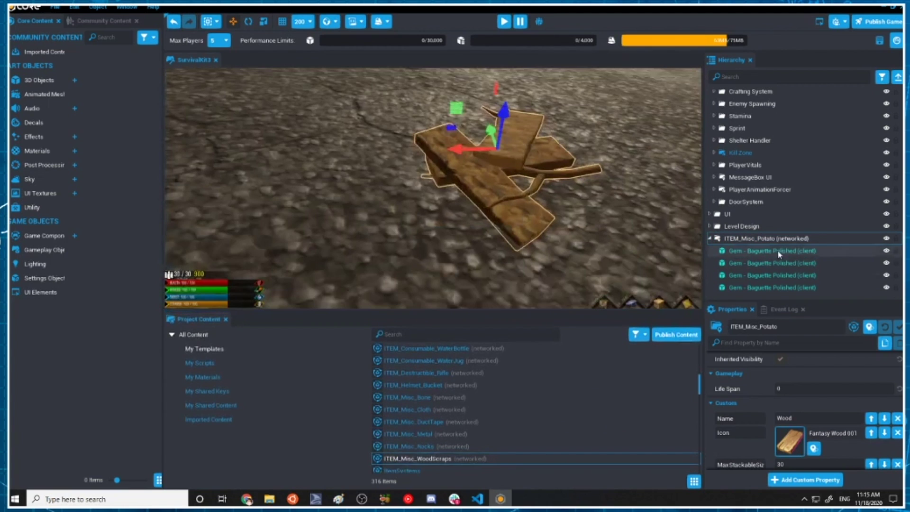
left_click(754, 267)
left_click(764, 289, "shift")
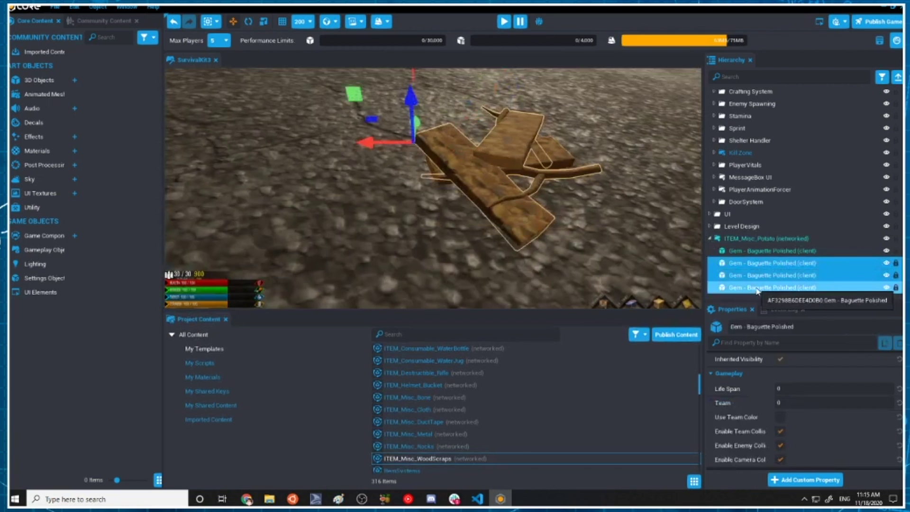
key("Delete")
Replace the mesh of the remaining Gem - Baguette Polished object with the Sphere mesh
left_click(756, 287)
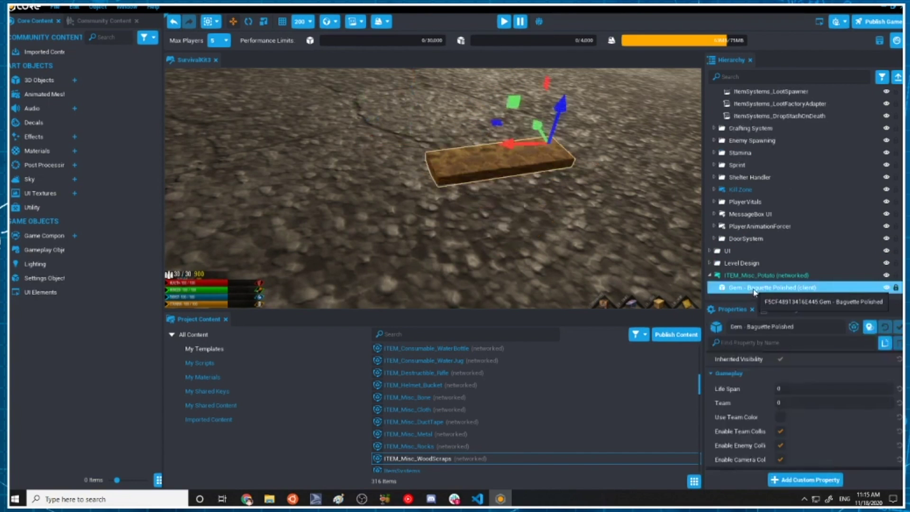
scroll(804, 415, "down", 3)
scroll(804, 415, "down", 2)
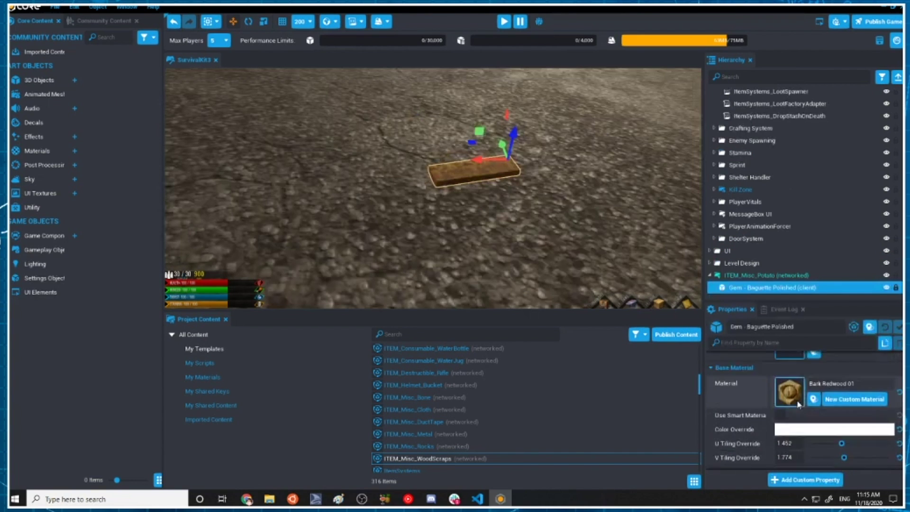
scroll(804, 412, "up", 2)
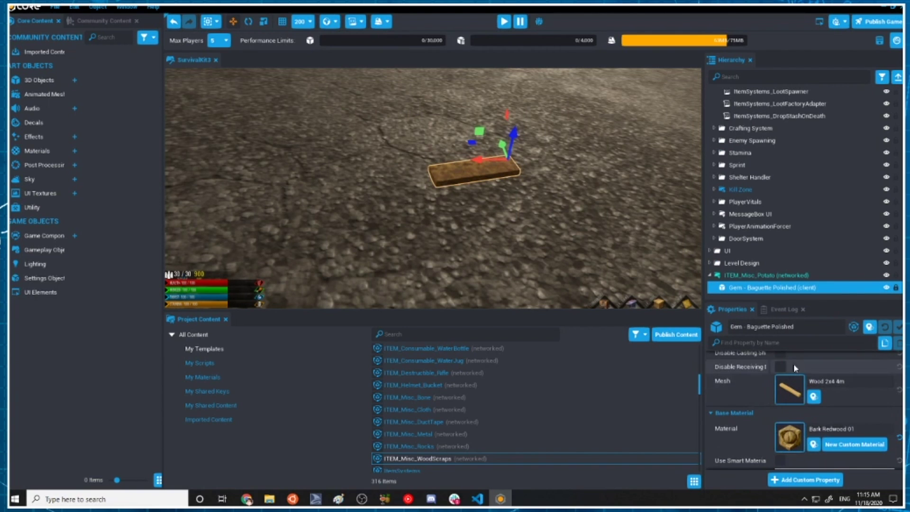
left_click(790, 396)
left_click(791, 396)
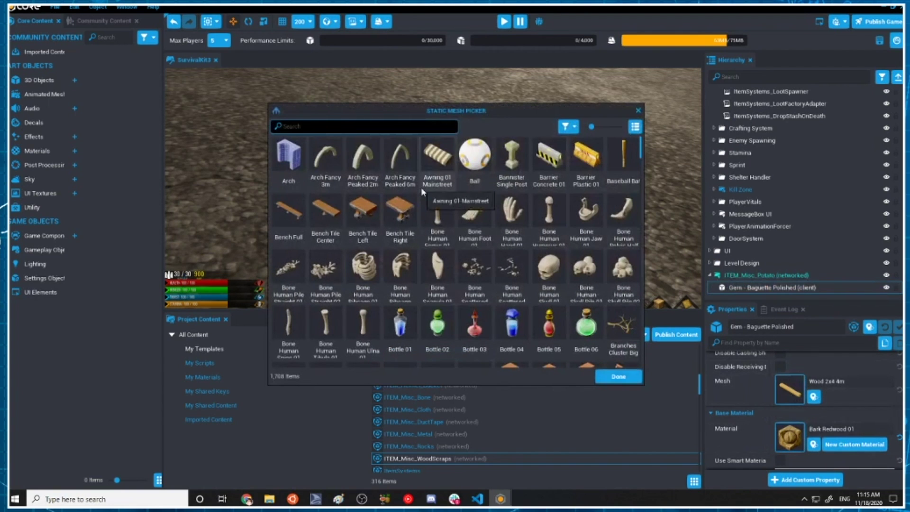
type("sphere")
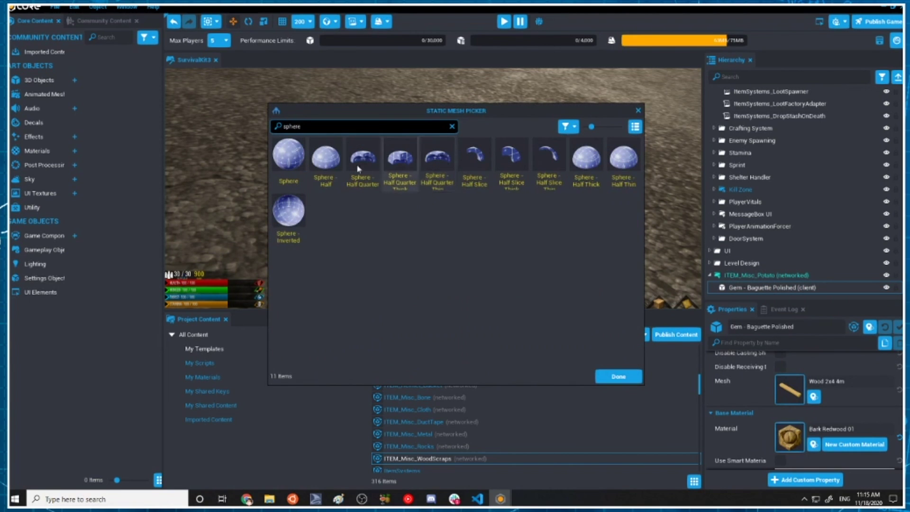
left_click(288, 148)
left_click(629, 376)
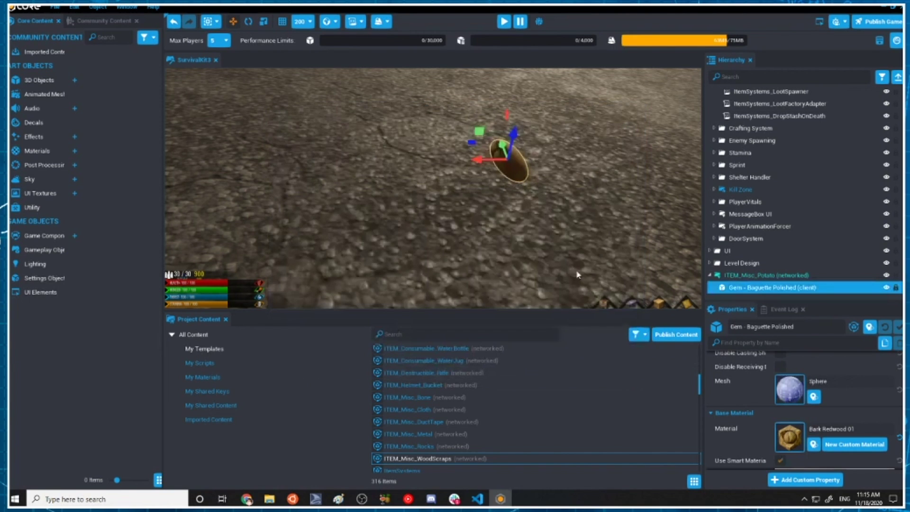
Turn off Use Smart Material for the sphere and inspect its bark surface from several angles
right_click_drag(614, 228, 696, 220)
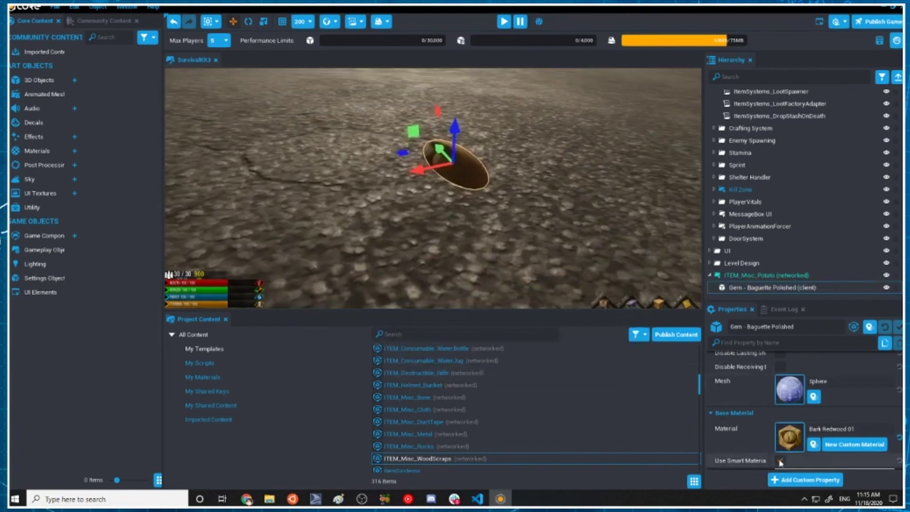
left_click(780, 461)
scroll(462, 236, "up", 3)
scroll(462, 246, "down", 2)
scroll(464, 249, "up", 1)
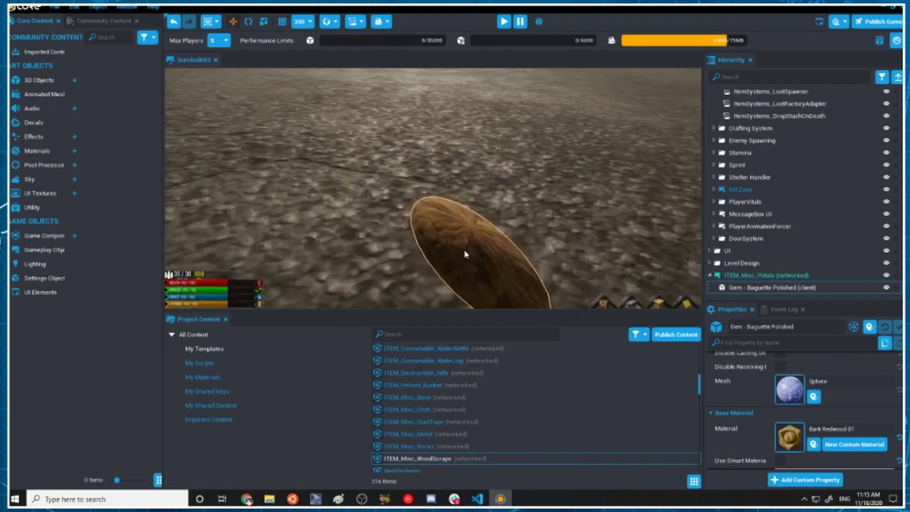
scroll(464, 252, "down", 2)
right_click_drag(517, 278, 463, 233)
Raise the flattened sphere slightly out of the road surface with the move tool
key("r")
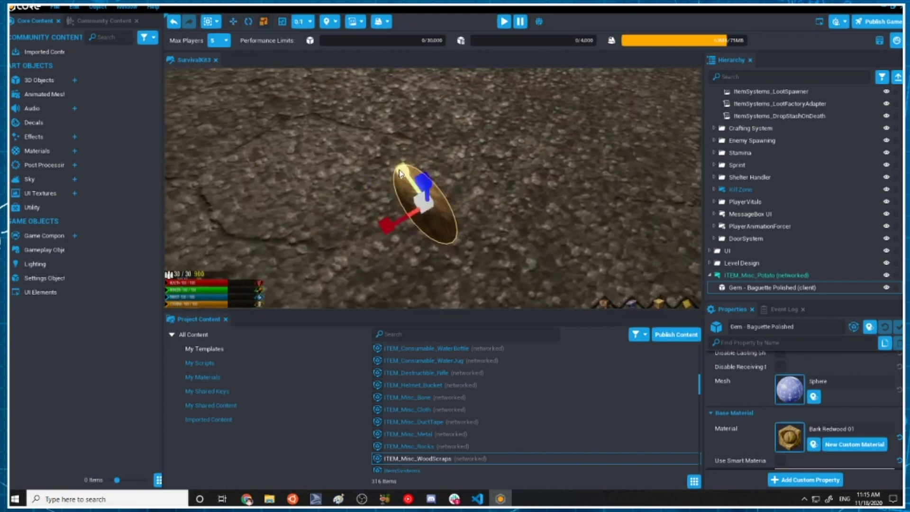
scroll(472, 234, "up", 2)
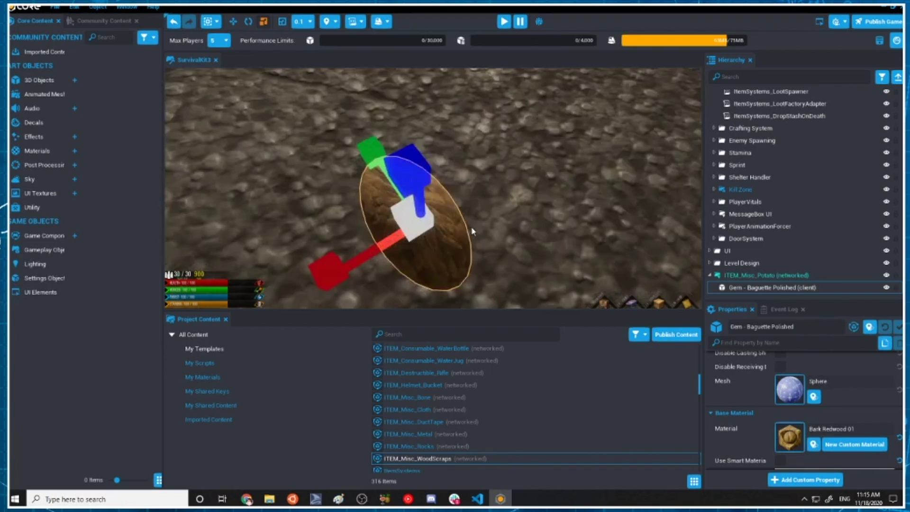
right_click_drag(471, 231, 522, 265)
scroll(524, 242, "up", 2)
scroll(520, 256, "down", 2)
key("e")
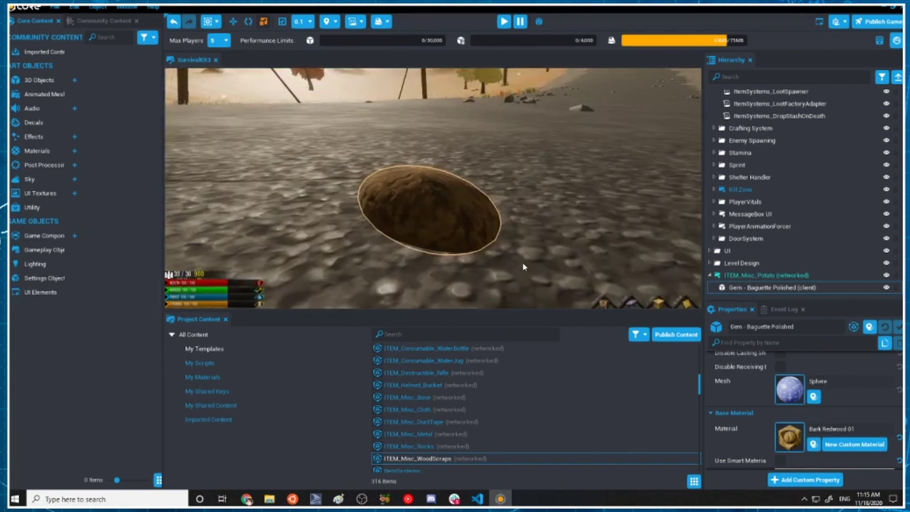
key("w")
left_click_drag(427, 174, 427, 166)
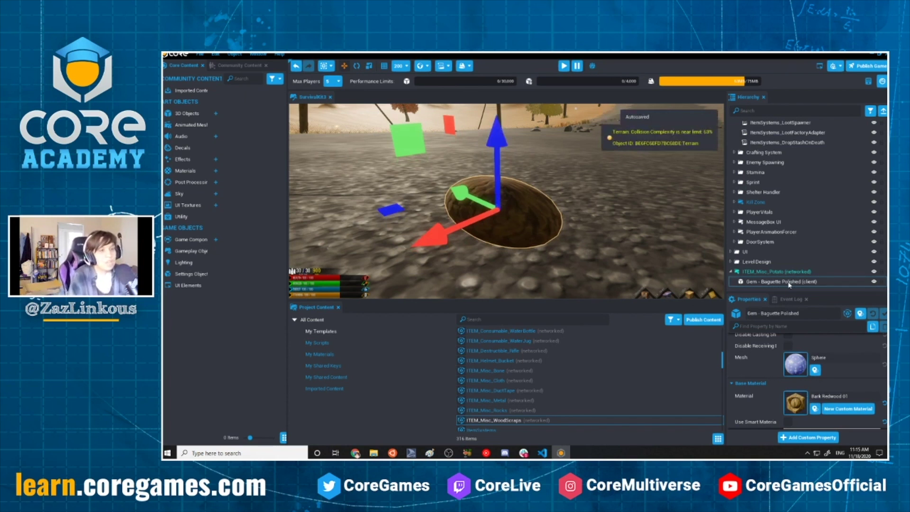
Select the ITEM_Misc_Potato parent and show all its custom properties in an enlarged properties area
scroll(841, 347, "down", 2)
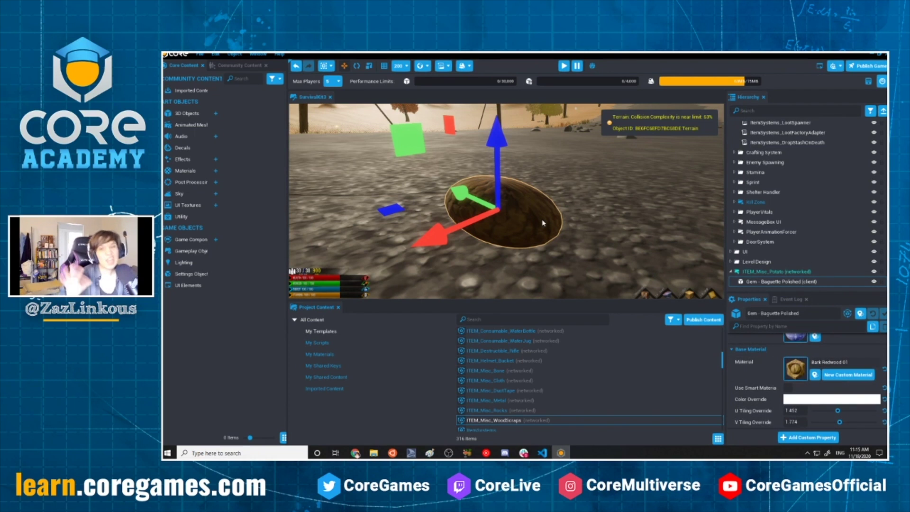
left_click(777, 272)
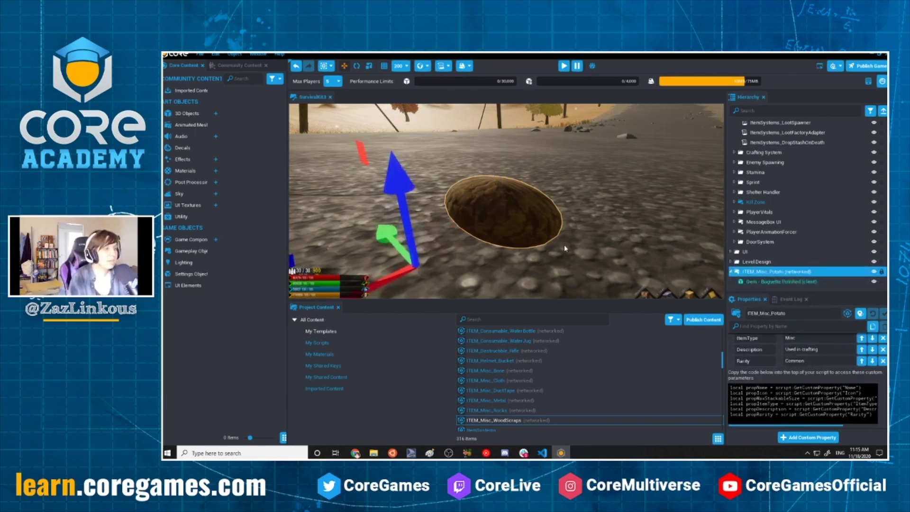
middle_click_drag(562, 236, 548, 245)
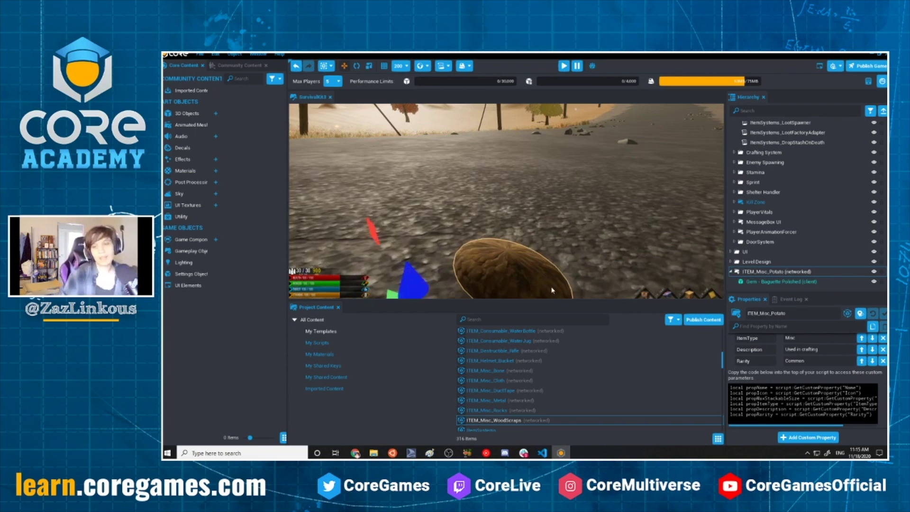
scroll(820, 366, "up", 3)
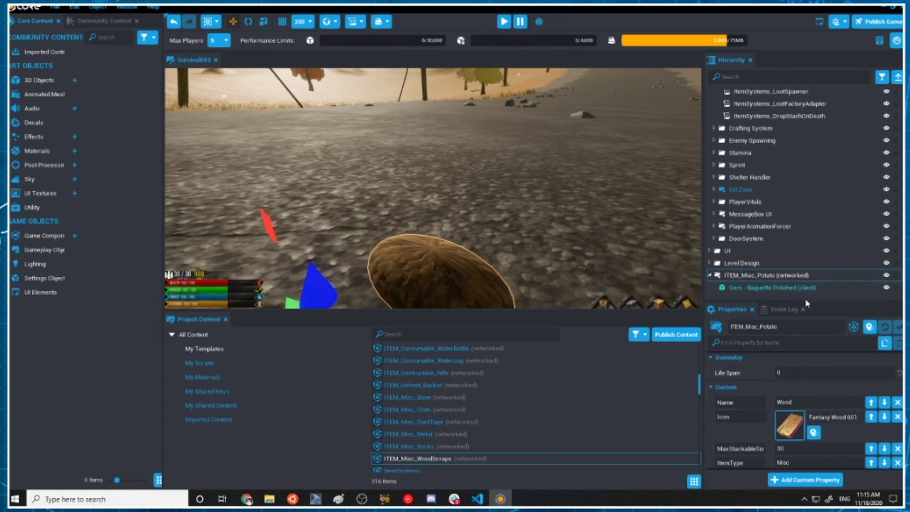
left_click_drag(808, 302, 797, 184)
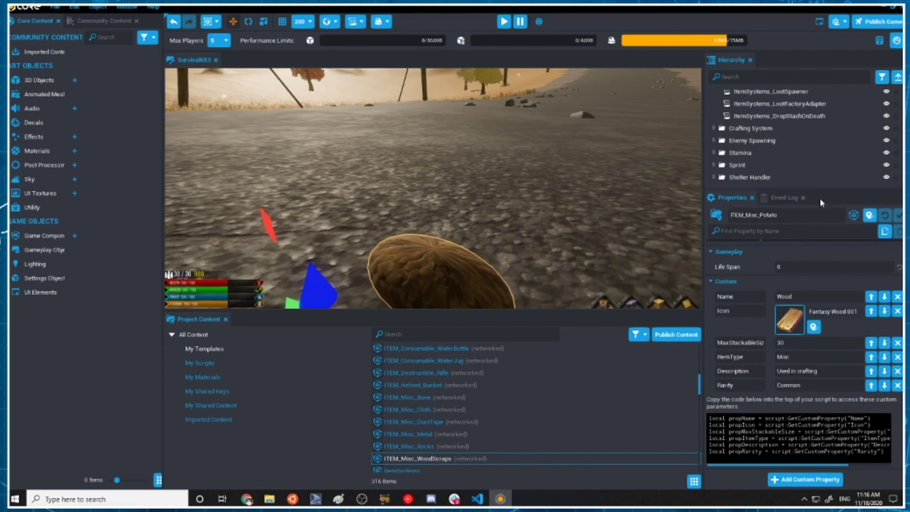
Capture a screenshot of the Custom properties section, examine it enlarged in Photos and close it
key("ctrl+Print")
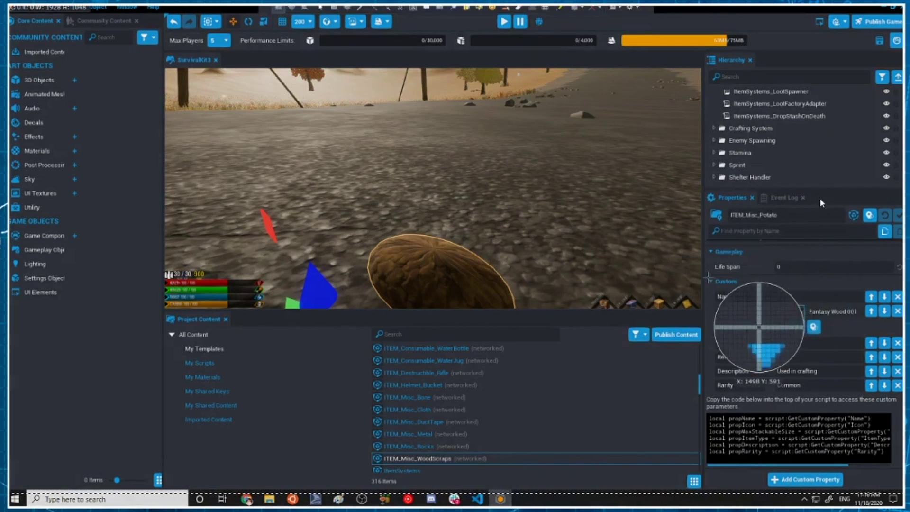
left_click_drag(706, 277, 909, 407)
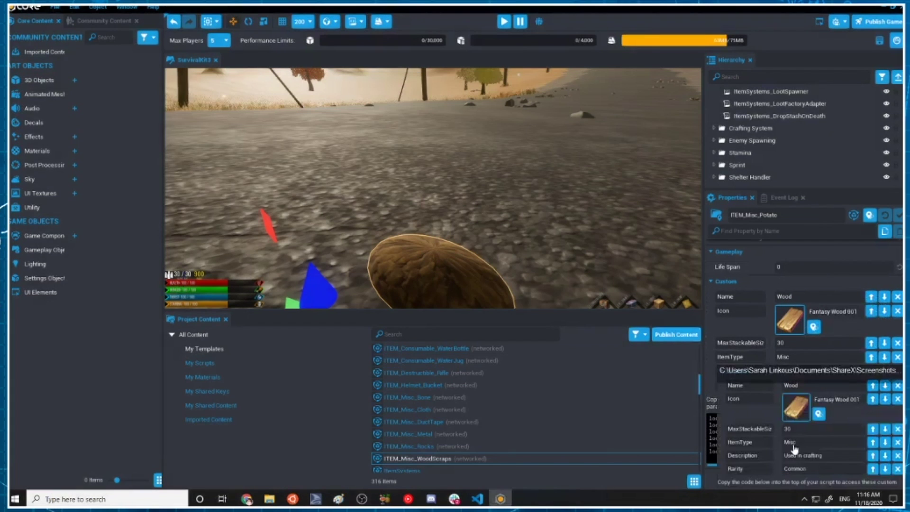
scroll(491, 292, "up", 4)
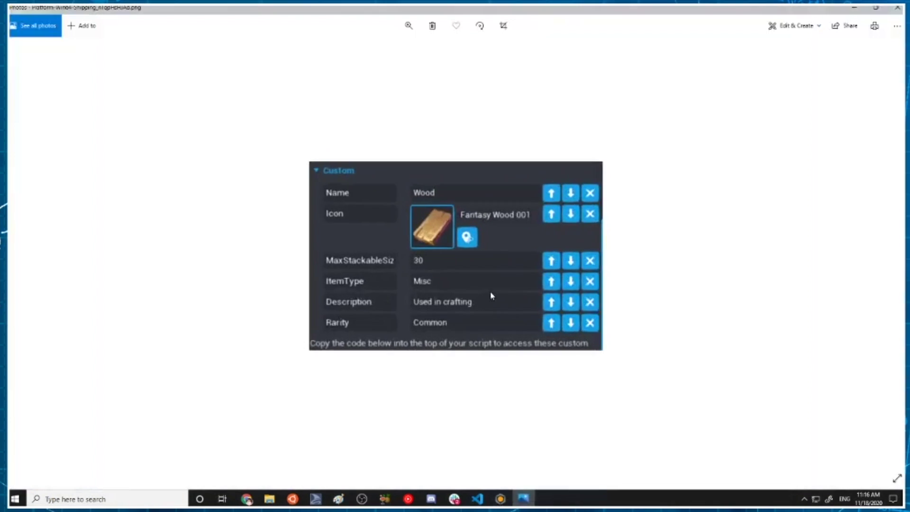
scroll(485, 298, "up", 1)
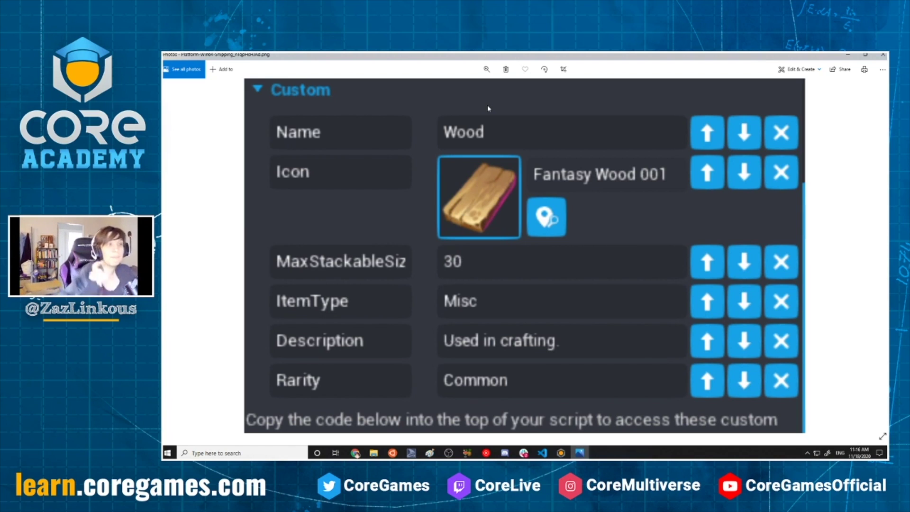
left_click_drag(515, 120, 490, 140)
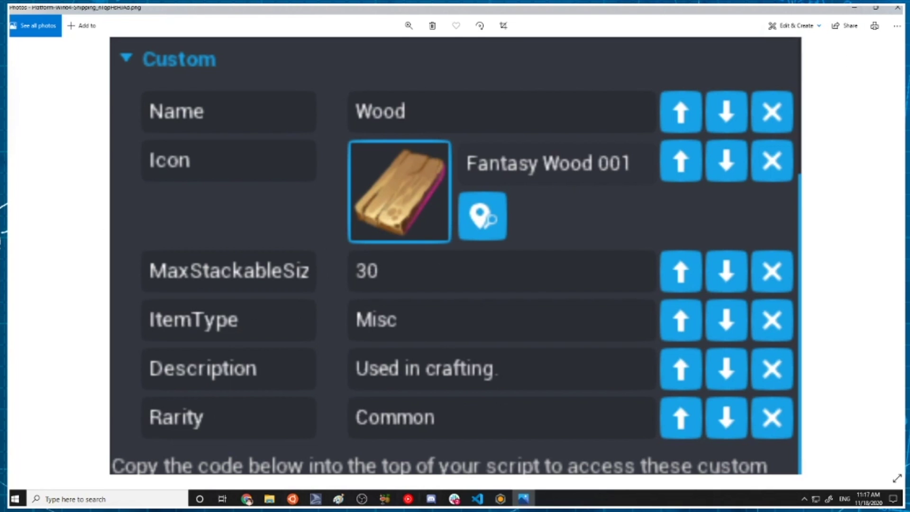
left_click(897, 7)
Set the item's Name property to Potato and choose Fantasy Vegetable 026 as its icon by searching the assets for "veget"
double_click(802, 298)
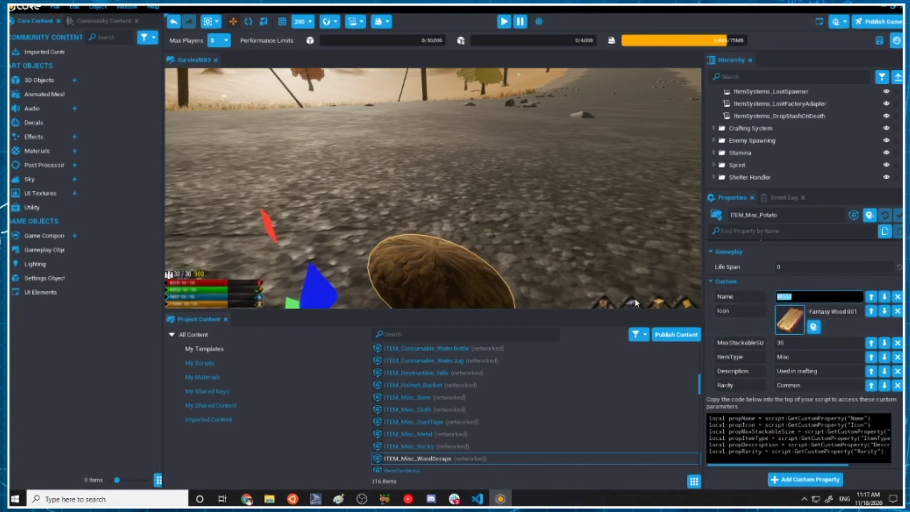
type("Potat")
left_click(789, 319)
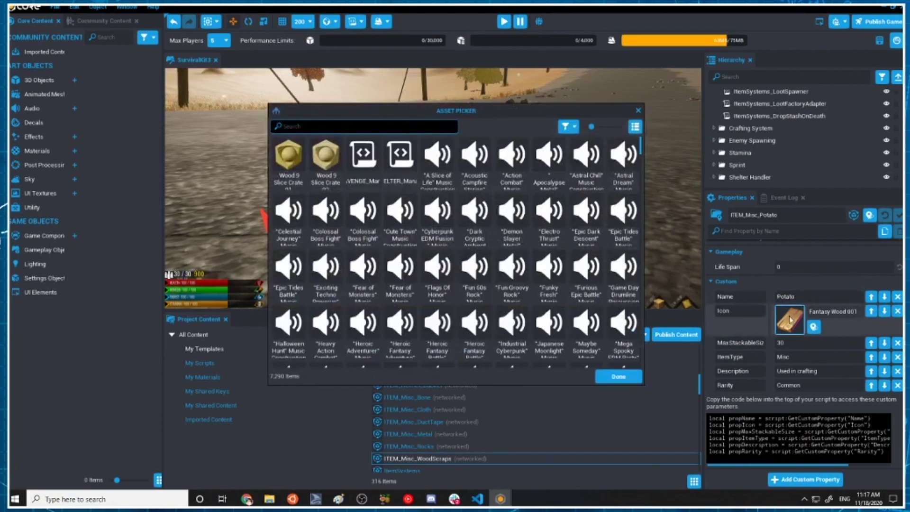
type("root")
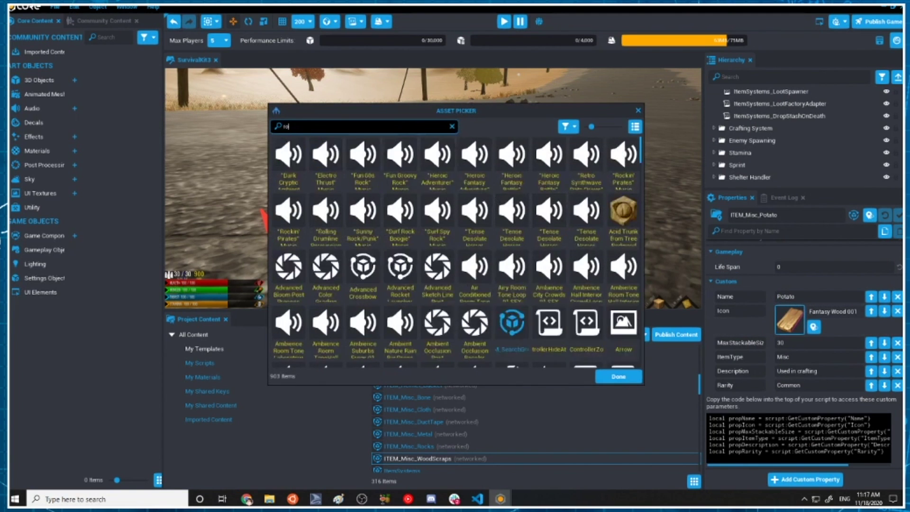
key("BackSpace")
key("BackSpace")
key("BackSpace")
key("BackSpace")
type("veget")
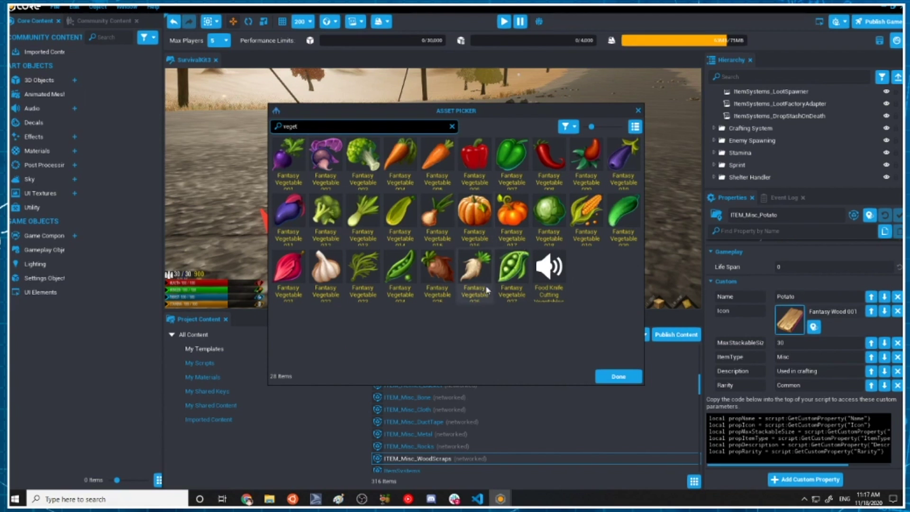
left_click(474, 272)
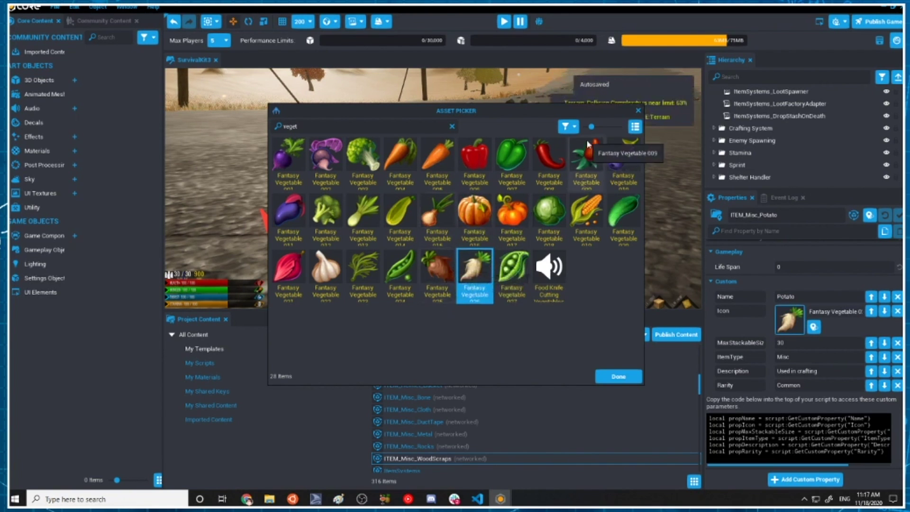
Enlarge the asset thumbnails, reposition the asset picker, and browse through the vegetable icons
left_click_drag(591, 126, 606, 127)
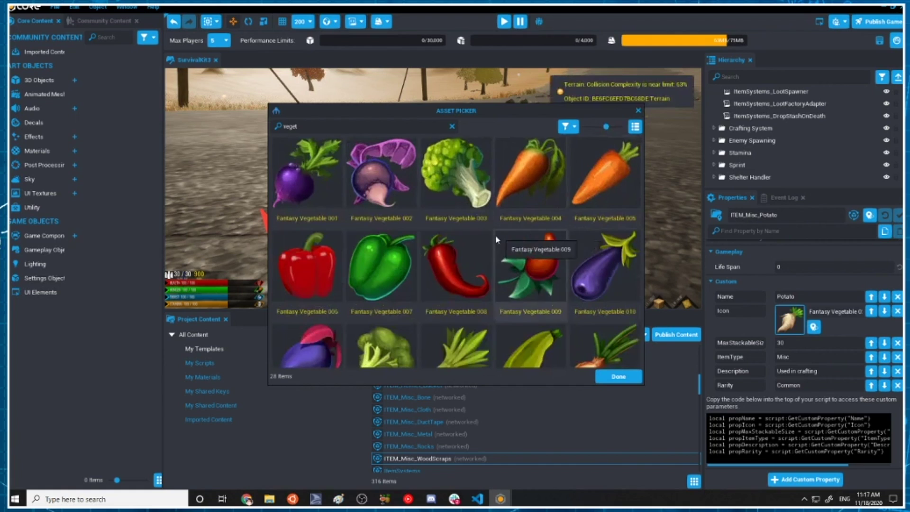
left_click_drag(494, 110, 498, 83)
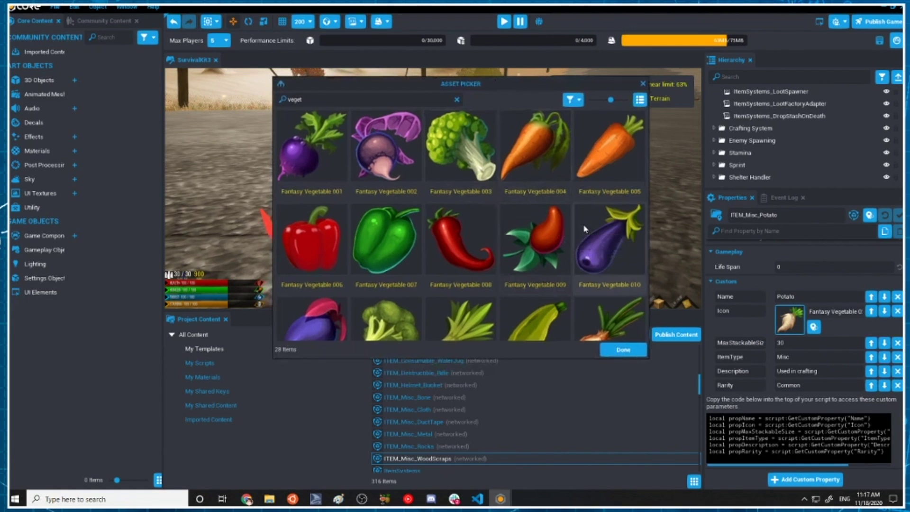
left_click(484, 283)
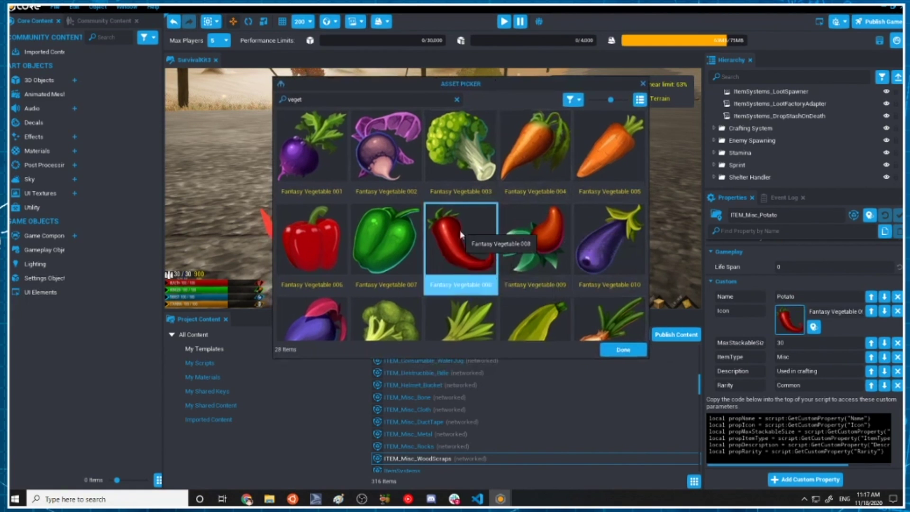
key("Right")
key("Right")
key("Right")
key("Right")
key("Right")
key("Right")
key("Right")
key("Right")
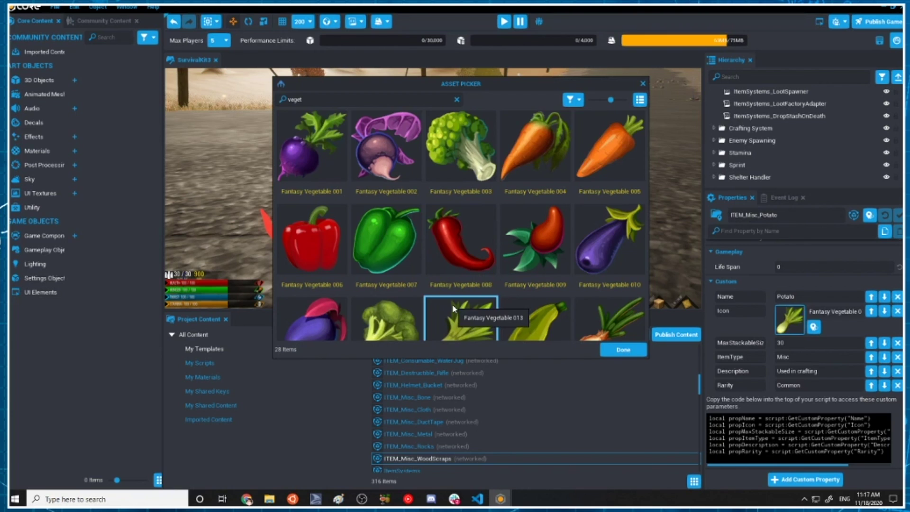
key("Down")
key("Down")
key("Right")
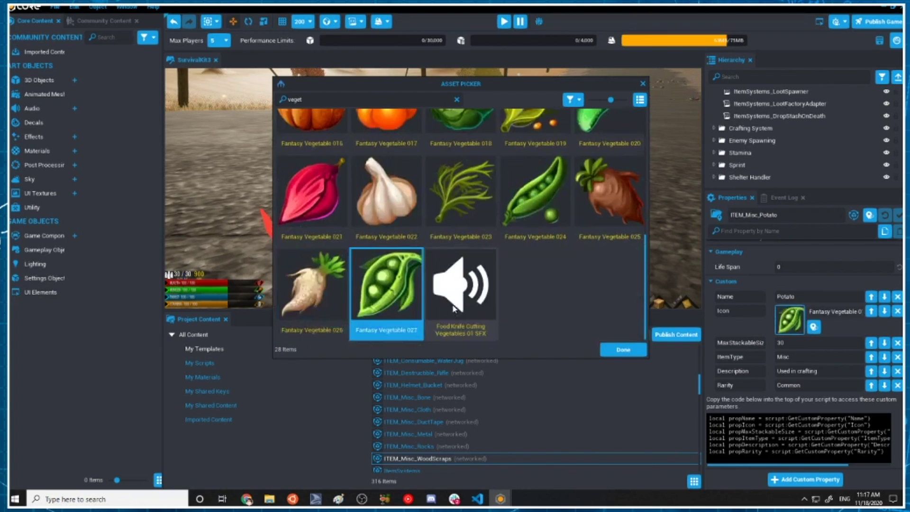
Return to Fantasy Vegetable 026 and confirm it as the potato item's icon
key("Left")
key("Left")
left_click(308, 294)
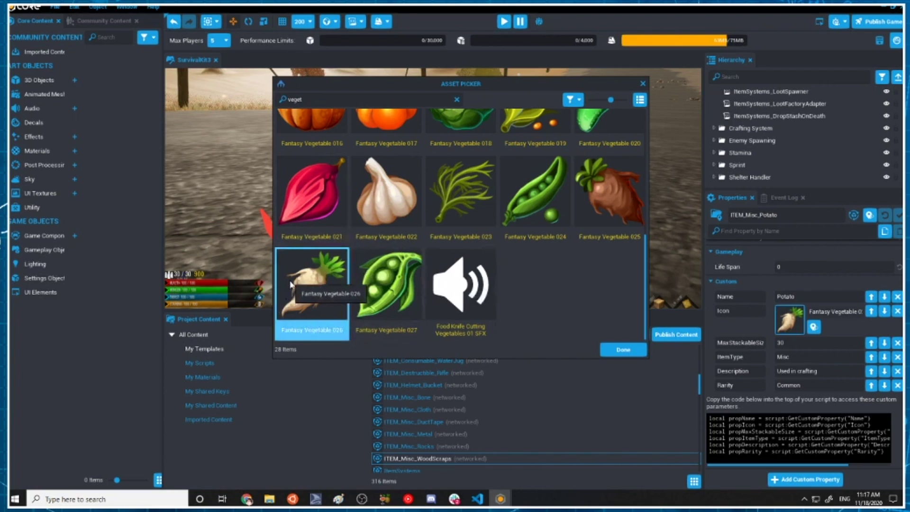
left_click(616, 350)
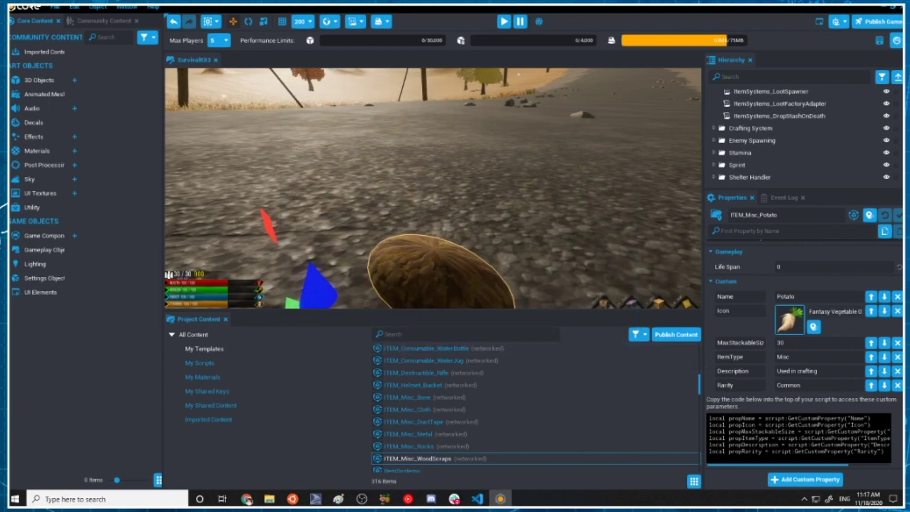
Set the item's MaxStackableSize to 24 and its Description to "It's a potato. You can't eat it"
left_click(773, 342)
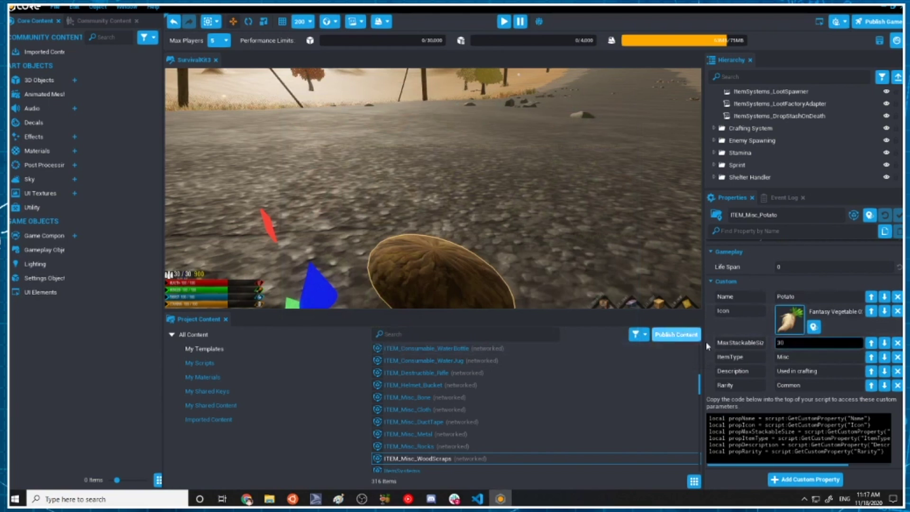
left_click_drag(773, 344, 735, 348)
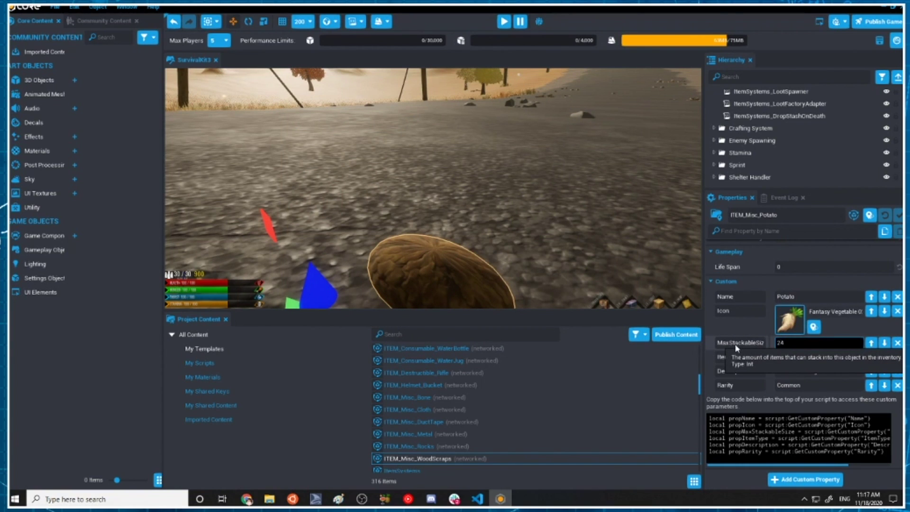
left_click(775, 401)
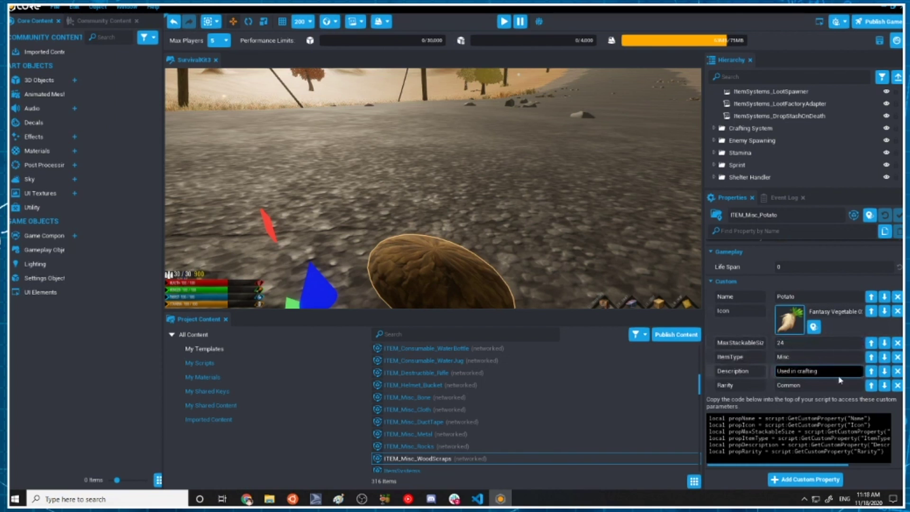
left_click_drag(820, 371, 650, 371)
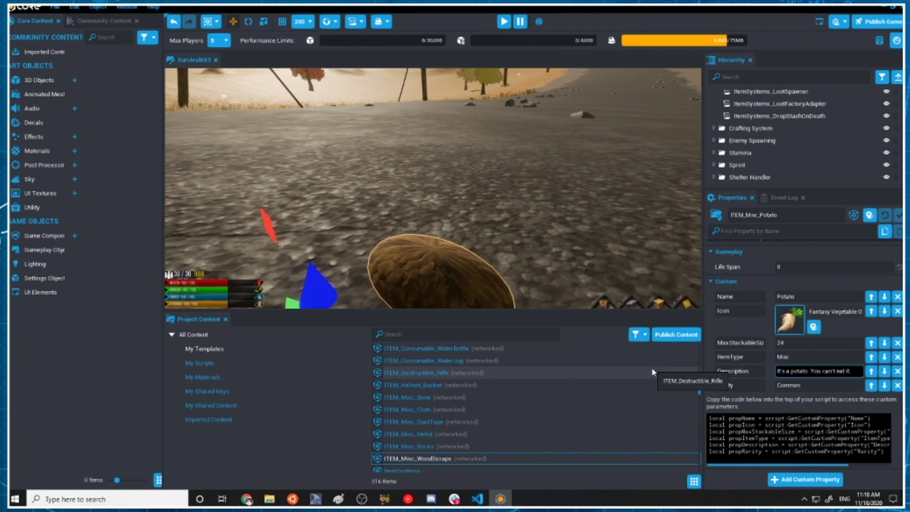
left_click(763, 392)
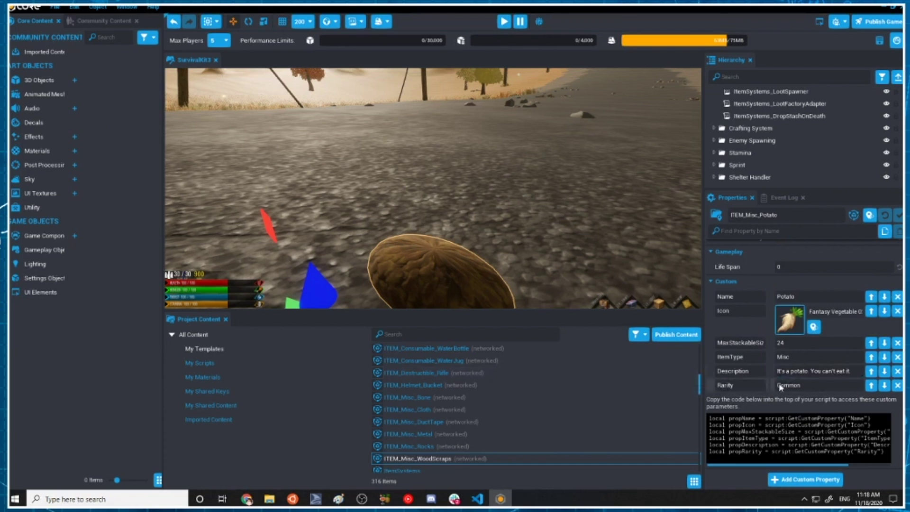
Create a new template named ITEM_Misc_Potato from the ITEM_Misc_Potato object in the hierarchy
scroll(752, 173, "down", 3)
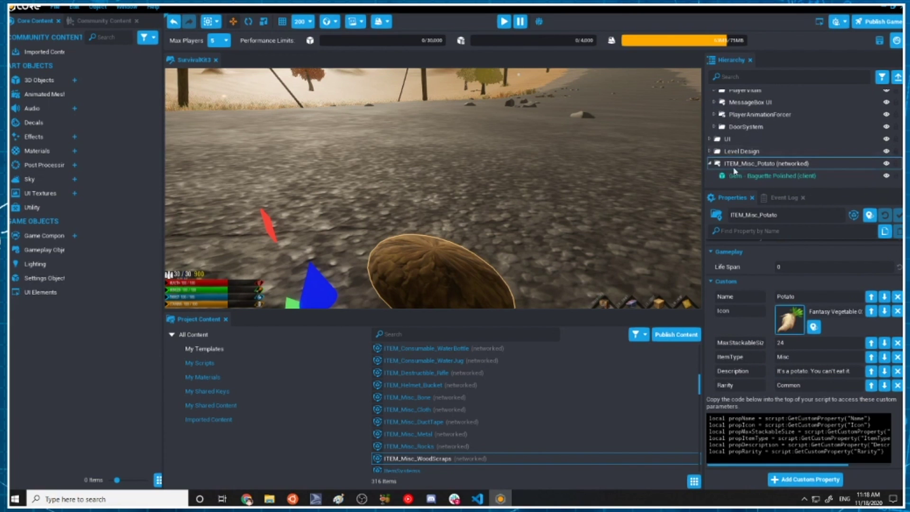
left_click(710, 164)
right_click(738, 176)
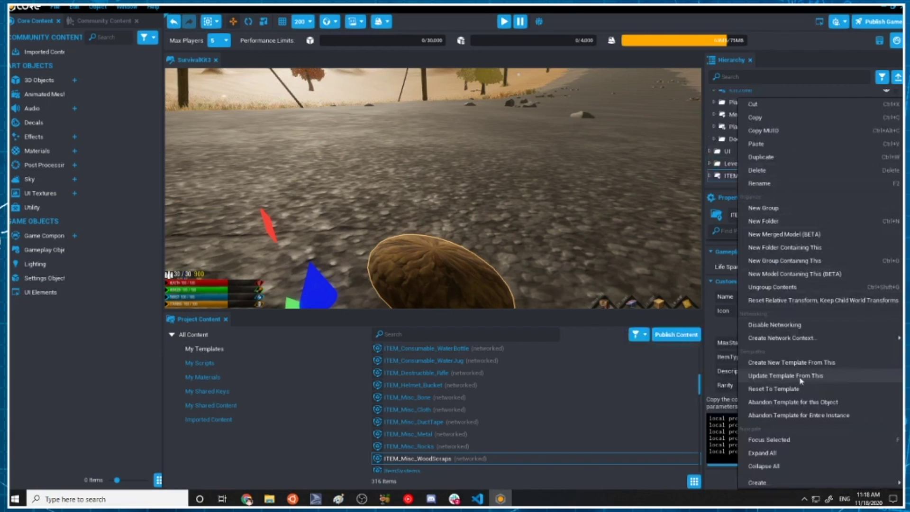
left_click(800, 364)
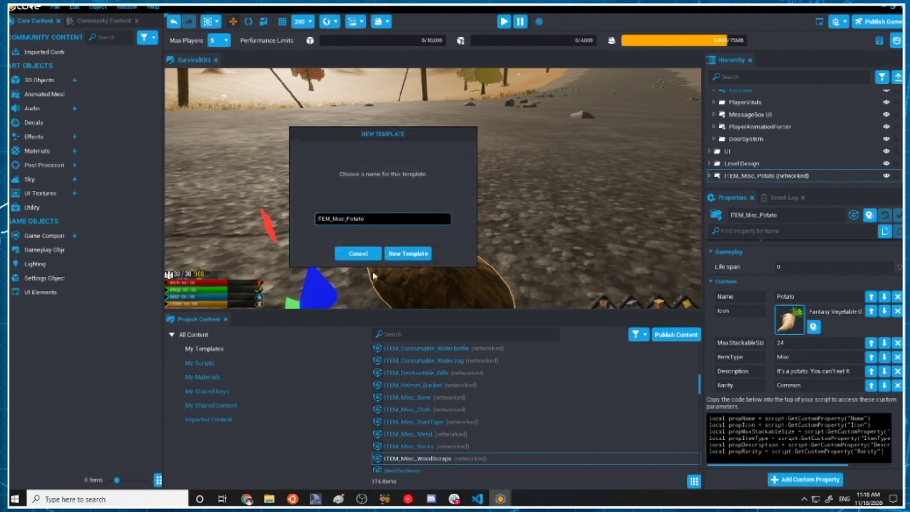
left_click(414, 255)
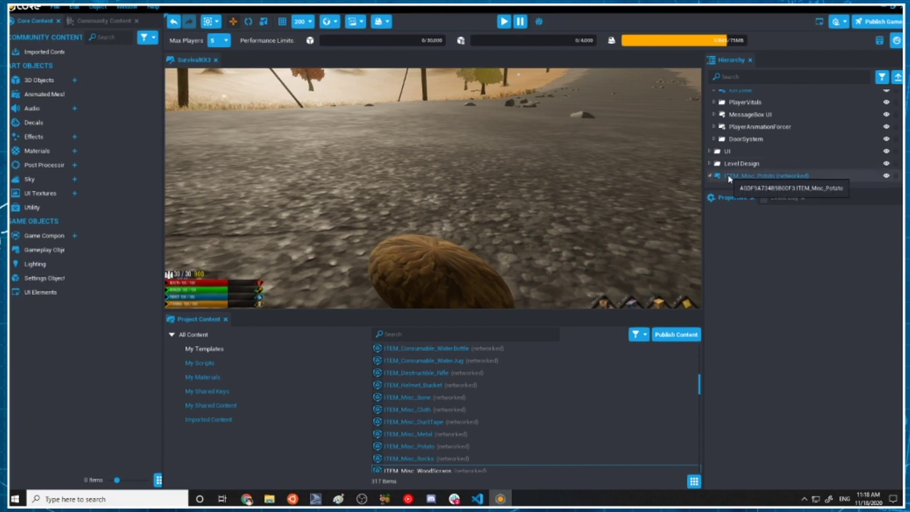
Copy the property values of the ITEM_Misc_Potato object and collapse it in the hierarchy
left_click(731, 191)
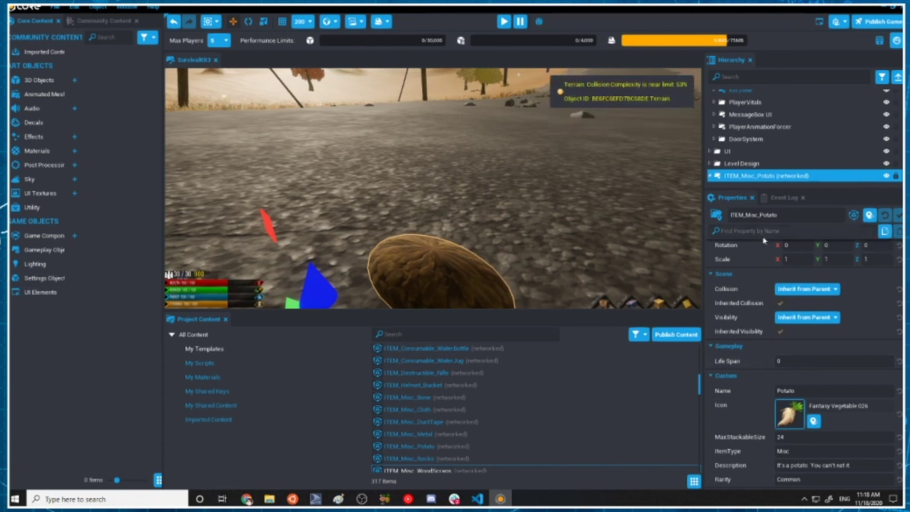
left_click(884, 231)
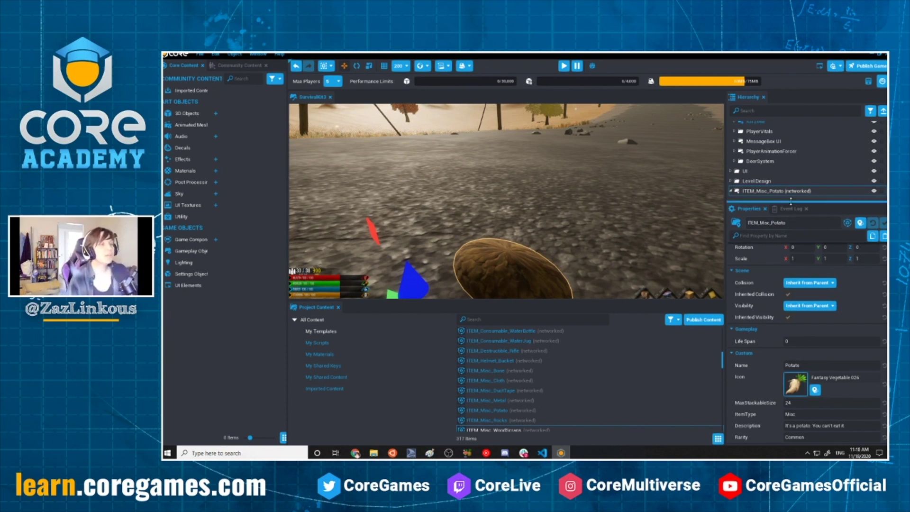
scroll(761, 181, "up", 1)
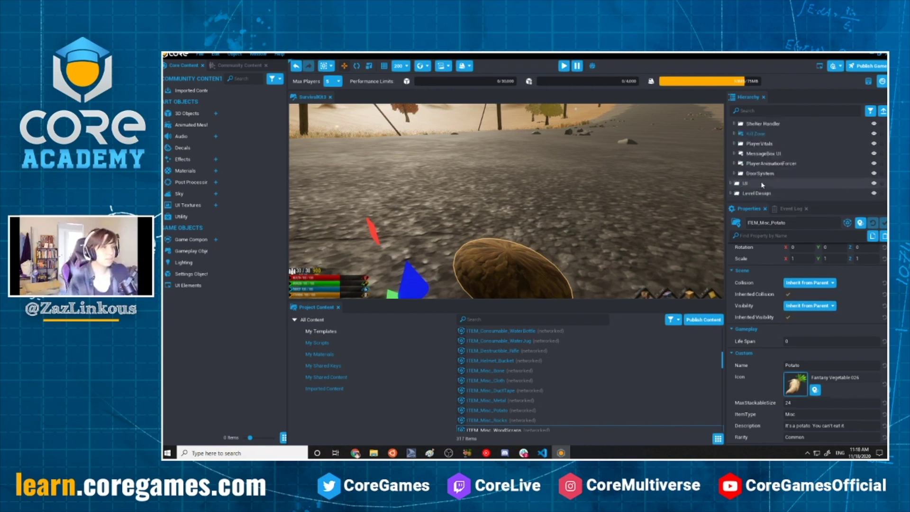
scroll(761, 181, "down", 2)
left_click(731, 182)
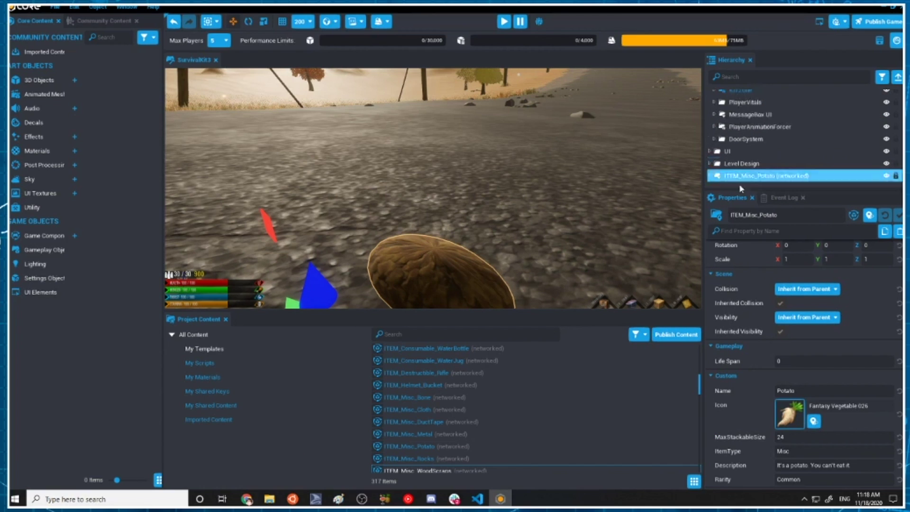
Start pasting the copied properties onto the Potato crafting material, selecting Name, Icon, MaxStackableSize, ItemType, Rarity and Description
scroll(692, 142, "down", 5)
scroll(805, 151, "up", 3)
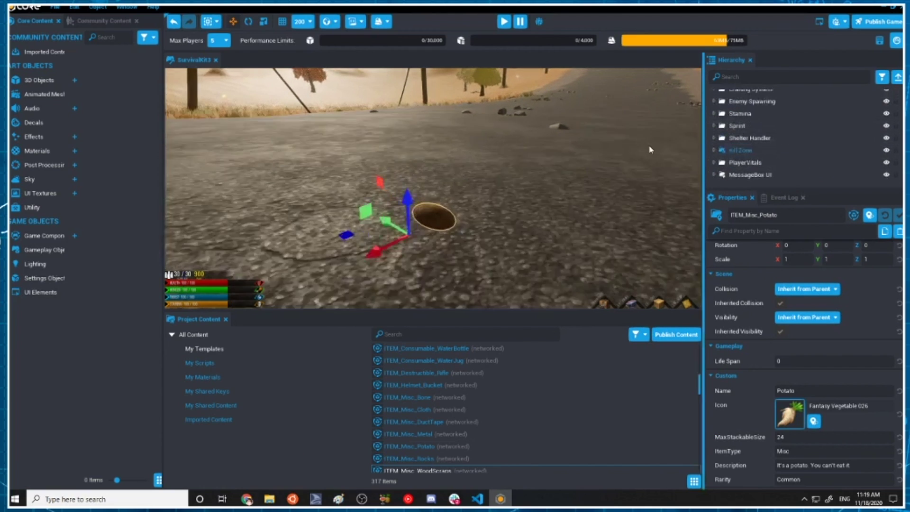
scroll(758, 115, "up", 5)
scroll(763, 133, "down", 5)
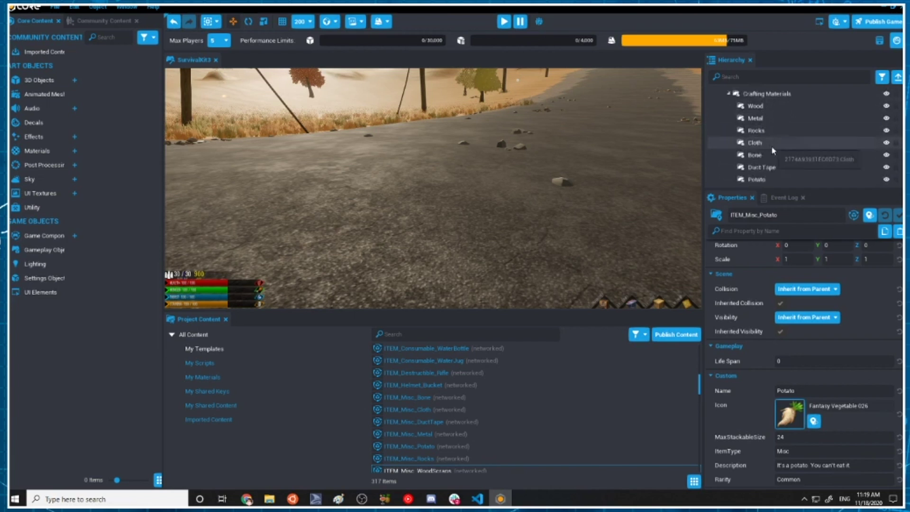
left_click(756, 149)
scroll(871, 318, "down", 1)
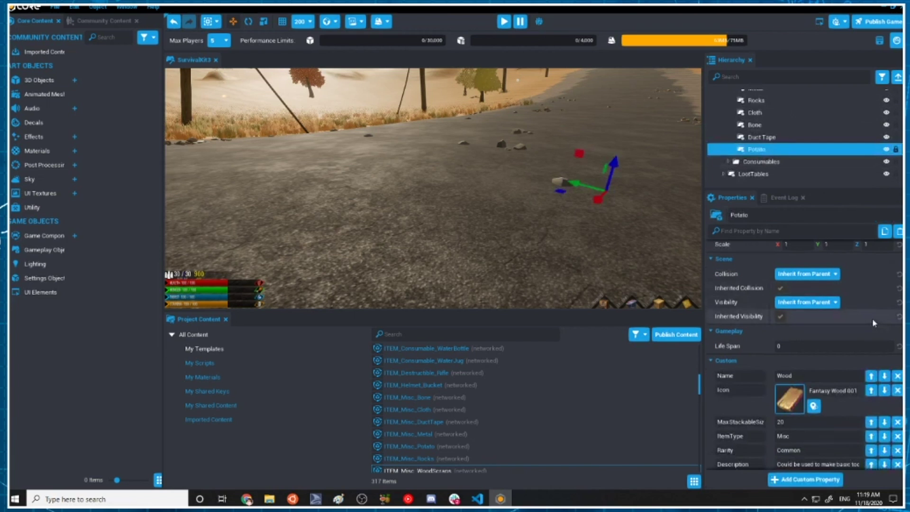
left_click(899, 232)
scroll(445, 305, "down", 2)
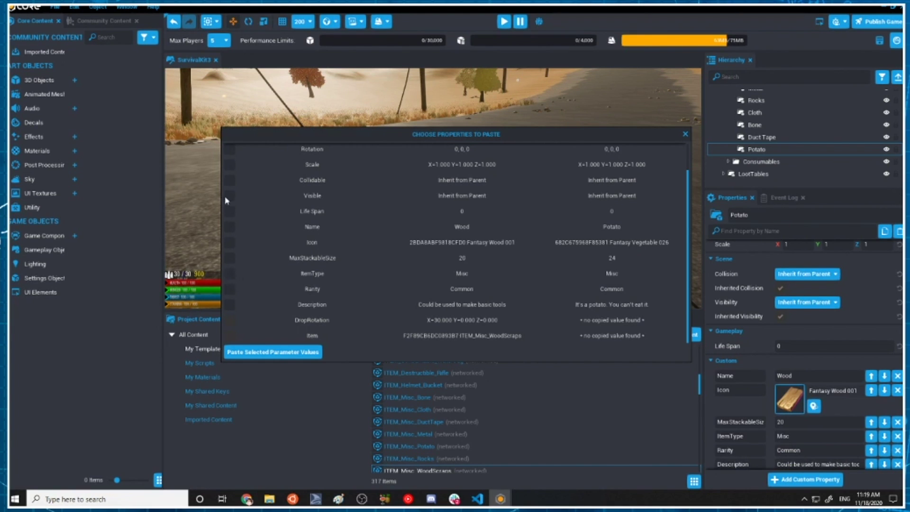
left_click(228, 242)
Capture a screenshot of the property-pasting dialog, examine it enlarged in Photos and close it
key("ctrl+Print")
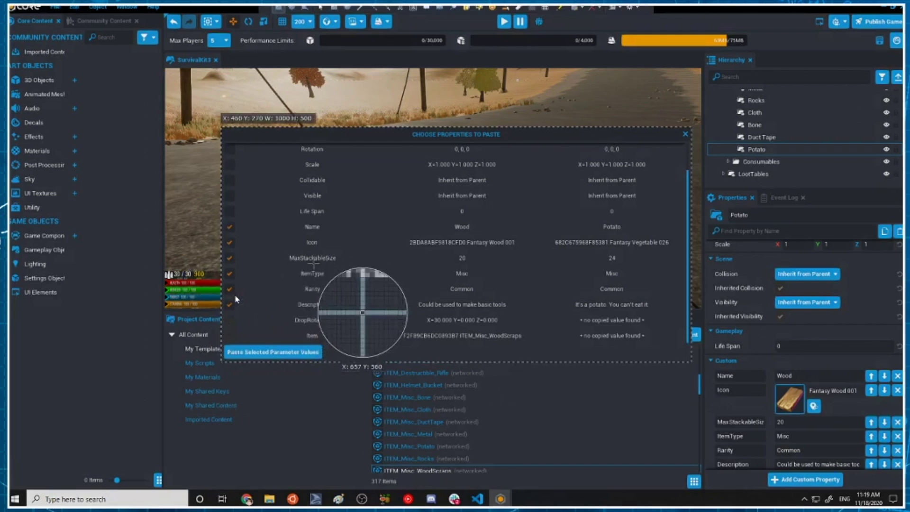
left_click(316, 265)
left_click(747, 449)
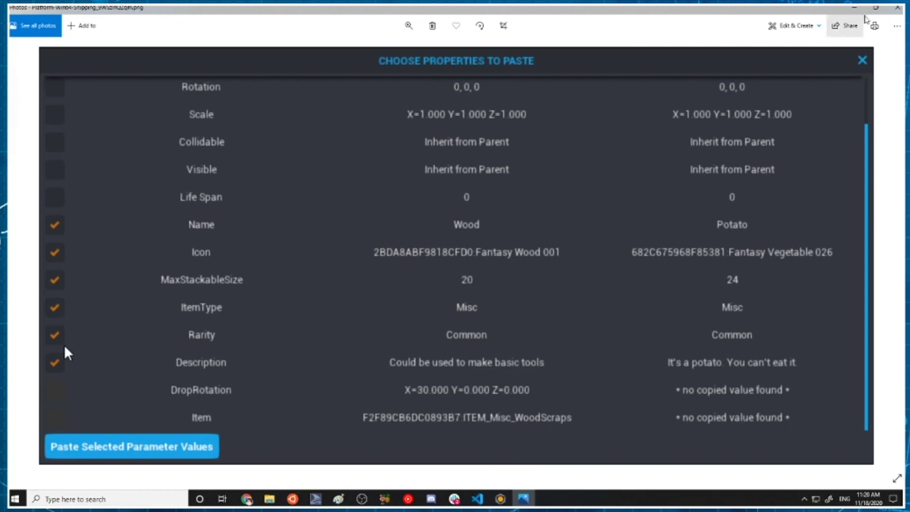
key("alt+F4")
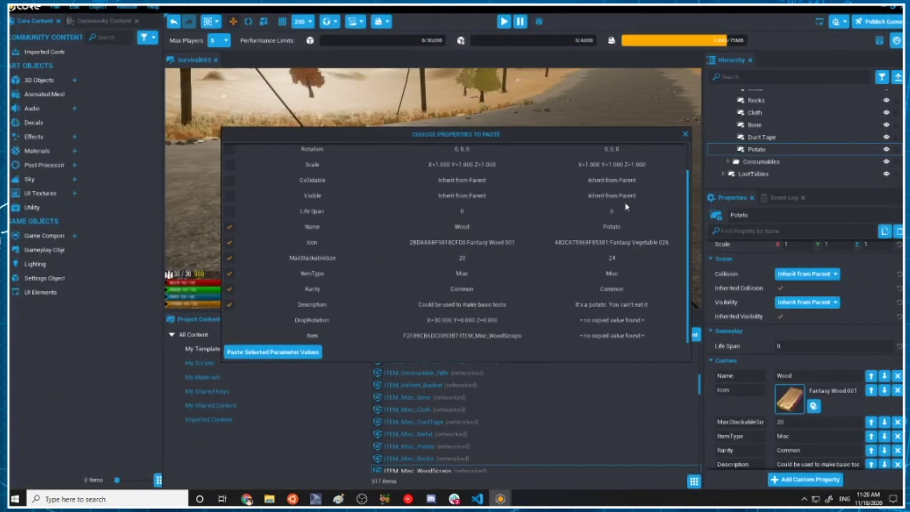
Try to paste the selected values into the Potato crafting material, and check its Custom properties down to Item
left_click(291, 354)
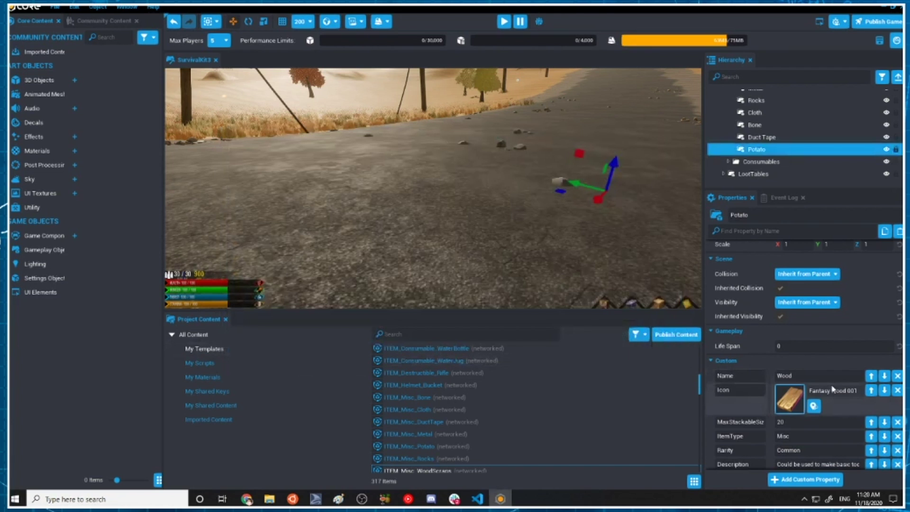
left_click(769, 138)
left_click(759, 150)
scroll(835, 448, "down", 1)
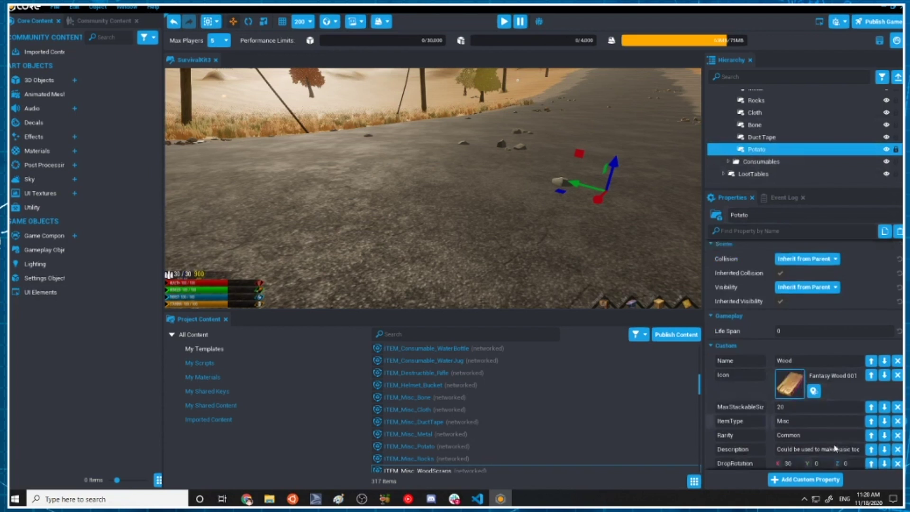
scroll(834, 447, "down", 1)
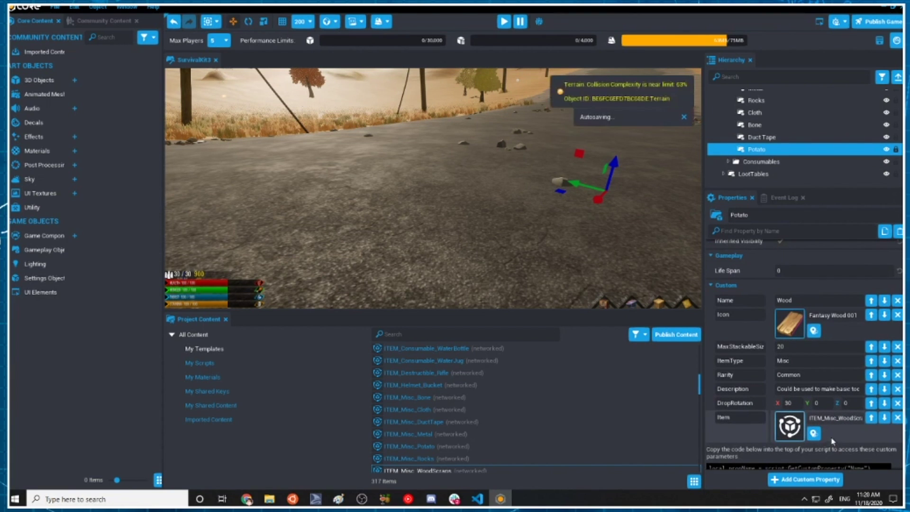
Save the project, exit to the project list and reopen SURVIVALKIT3 for editing
scroll(832, 443, "up", 2)
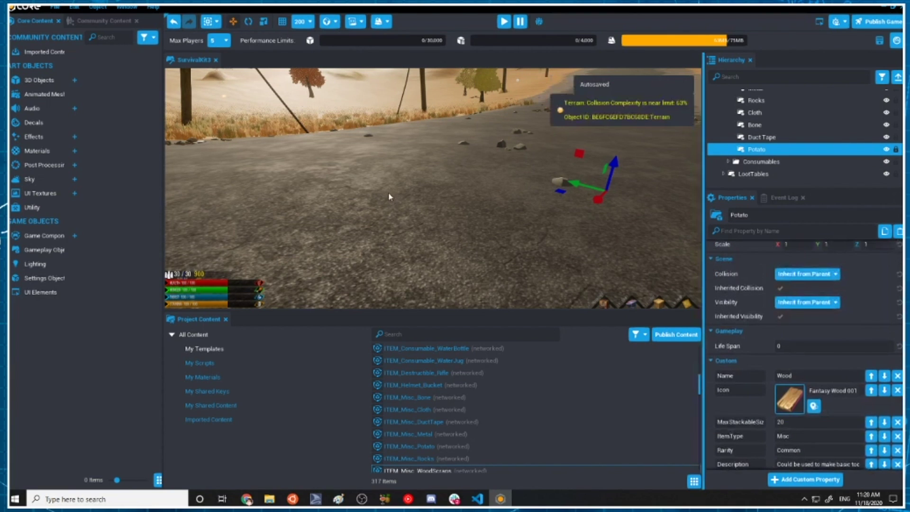
left_click(754, 124)
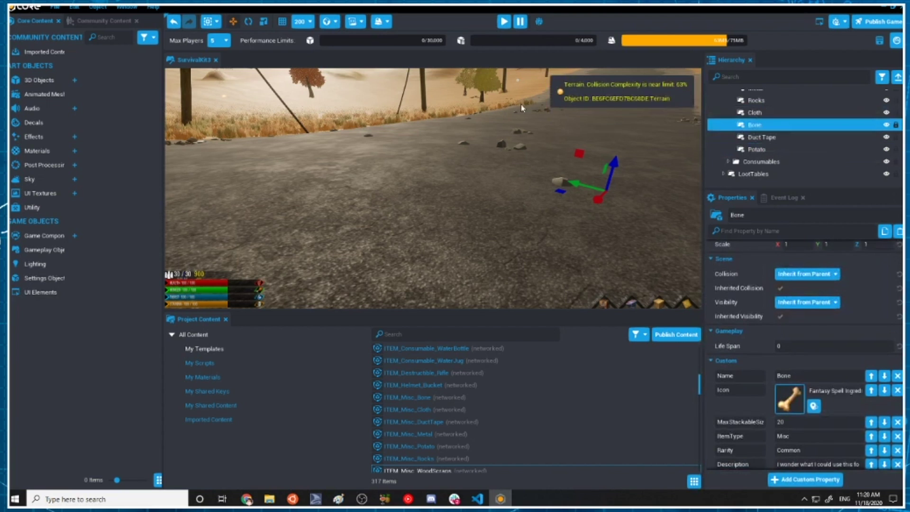
key("ctrl+s")
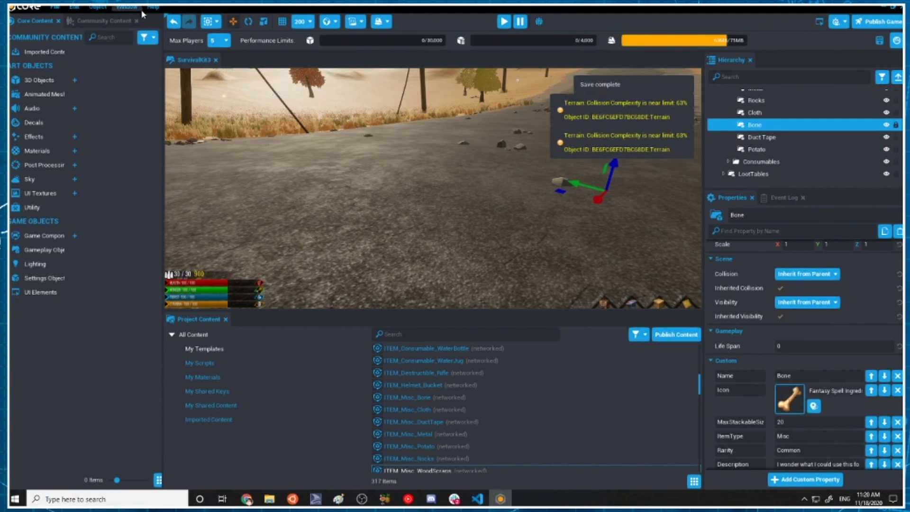
left_click(54, 9)
left_click(84, 84)
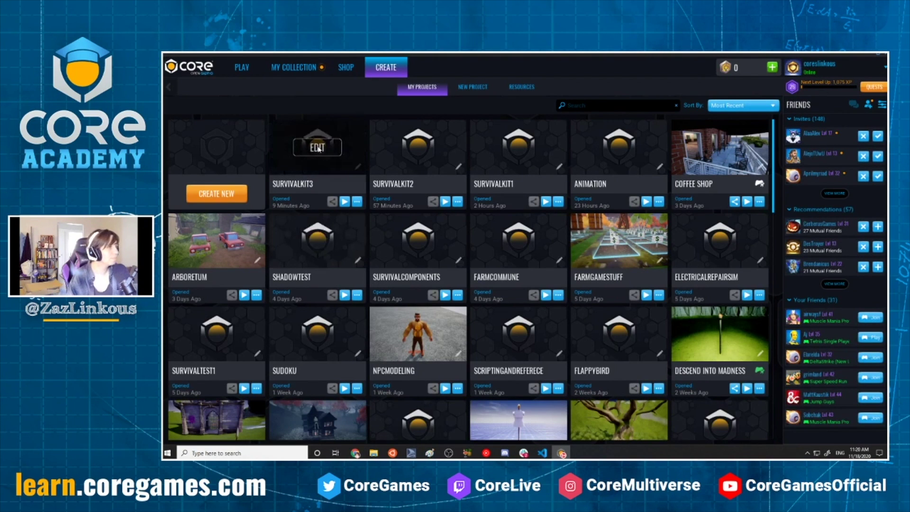
left_click(319, 155)
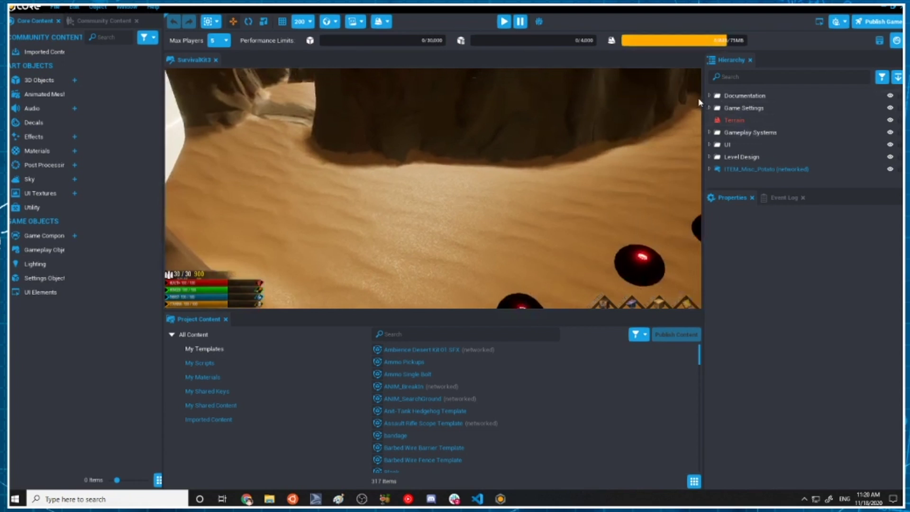
Expand Gameplay Systems, ItemSystems, ItemRegistry, RegisteredItems and Crafting Materials, and select the duplicate Wood material below Duct Tape
left_click(710, 133)
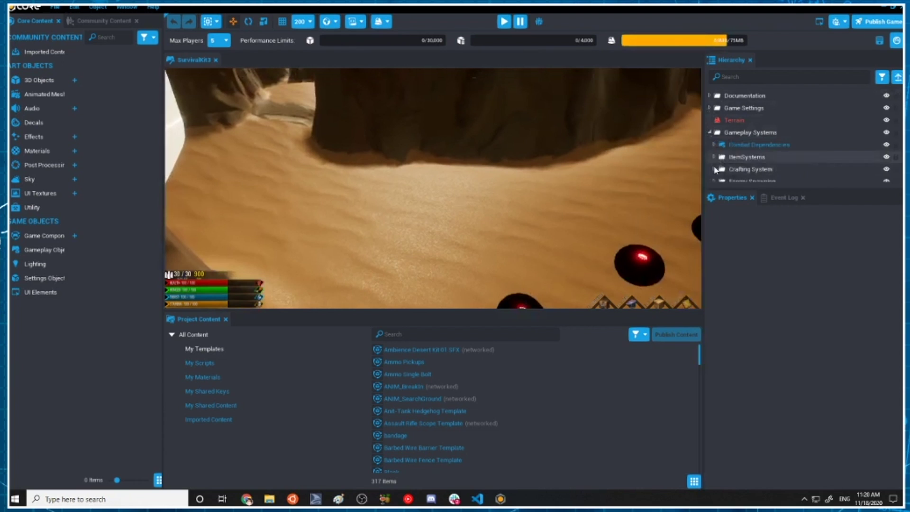
left_click(710, 158)
left_click(715, 157)
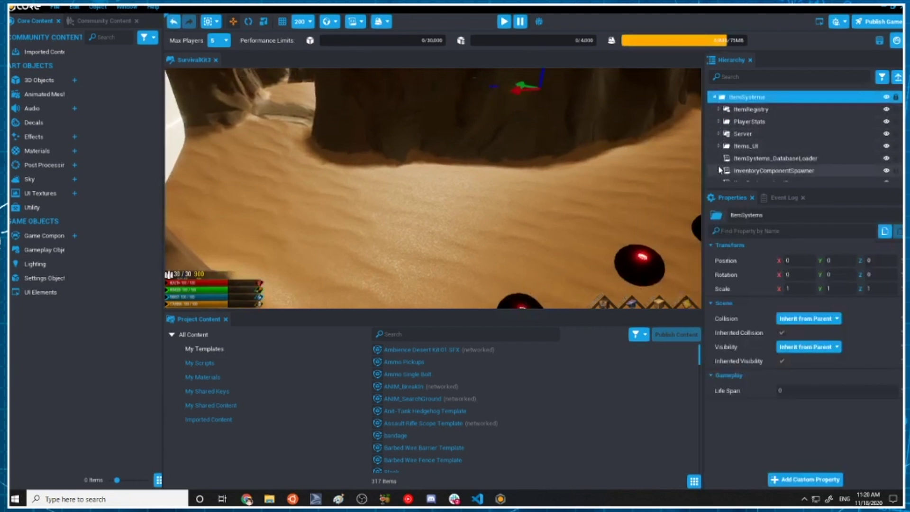
left_click(719, 110)
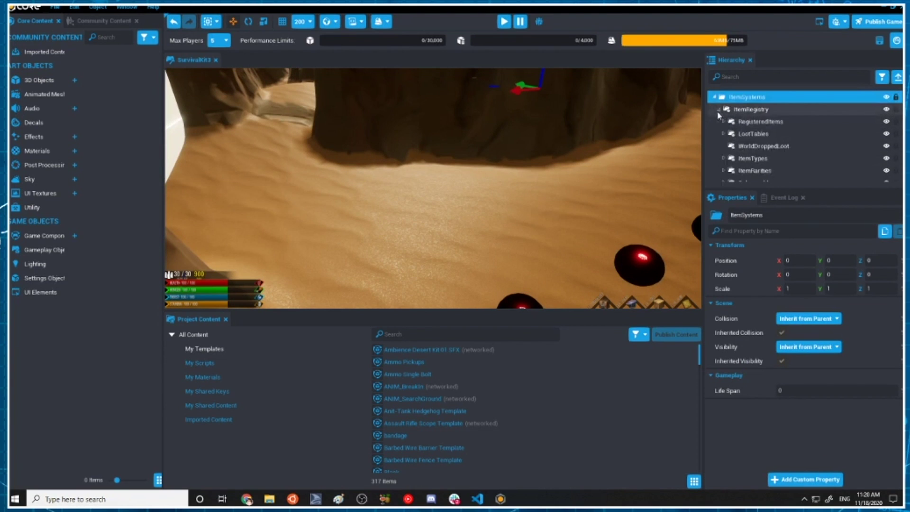
scroll(729, 142, "down", 3)
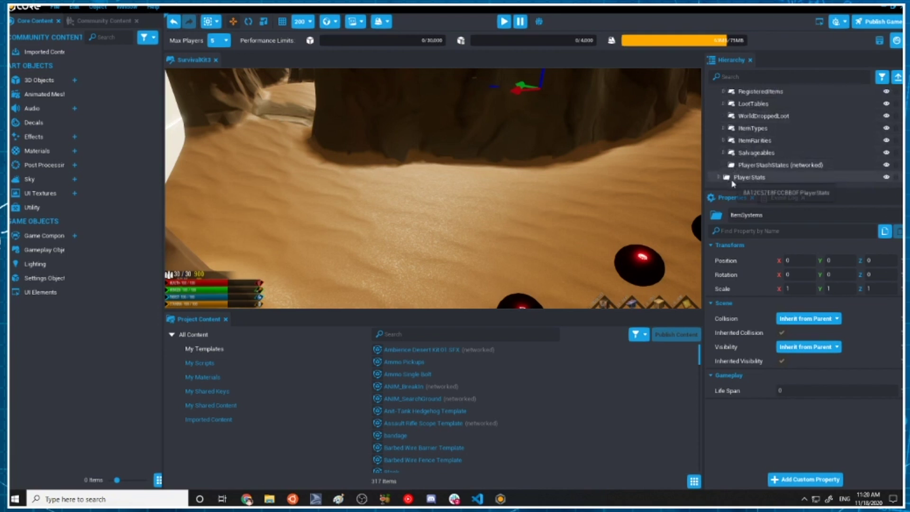
scroll(753, 157, "up", 1)
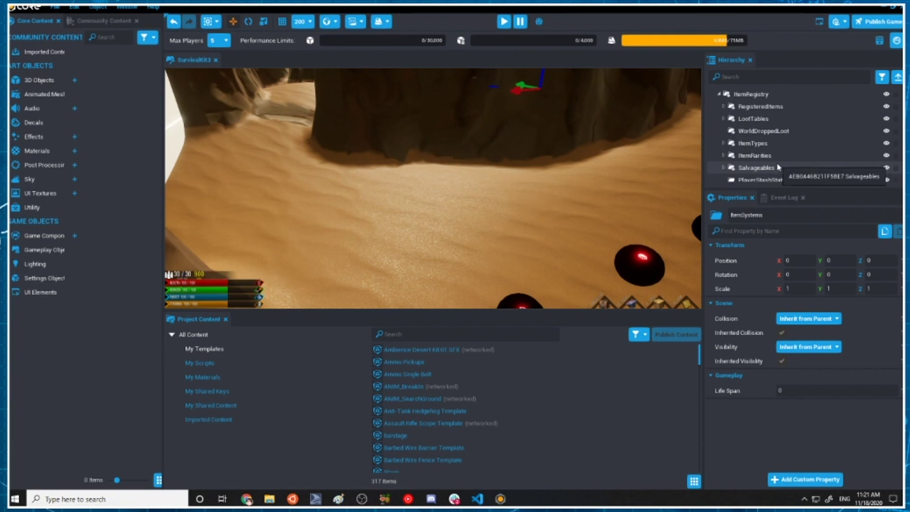
left_click(723, 106)
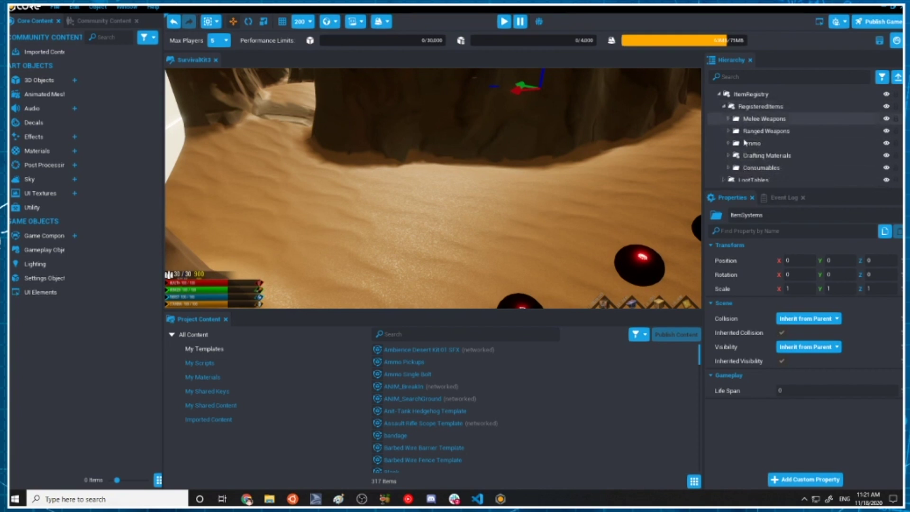
left_click(727, 155)
scroll(746, 175, "down", 3)
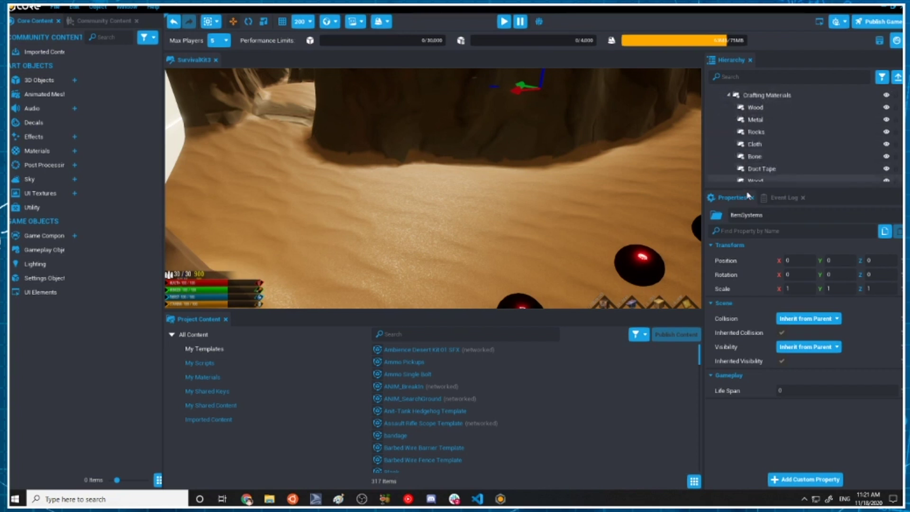
scroll(753, 161, "down", 4)
left_click(755, 135)
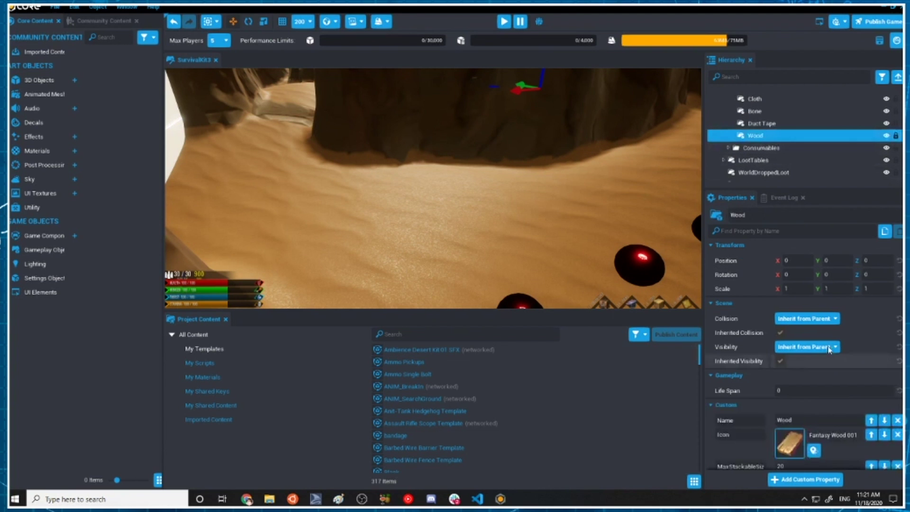
Set the duplicate Wood material's Icon to Fantasy Vegetable 026, found by searching the assets for "veget"
scroll(829, 349, "down", 5)
right_click(853, 244)
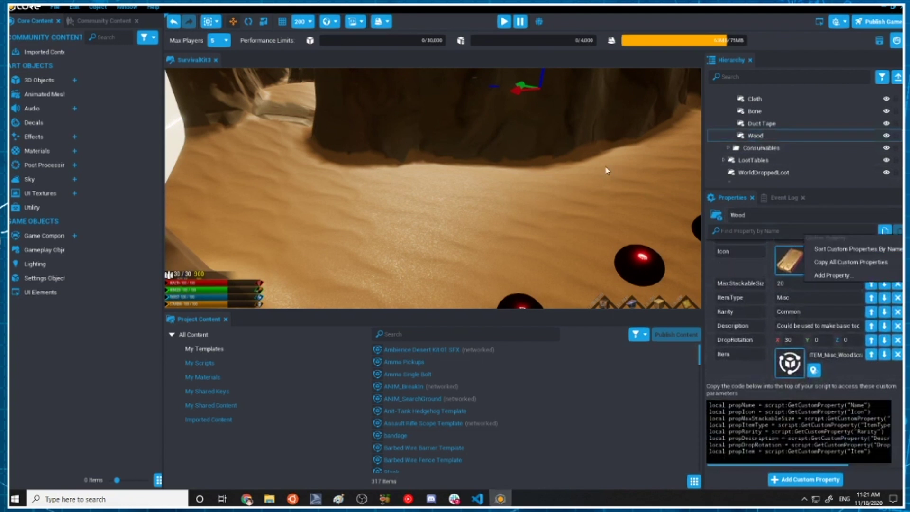
right_click_drag(605, 167, 610, 122)
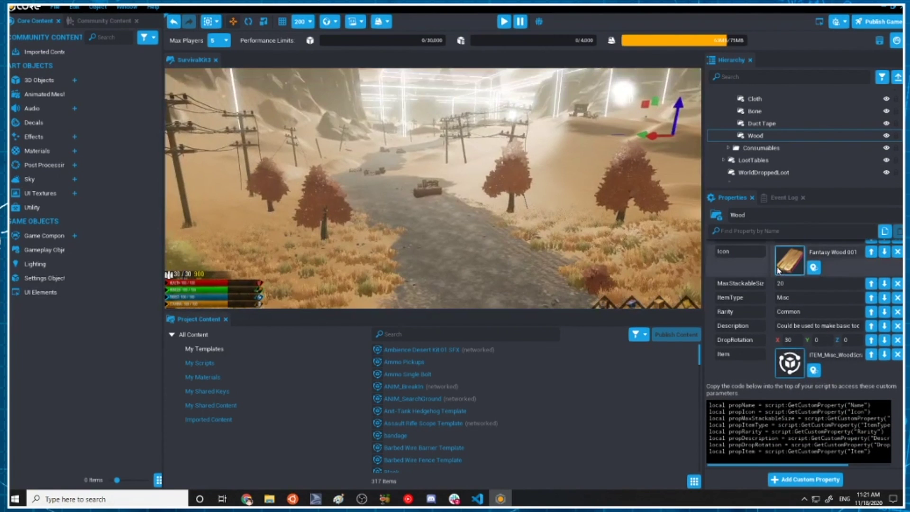
scroll(807, 317, "up", 3)
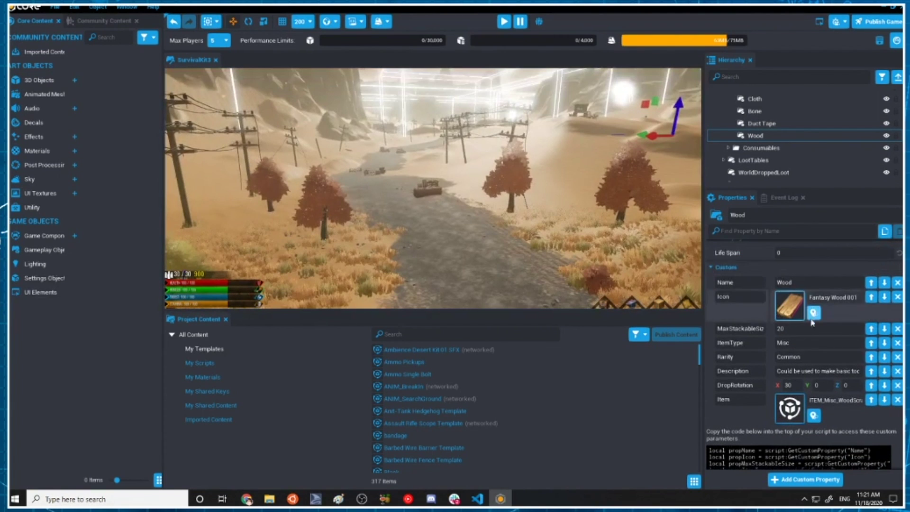
left_click(789, 305)
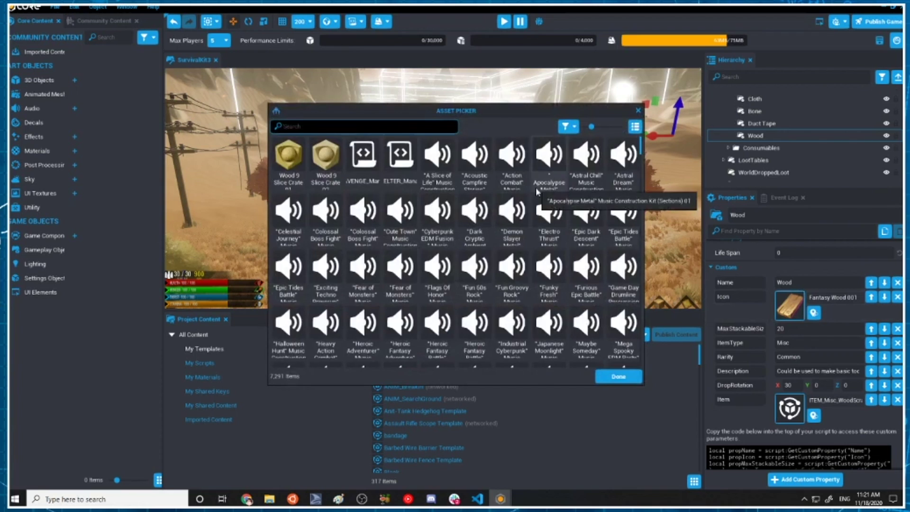
type("veget")
left_click(475, 271)
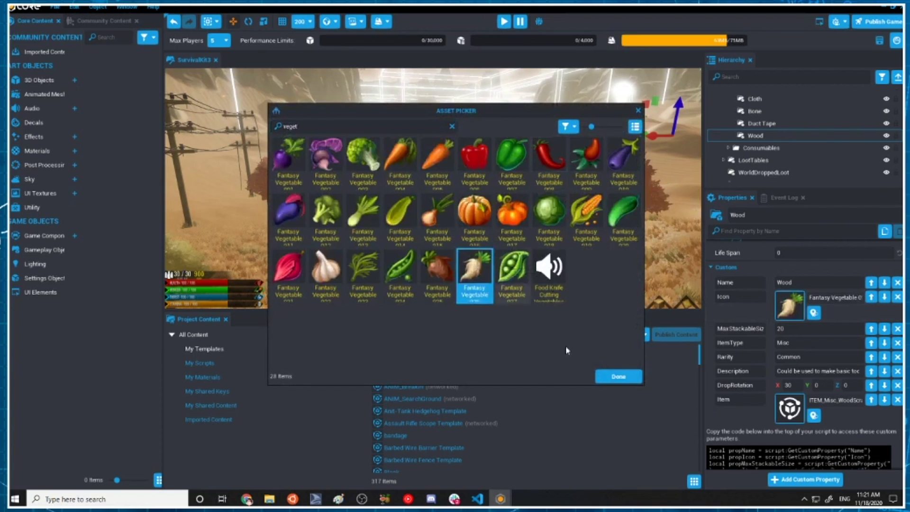
left_click(618, 376)
Set MaxStackableSize to 24 and the Description to "It's a potato. You can't eat it" on the duplicate Wood material
left_click(818, 329)
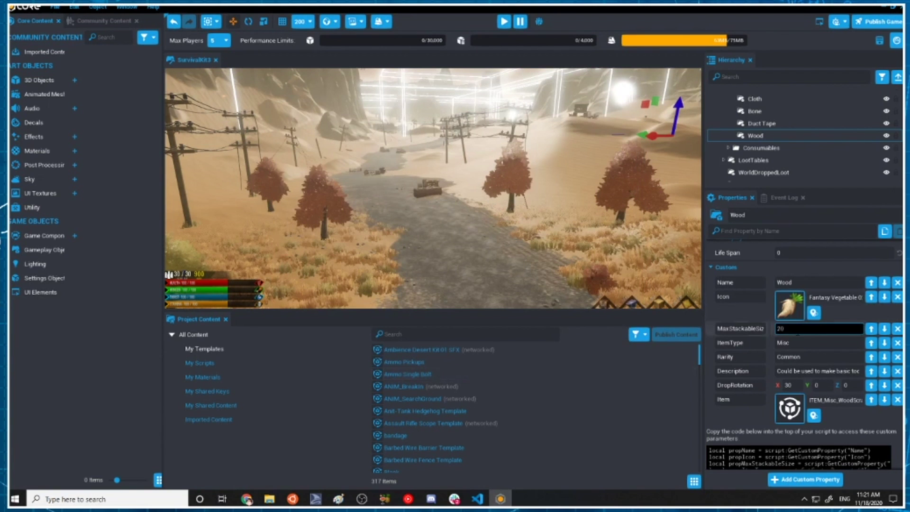
type("2")
left_click(818, 371)
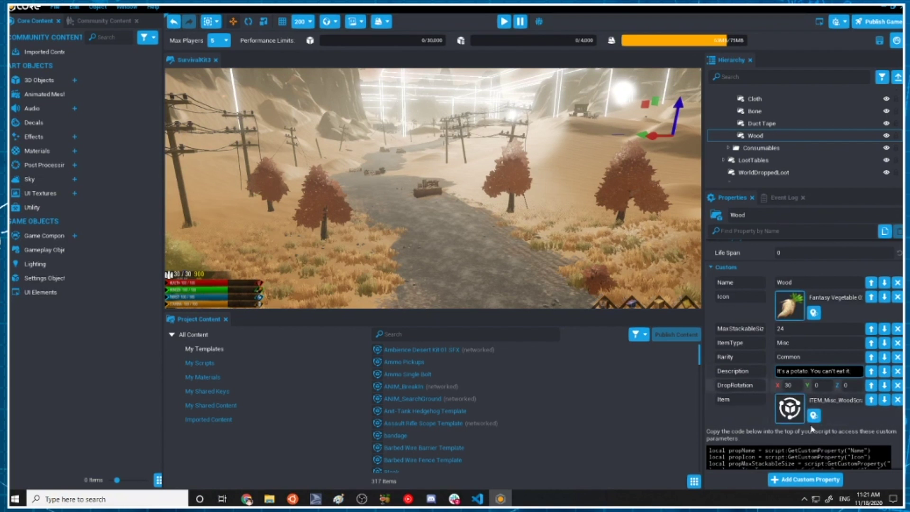
Search the project content for "ITEM" and look through the matching assets for the potato template
scroll(811, 428, "down", 1)
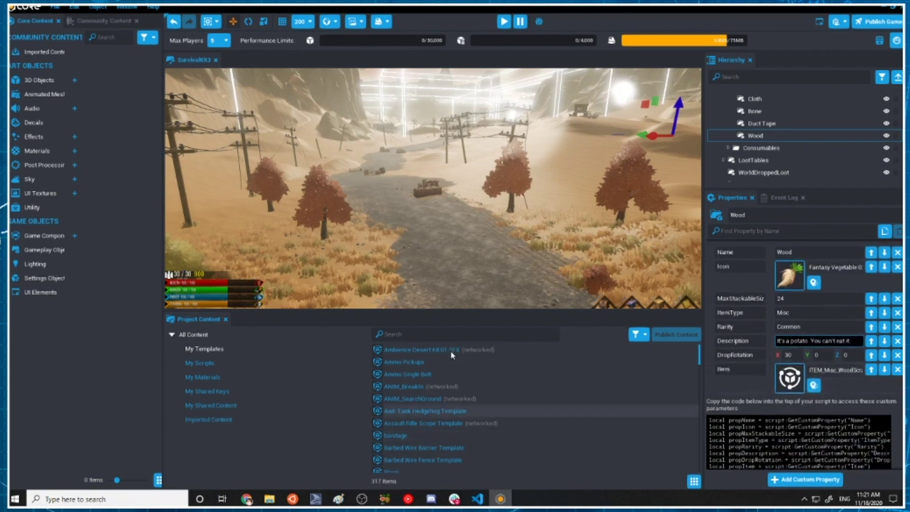
left_click(425, 334)
type("ITE")
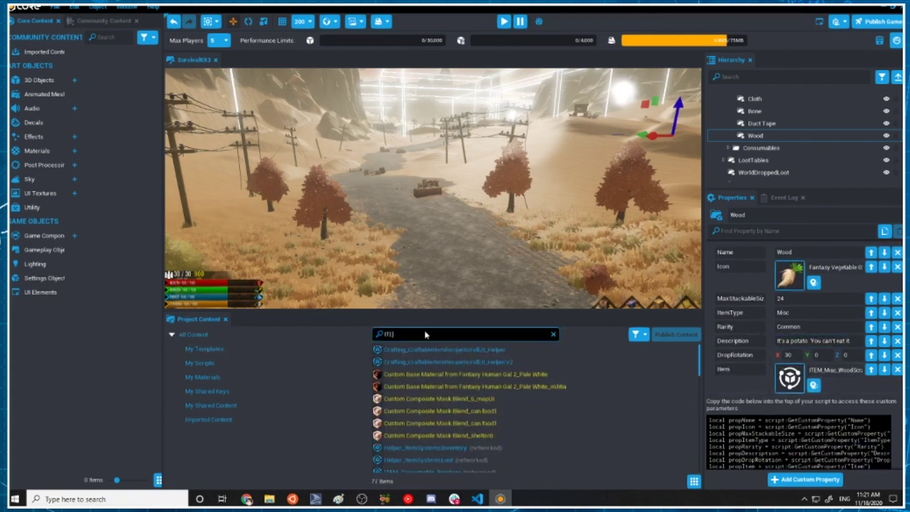
type("M")
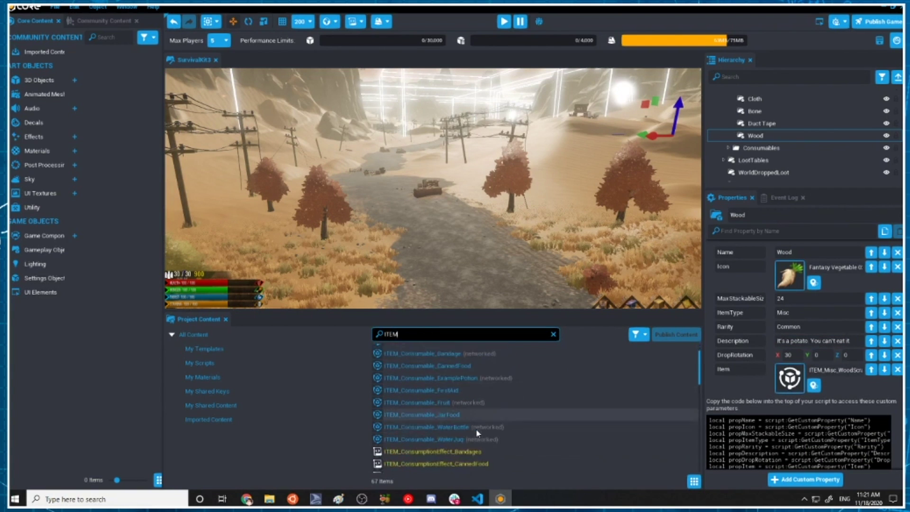
scroll(476, 429, "down", 3)
Locate the ITEM_Misc_Potato object's template in the project content, starting from the object in the hierarchy
scroll(795, 180, "down", 5)
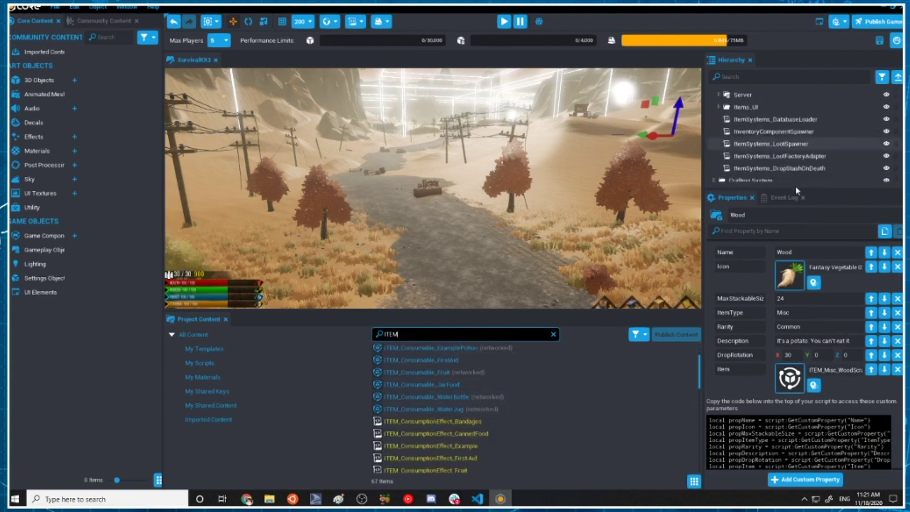
left_click(780, 175)
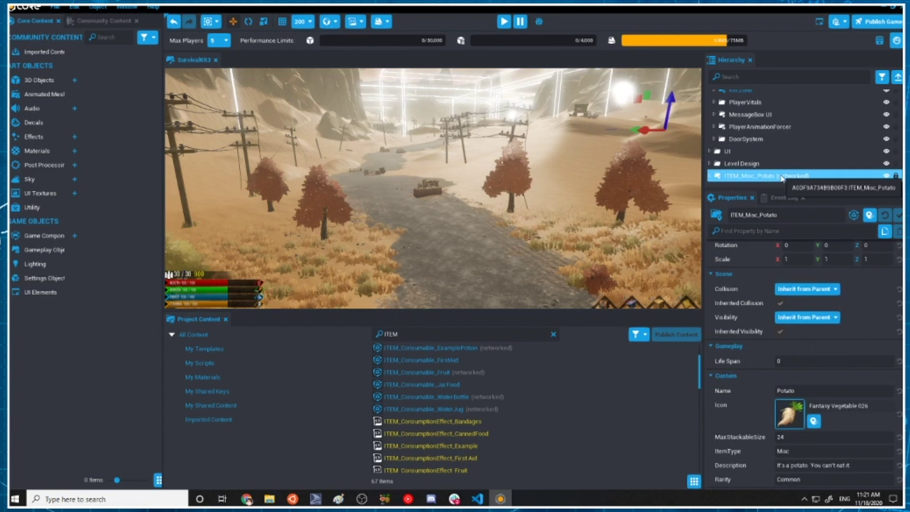
right_click(779, 175)
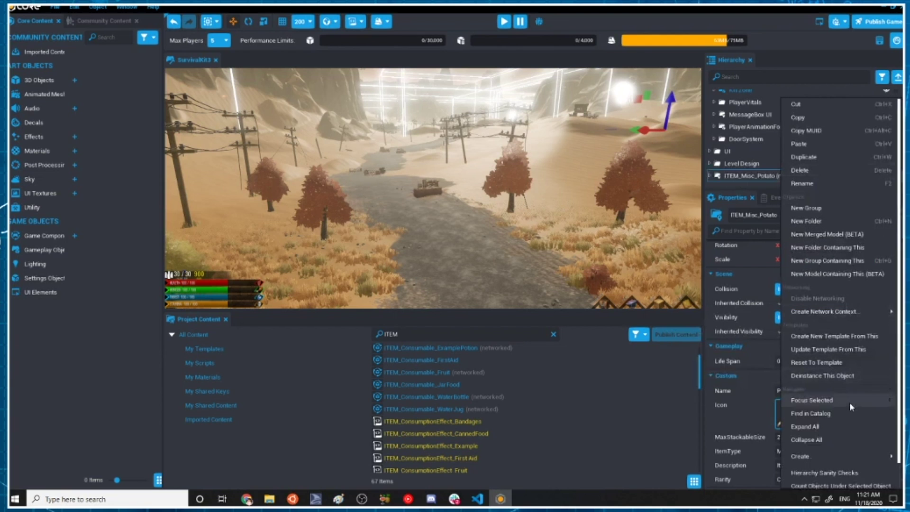
left_click(846, 413)
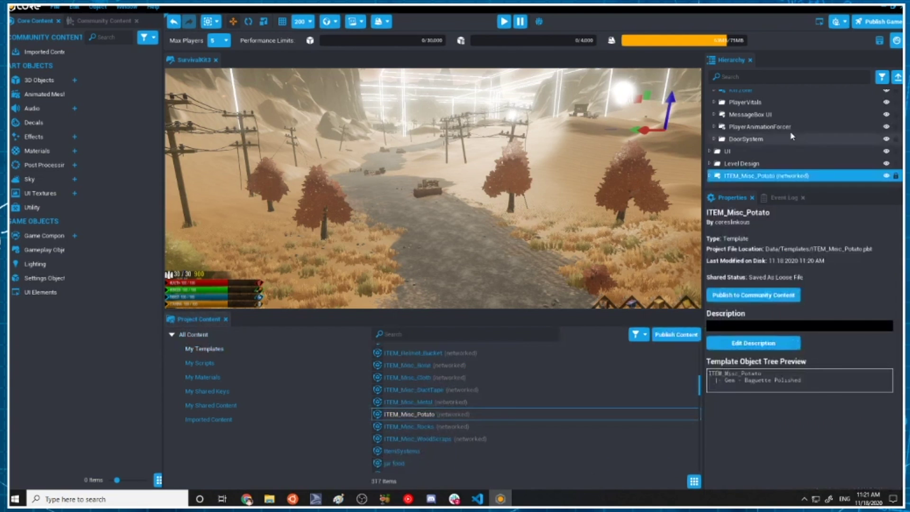
Assign the ITEM_Misc_Potato template to the Item property of the duplicate Wood material below Duct Tape
scroll(767, 149, "up", 5)
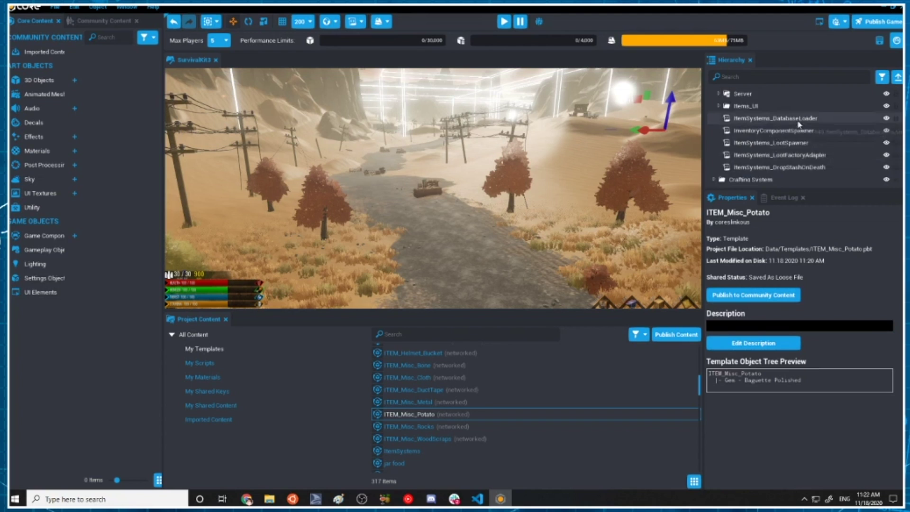
scroll(786, 142, "up", 6)
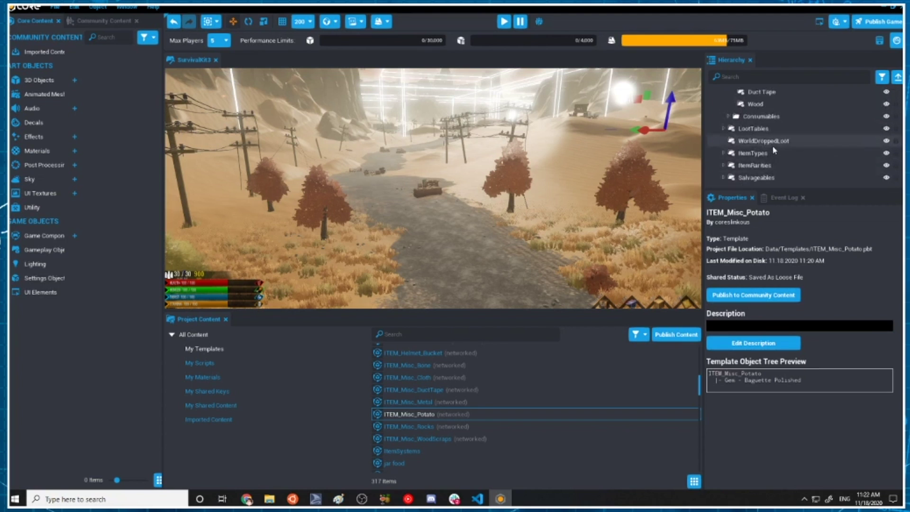
left_click(767, 133)
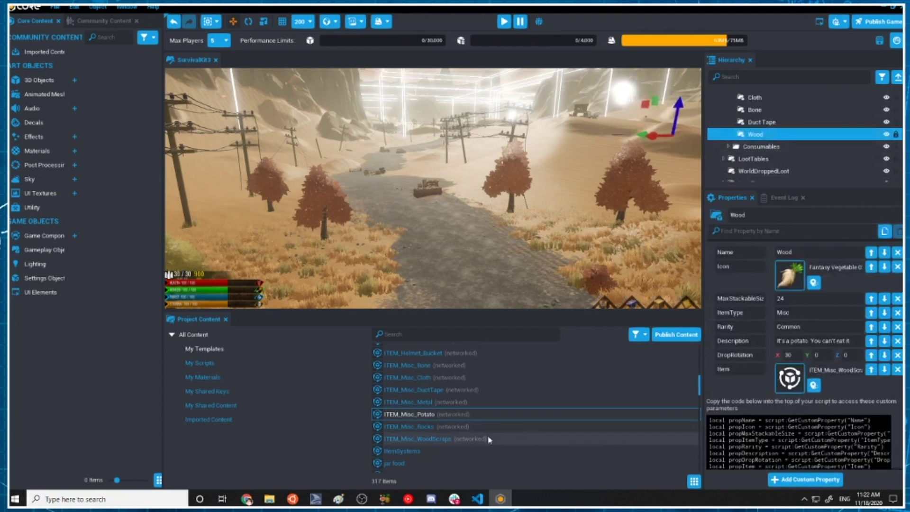
scroll(482, 439, "down", 1)
scroll(481, 439, "down", 1)
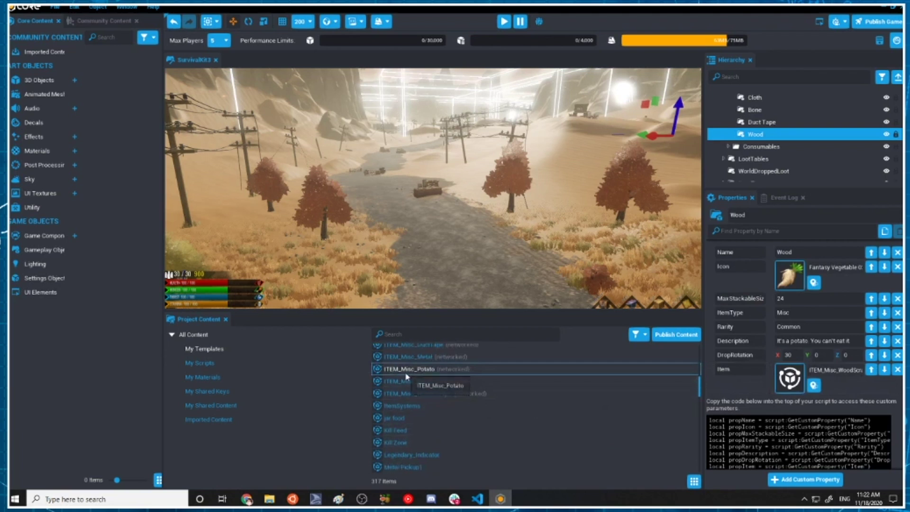
left_click_drag(406, 373, 790, 377)
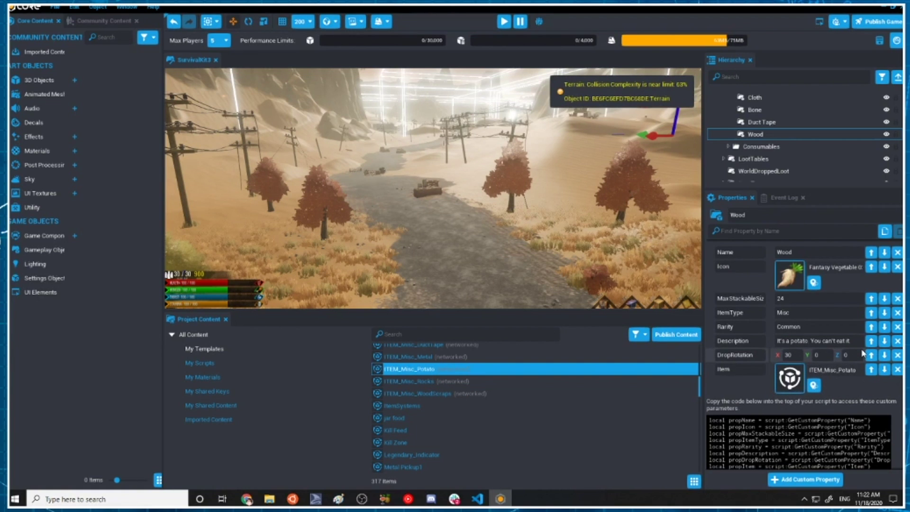
Rename the duplicate Wood crafting material to Potato in the hierarchy
left_click(757, 135)
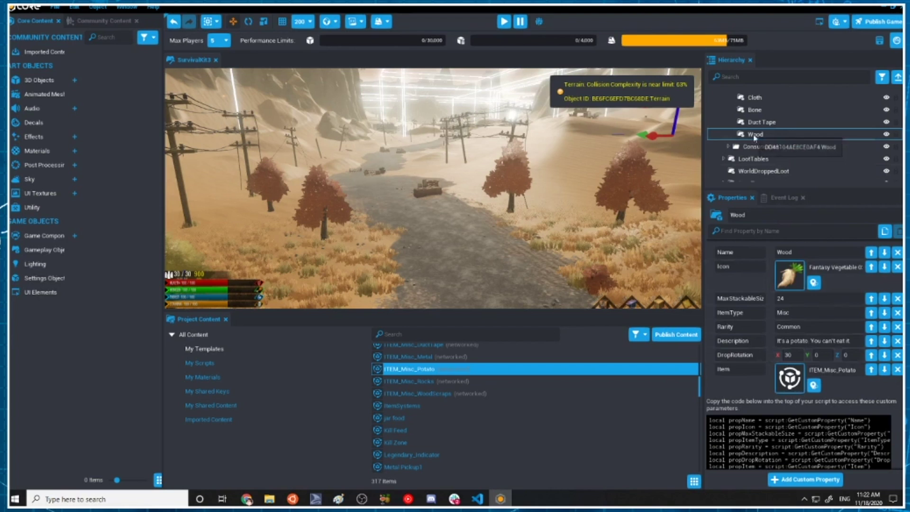
type("P")
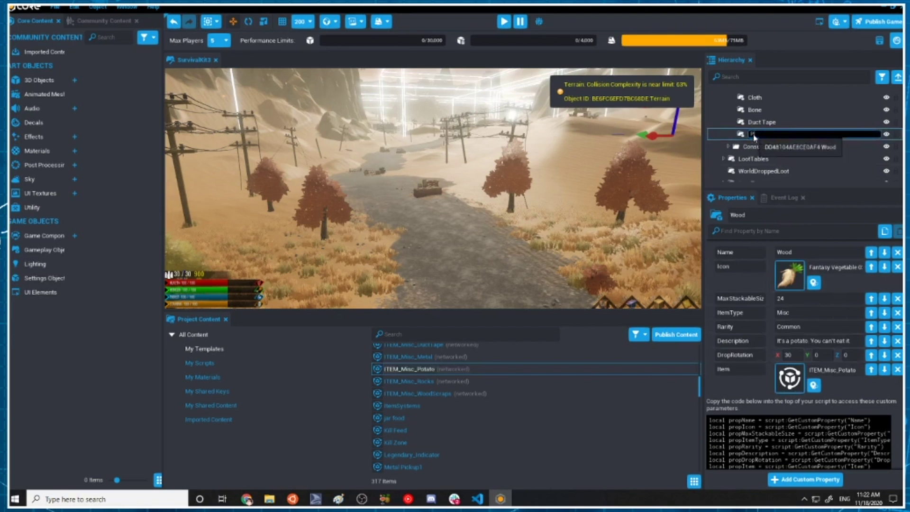
type("otato")
key("Return")
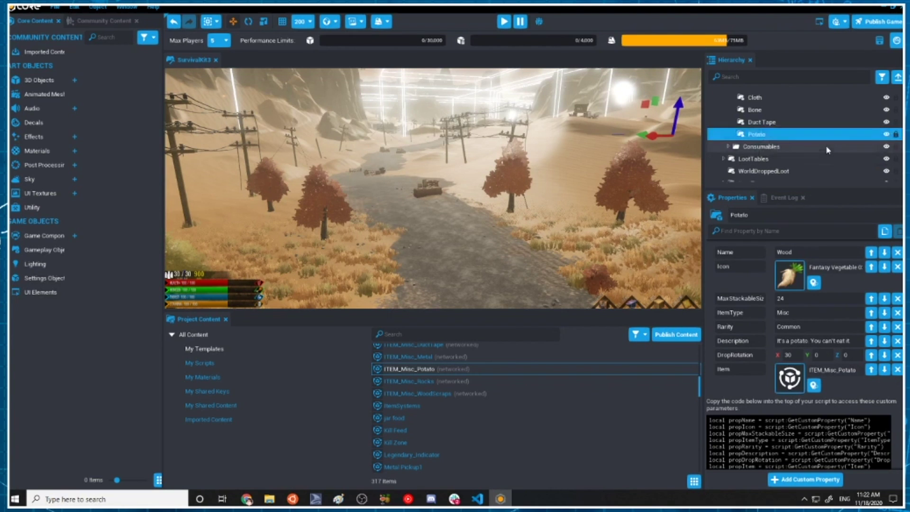
Set the Name property of the Potato crafting material to Potato
left_click(825, 145)
left_click(757, 134)
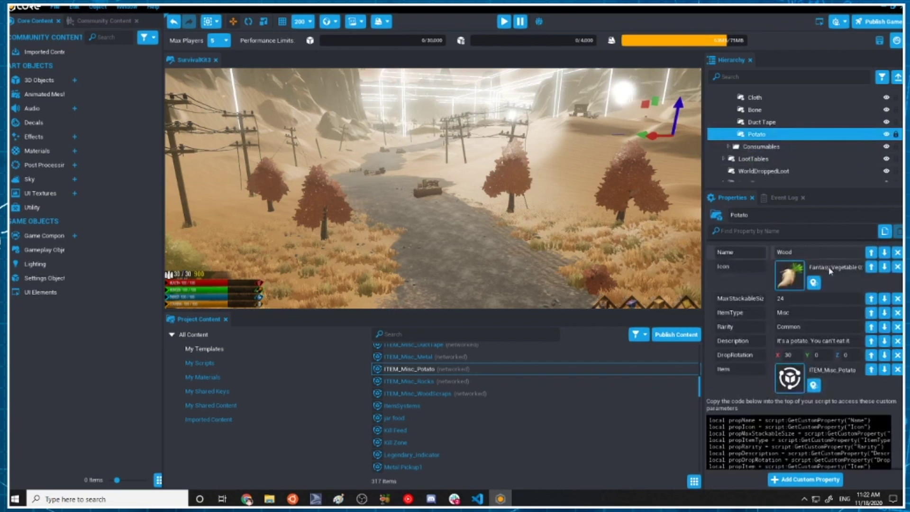
key("BackSpace")
type("Potato")
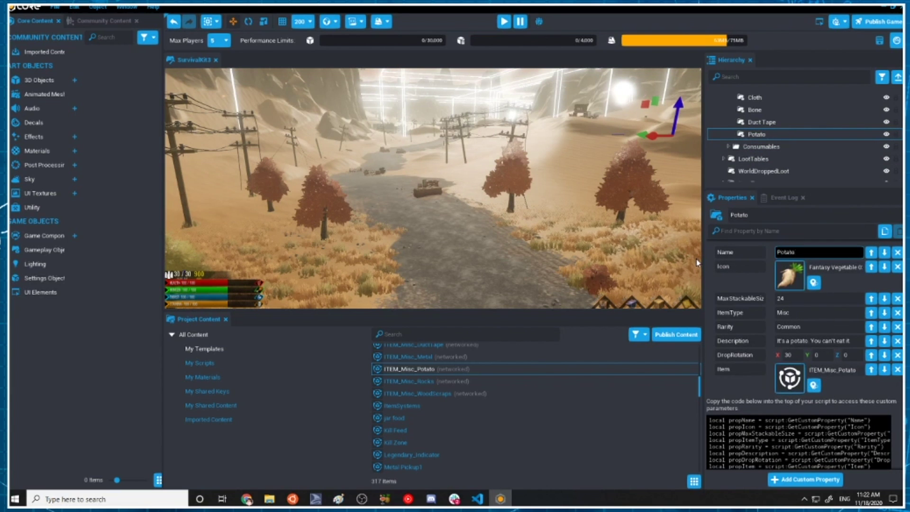
key("Return")
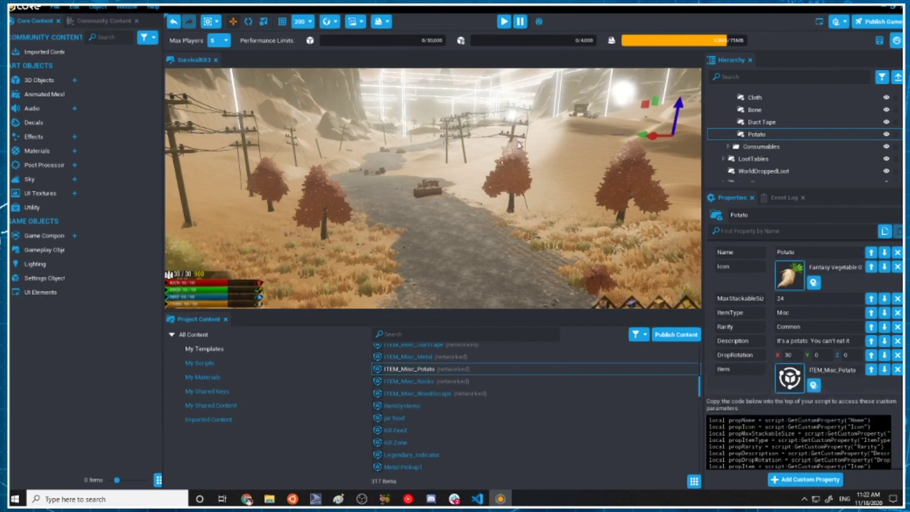
Run a short preview of the game and read through the developer cheats listed in the event log
right_click_drag(504, 176, 469, 124)
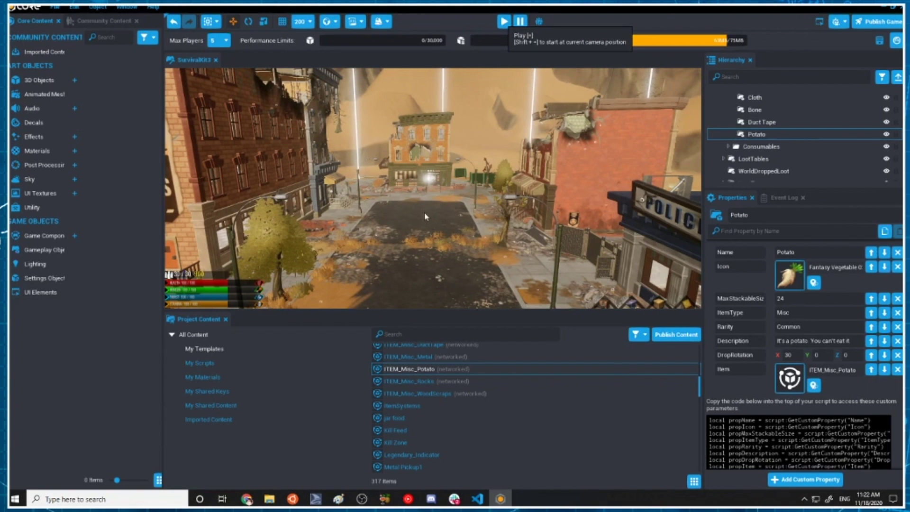
key("=")
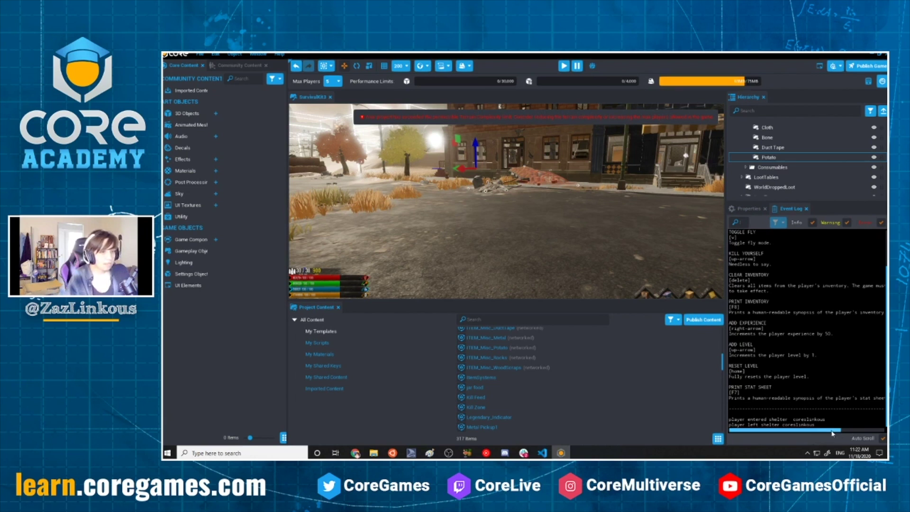
left_click_drag(776, 428, 730, 424)
scroll(807, 329, "up", 3)
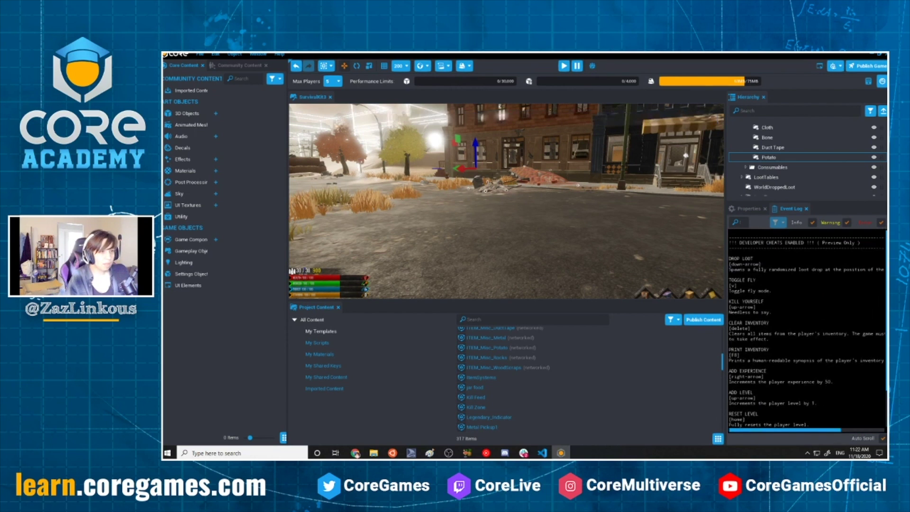
scroll(805, 332, "down", 3)
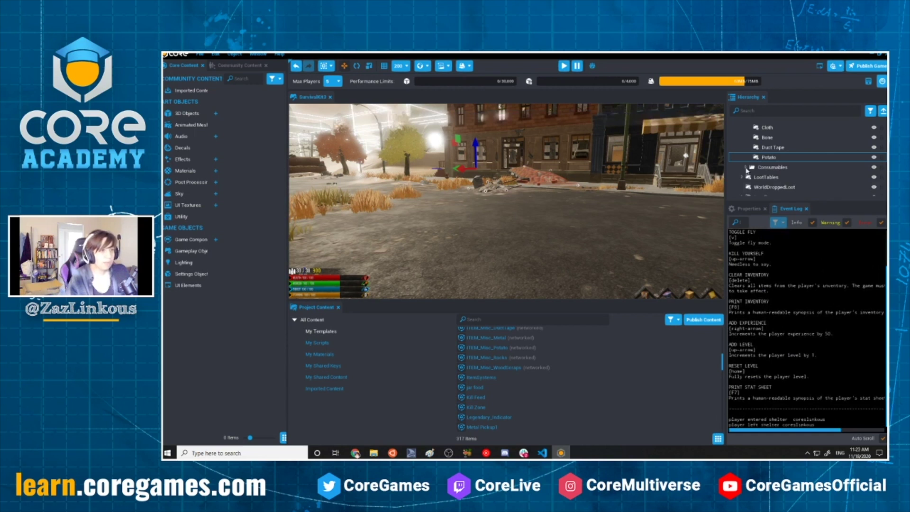
left_click(754, 158)
scroll(753, 166, "up", 1)
scroll(806, 327, "up", 4)
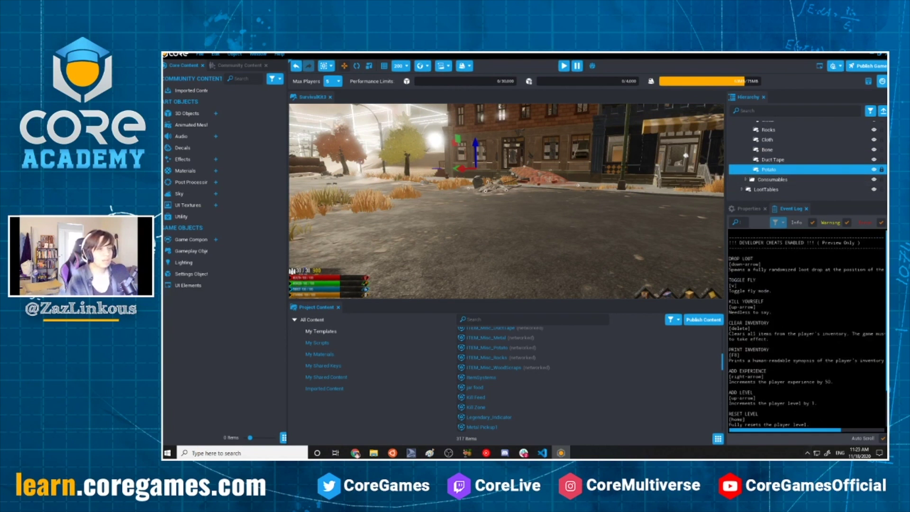
scroll(805, 332, "down", 3)
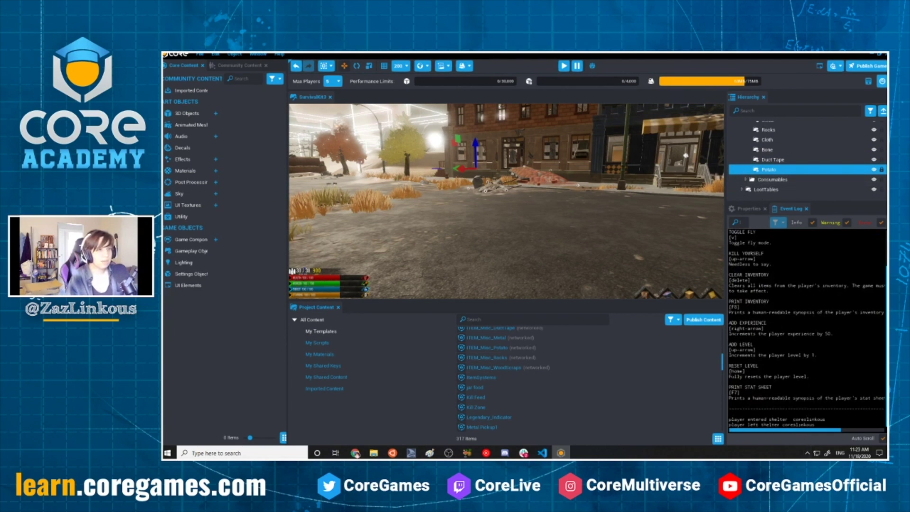
Review the custom properties of the Potato entry under Crafting Materials in the item registry
right_click_drag(503, 243, 481, 230)
scroll(798, 174, "up", 5)
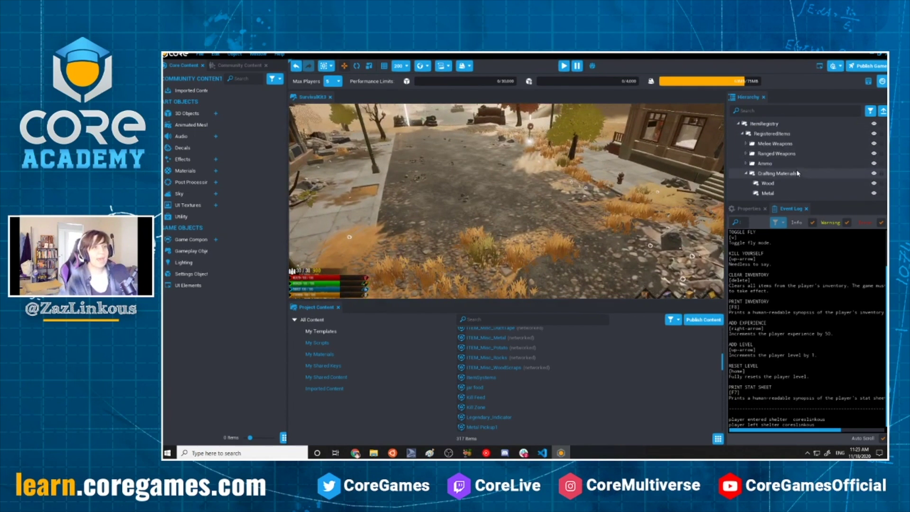
left_click(749, 174)
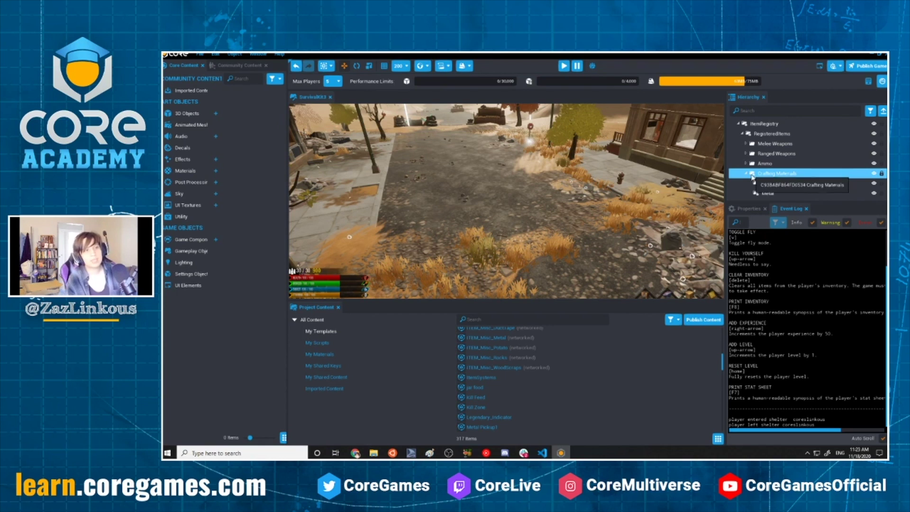
scroll(757, 189, "down", 2)
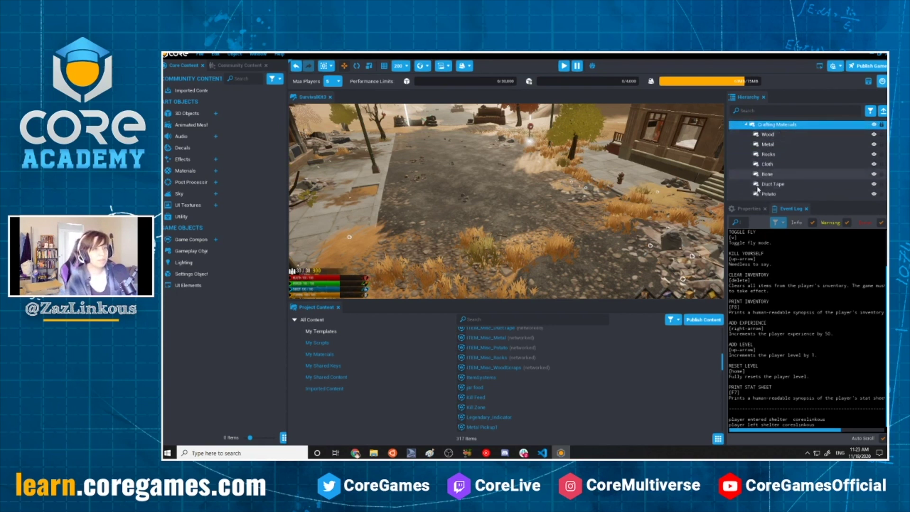
left_click(771, 200)
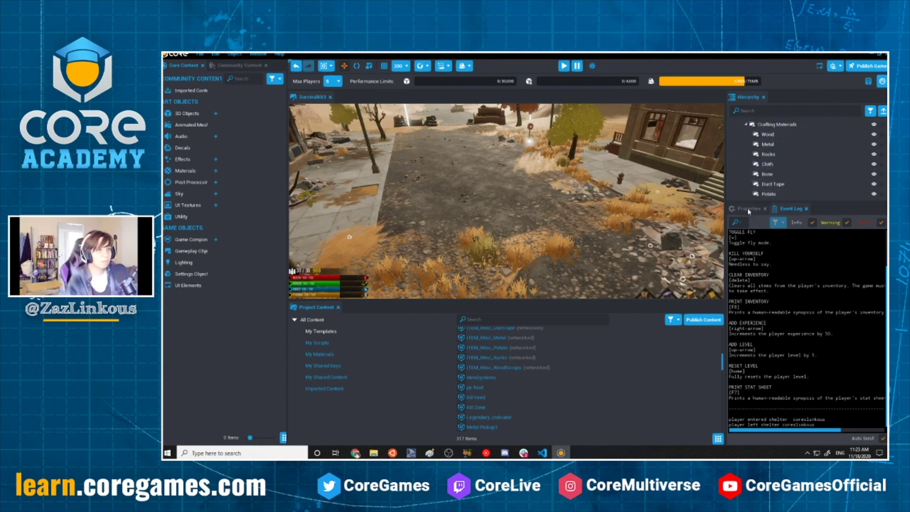
left_click(769, 193)
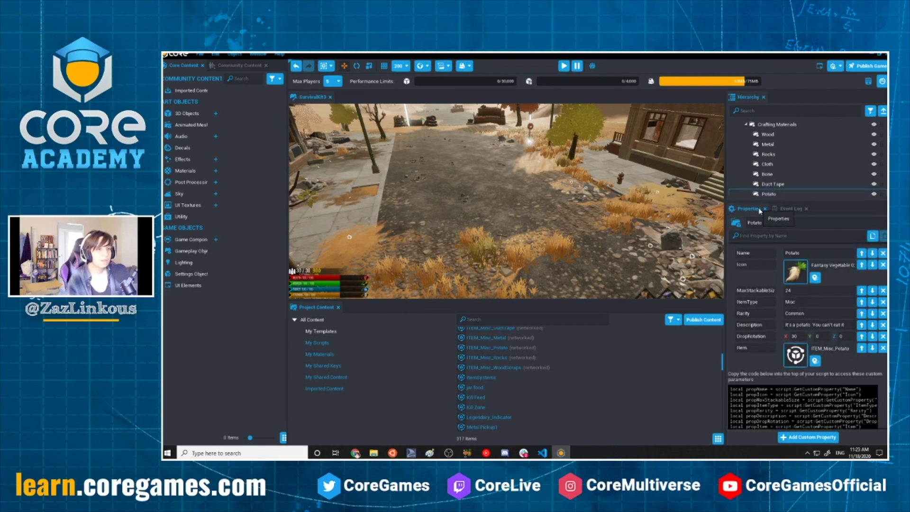
scroll(837, 276, "down", 3)
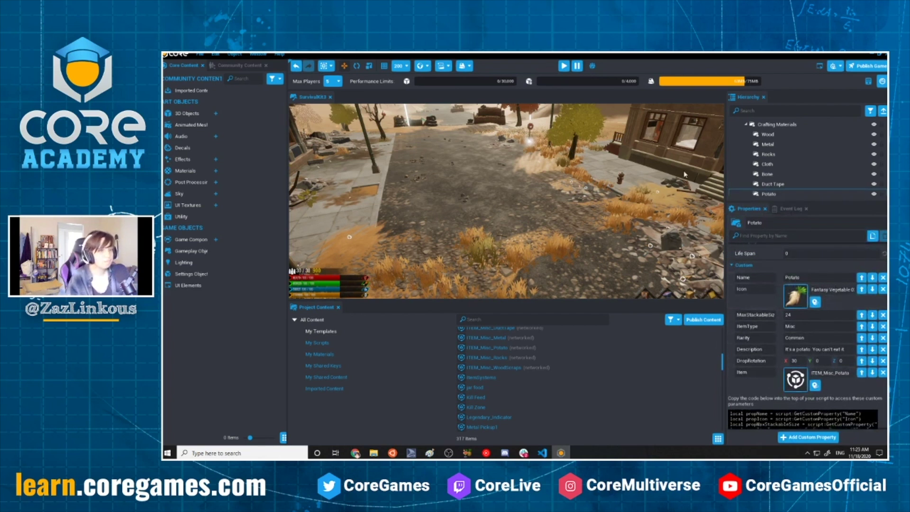
Collapse the Crafting Materials group and expand the Town Scavenge folder inside Level Design in the hierarchy
right_click_drag(684, 175, 575, 165)
key("w")
left_click(746, 124)
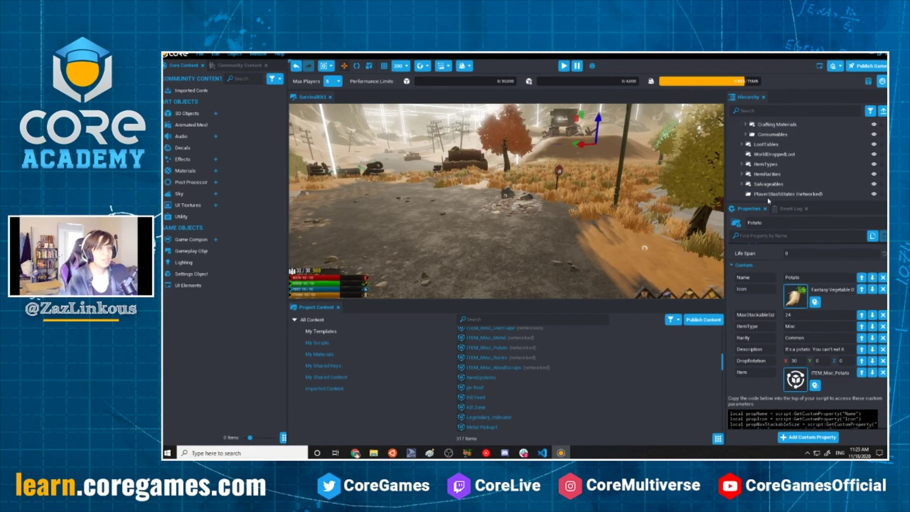
scroll(755, 187, "down", 5)
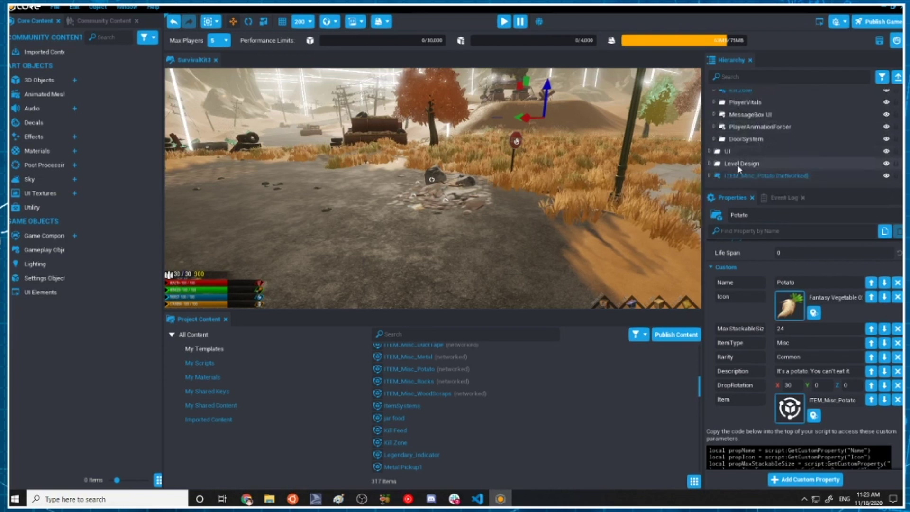
left_click(711, 165)
scroll(760, 149, "down", 3)
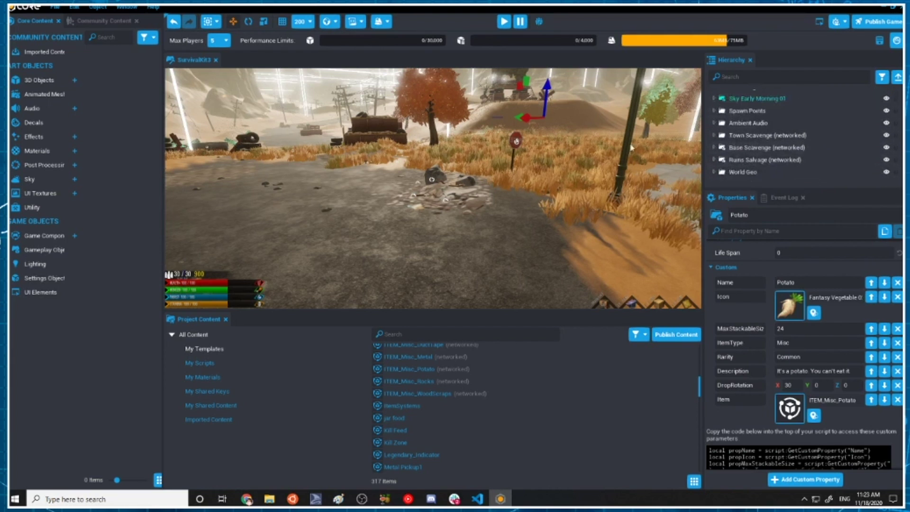
left_click(720, 136)
left_click(714, 136)
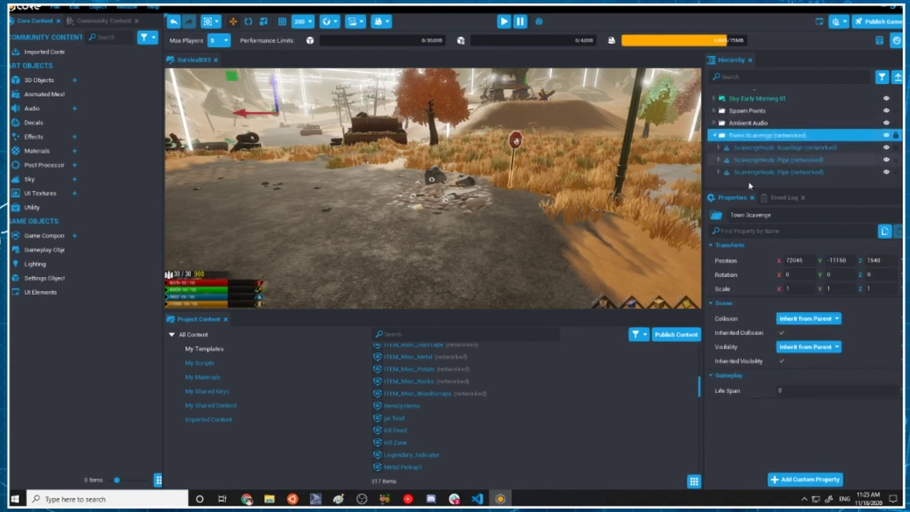
Move the ScavengeNode-RoadSign object along the X axis into the road, to an X position of about 3532
left_click(789, 148)
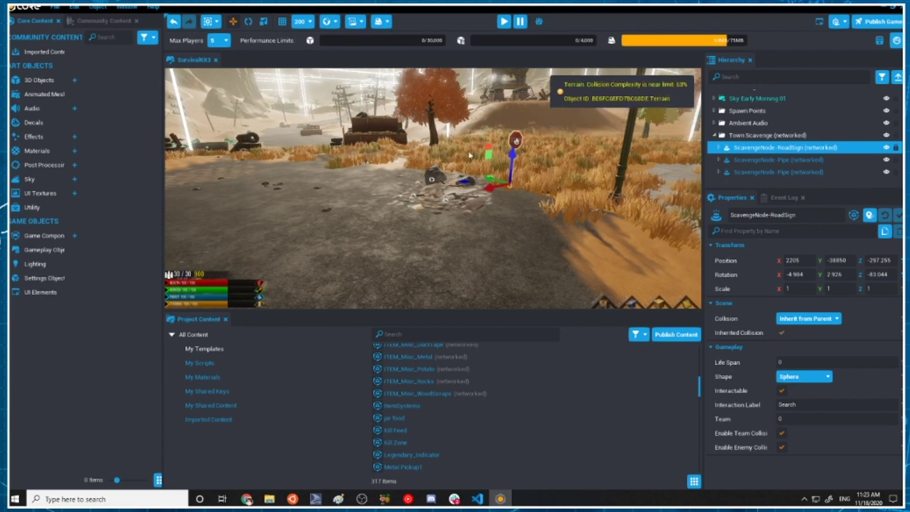
key("F2")
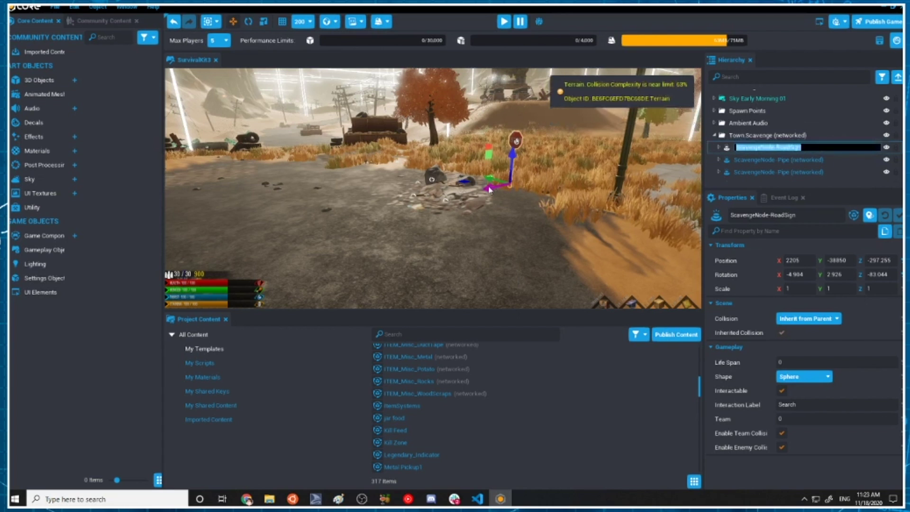
left_click_drag(490, 190, 202, 241)
right_click_drag(396, 153, 324, 152)
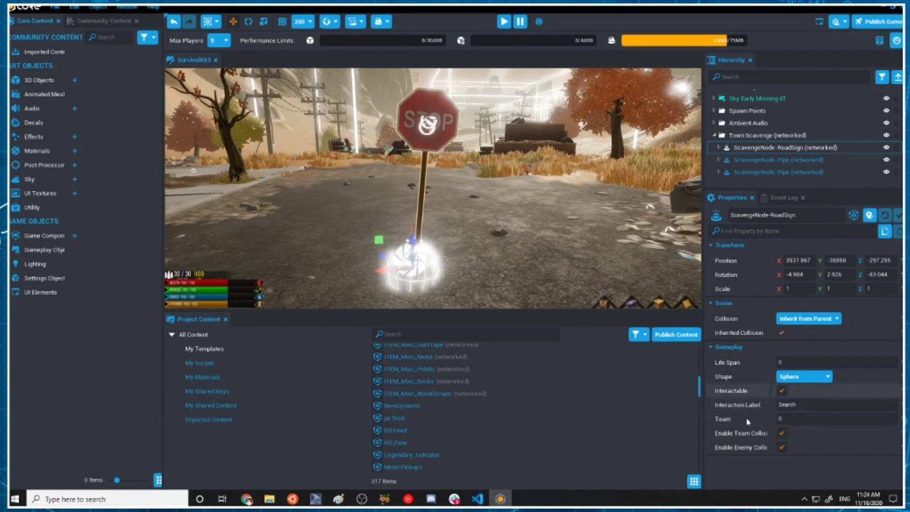
Rename the ScavengeNode-RoadSign object to ScavengeNode-Potato
left_click(797, 149)
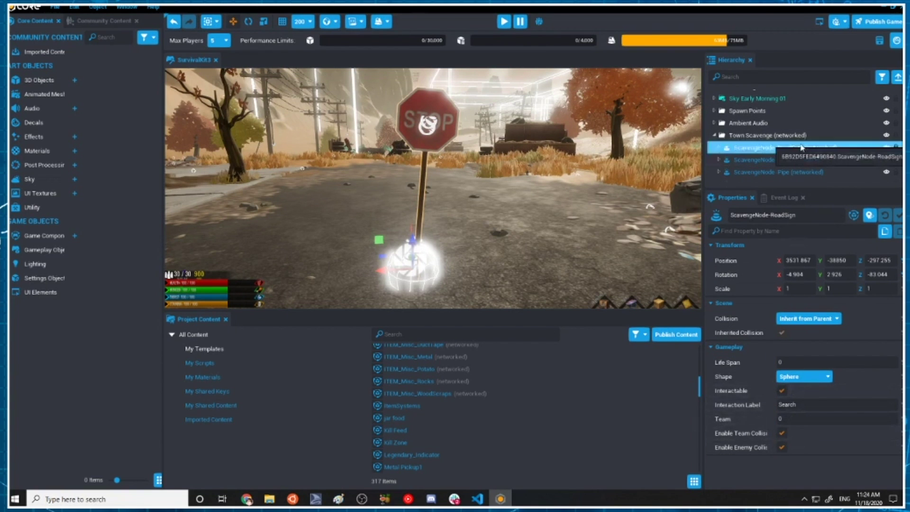
left_click(775, 150)
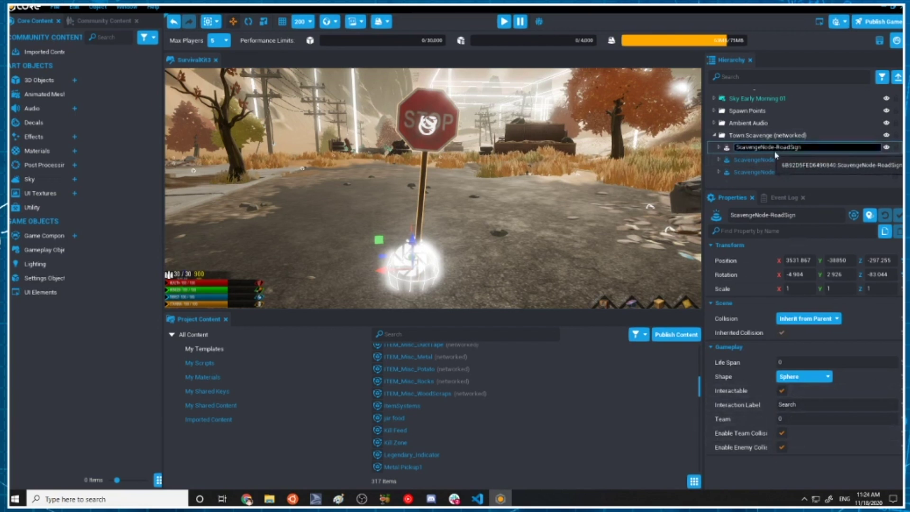
double_click(795, 148)
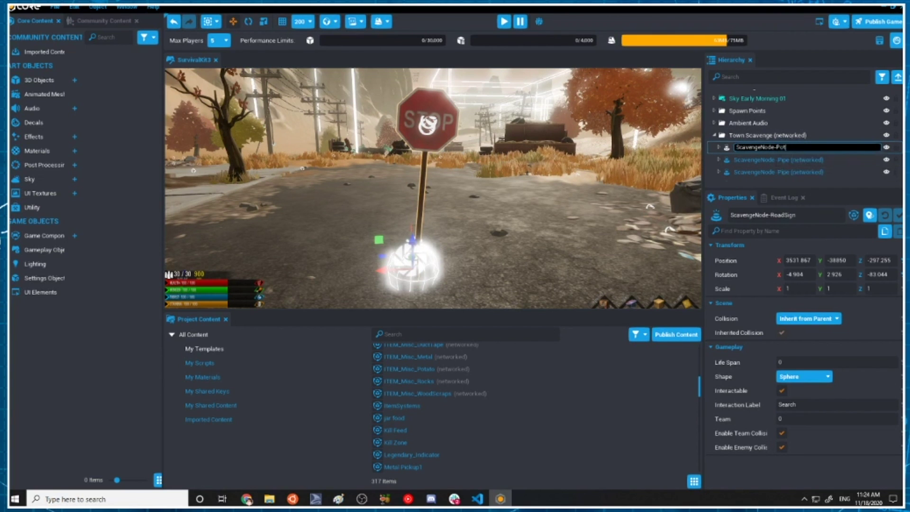
key("Return")
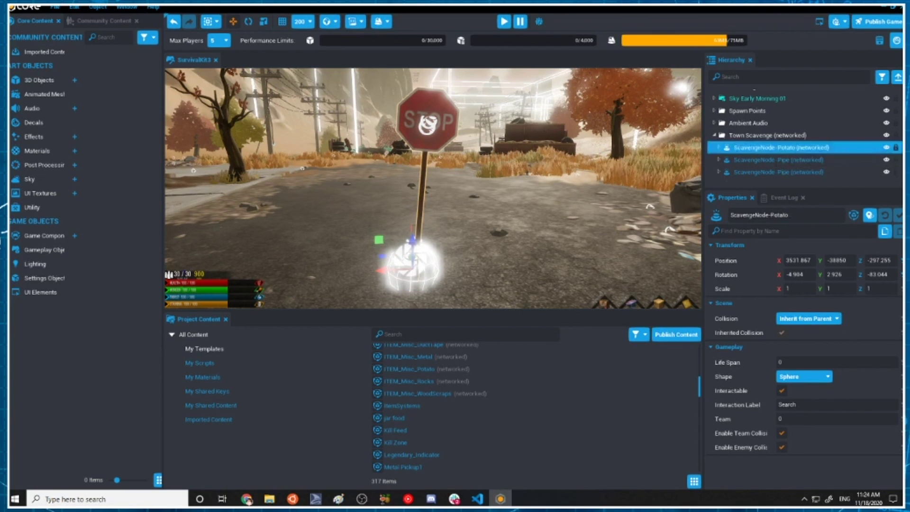
Set the itemName property of the SCAVENGE_NodeScript inside ScavengeNode-Potato to Potato
left_click(719, 147)
scroll(750, 156, "down", 2)
left_click(788, 114)
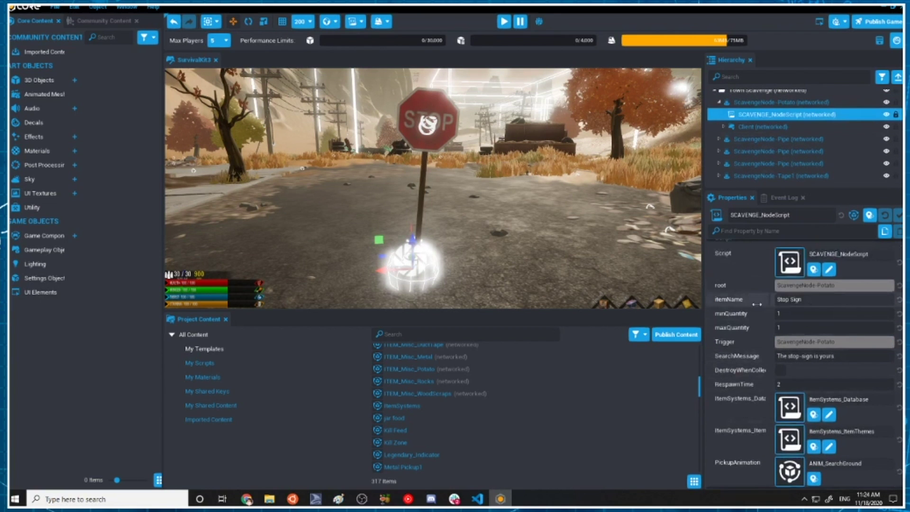
scroll(757, 304, "up", 2)
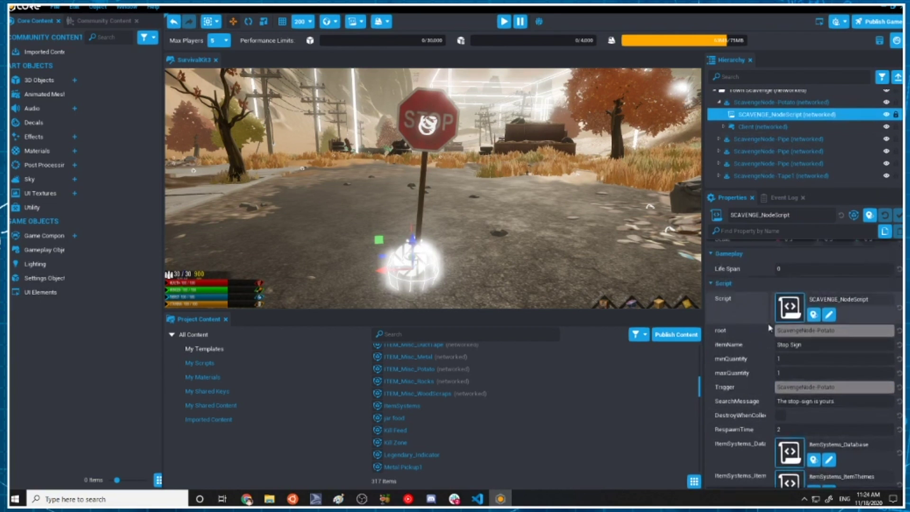
left_click(827, 344)
type("P")
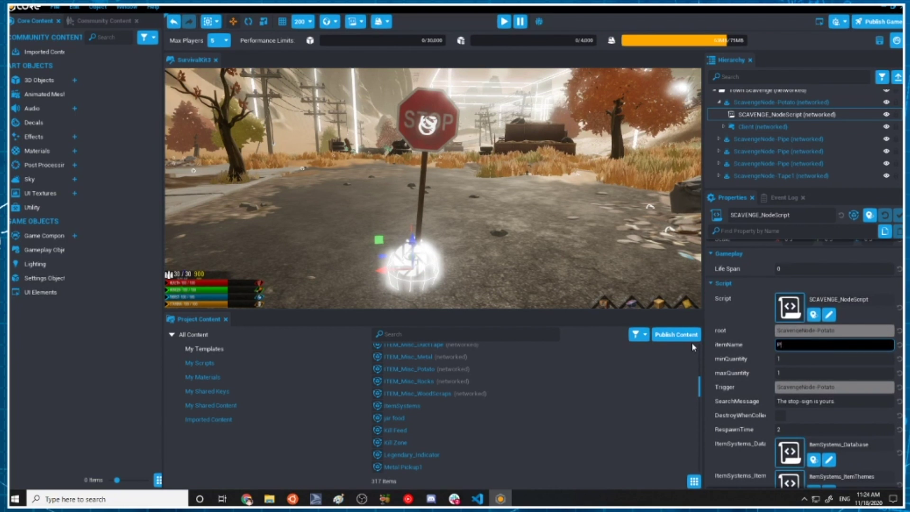
type("otato")
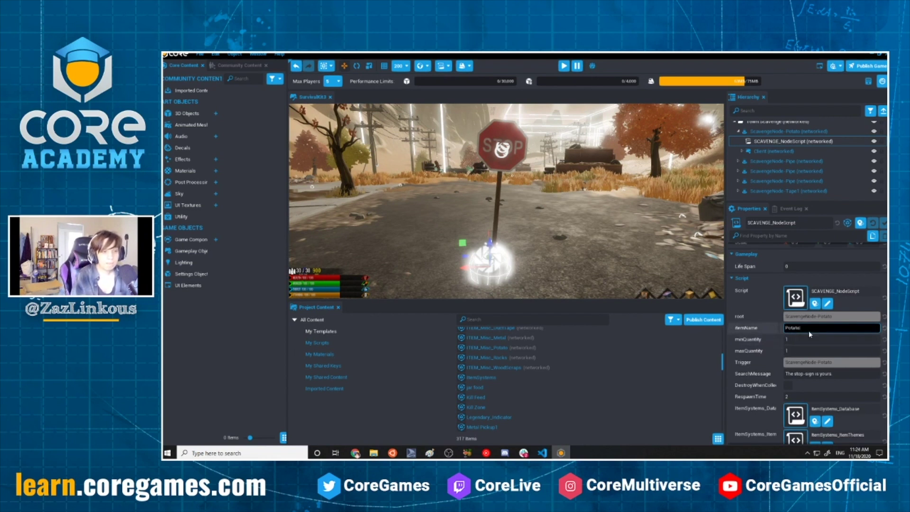
Set the scavenge script's maxQuantity to 3 and its SearchMessage to "You found a potato"
left_click(809, 350)
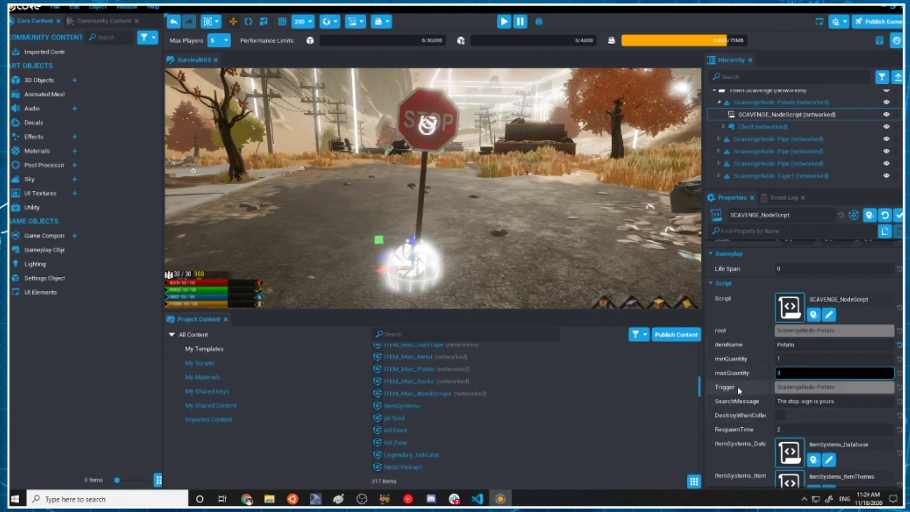
key("Return")
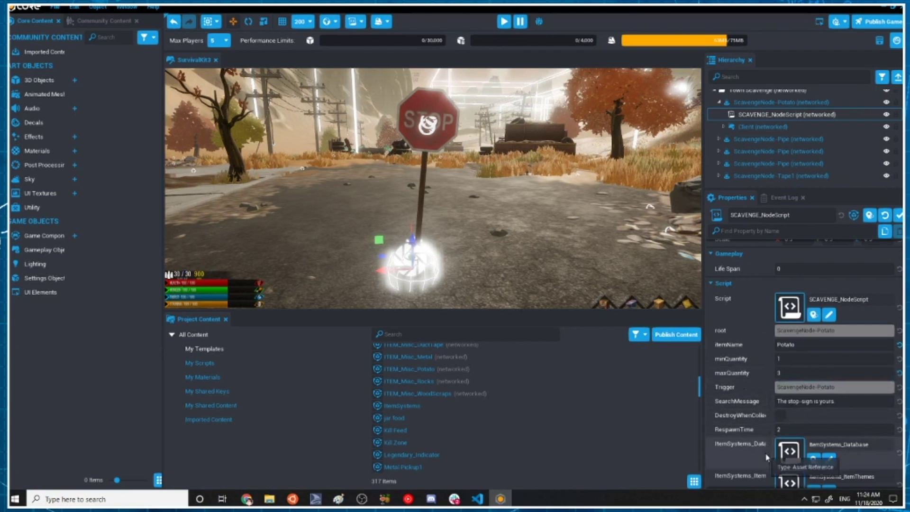
left_click(842, 403)
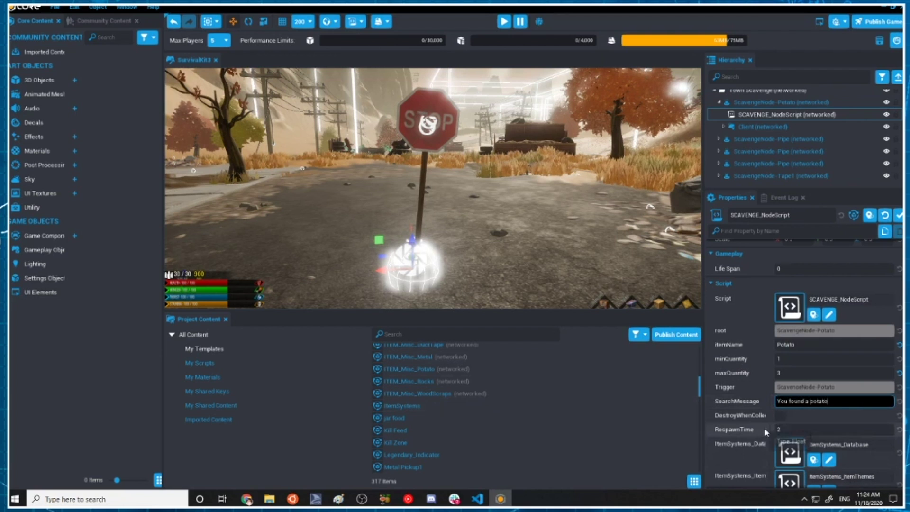
scroll(766, 431, "down", 1)
scroll(775, 400, "down", 3)
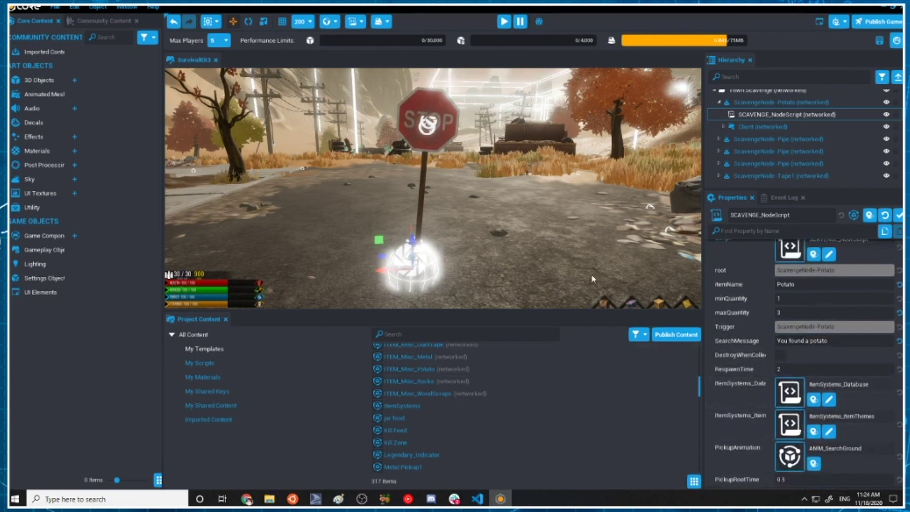
Preview the game, walk to the stop sign, scavenge potatoes from it and check them in the inventory
left_click(504, 21)
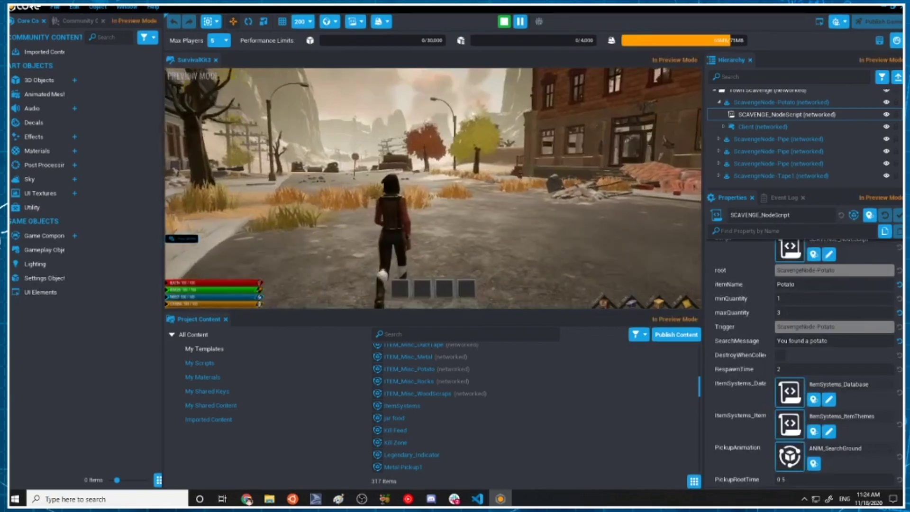
key("w")
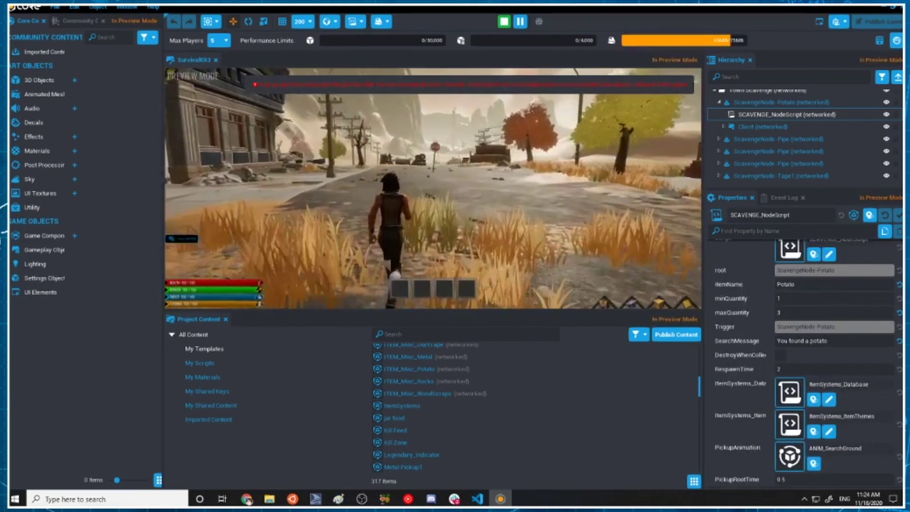
key("w")
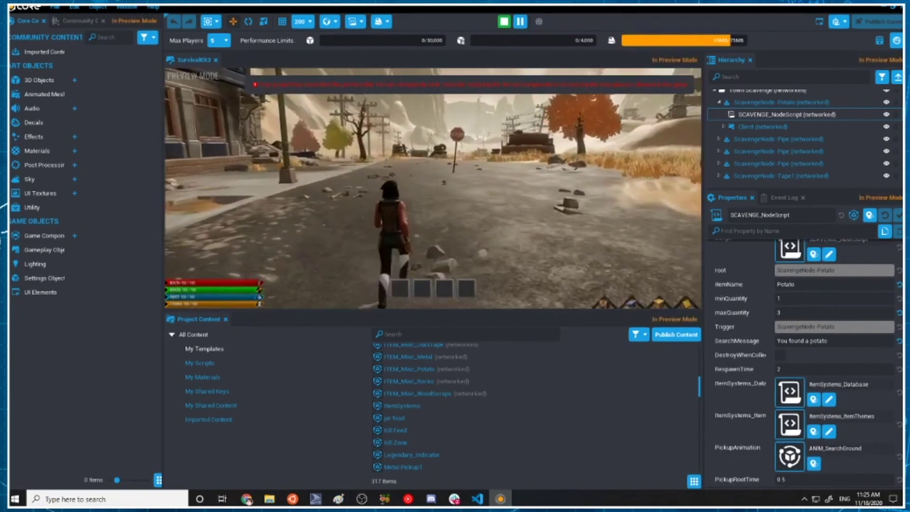
key("w")
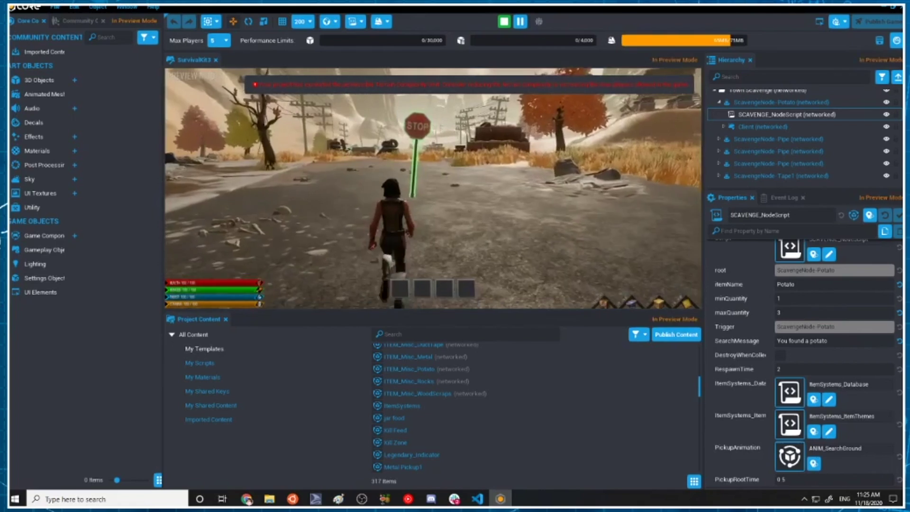
key("w")
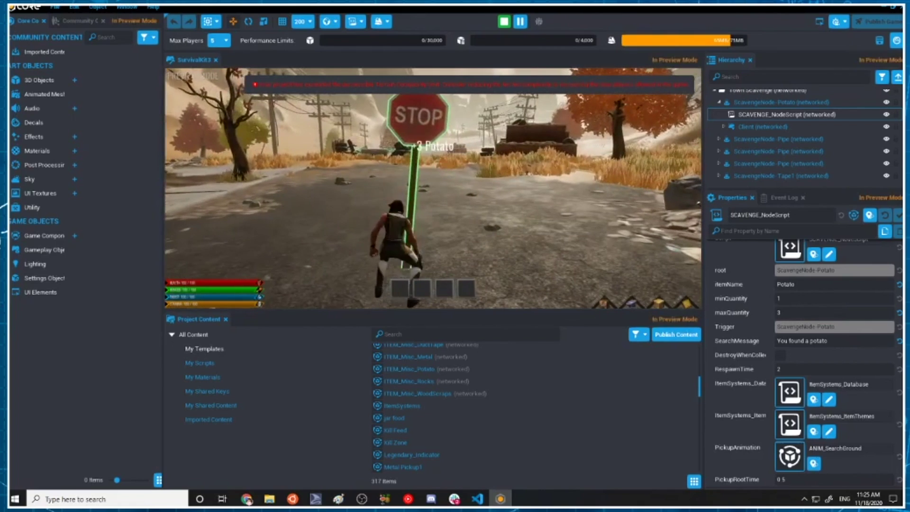
key("w")
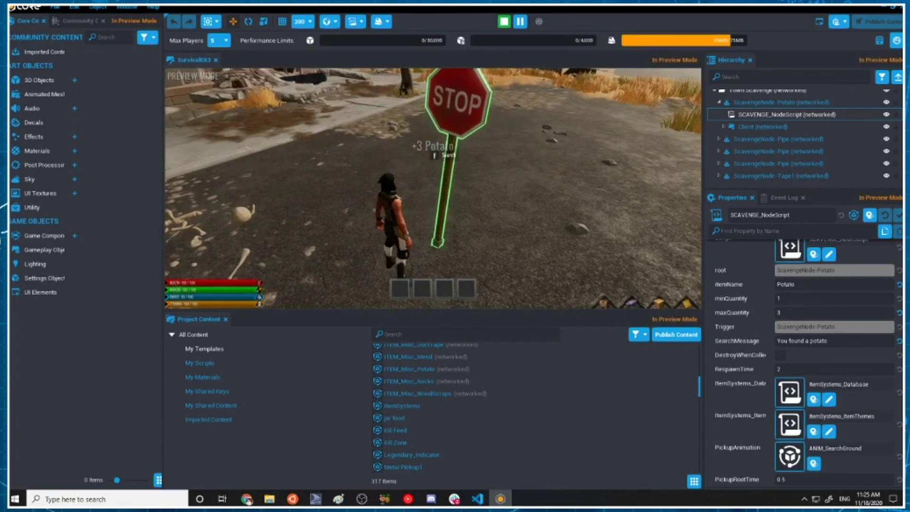
key("w")
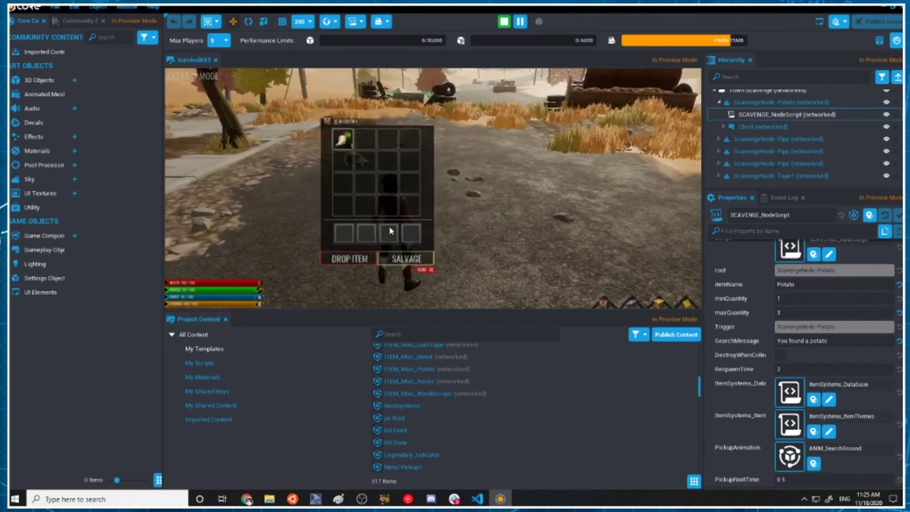
key("F11")
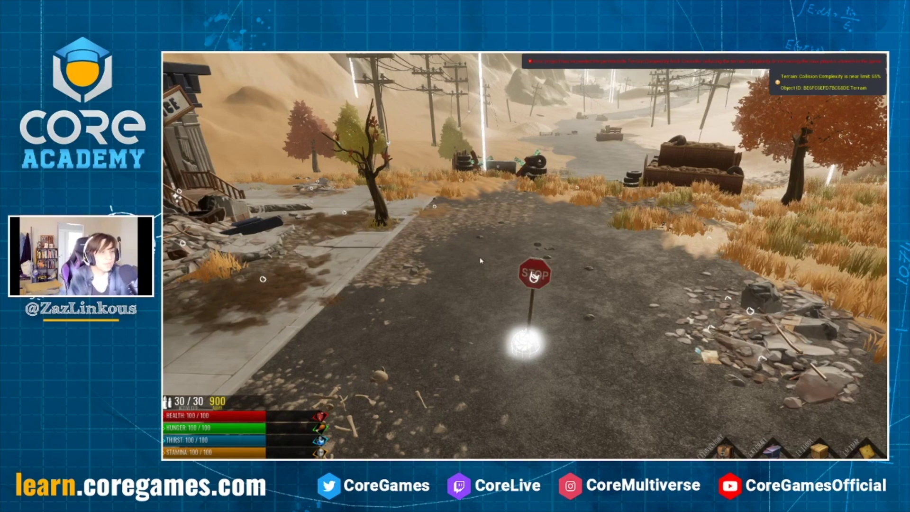
key("w")
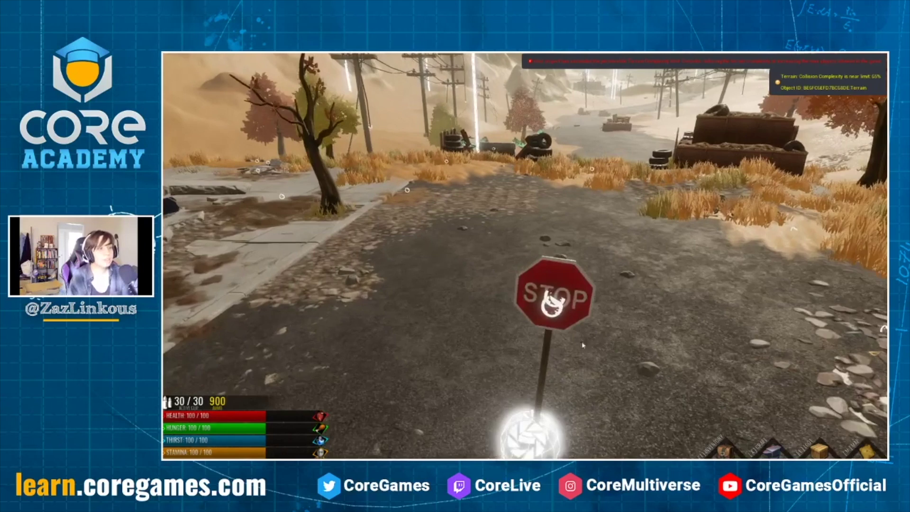
key("w")
key("s")
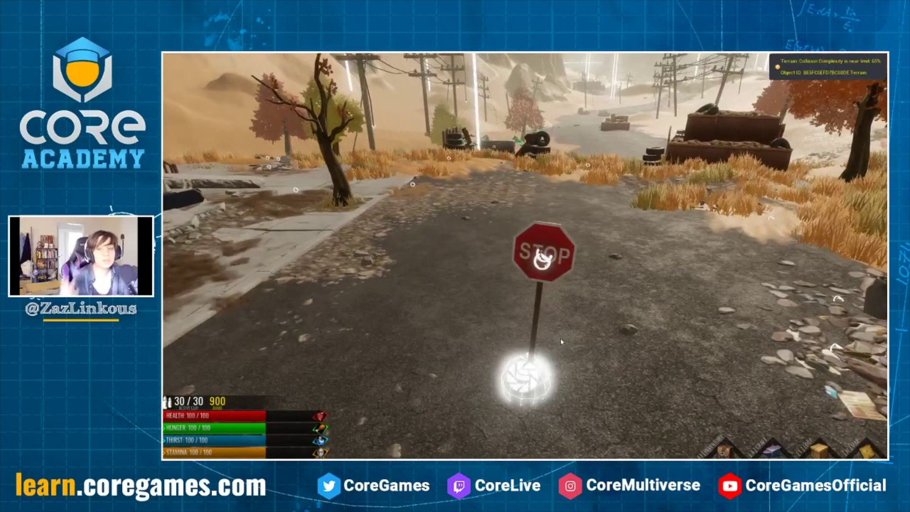
key("F11")
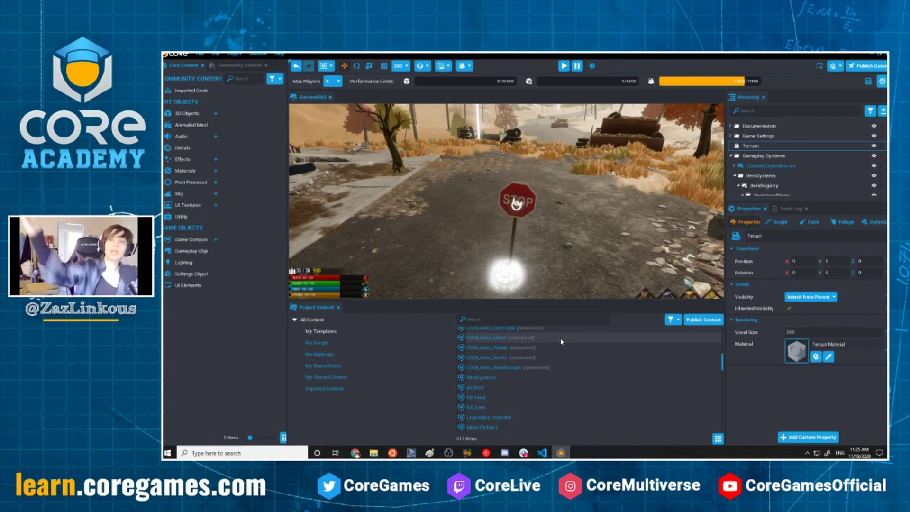
Delete the five stop-sign objects, Street Sign - Octagon through Decal Stains Round 01, from the potato node's Geometry folder, deinstancing the template
key("w")
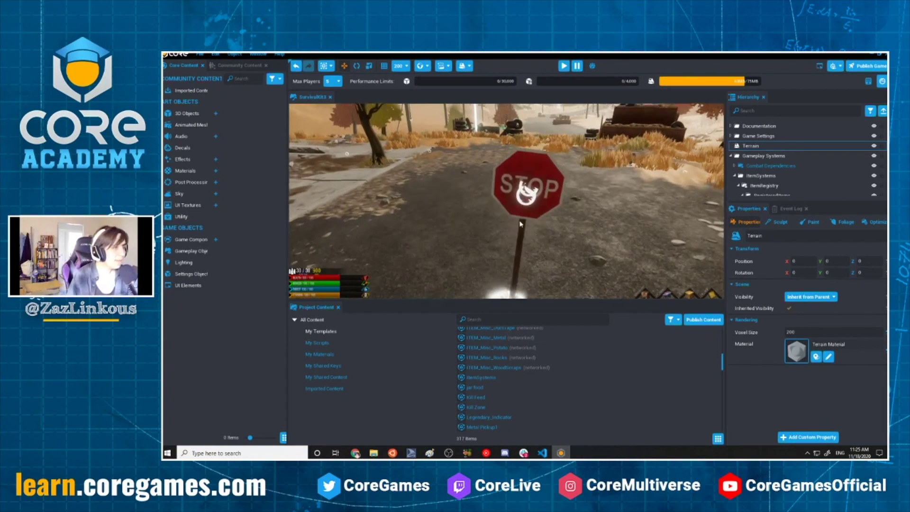
key("e")
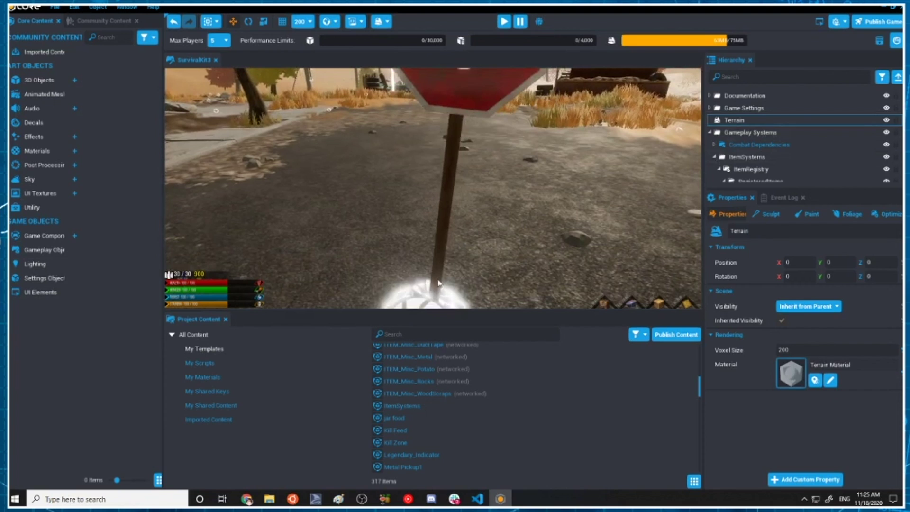
left_click(438, 283)
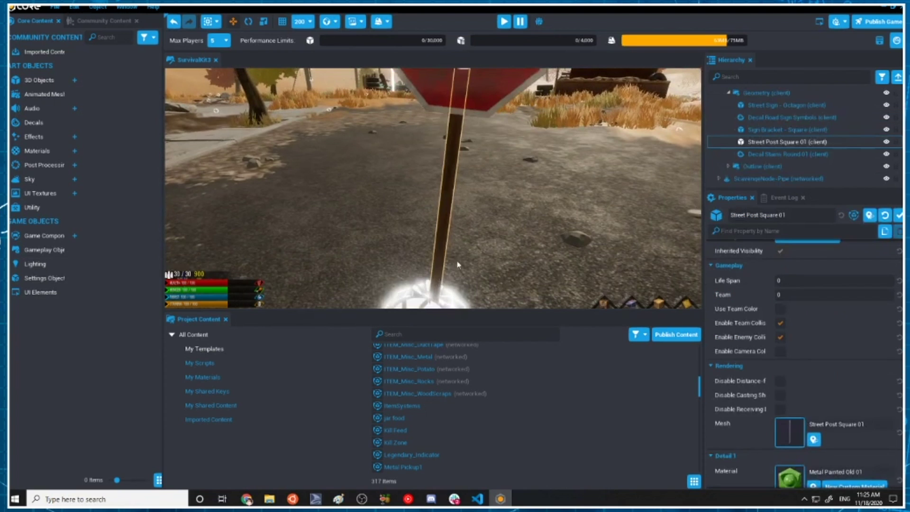
left_click(782, 105)
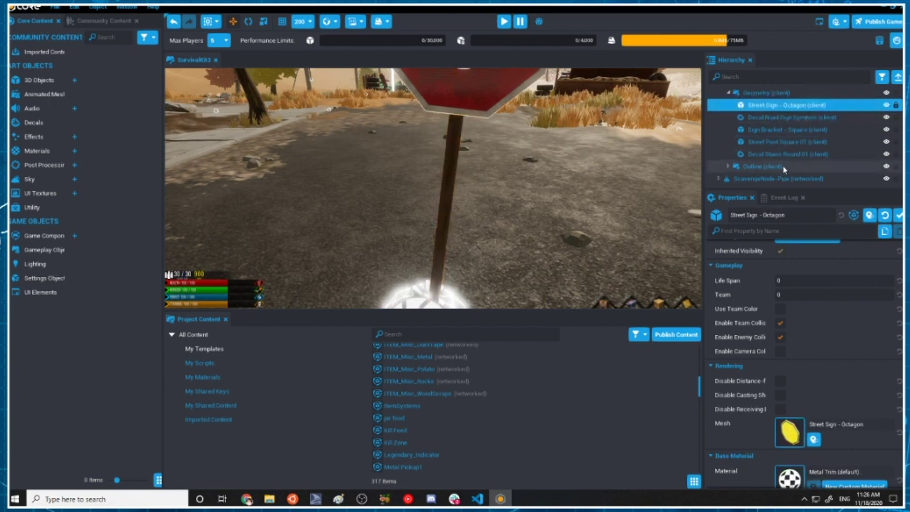
left_click(790, 154, "shift")
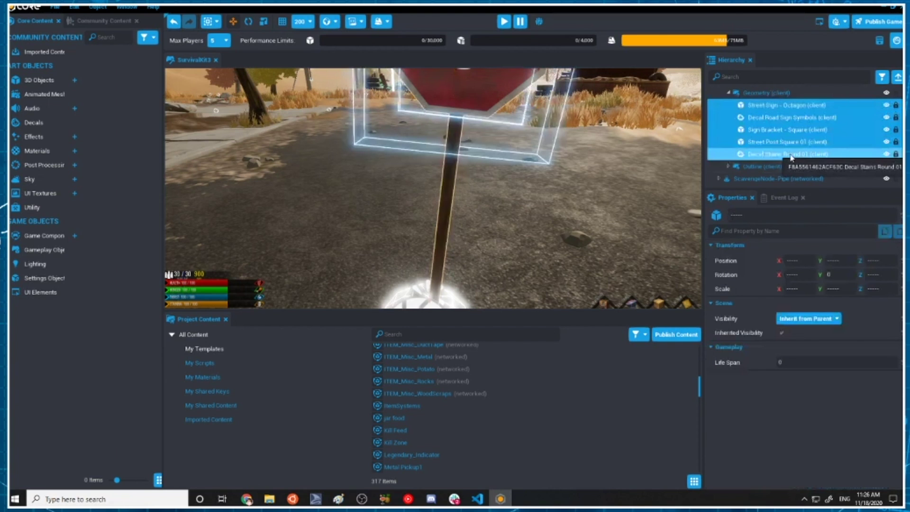
key("Delete")
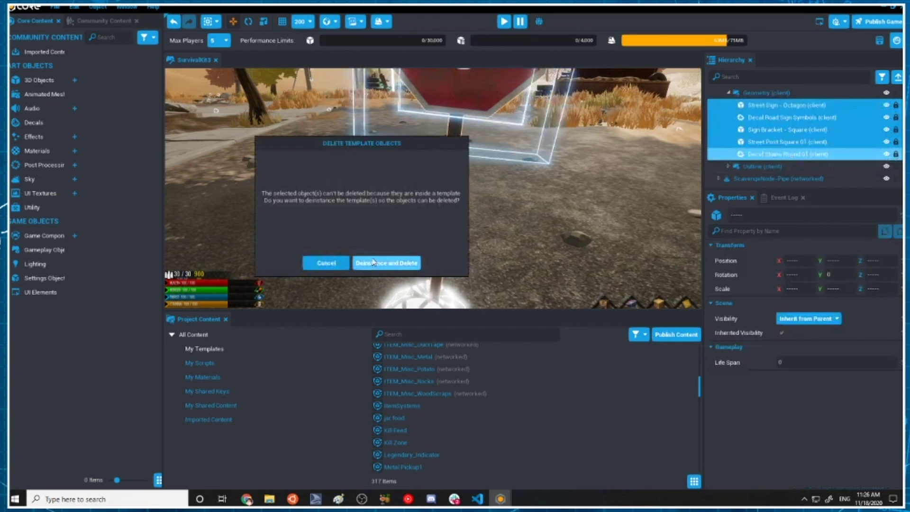
left_click(374, 262)
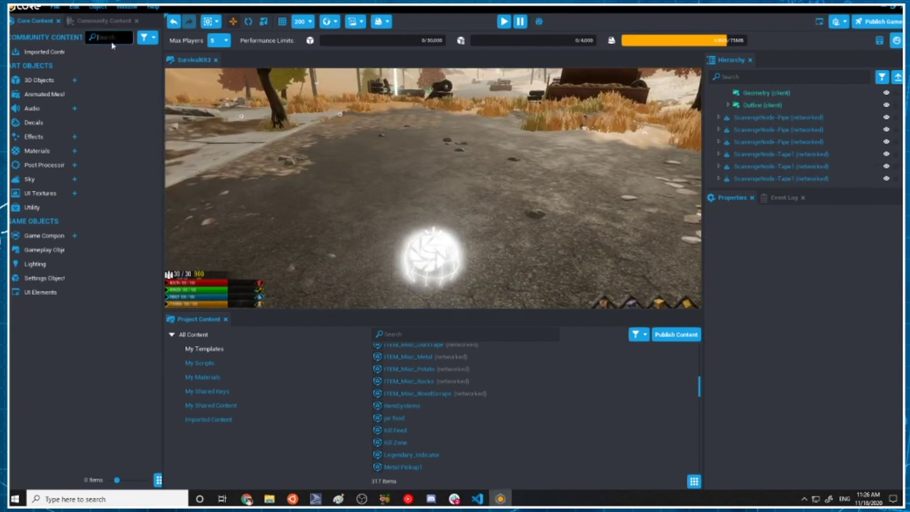
Search the Core Content library for vines
type("vines")
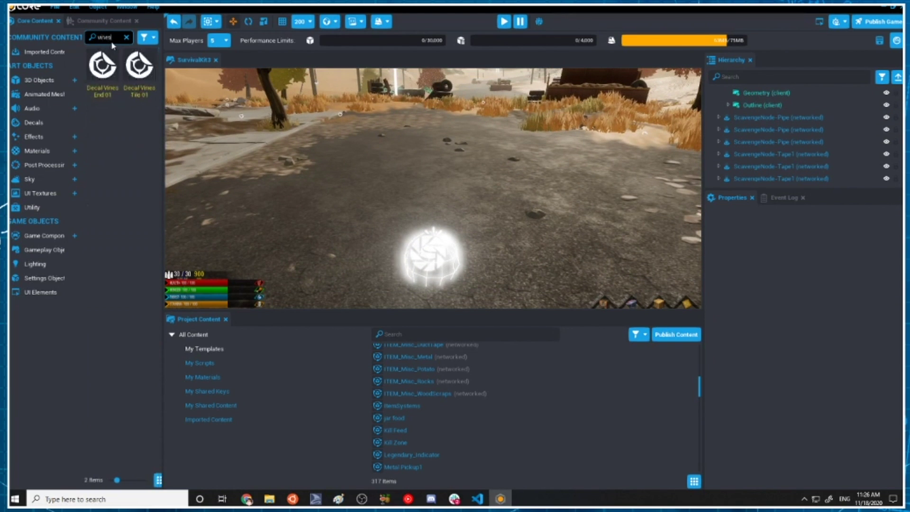
key("BackSpace")
key("BackSpace")
key("BackSpace")
key("BackSpace")
key("BackSpace")
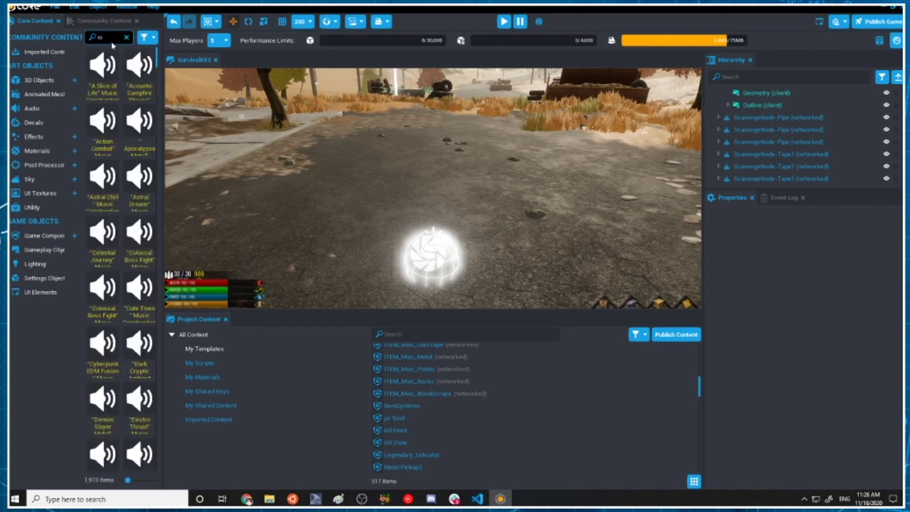
Search the Core Content library for ivy and add Ivy 03 to the Geometry folder of ScavengeNode-Potato
type("ivy")
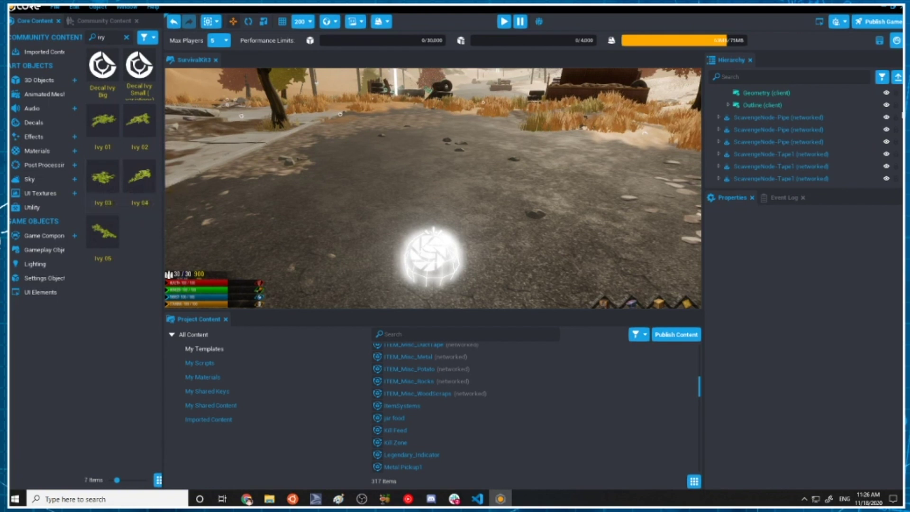
left_click_drag(765, 90, 782, 159)
scroll(445, 234, "up", 2)
middle_click_drag(446, 235, 444, 197)
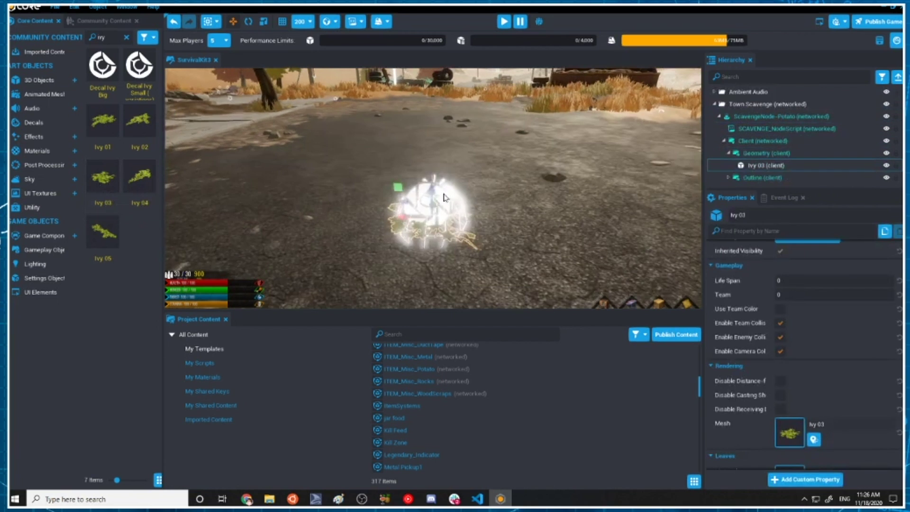
scroll(438, 242, "up", 4)
scroll(436, 248, "down", 2)
scroll(438, 235, "up", 1)
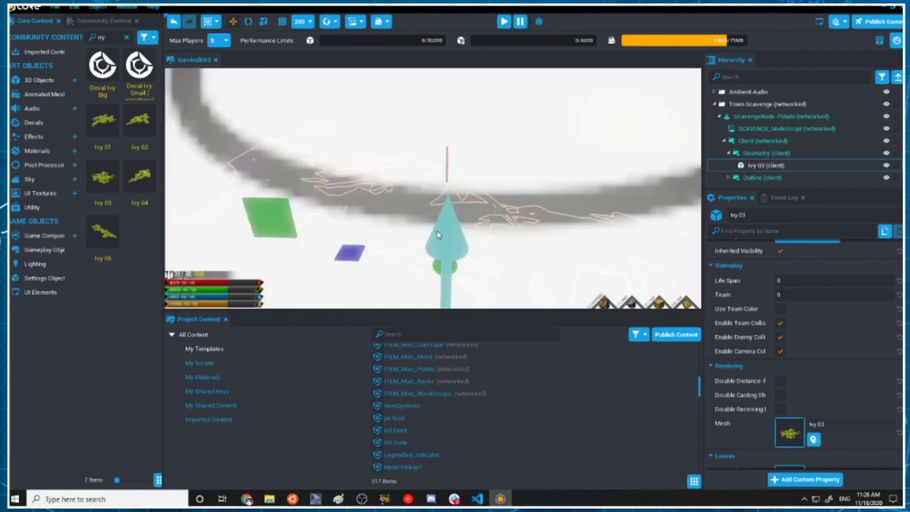
Filter the project content by ITEM_m, place ITEM_Misc_Potato on the road beside the ivy and select its potato mesh
scroll(438, 235, "down", 5)
scroll(749, 183, "down", 5)
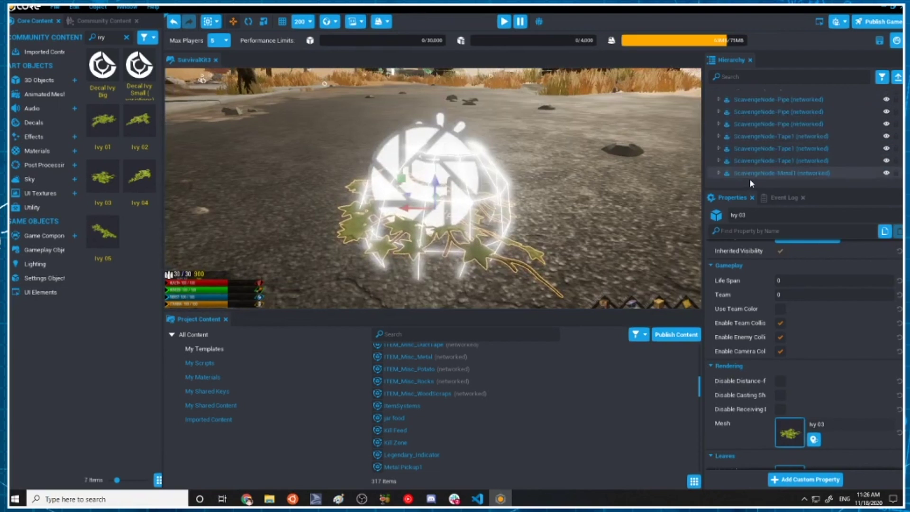
scroll(749, 183, "down", 5)
scroll(384, 435, "down", 5)
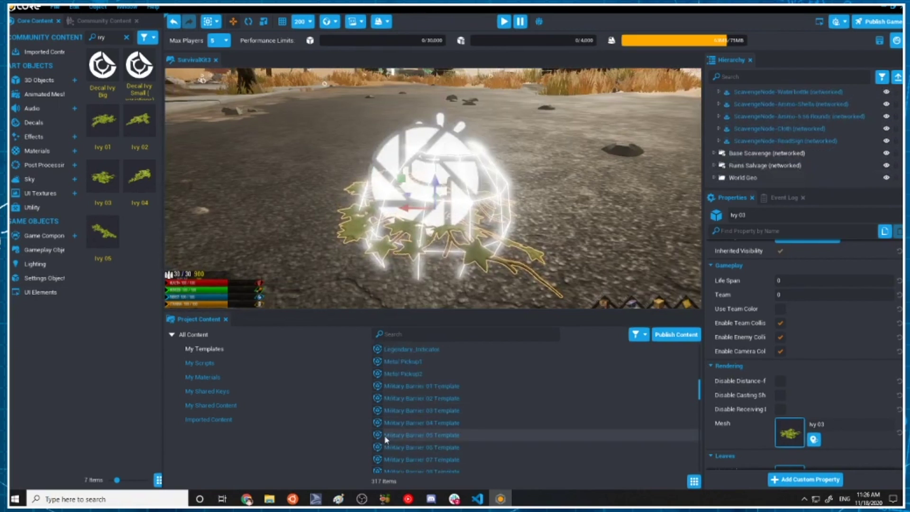
left_click(413, 334)
type("Item")
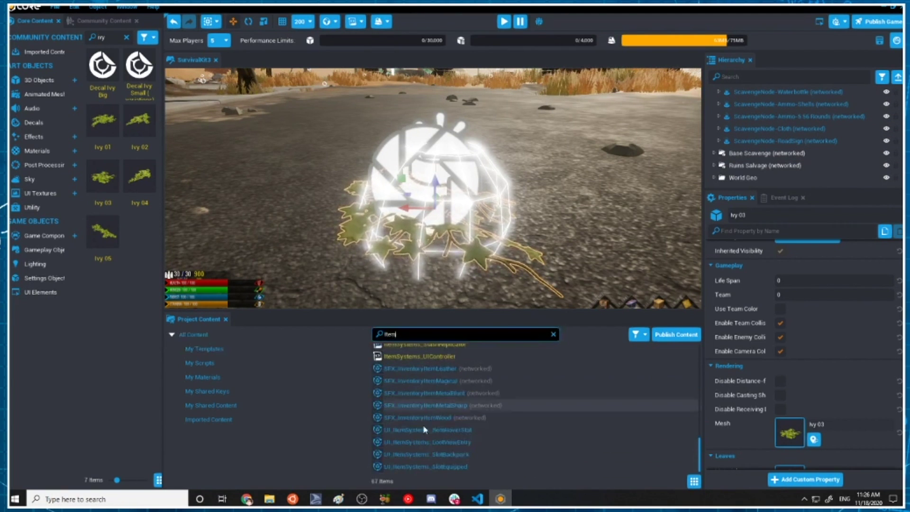
scroll(438, 413, "up", 3)
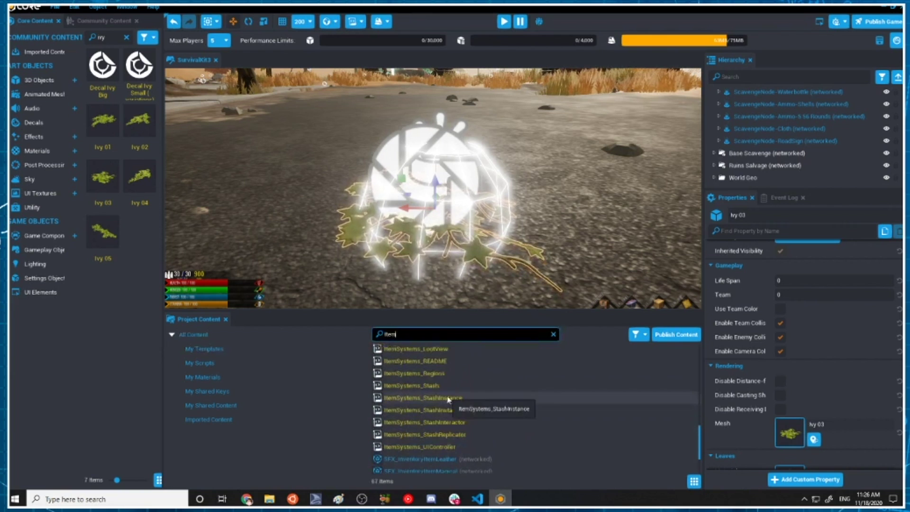
key("BackSpace")
key("BackSpace")
key("BackSpace")
key("BackSpace")
type("ITEM")
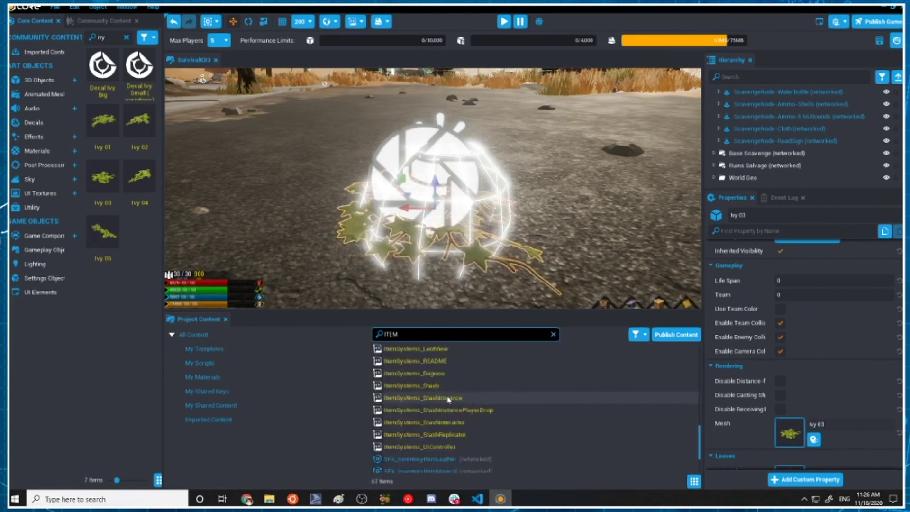
type("_m")
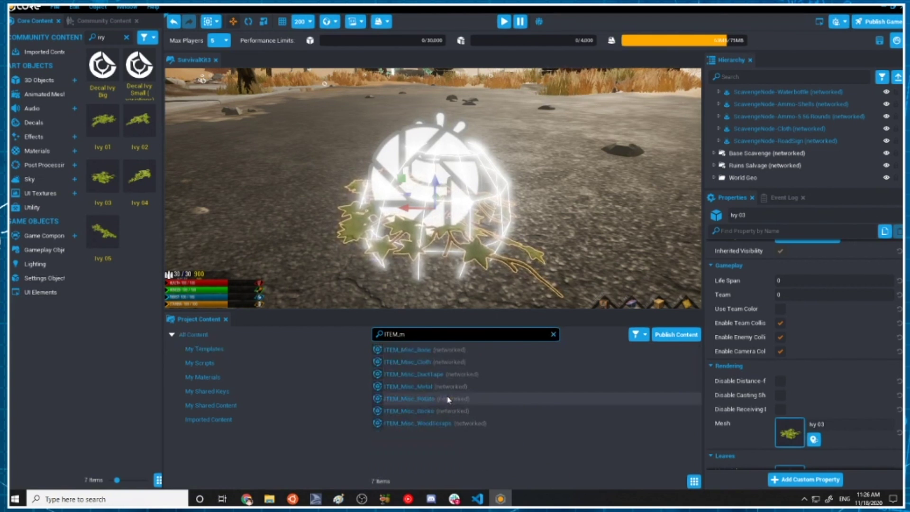
left_click_drag(448, 400, 643, 233)
left_click(631, 239)
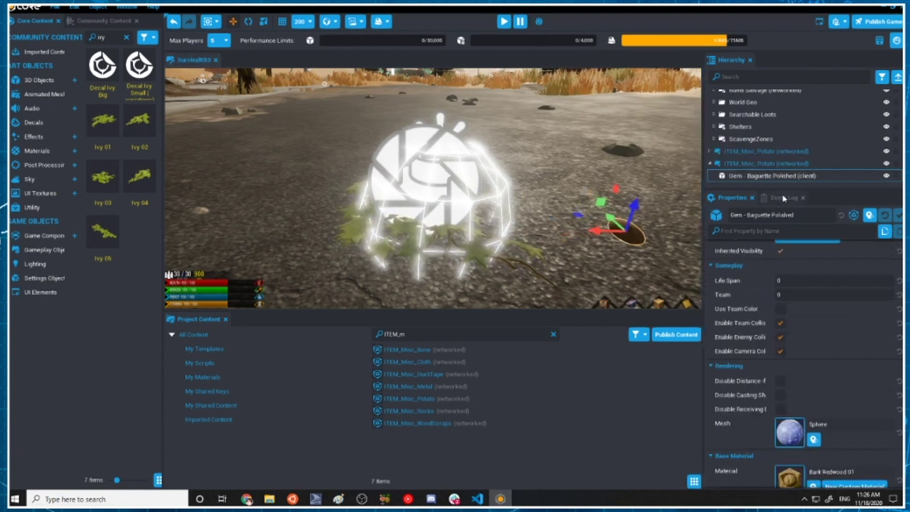
Move Gem - Baguette Polished into the Geometry folder of ScavengeNode-Potato, deinstancing its template, and reset its position to 0, 0, 0
left_click_drag(768, 180, 796, 139)
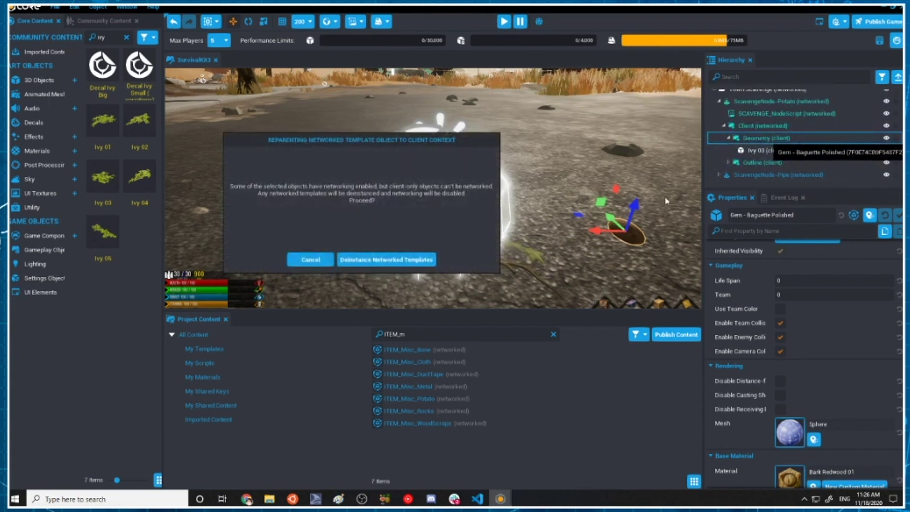
left_click(372, 261)
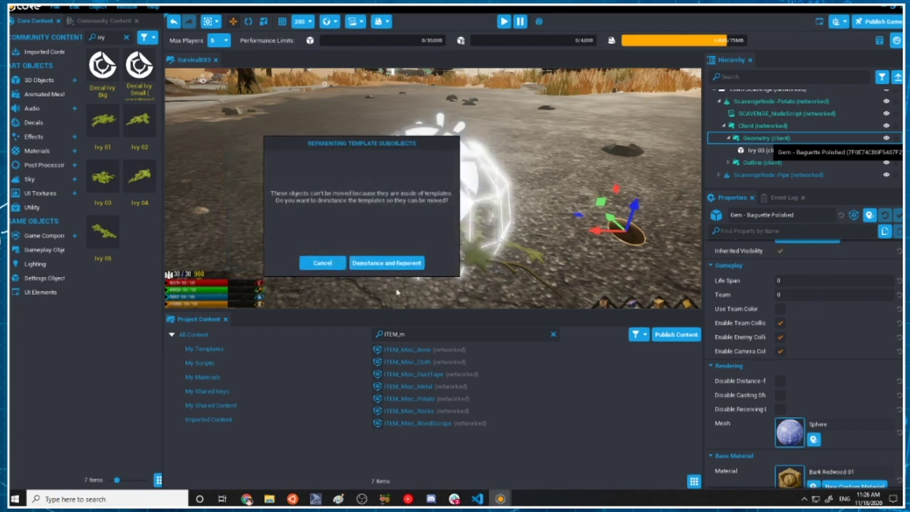
left_click(398, 265)
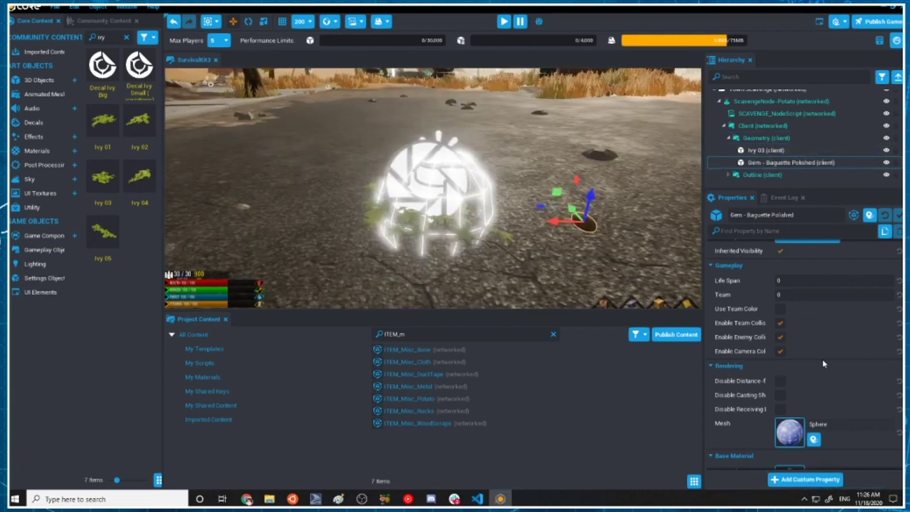
scroll(777, 341, "up", 5)
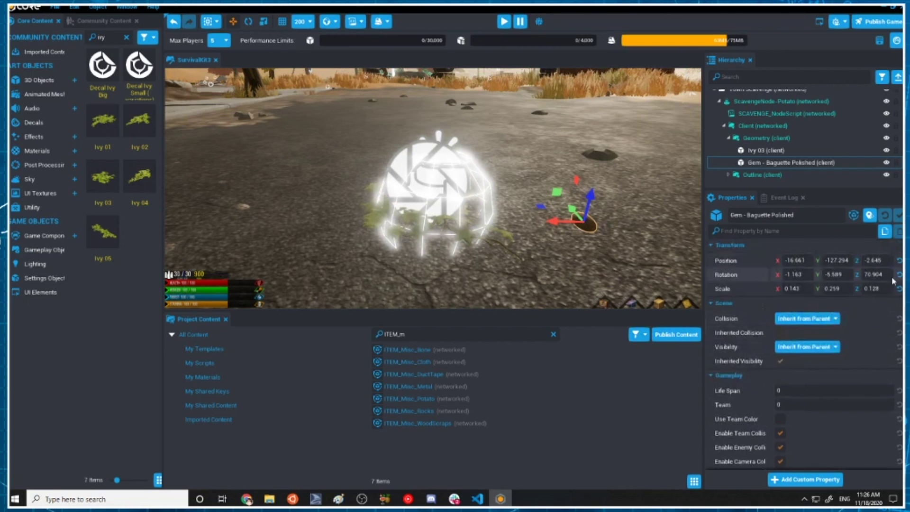
left_click(900, 260)
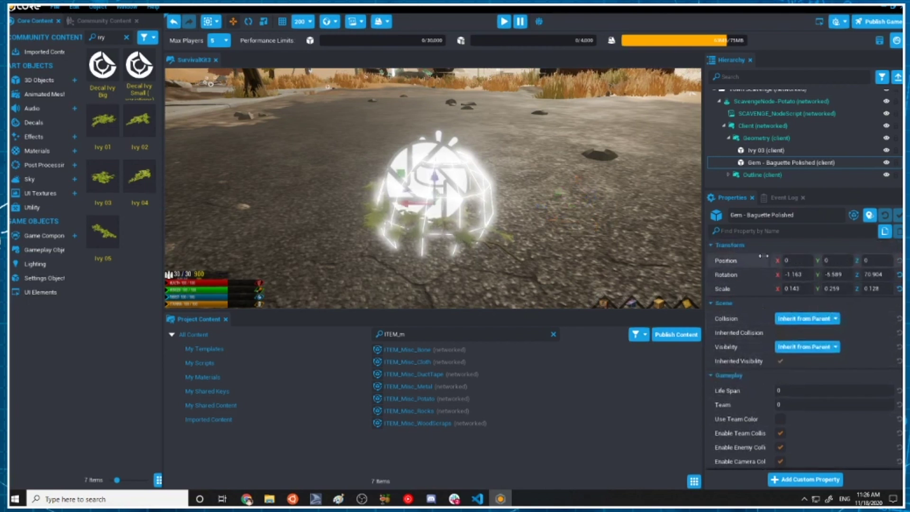
Turn off gizmo visibility in the viewport so the gem potato inside the ivy can be seen clearly
scroll(459, 249, "up", 5)
scroll(458, 247, "down", 2)
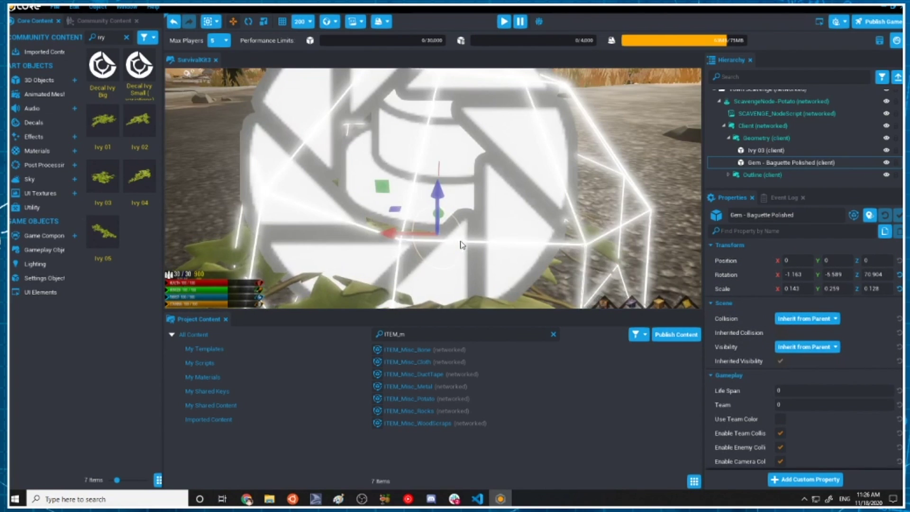
key("v")
scroll(462, 245, "down", 3)
scroll(458, 246, "up", 2)
scroll(455, 246, "down", 2)
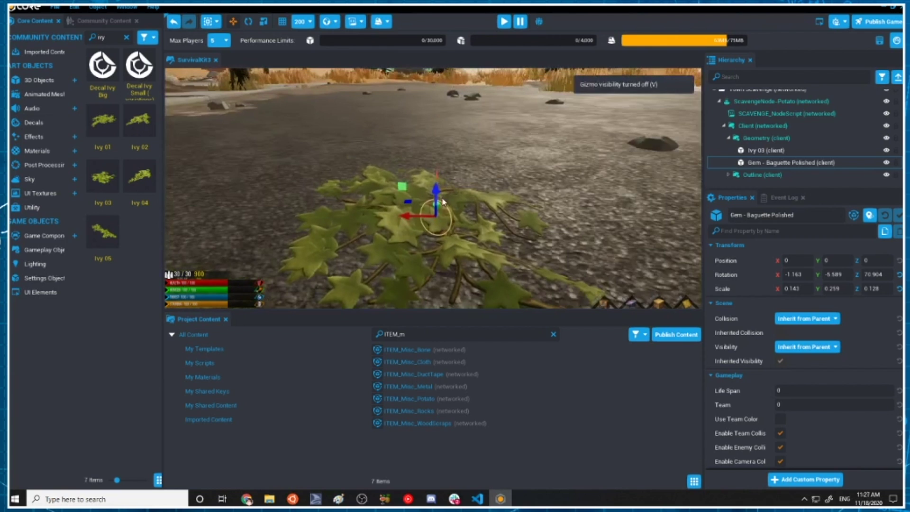
Arrange three copies of Gem - Baguette Polished as potatoes among the Ivy 03 leaves, adjusting their position, rotation and scale
left_click_drag(434, 205, 536, 275)
key("ctrl+w")
key("e")
key("ctrl+w")
key("w")
key("e")
key("r")
left_click_drag(458, 232, 496, 232)
left_click(495, 233)
scroll(520, 204, "down", 5)
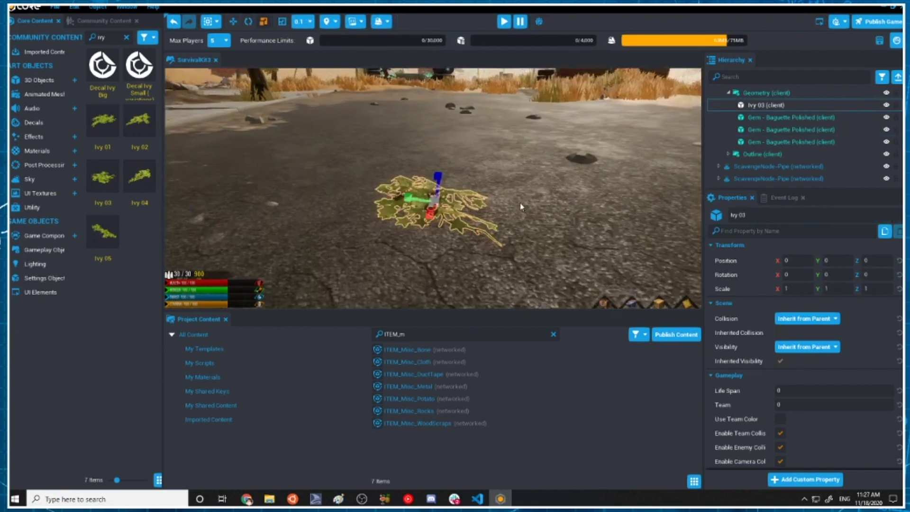
scroll(506, 214, "up", 7)
scroll(499, 231, "down", 6)
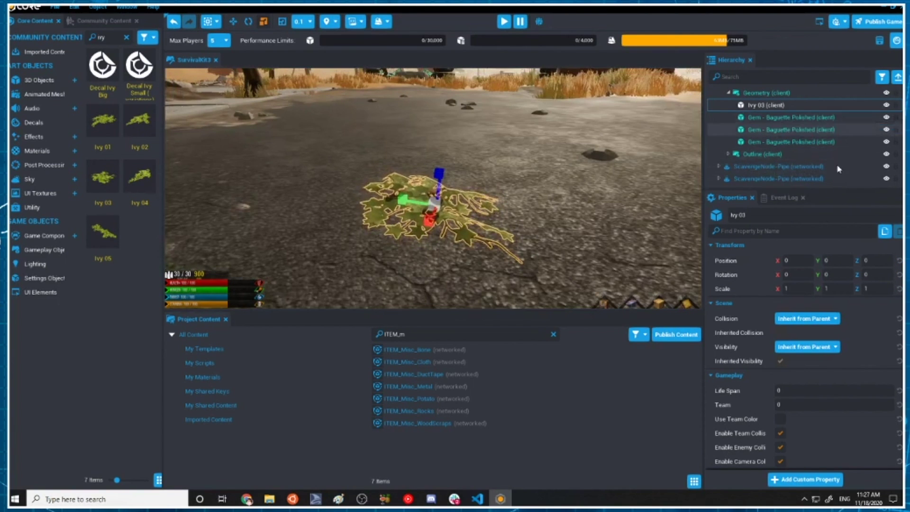
Delete both leftover ITEM_Misc_Potato objects from the scene hierarchy
scroll(777, 173, "down", 10)
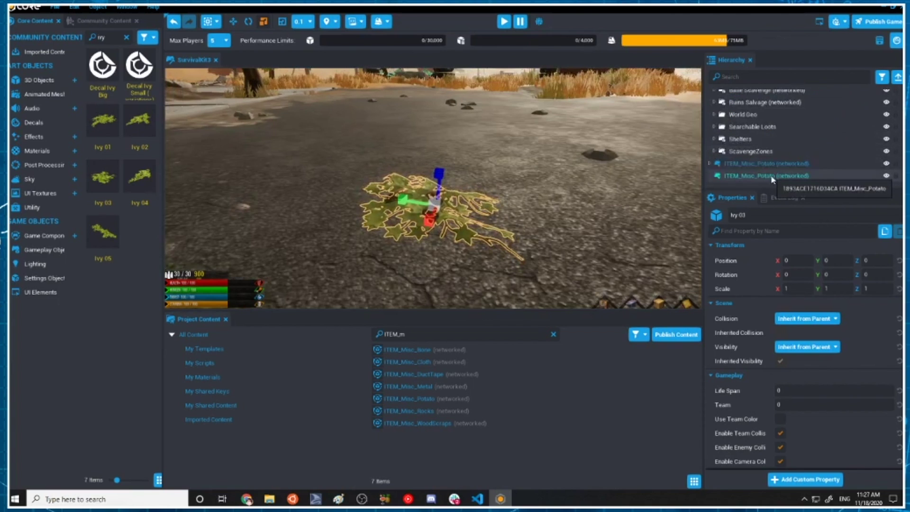
left_click(773, 176)
key("Delete")
key("ctrl+z")
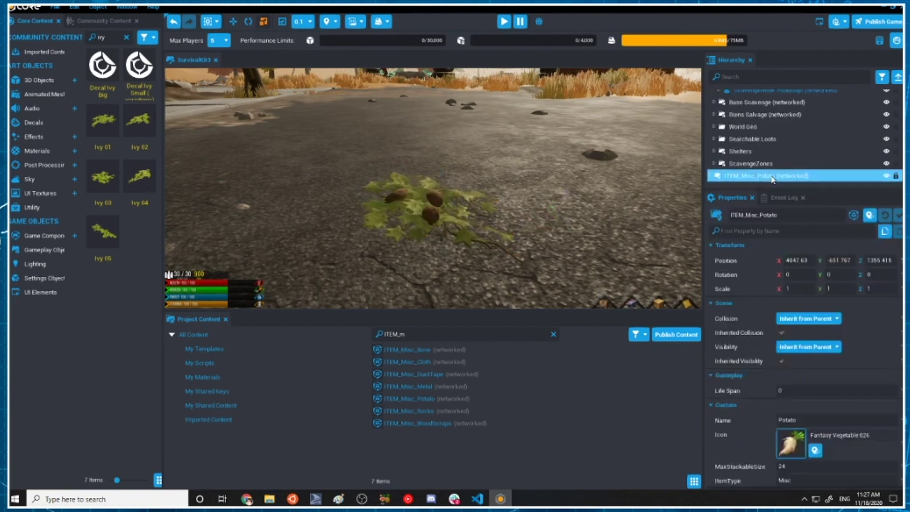
key("Delete")
Playtest the game: run to the potato plant, search it to collect potatoes, check the node again and end the preview
scroll(646, 158, "down", 5)
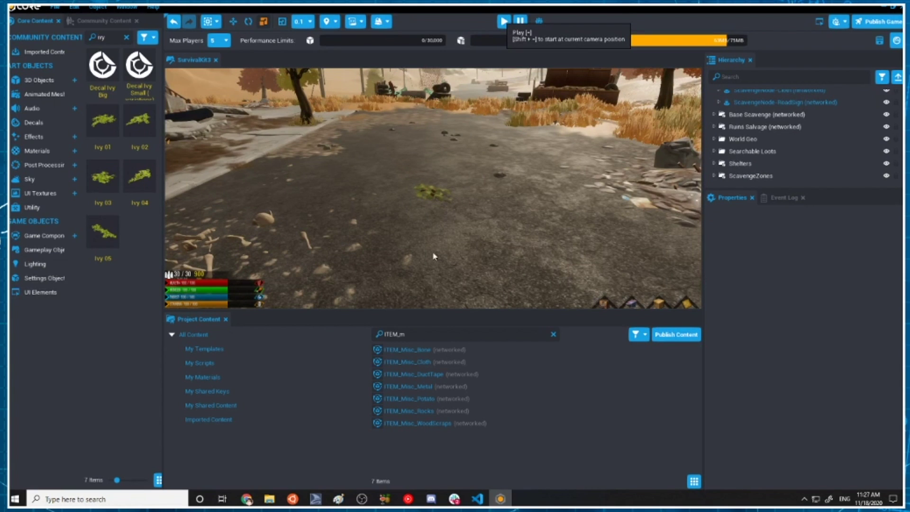
key("equal")
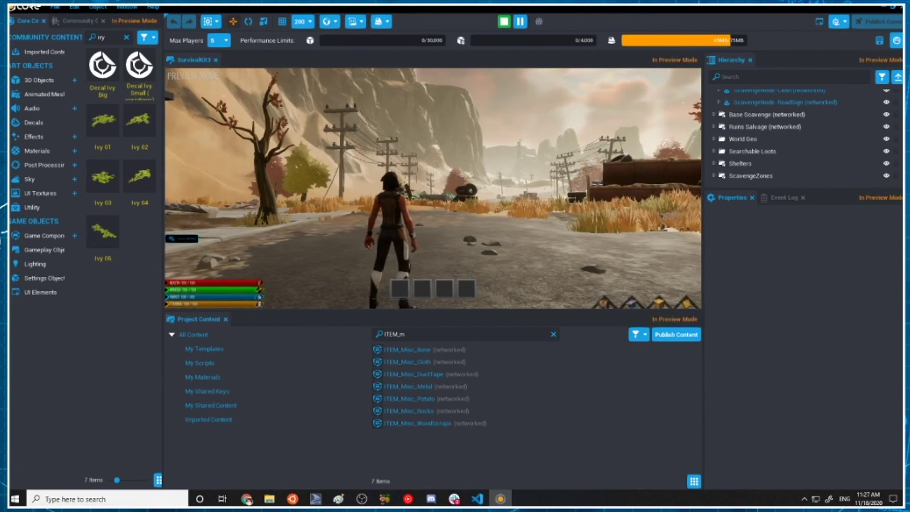
key("w")
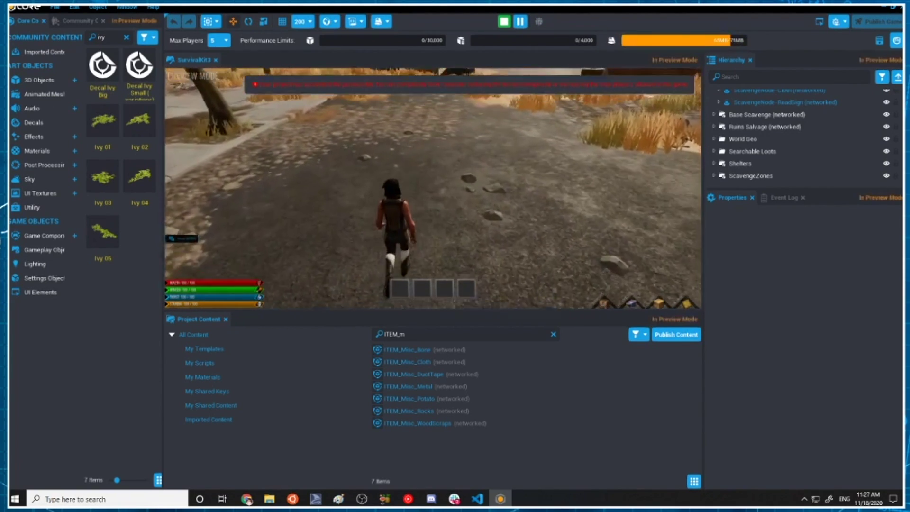
key("w")
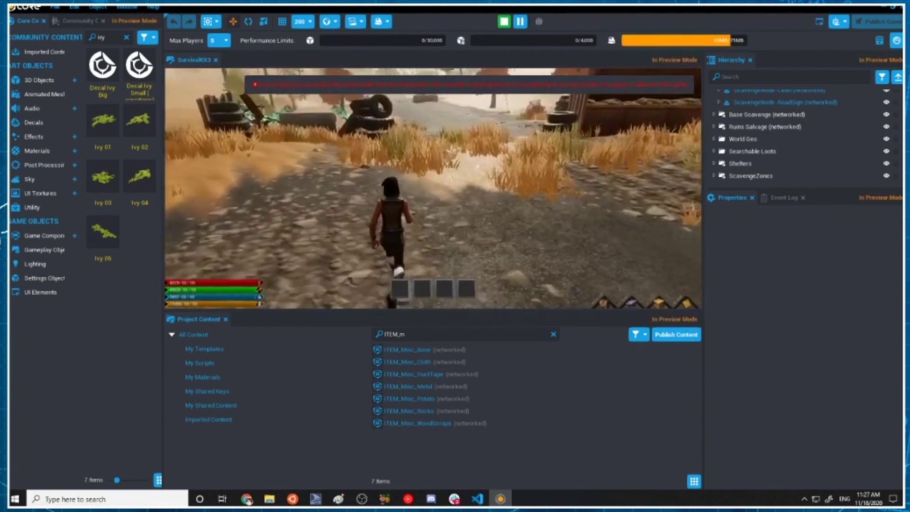
key("w")
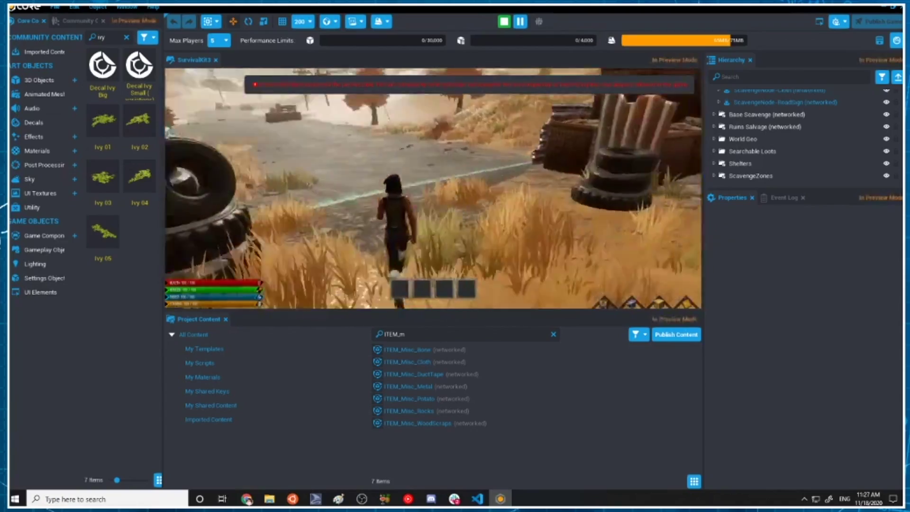
key("w")
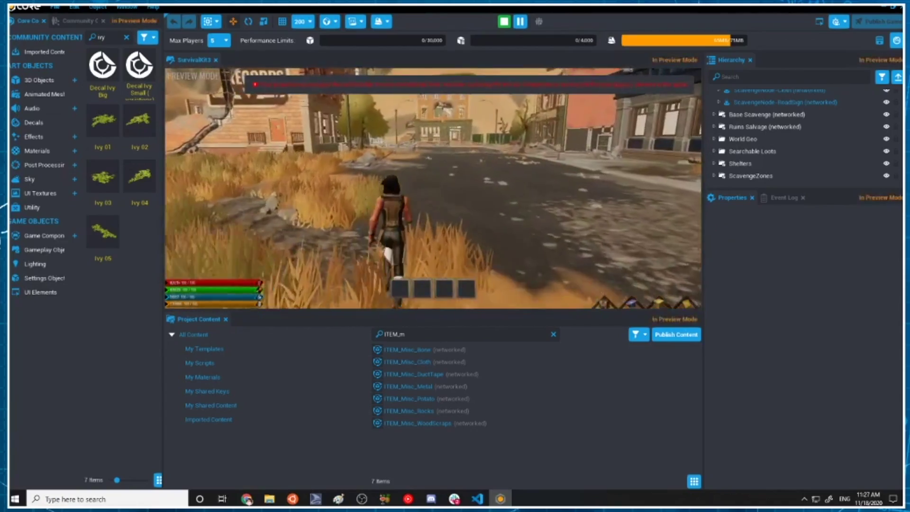
key("w")
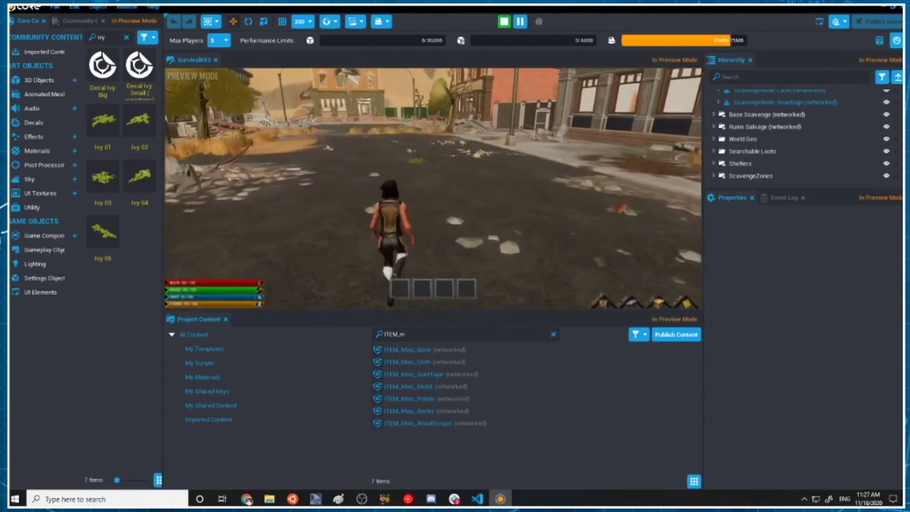
key("w")
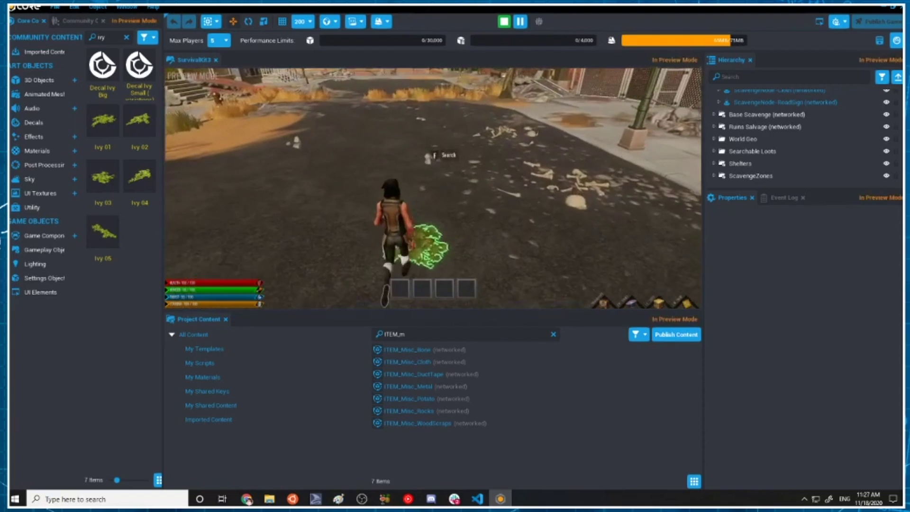
key("f")
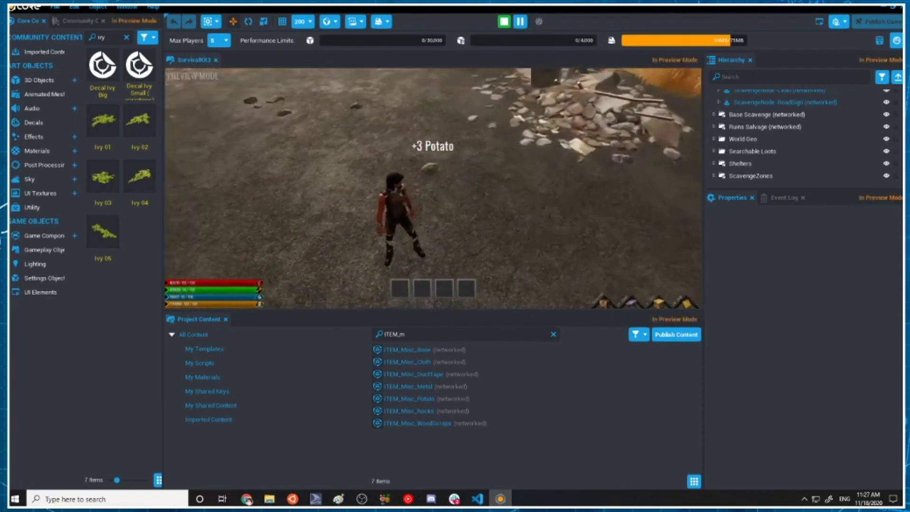
key("w")
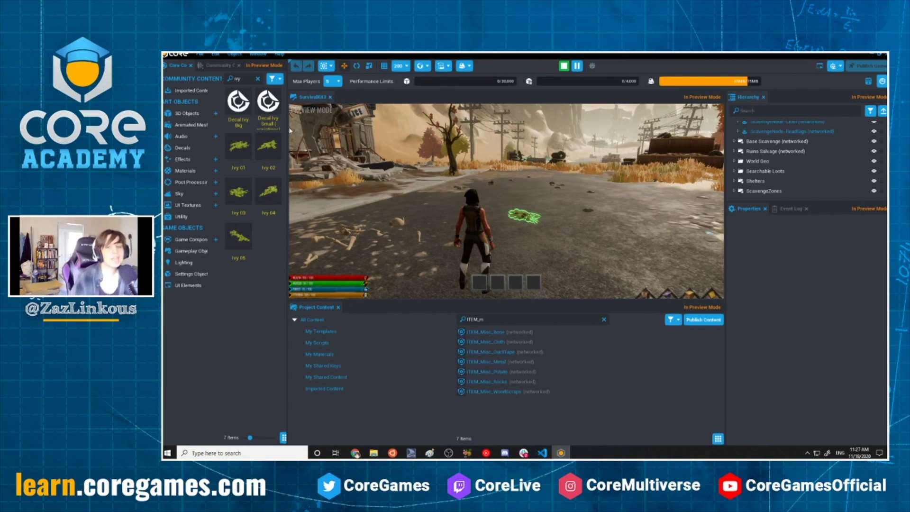
key("=")
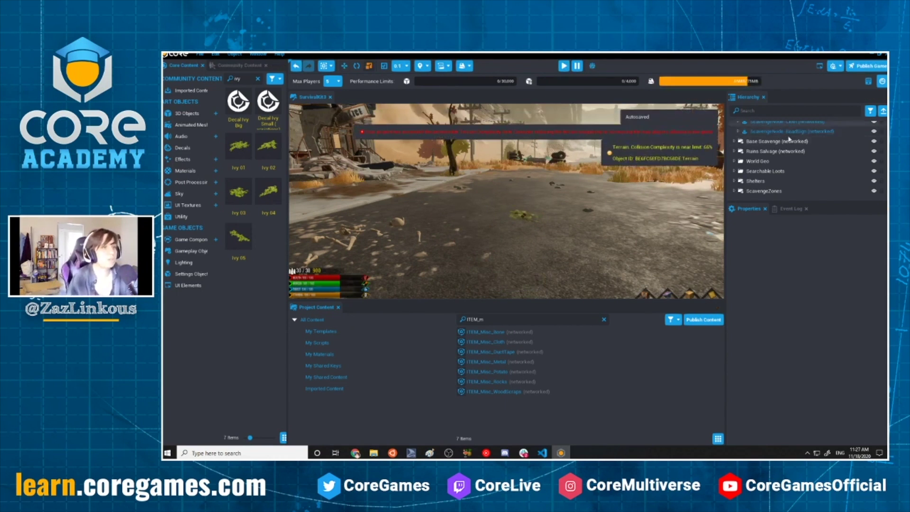
Enable DestroyWhenCollected on the SCAVENGE_NodeScript of ScavengeNode-Potato
scroll(799, 162, "up", 5)
scroll(796, 141, "up", 5)
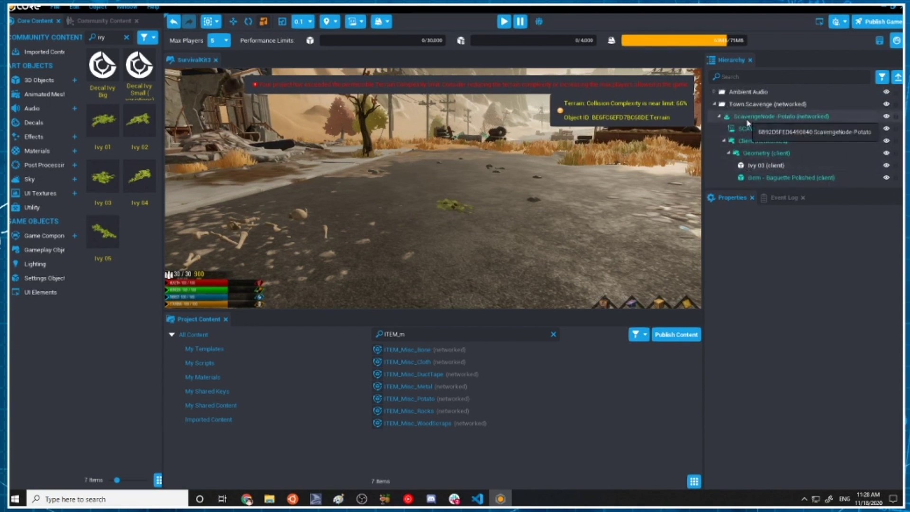
left_click(772, 116)
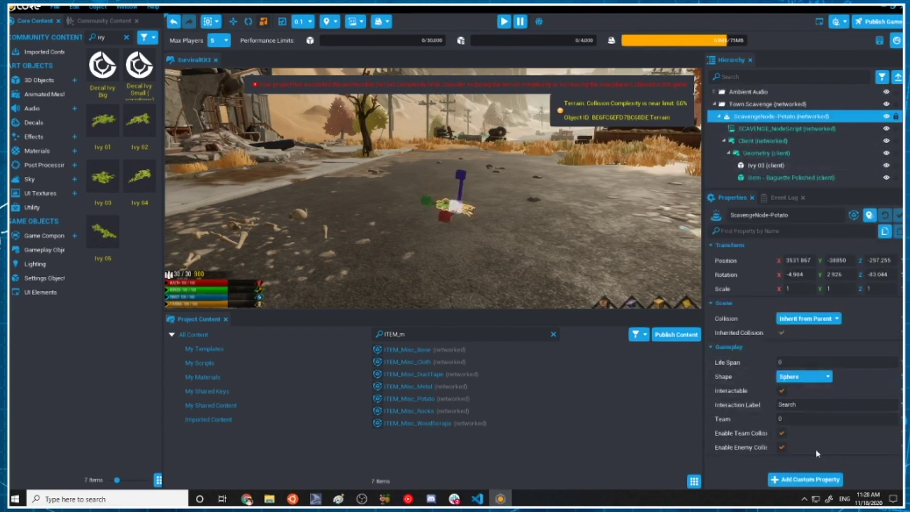
left_click(758, 128)
scroll(881, 412, "down", 3)
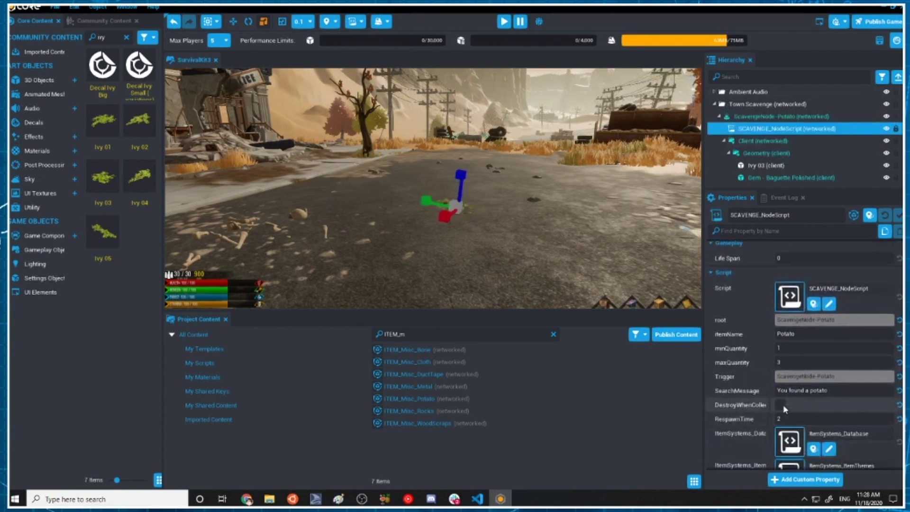
left_click(781, 405)
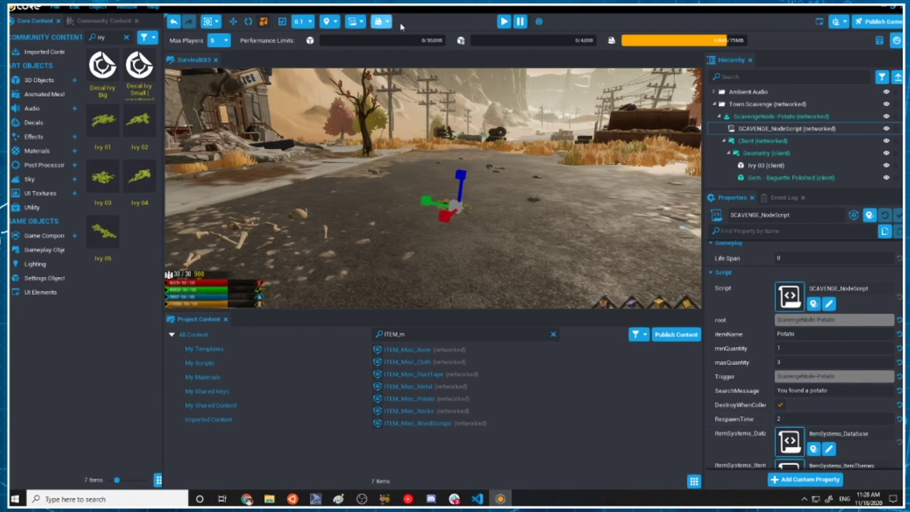
Playtest again: search the potato plant, collect its potatoes and walk around the spot to check whether the node respawns
left_click(504, 26)
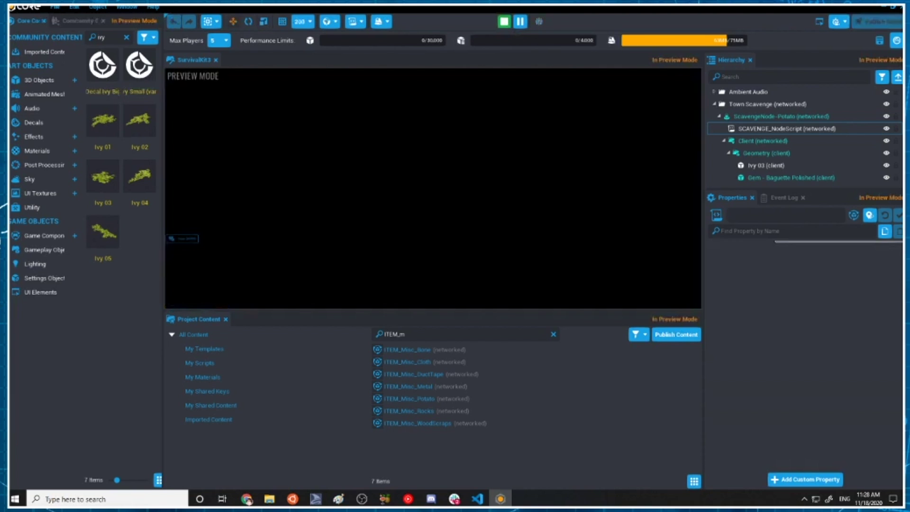
key("w")
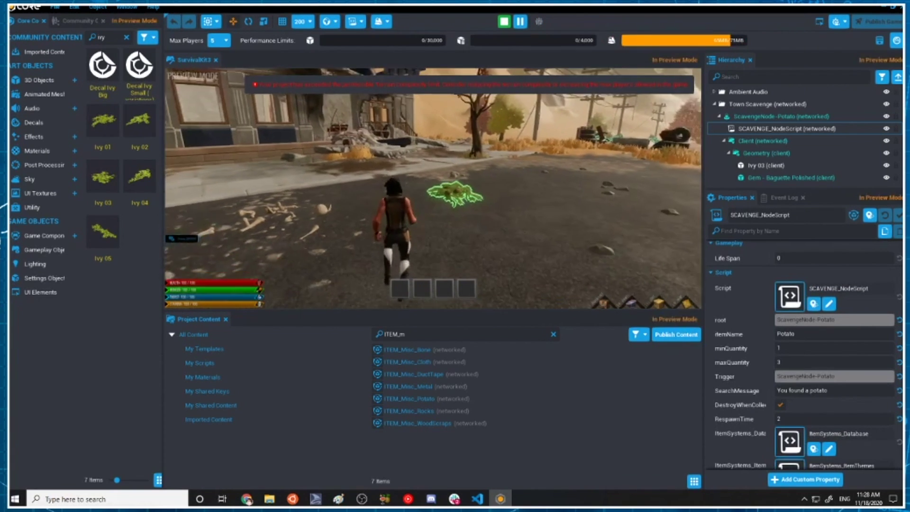
key("w")
key("w")
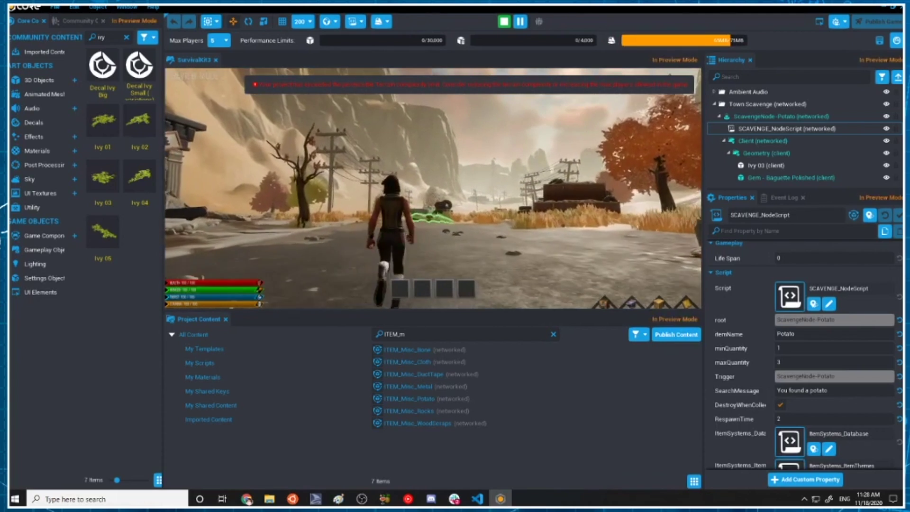
key("f")
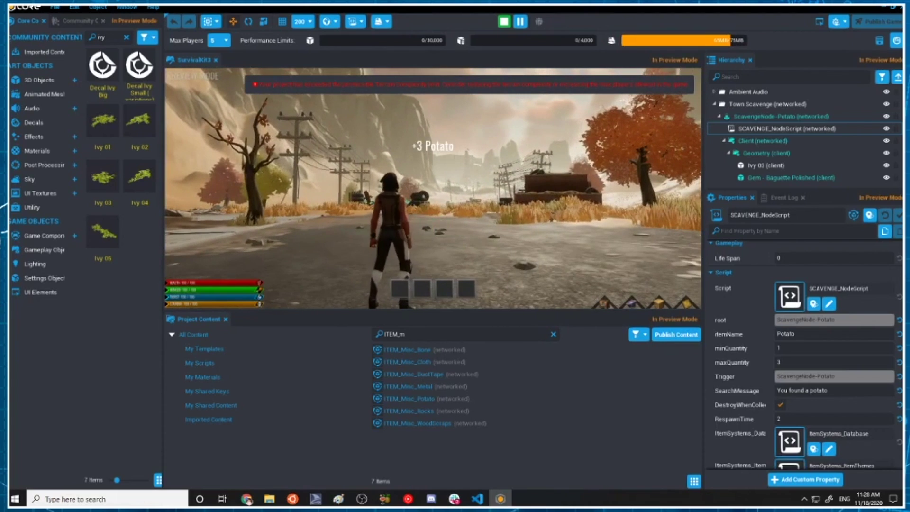
key("w")
key("w")
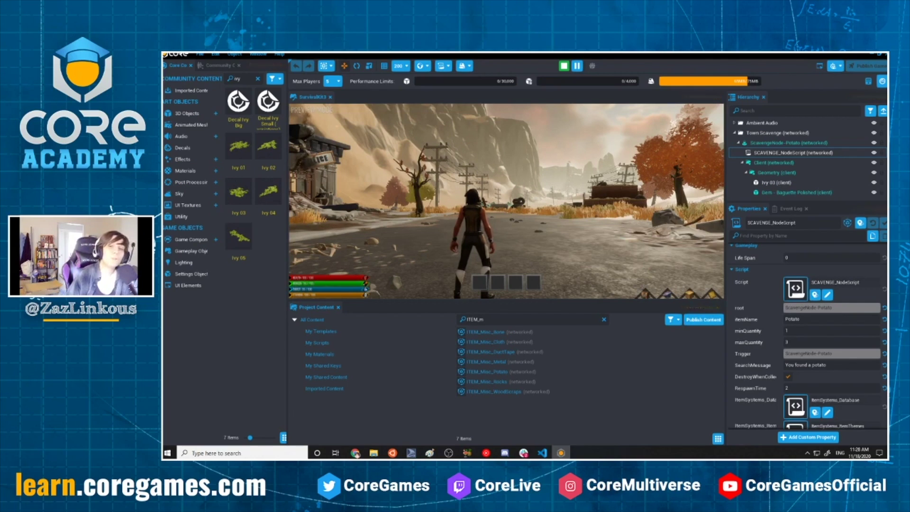
key("w")
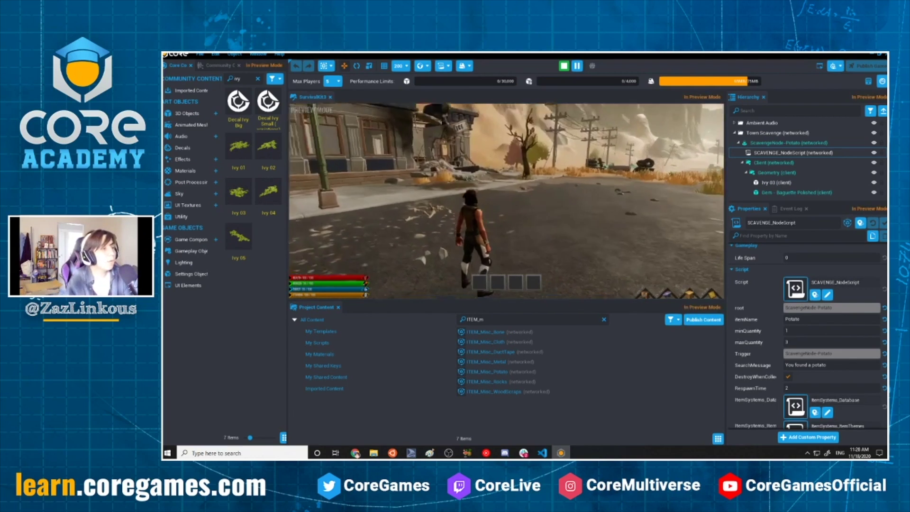
key("w")
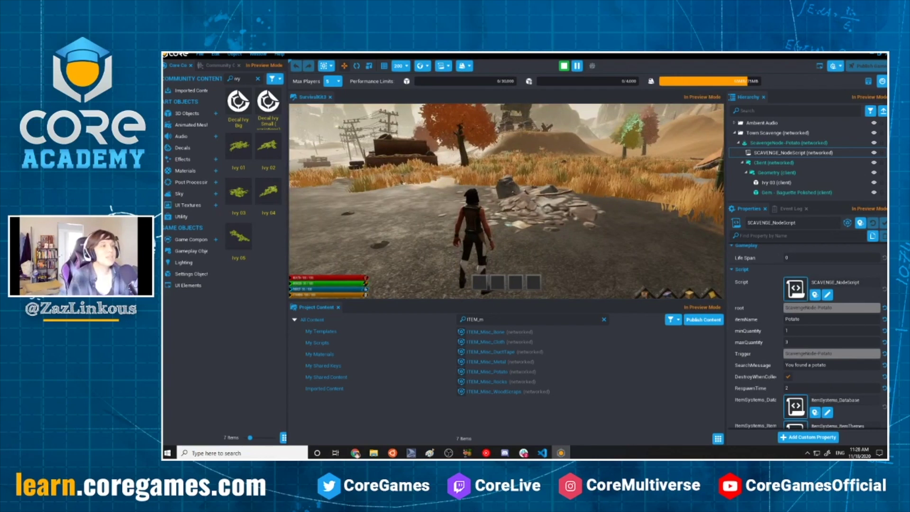
Stop the preview and move ScavengeNode-Potato out of the Town Scavenge folder to the top level of the hierarchy
key("equal")
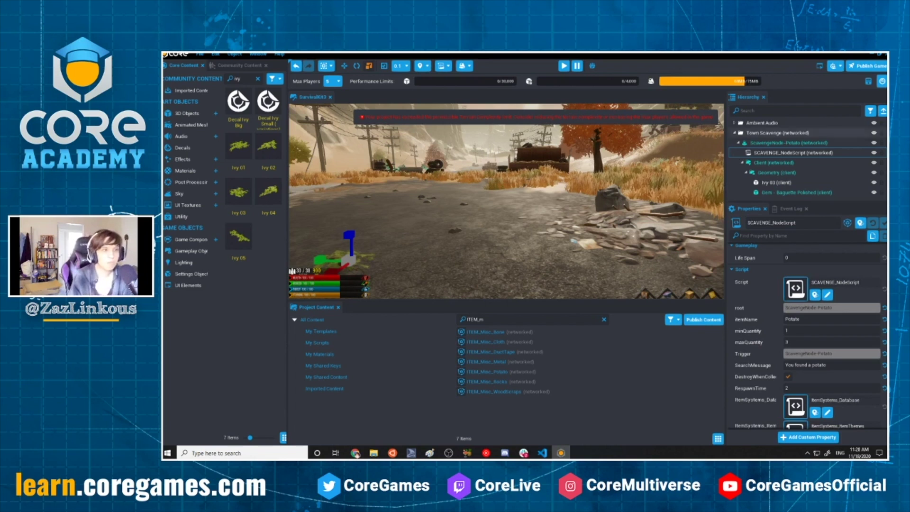
left_click_drag(764, 144, 746, 136)
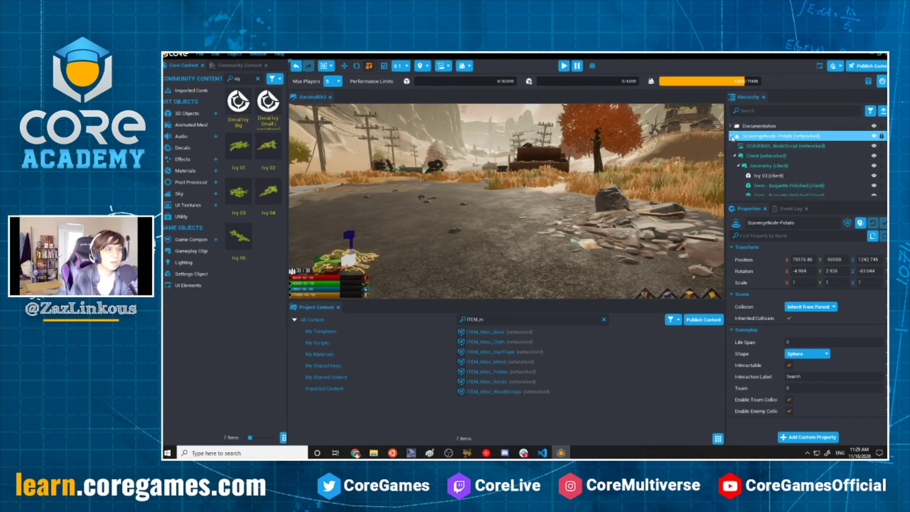
left_click(731, 136)
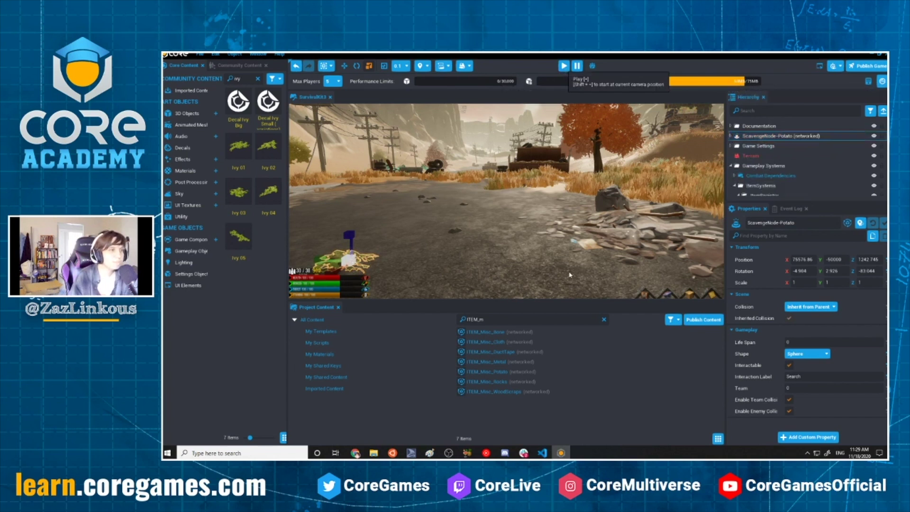
Preview the game and have the character search the potato scavenge node to test the item pickup
left_click(563, 65)
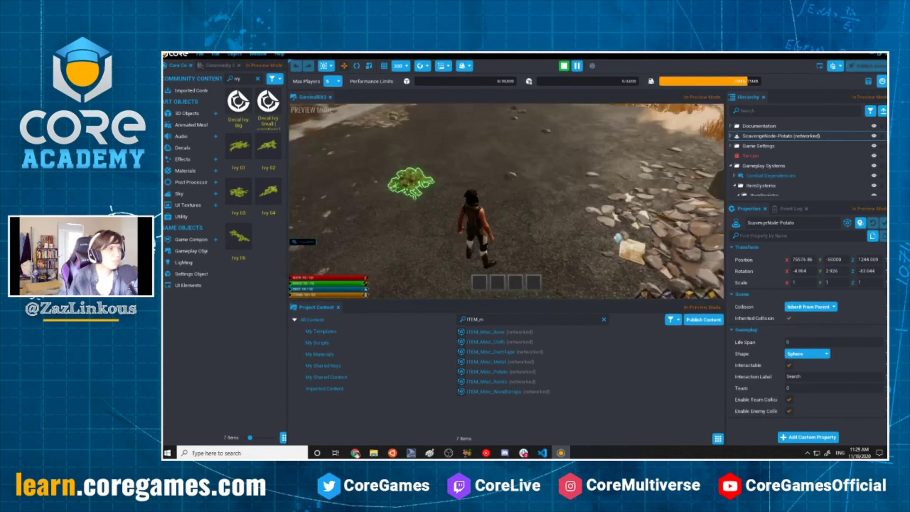
key("w")
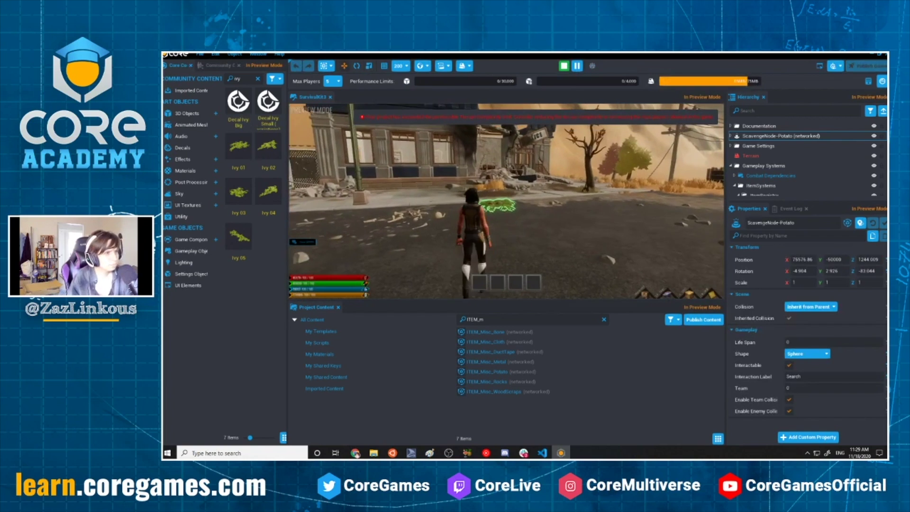
key("f")
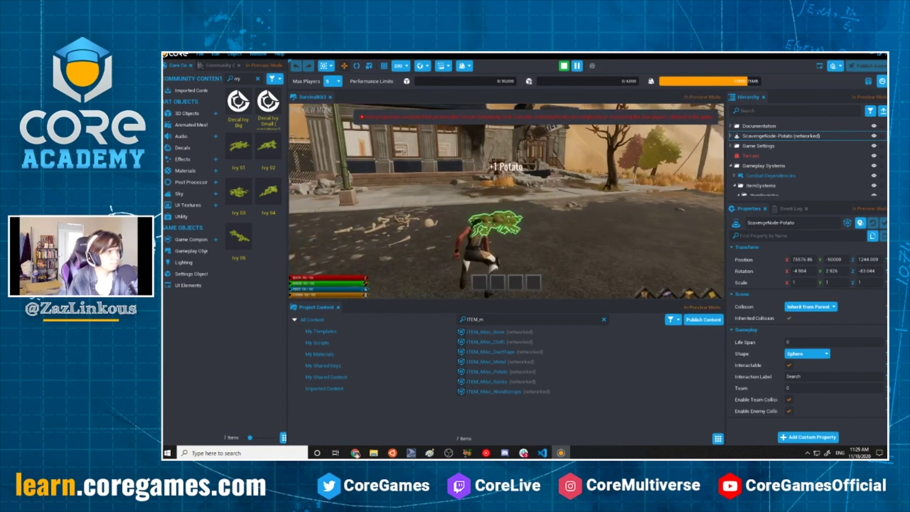
key("w")
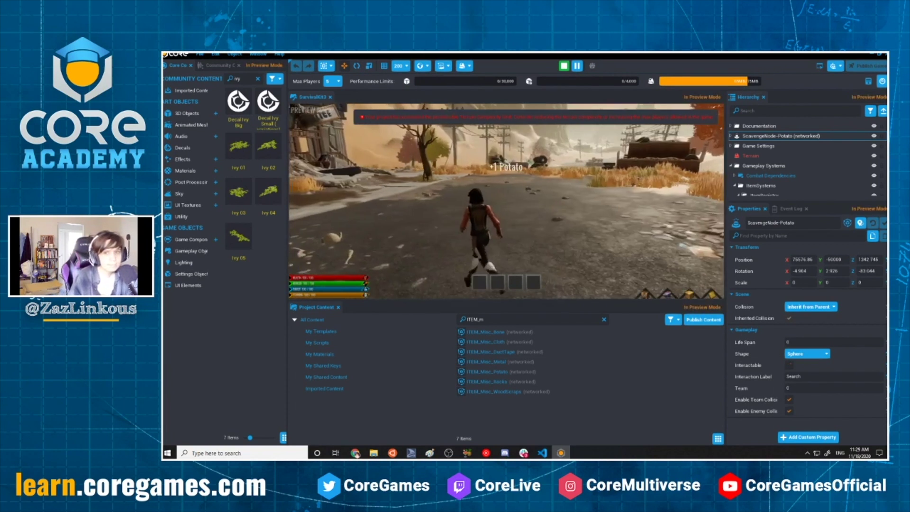
key("w")
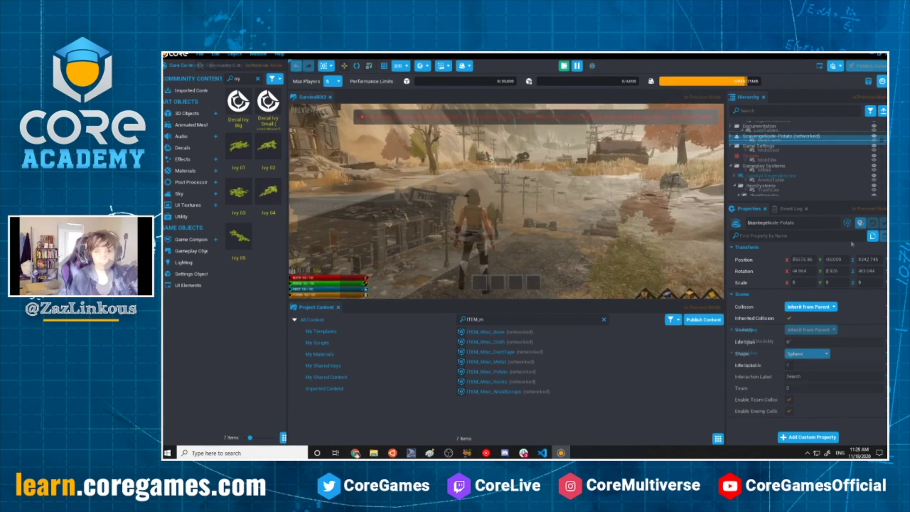
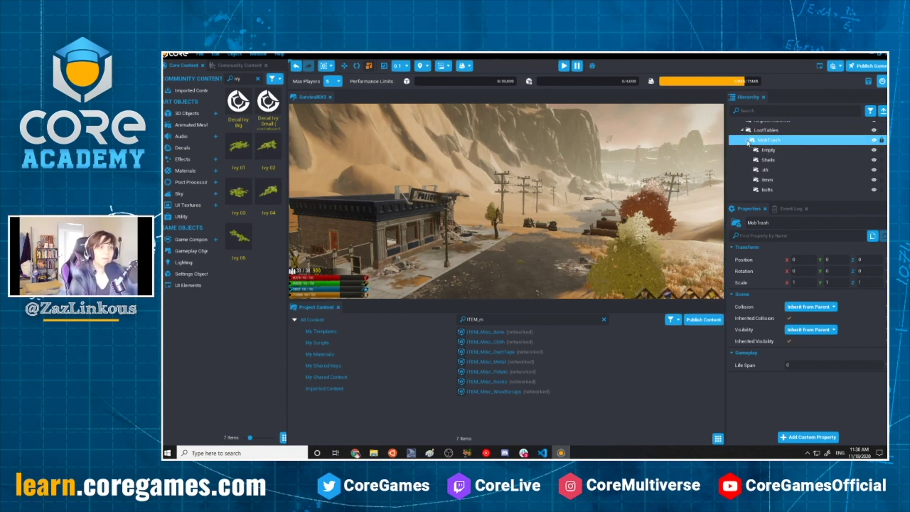
Review the item entries inside the MobTrash loot table
scroll(773, 180, "down", 2)
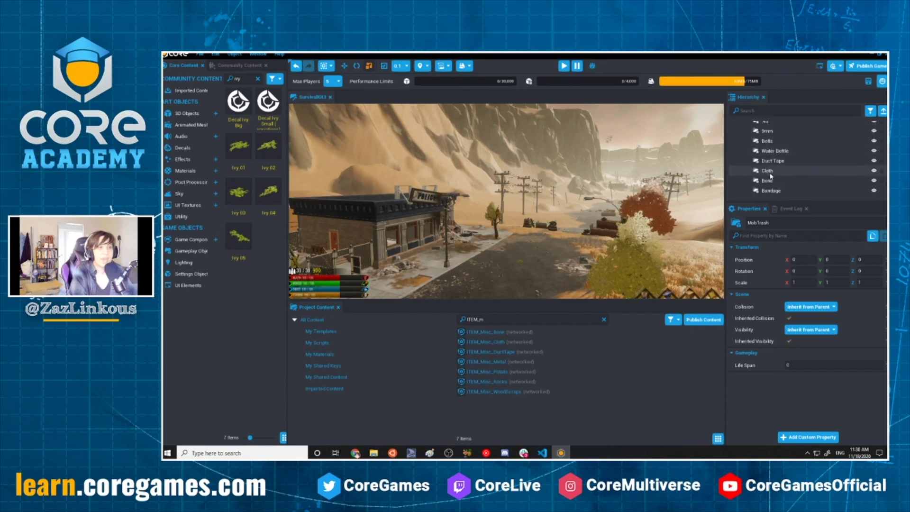
scroll(775, 187, "up", 4)
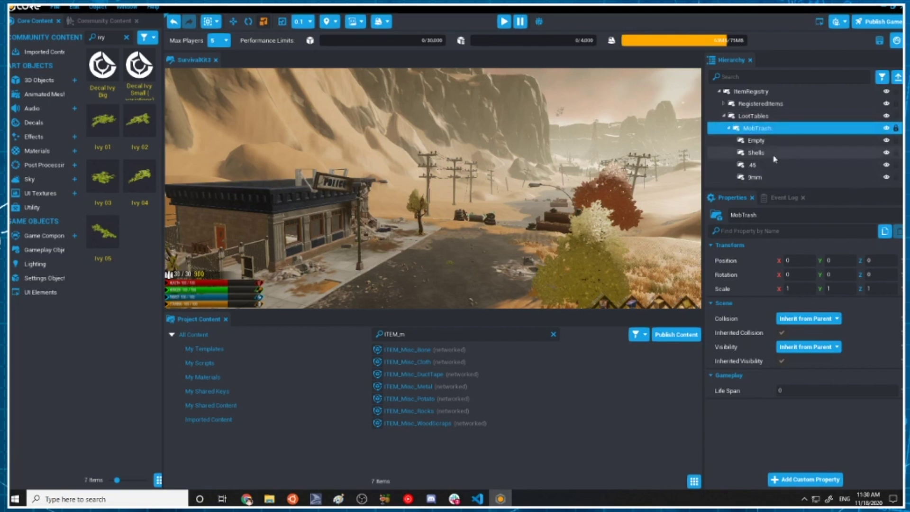
scroll(758, 173, "down", 2)
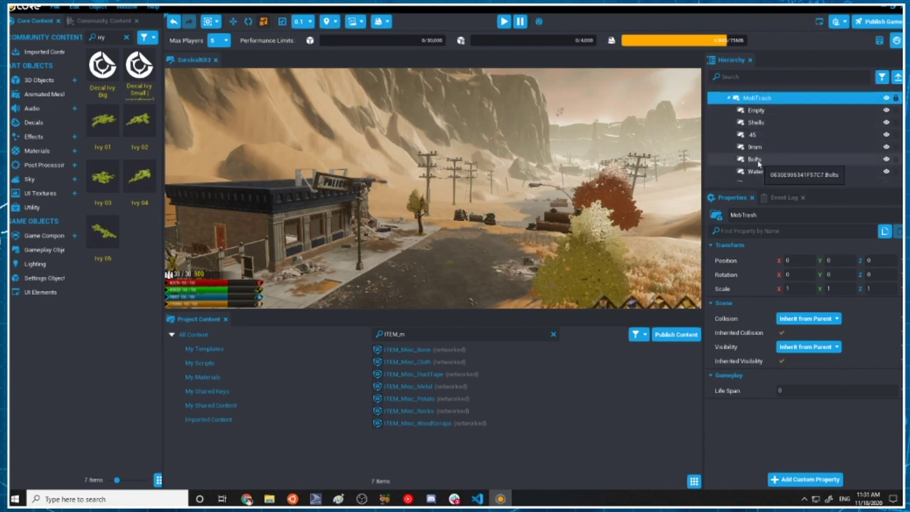
scroll(749, 161, "up", 3)
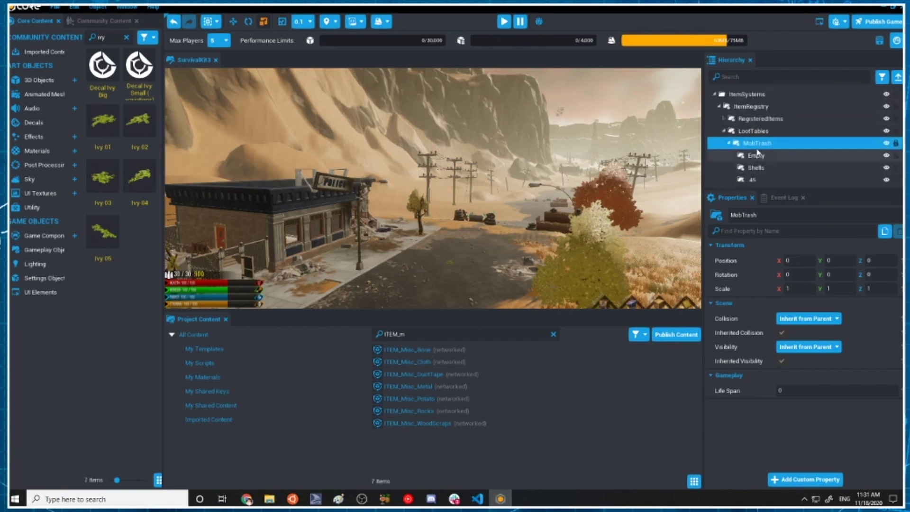
Expand RegisteredItems and its Ammo group, and compare the registered items with the MobTrash loot entries
left_click(724, 118)
scroll(738, 129, "down", 2)
scroll(739, 130, "down", 4)
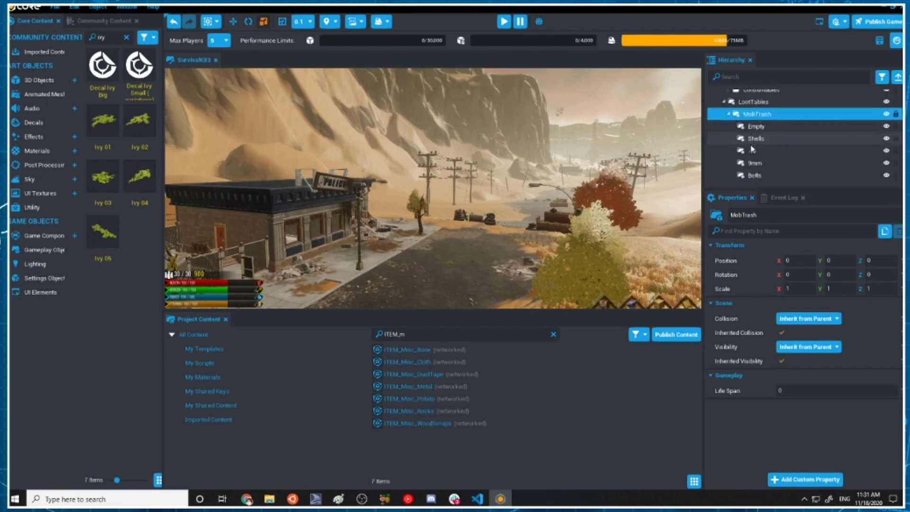
scroll(750, 145, "up", 4)
left_click(727, 125)
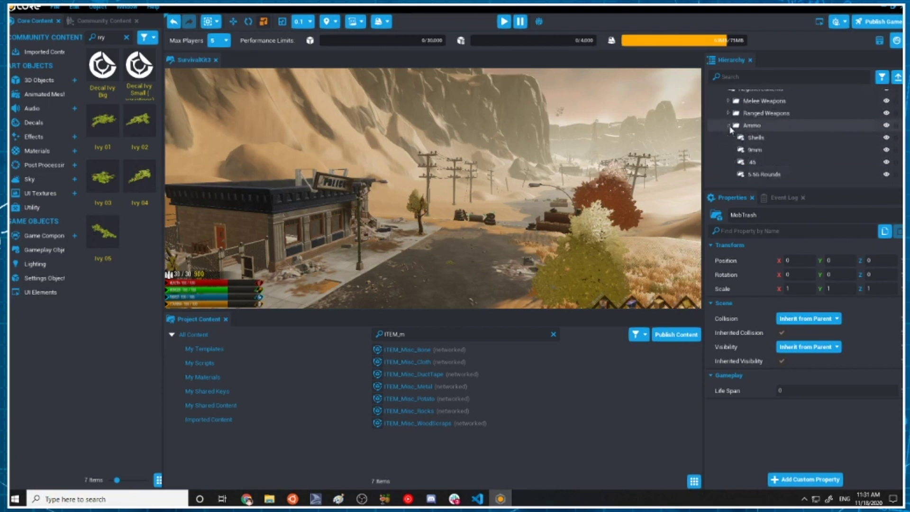
scroll(751, 123, "down", 2)
scroll(754, 115, "down", 3)
left_click(729, 116)
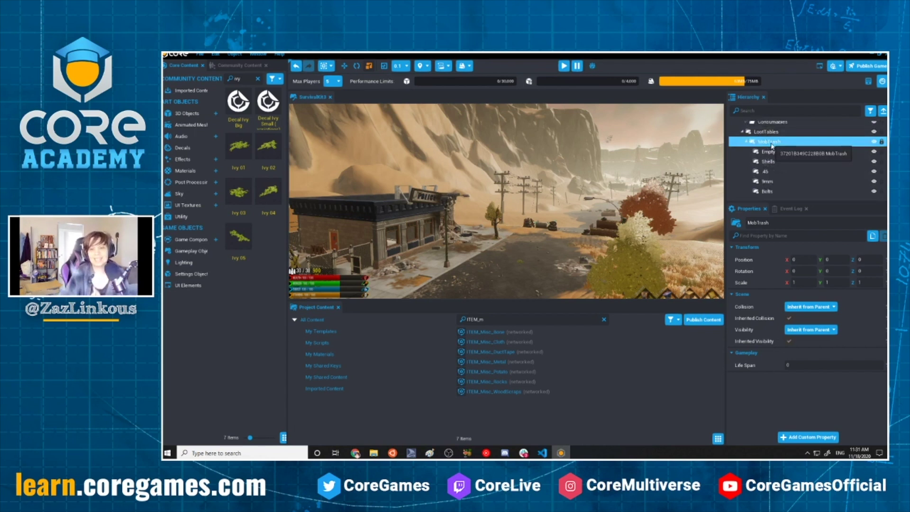
scroll(771, 146, "up", 4)
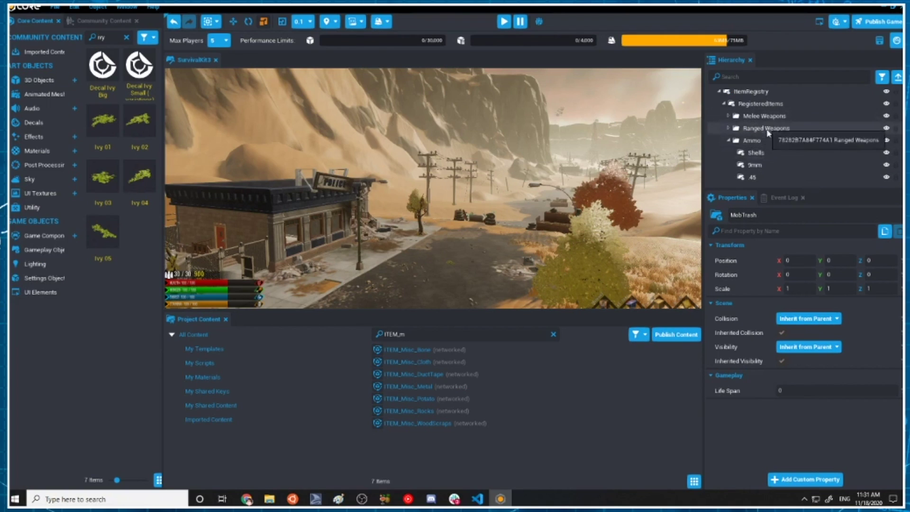
scroll(778, 157, "down", 2)
scroll(761, 156, "down", 3)
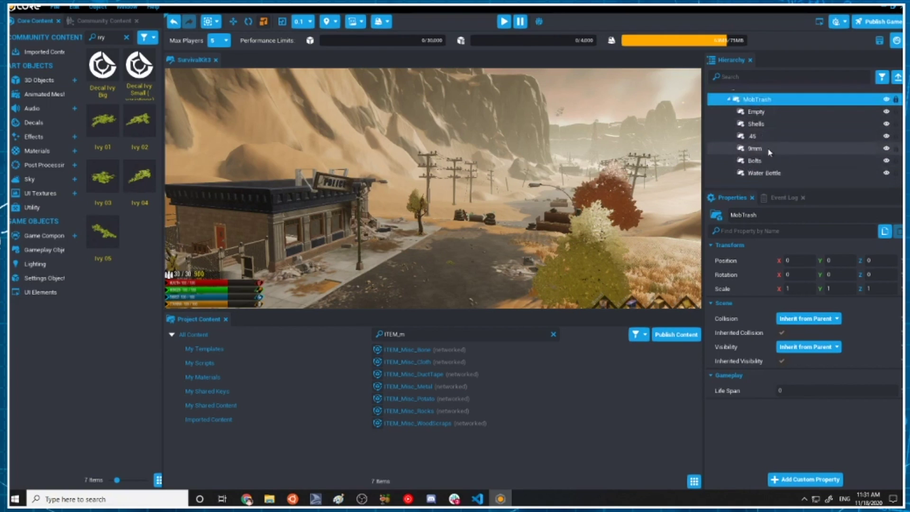
Inspect the custom properties of the Empty and Shells entries in the MobTrash loot table
left_click(768, 114)
left_click(781, 124)
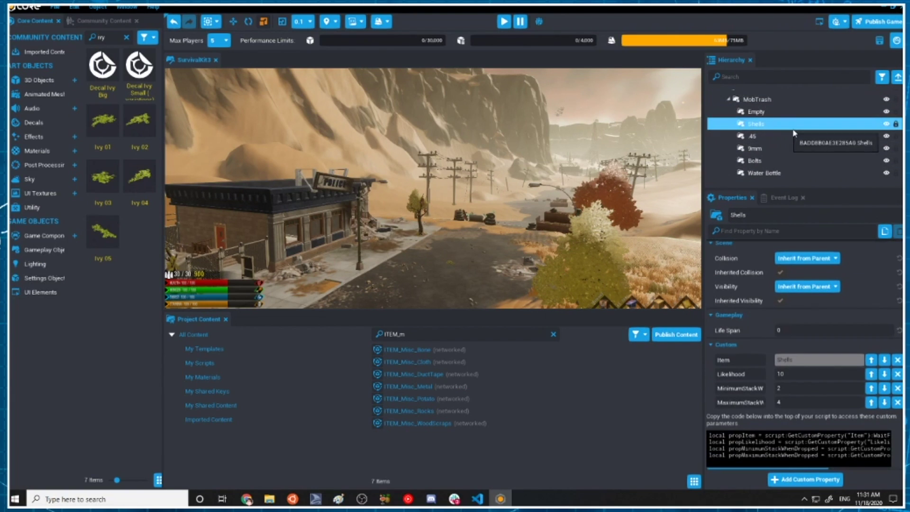
scroll(781, 152, "down", 1)
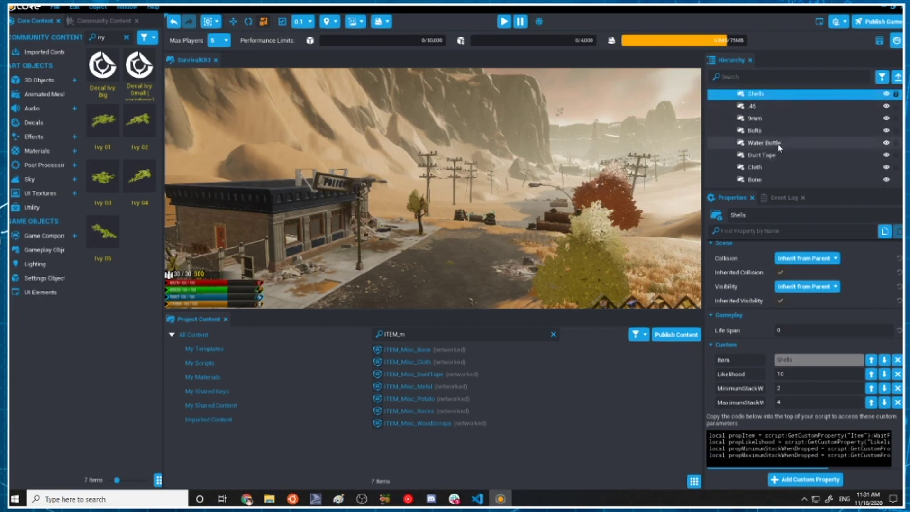
Duplicate the Water Bottle entry in the MobTrash loot table and rename the copy Potato
left_click(781, 142)
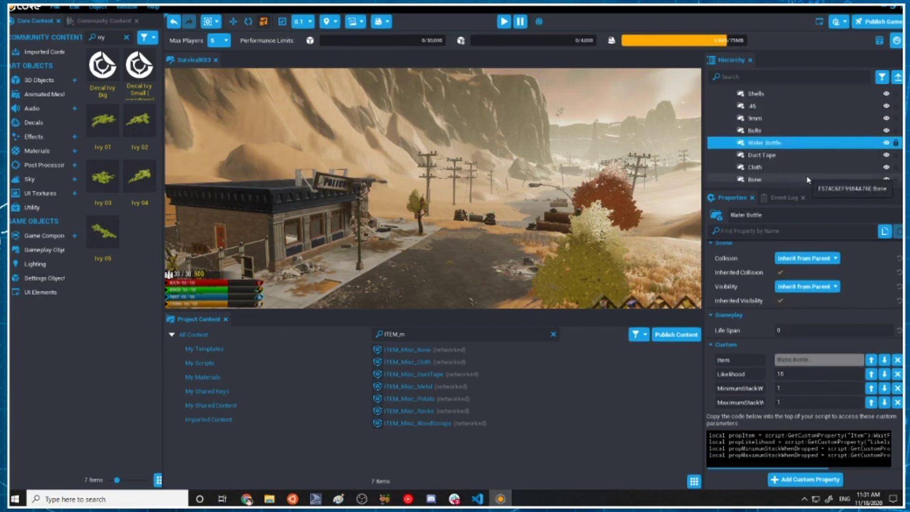
scroll(809, 180, "down", 2)
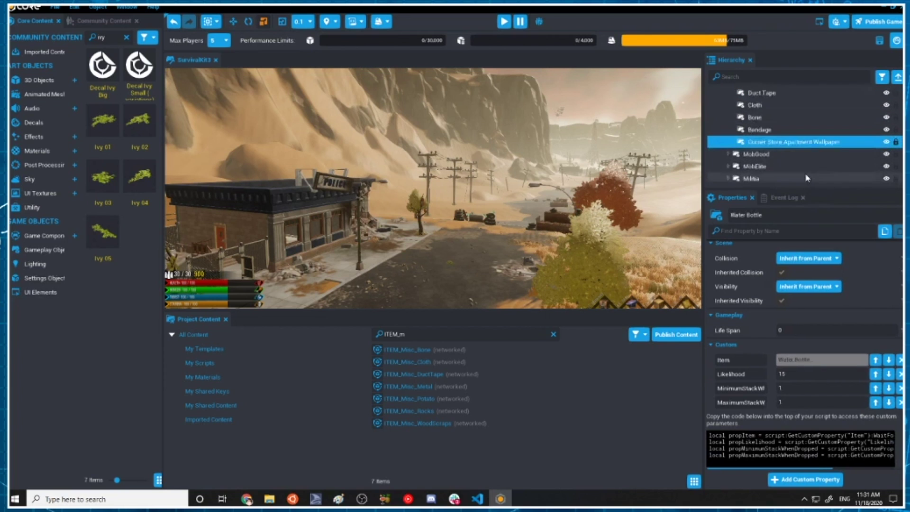
double_click(840, 143)
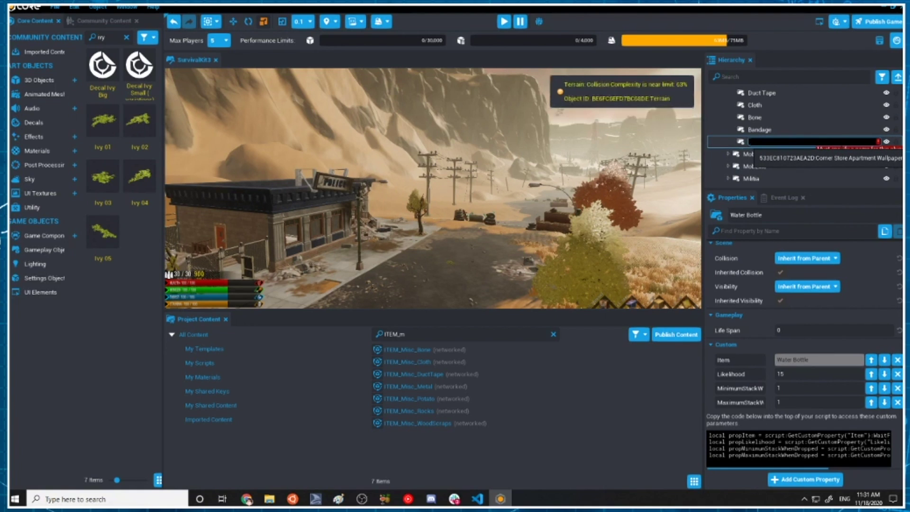
left_click(845, 152)
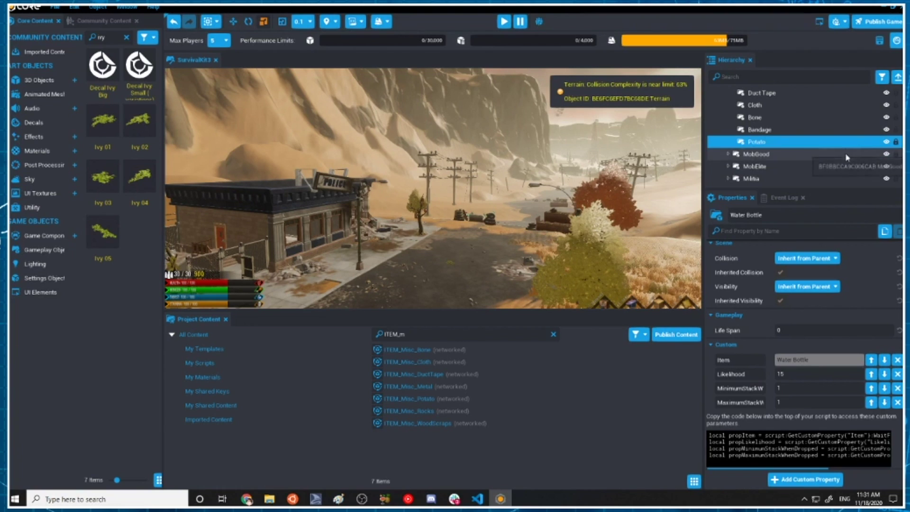
left_click(767, 143)
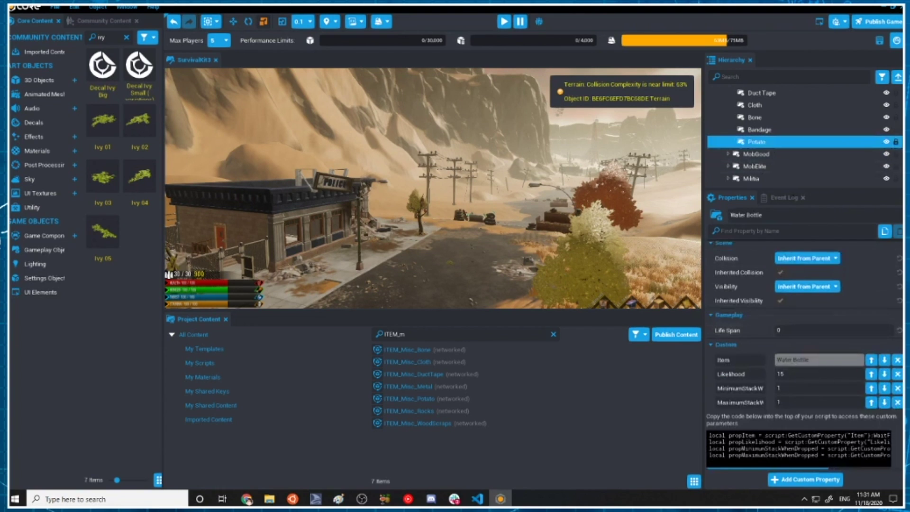
left_click_drag(764, 215, 628, 204)
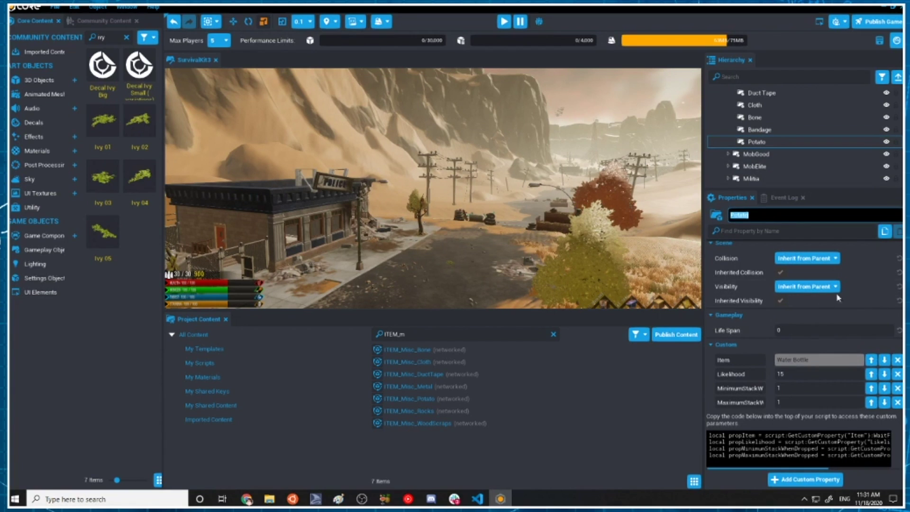
type("Water Bottle")
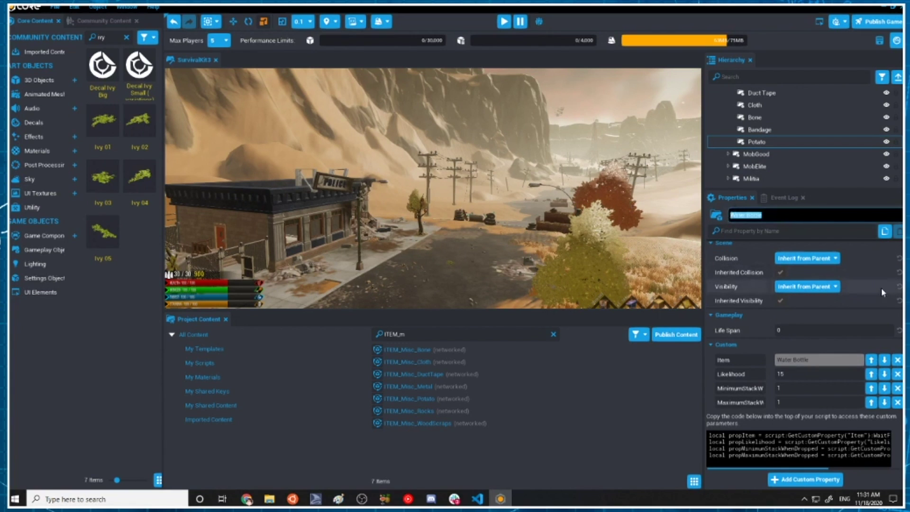
key("Return")
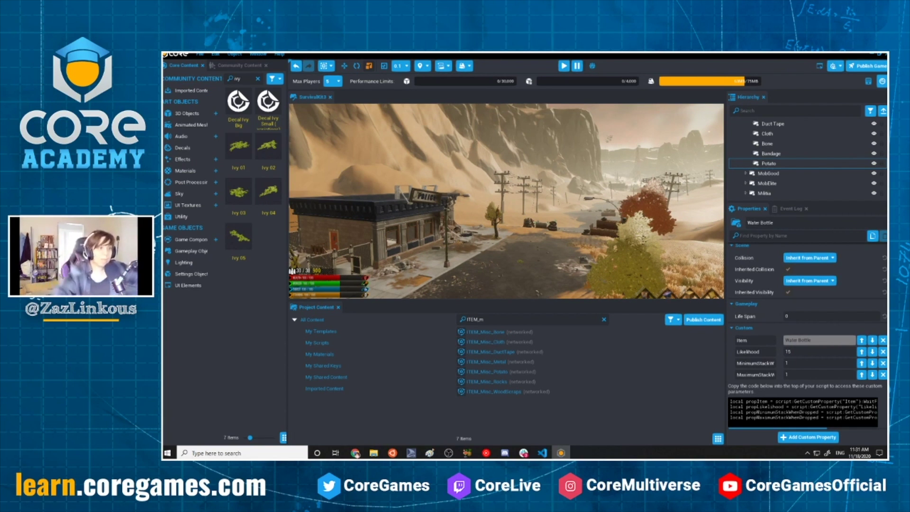
Try to assign the registered Potato from Crafting Materials as the Item of the new Potato loot entry
scroll(805, 284, "up", 2)
scroll(803, 163, "up", 6)
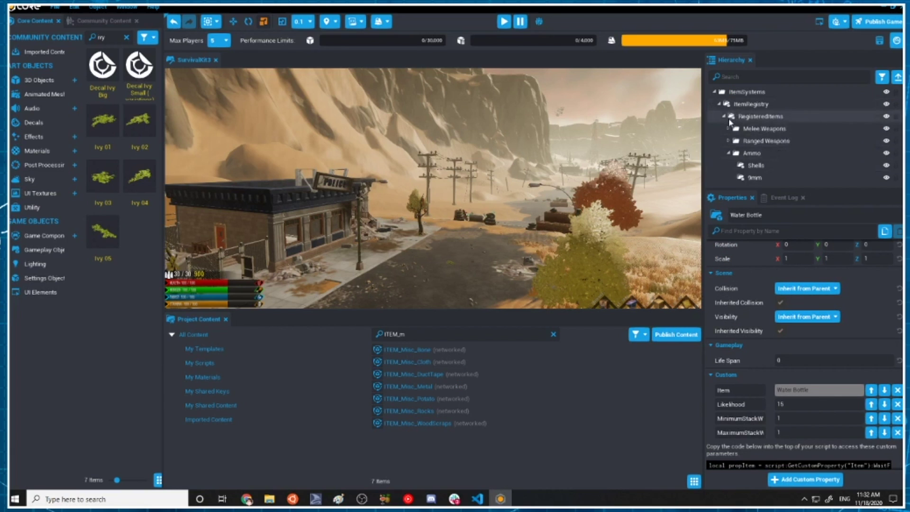
scroll(758, 152, "down", 3)
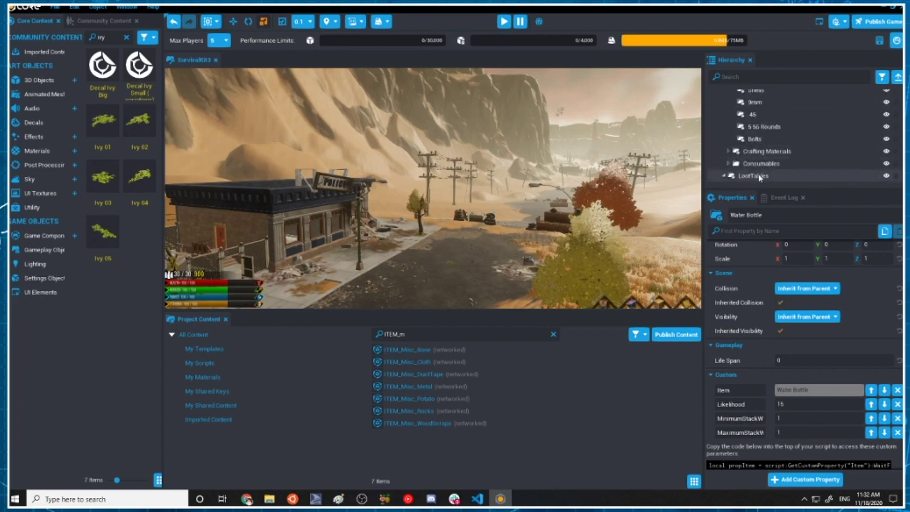
left_click(728, 152)
scroll(753, 151, "down", 4)
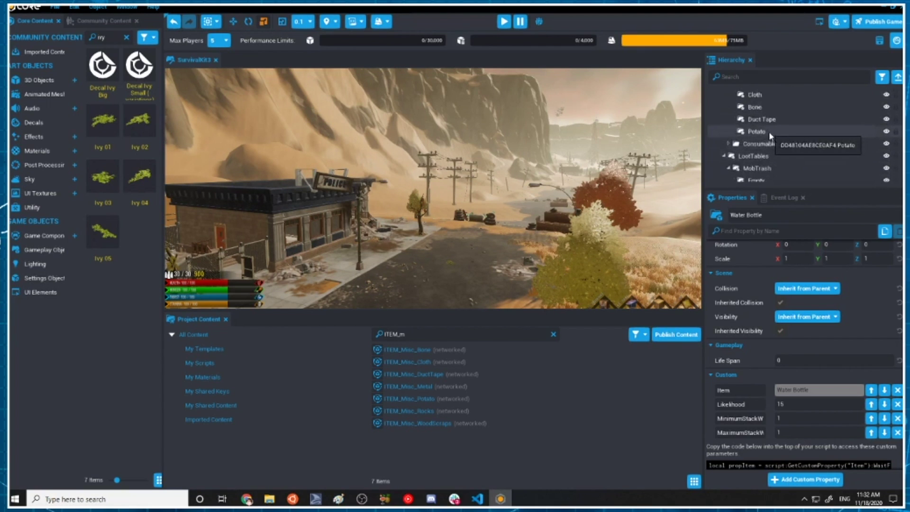
left_click_drag(769, 133, 817, 391)
left_click_drag(768, 131, 795, 386)
left_click_drag(795, 386, 795, 386)
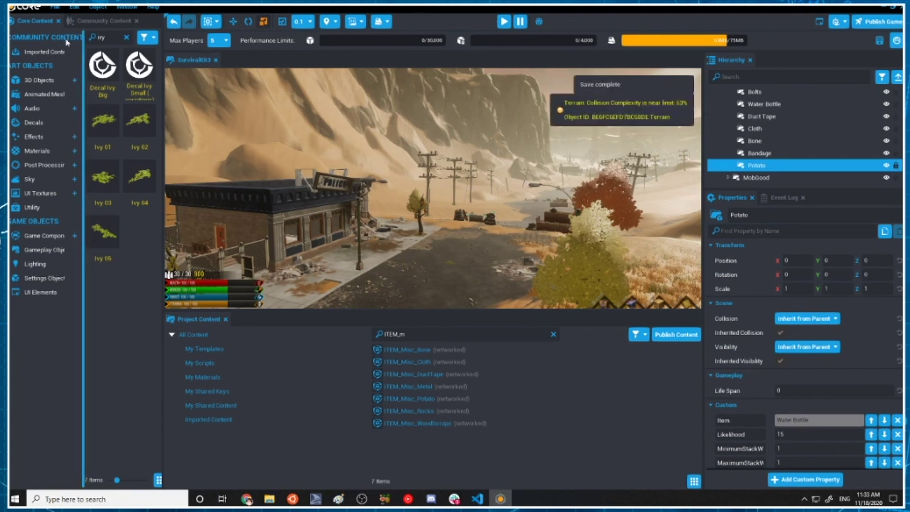
Expand RegisteredItems and Crafting Materials in the ItemRegistry and inspect the registered Potato's custom properties
left_click(54, 7)
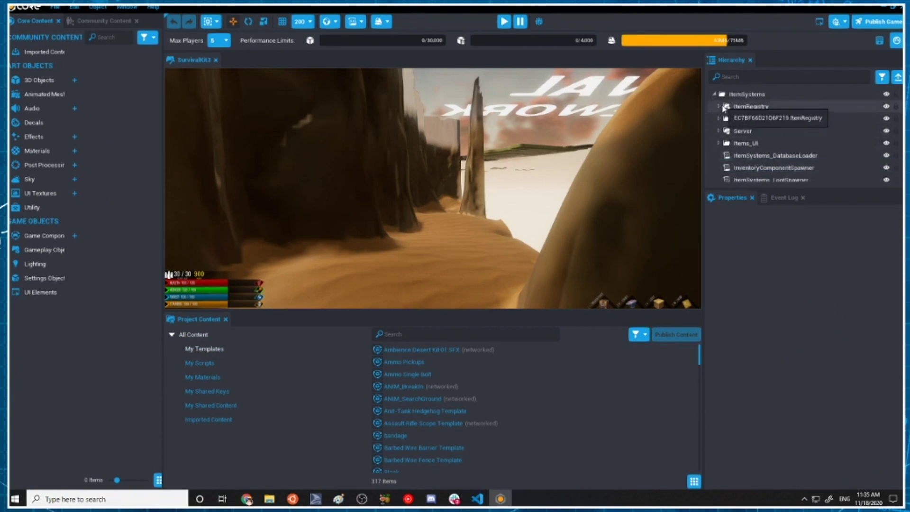
scroll(754, 142, "down", 3)
scroll(725, 146, "up", 2)
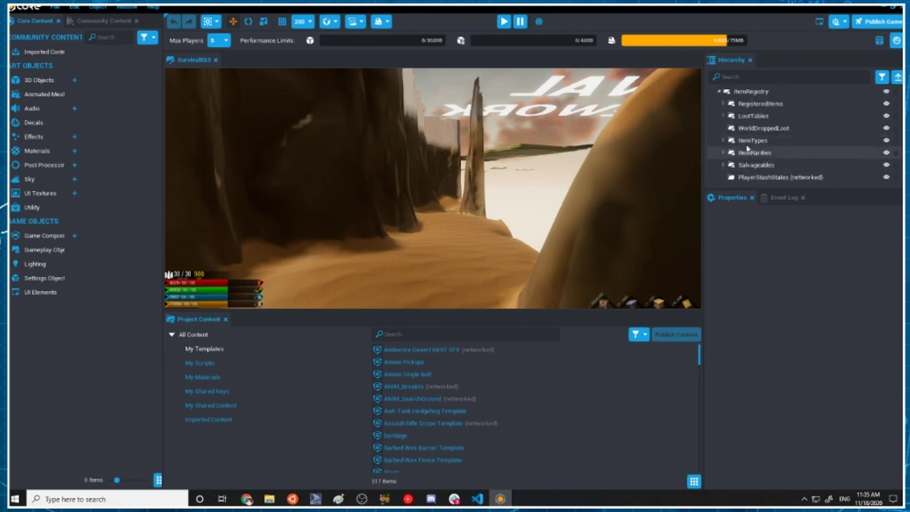
scroll(763, 154, "down", 2)
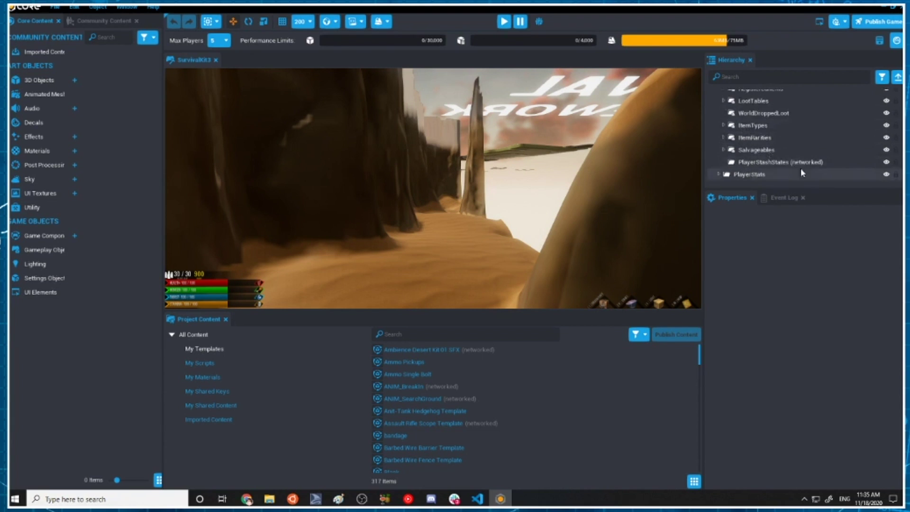
scroll(801, 168, "up", 2)
scroll(785, 166, "up", 1)
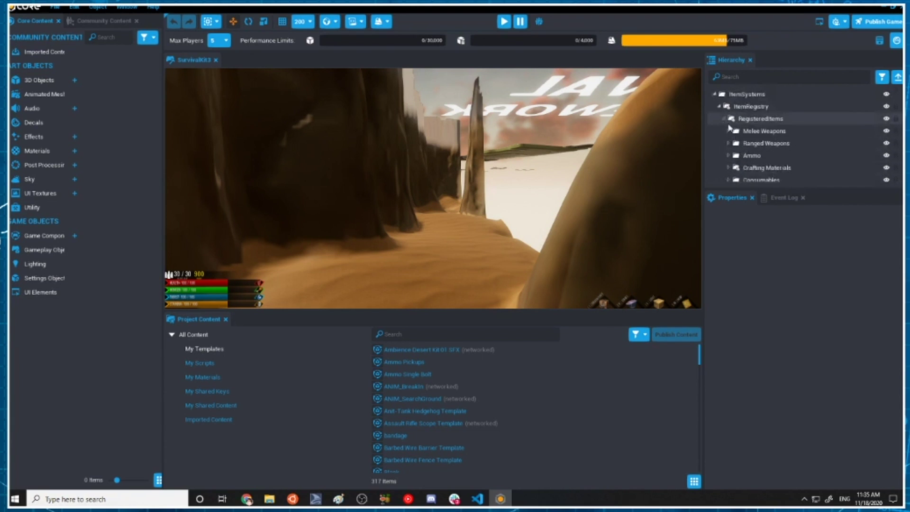
left_click(728, 167)
scroll(739, 175, "down", 2)
scroll(758, 163, "down", 3)
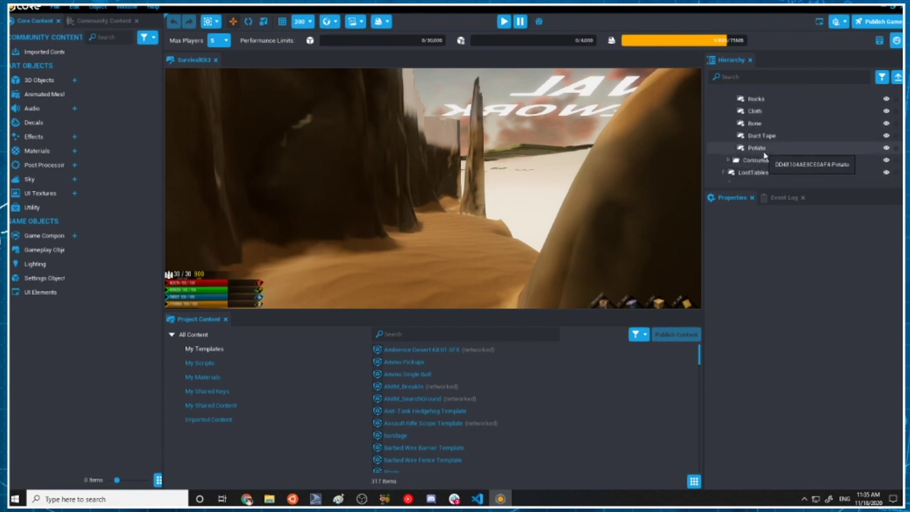
left_click(757, 148)
scroll(830, 371, "down", 1)
scroll(758, 166, "down", 1)
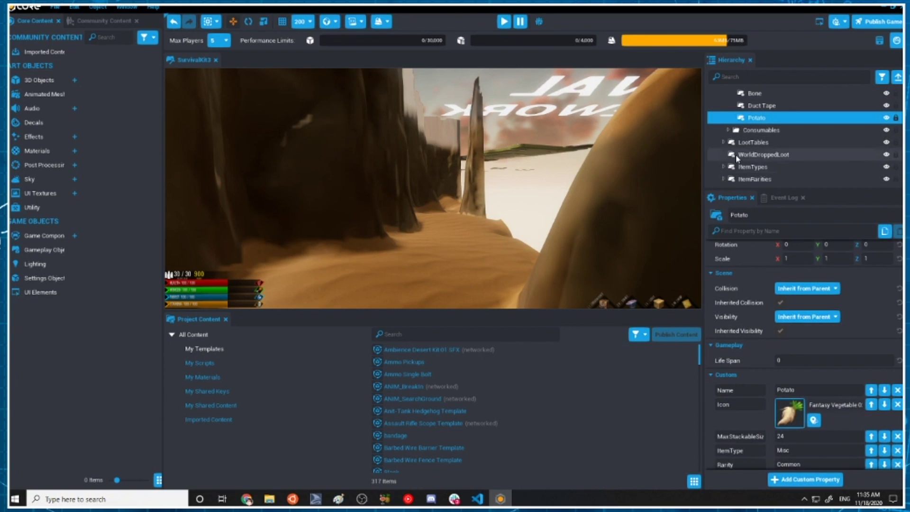
Expand the MobTrash loot table and delete the duplicate Water Bottle entry at its end
left_click(723, 143)
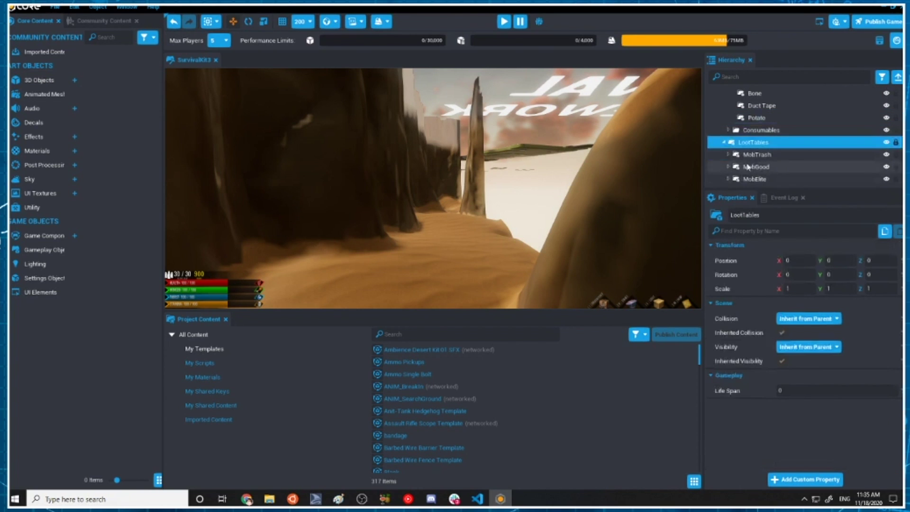
scroll(753, 163, "down", 2)
left_click(761, 111)
left_click(728, 109)
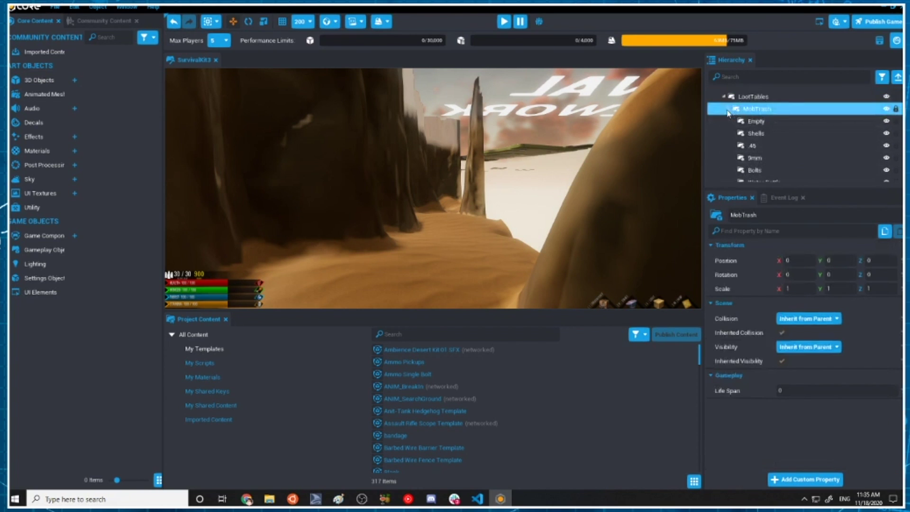
scroll(744, 133, "down", 2)
left_click(778, 172)
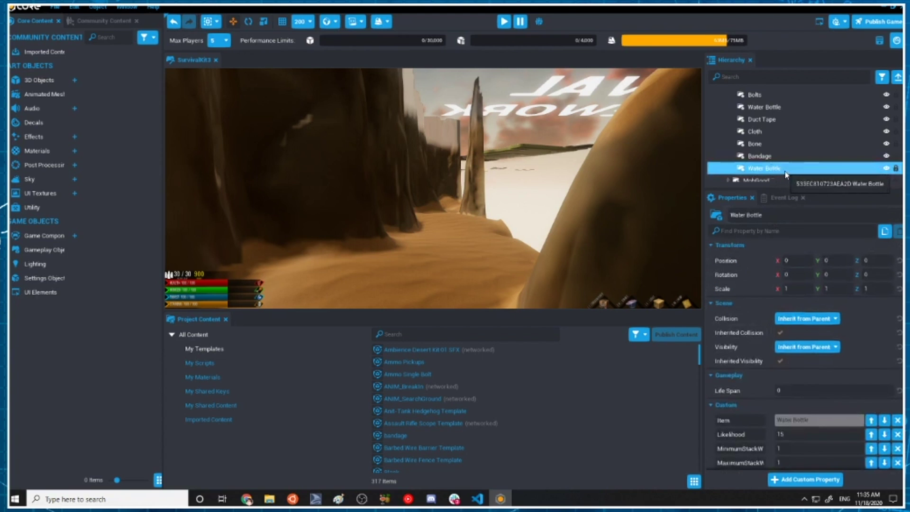
key("Delete")
Duplicate the Bandage entry in the MobTrash loot table and rename the copy Potato
left_click(759, 156)
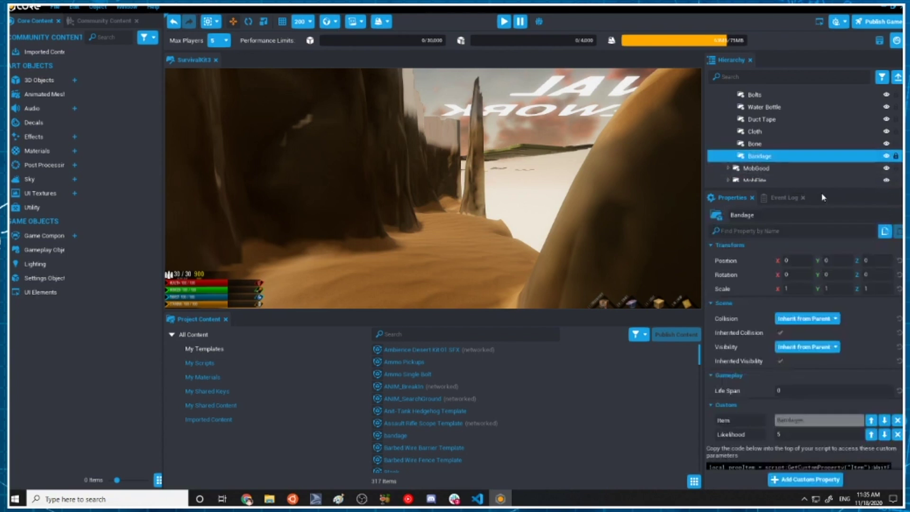
right_click(768, 164)
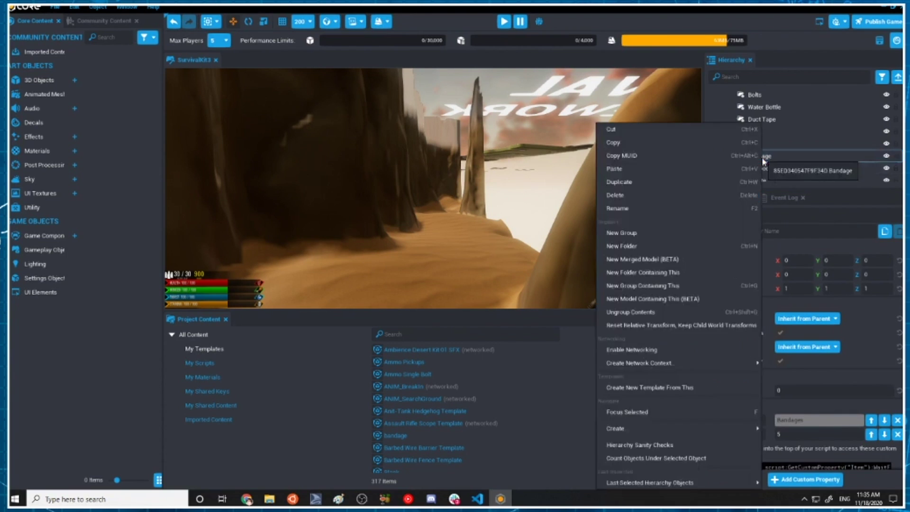
left_click(682, 181)
key("F2")
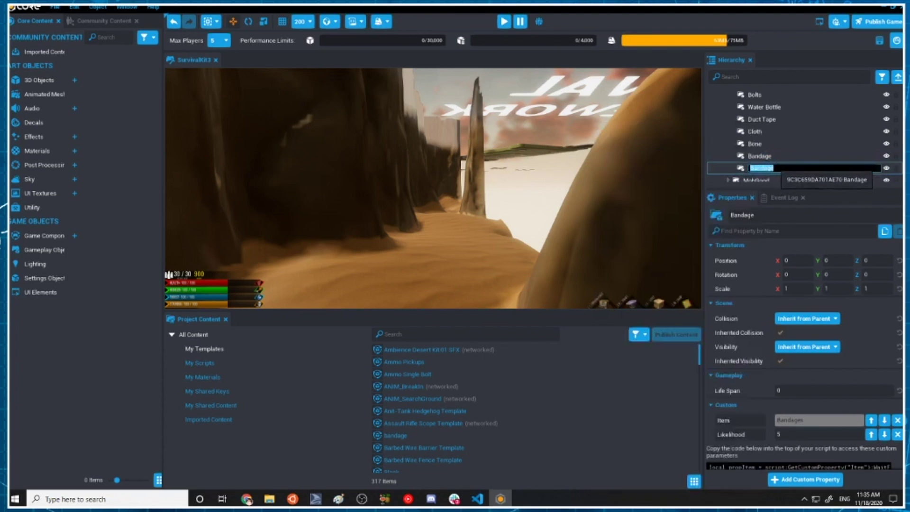
left_click_drag(773, 168, 750, 168)
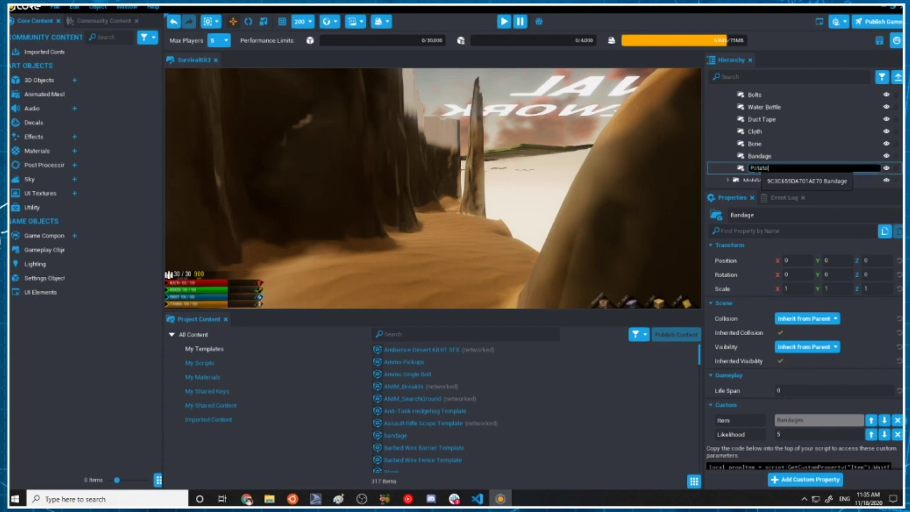
key("Return")
Assign the registered Potato from Crafting Materials as the Item of the new MobTrash Potato entry
scroll(805, 306, "down", 1)
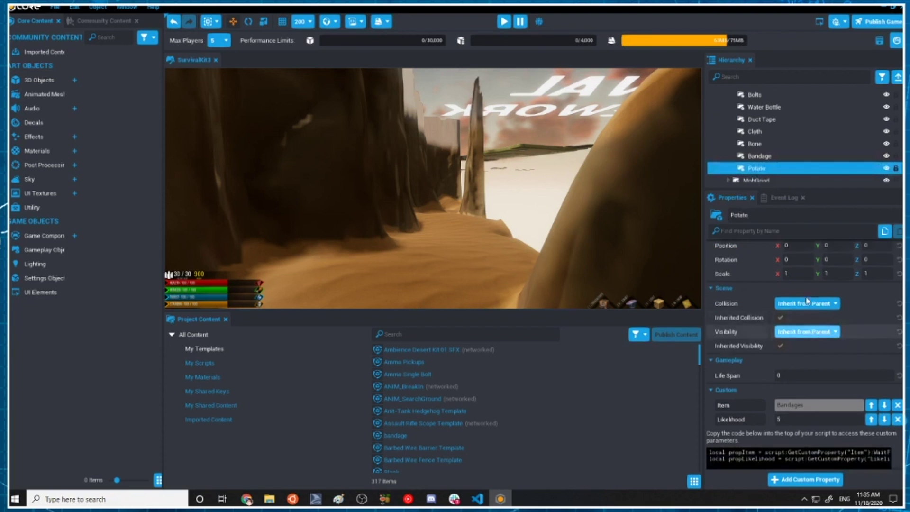
scroll(846, 393, "down", 1)
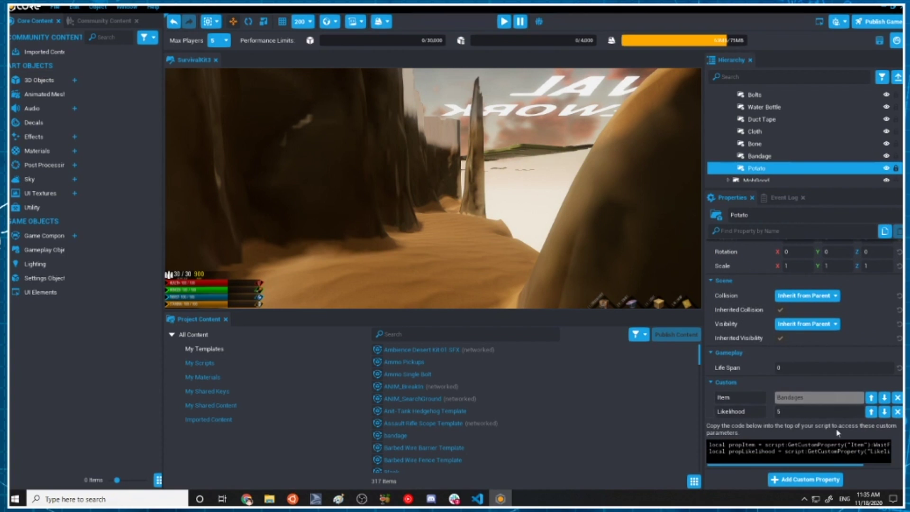
scroll(774, 151, "up", 4)
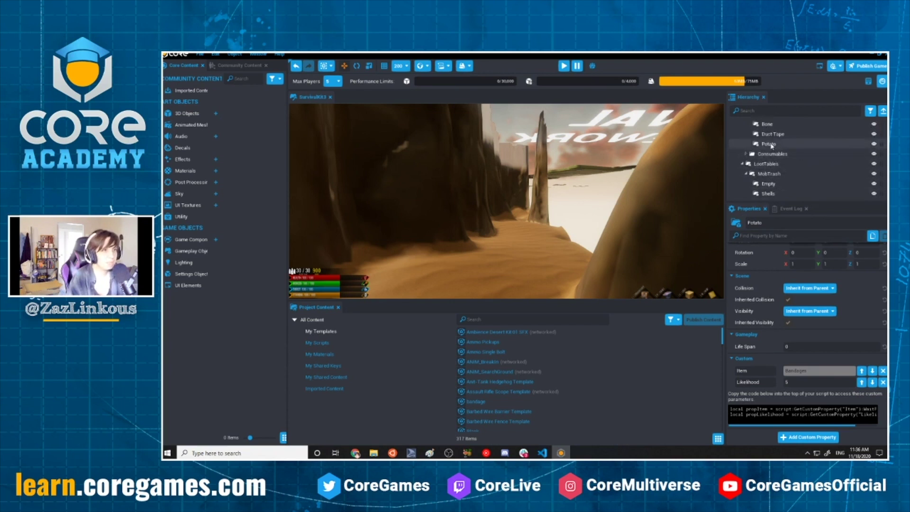
left_click_drag(769, 141, 807, 374)
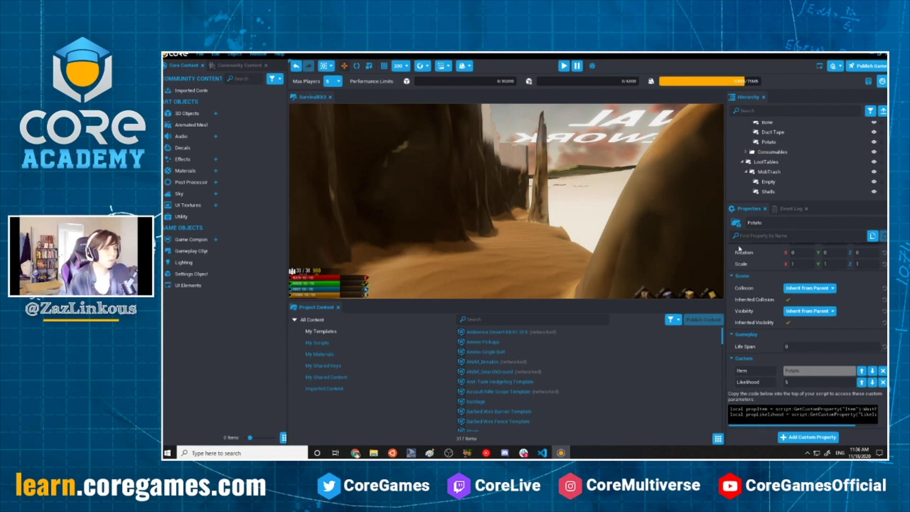
Set the Likelihood of the Potato entry in the MobTrash loot table to 20
double_click(769, 142)
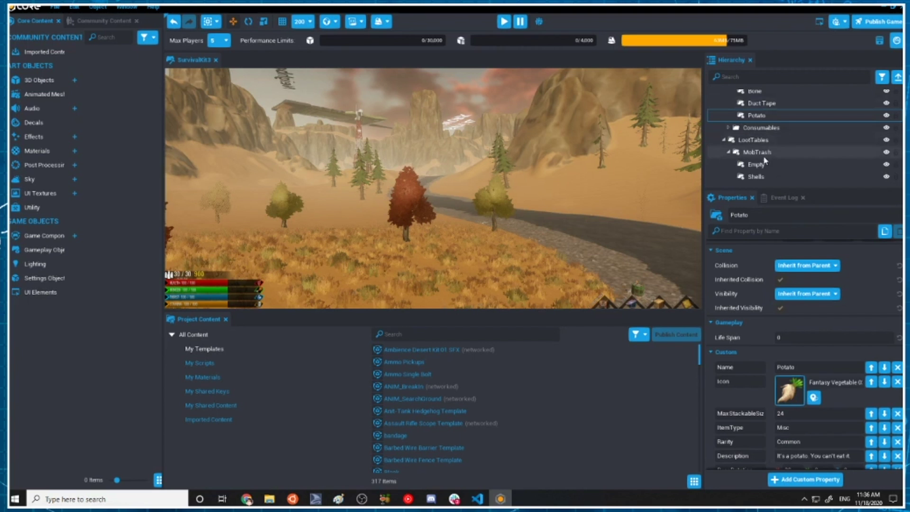
scroll(784, 164, "down", 3)
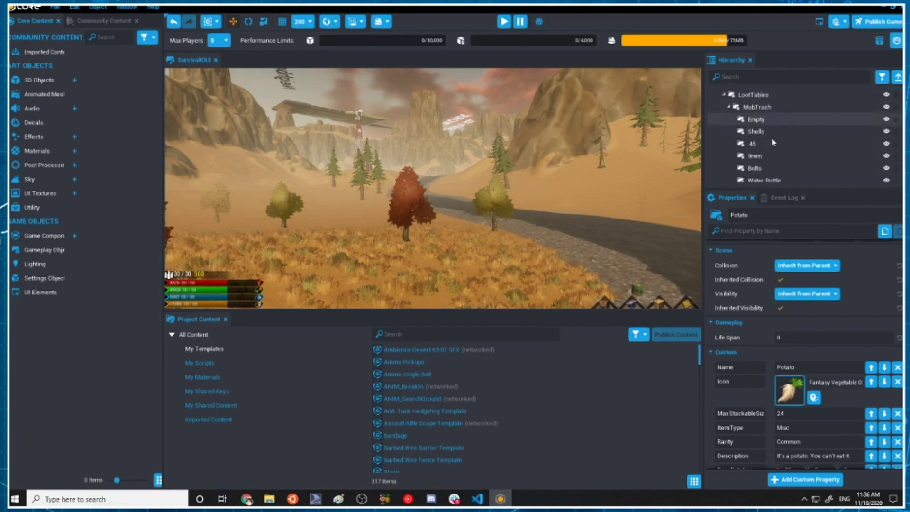
scroll(772, 142, "down", 5)
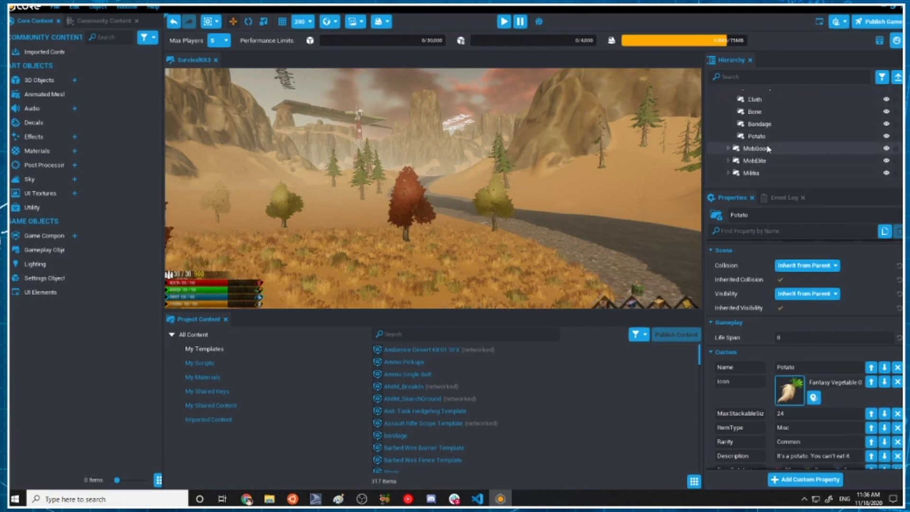
left_click(761, 137)
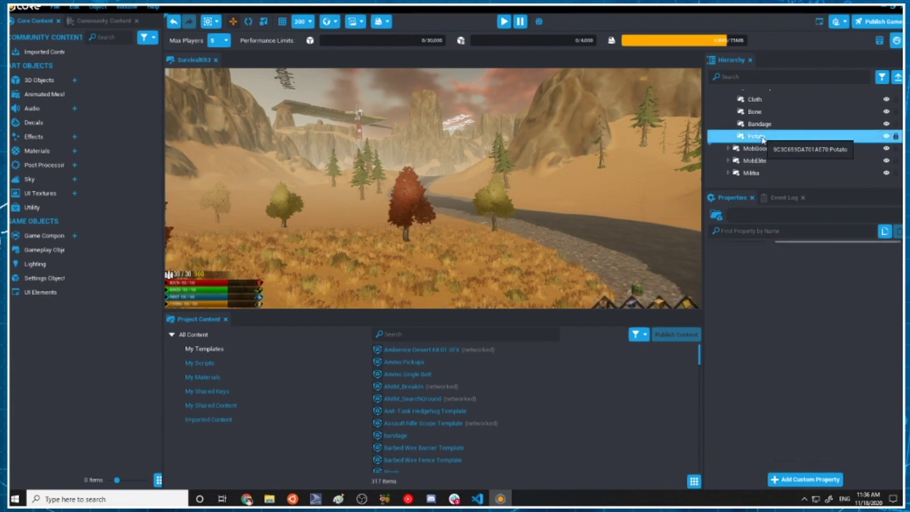
left_click(762, 137)
left_click(801, 411)
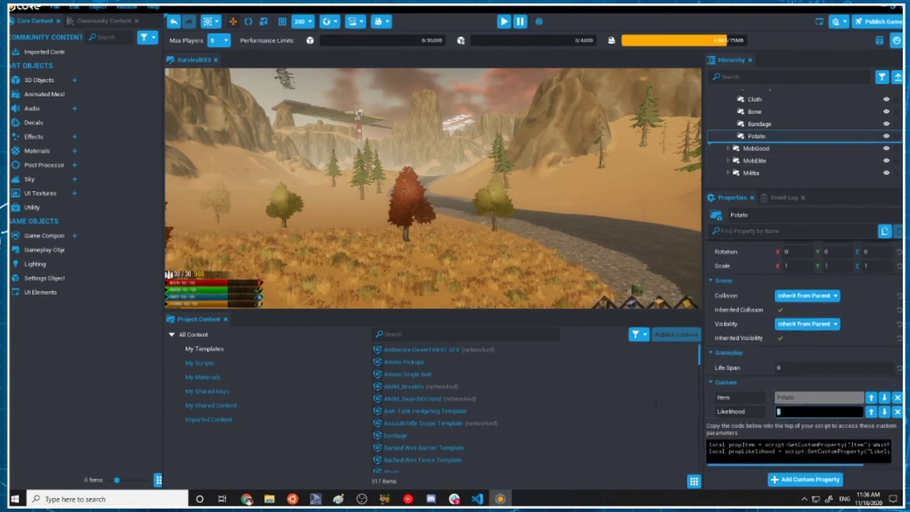
type("20")
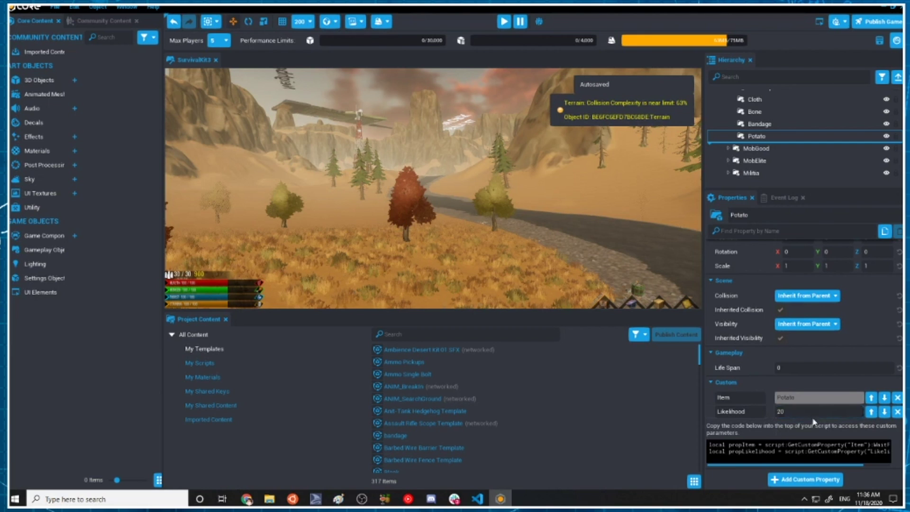
Duplicate the MobTrash Potato entry and move the copy into the TrashCan loot table after Fruit
double_click(756, 136)
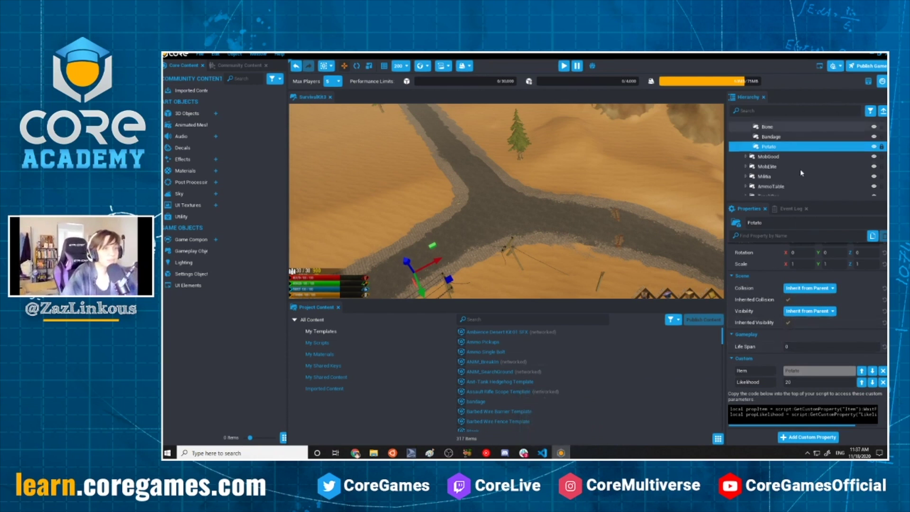
scroll(799, 169, "down", 2)
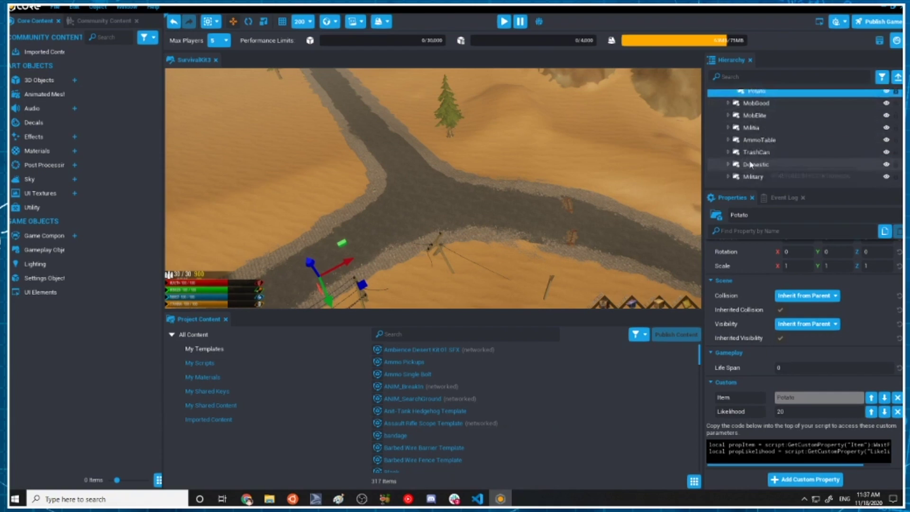
scroll(762, 142, "up", 1)
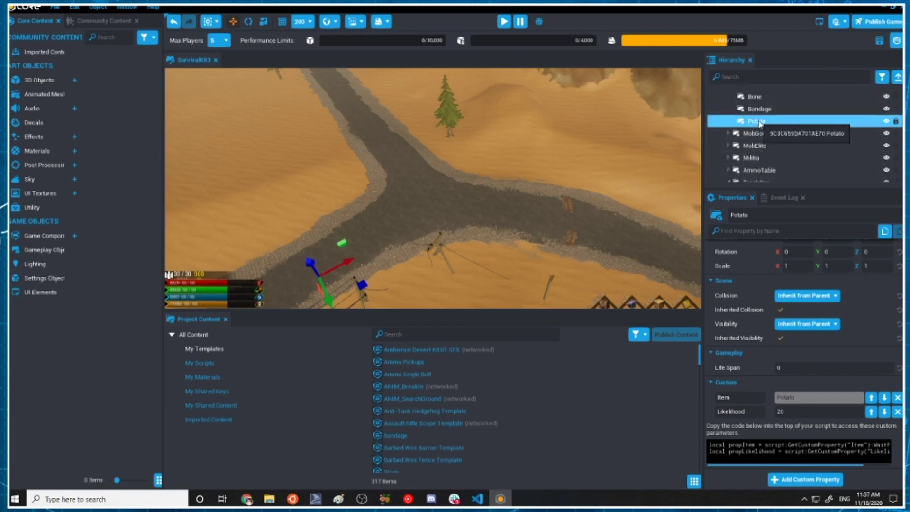
double_click(759, 122)
key("BackSpace")
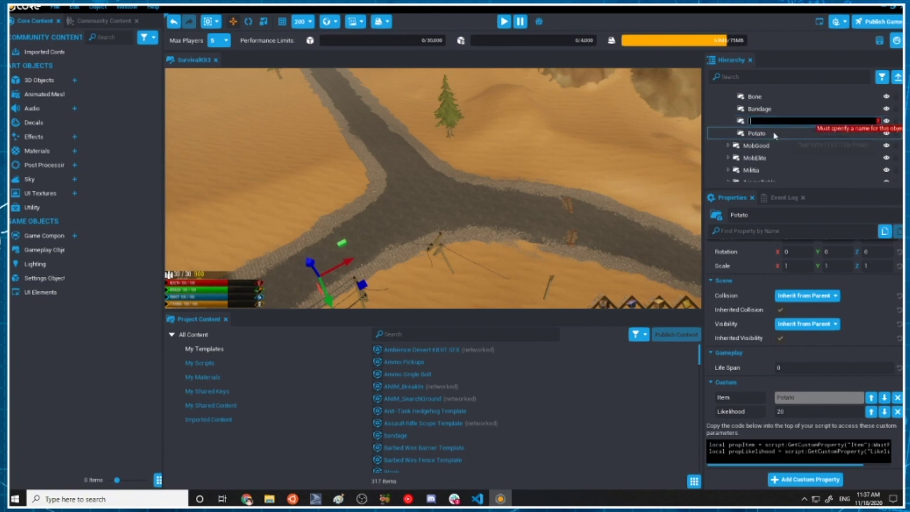
left_click(797, 134)
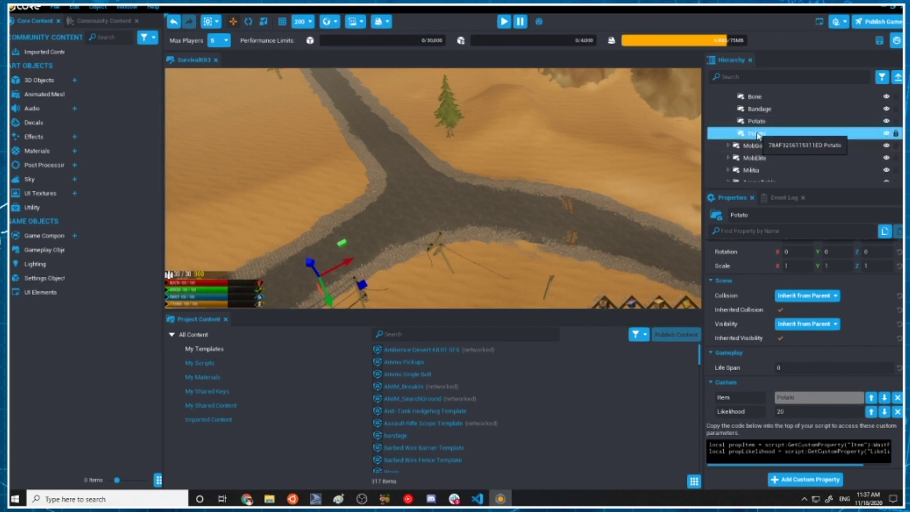
left_click_drag(757, 135, 769, 150)
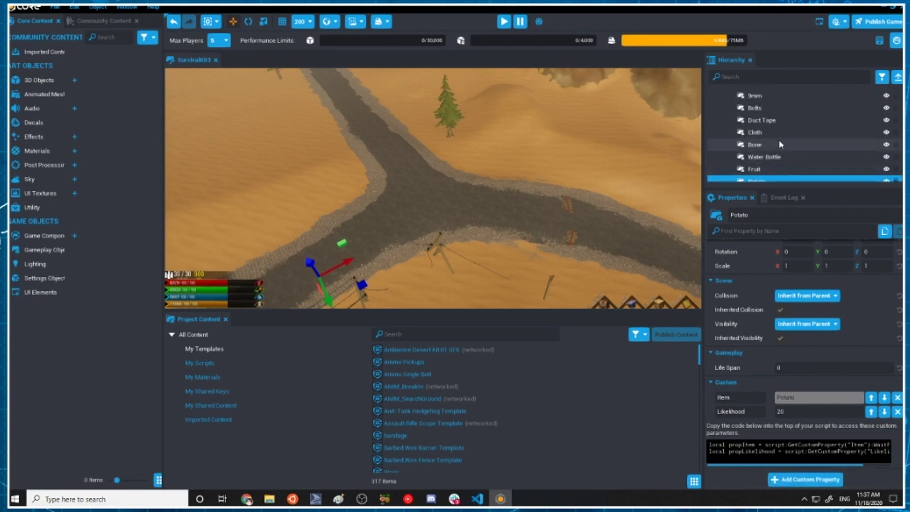
scroll(780, 144, "down", 2)
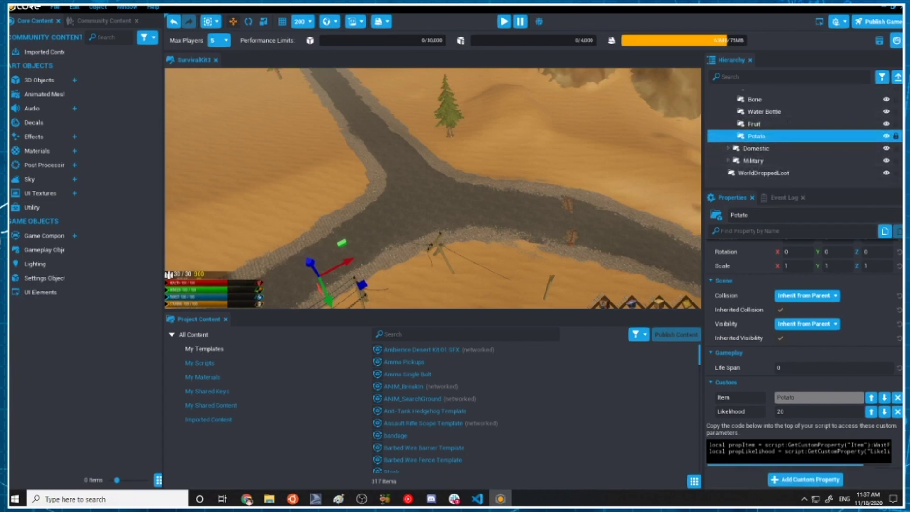
Enlarge the Hierarchy area and collapse ItemRegistry to expose the other groups of the Gameplay Systems folder
right_click_drag(599, 198, 557, 137)
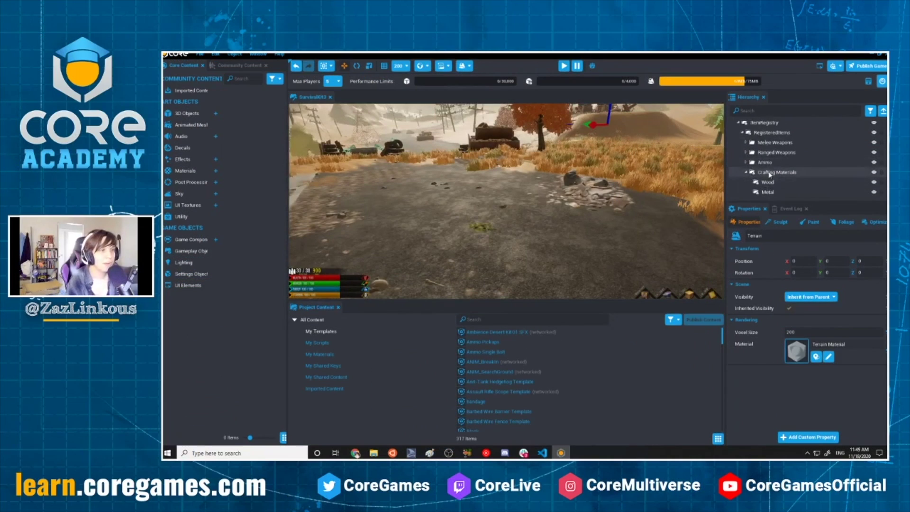
scroll(769, 175, "down", 2)
scroll(777, 151, "up", 5)
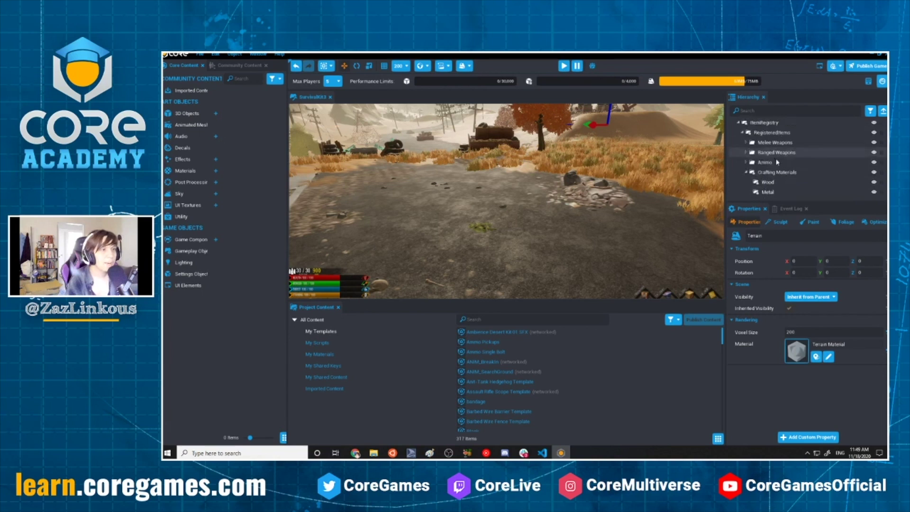
left_click_drag(802, 201, 802, 434)
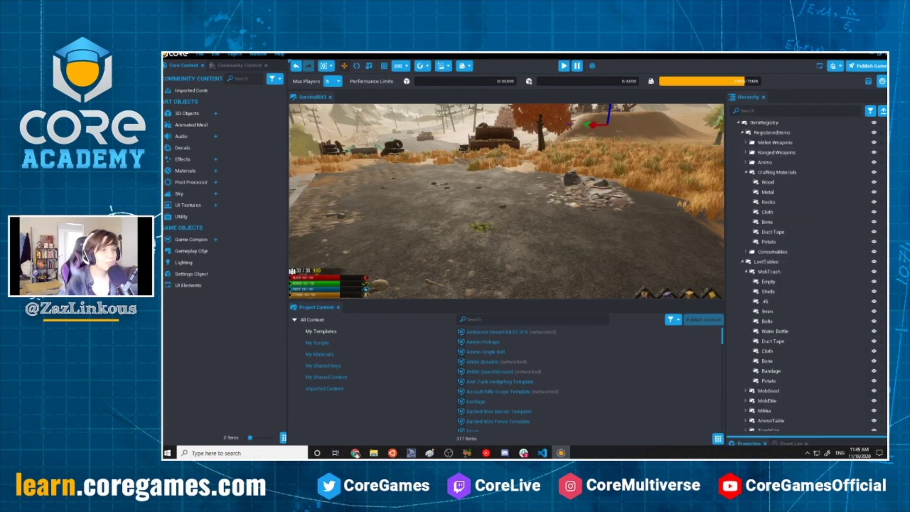
scroll(776, 261, "up", 4)
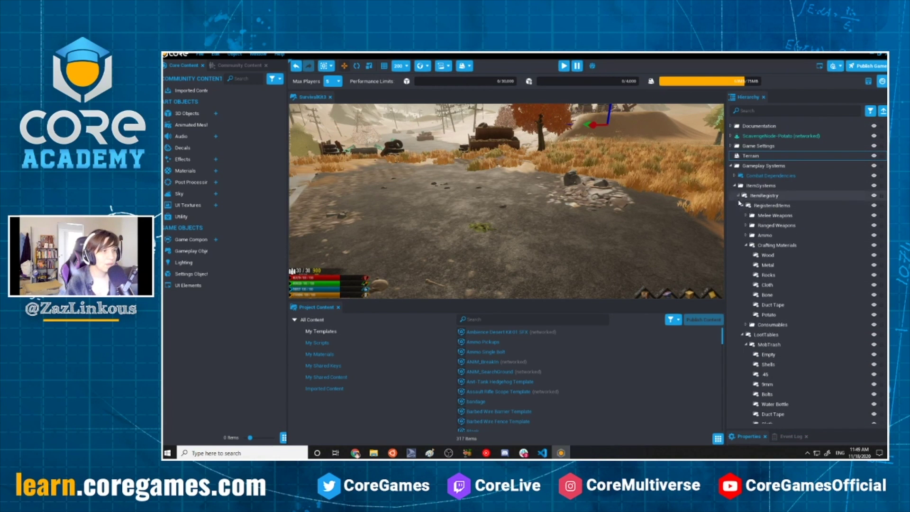
left_click(740, 196)
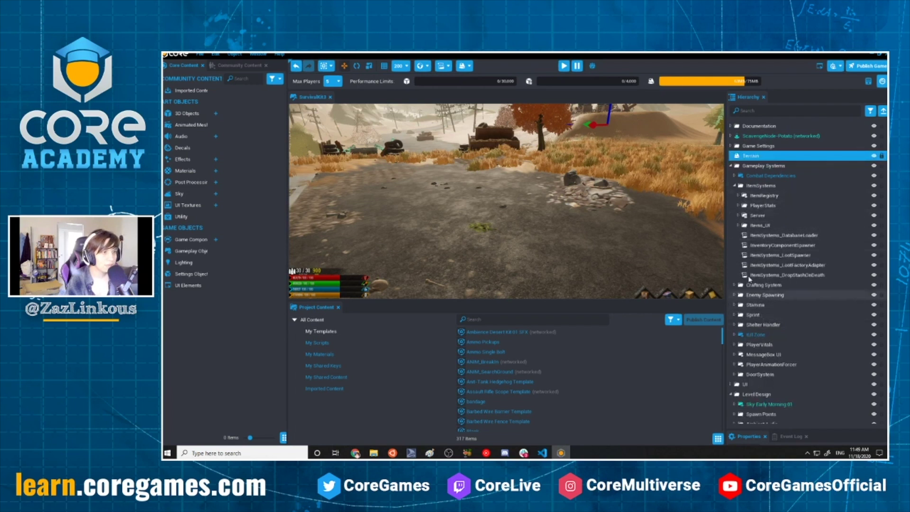
Collapse ItemSystems, expand the Crafting System's Recipes Registry down to Consumables, and select the Bandage recipe
left_click(734, 185)
left_click(734, 195)
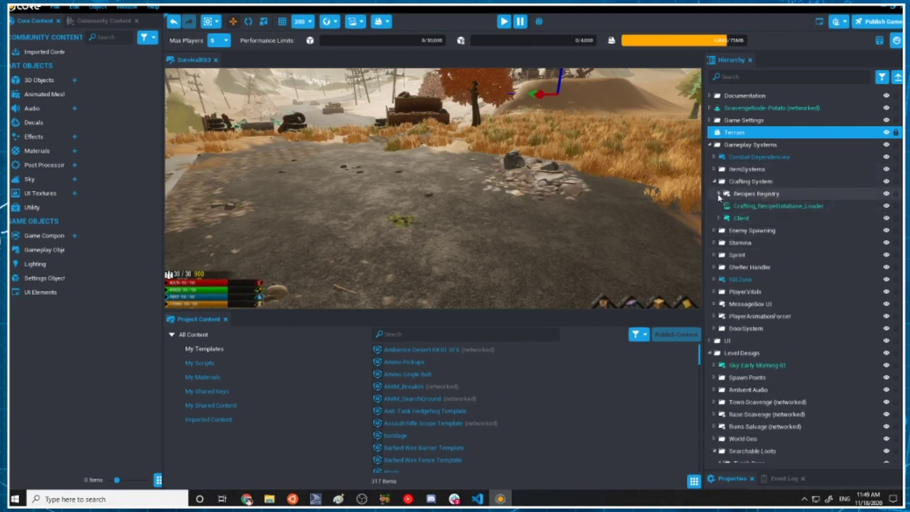
left_click(738, 205)
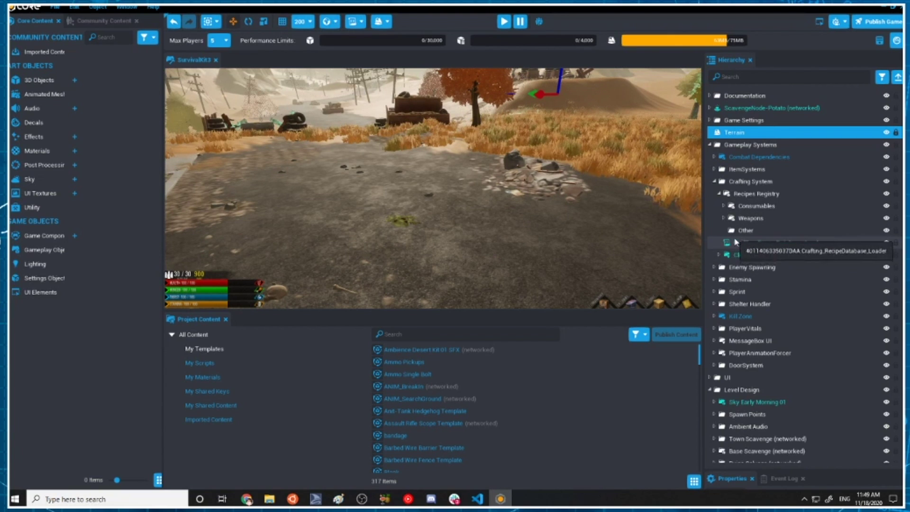
left_click(723, 206)
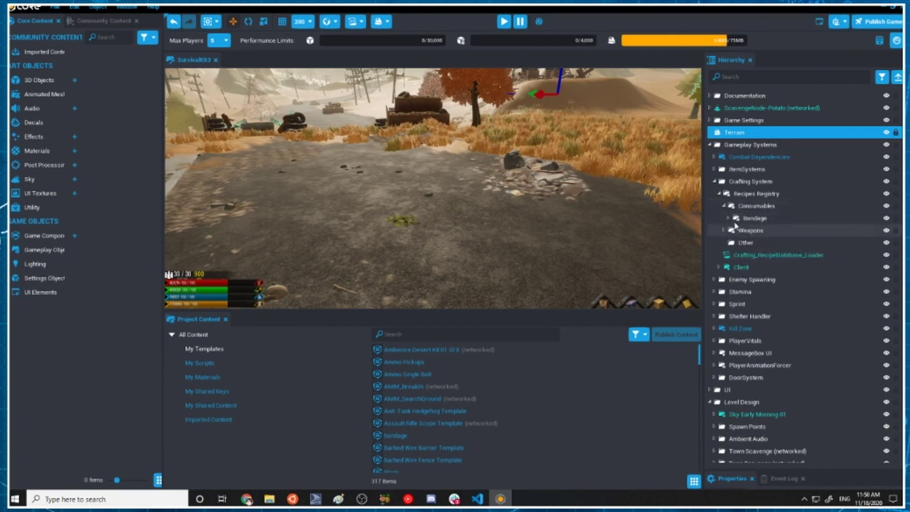
left_click(745, 207)
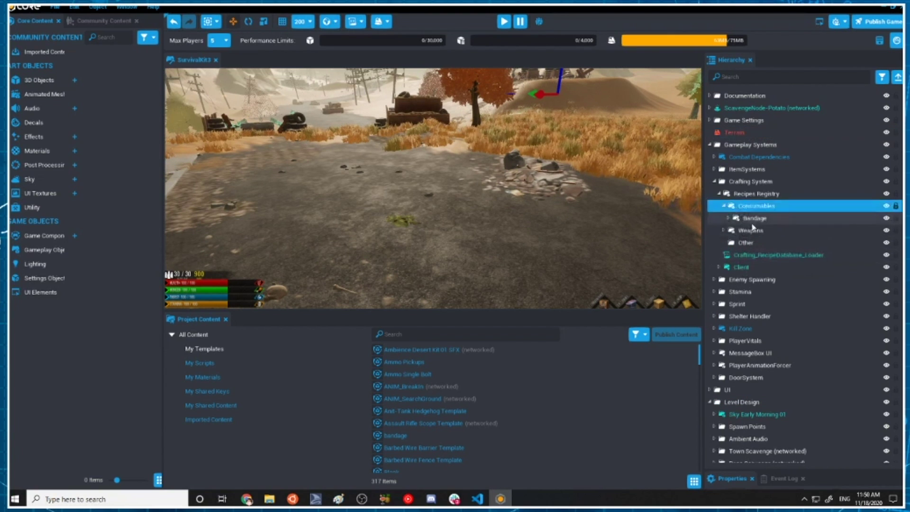
left_click(749, 219)
scroll(761, 393, "down", 3)
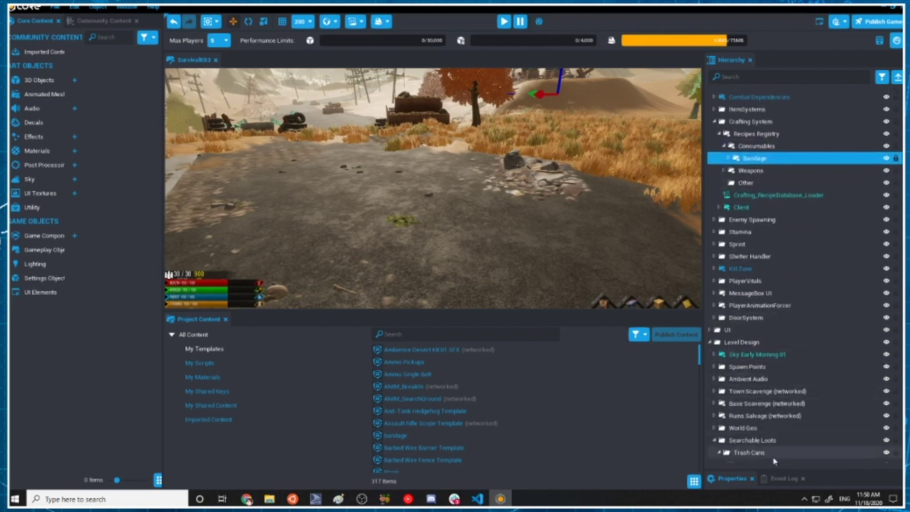
Enlarge the Properties area and examine the Bandage recipe's Reward and CraftTime custom properties
left_click(783, 476)
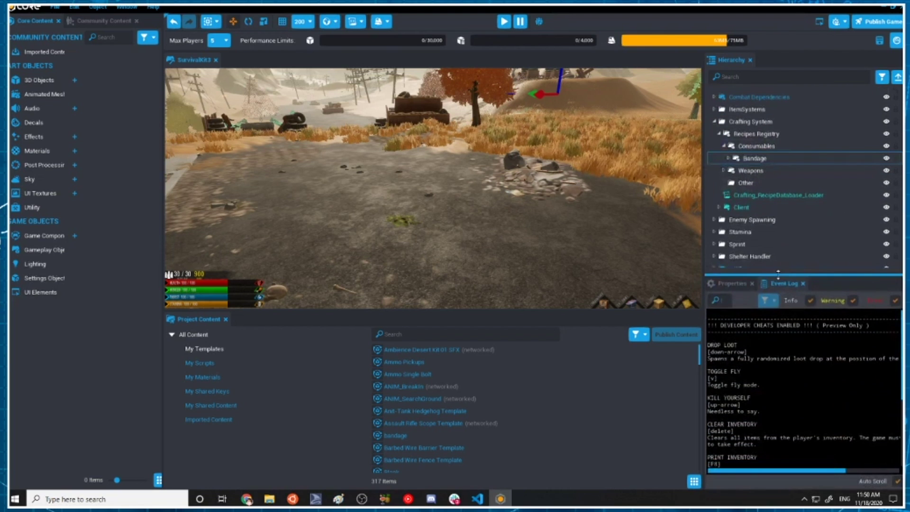
left_click(732, 283)
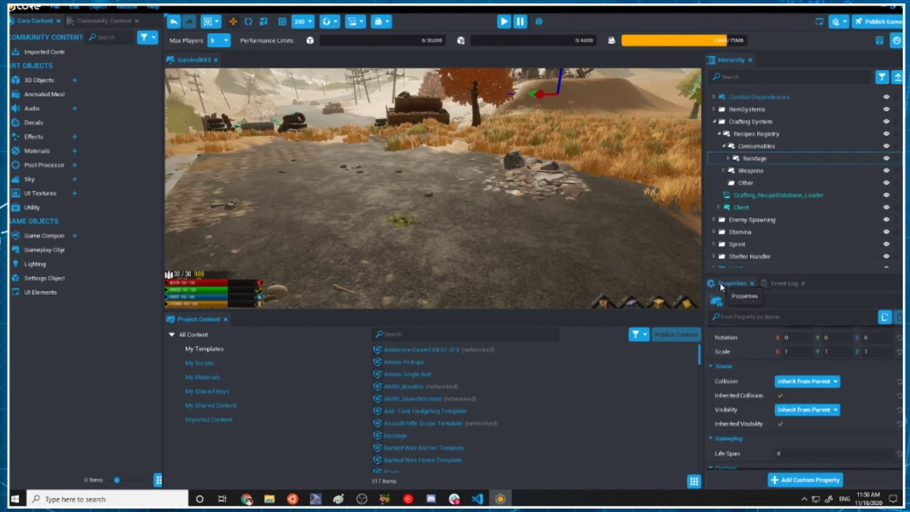
scroll(828, 406, "down", 3)
scroll(824, 414, "up", 2)
scroll(802, 383, "down", 2)
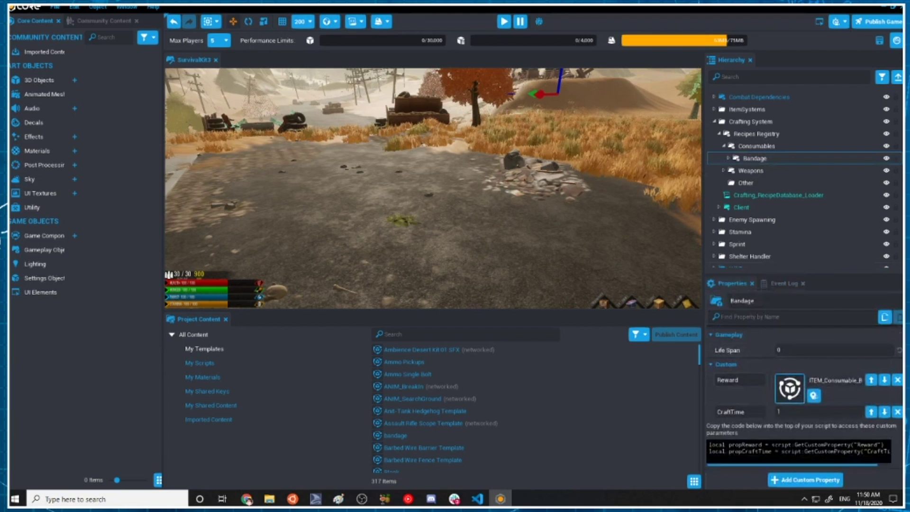
Examine the Requirement and Count of the Bandage recipe's Material Duct Tape and Material Cloth ingredients, and reselect the collapsed recipe
left_click(728, 158)
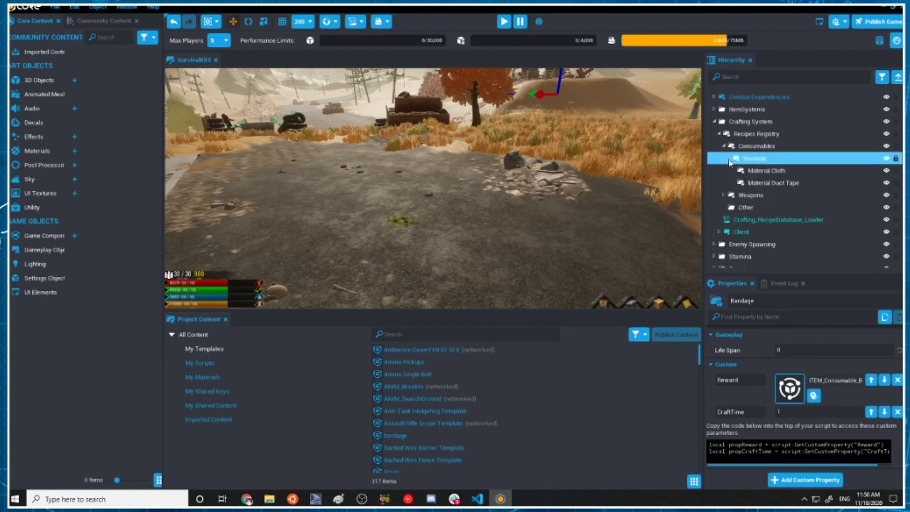
left_click(797, 172)
left_click(766, 183)
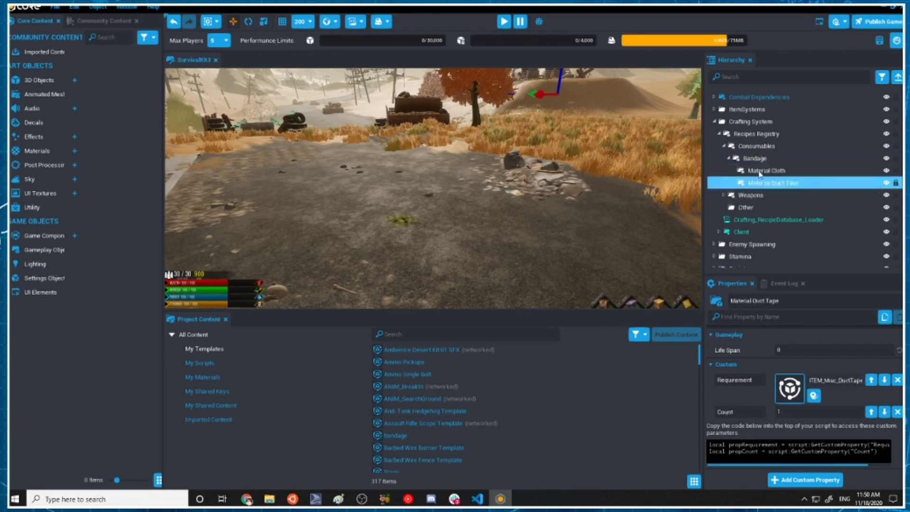
left_click(764, 170)
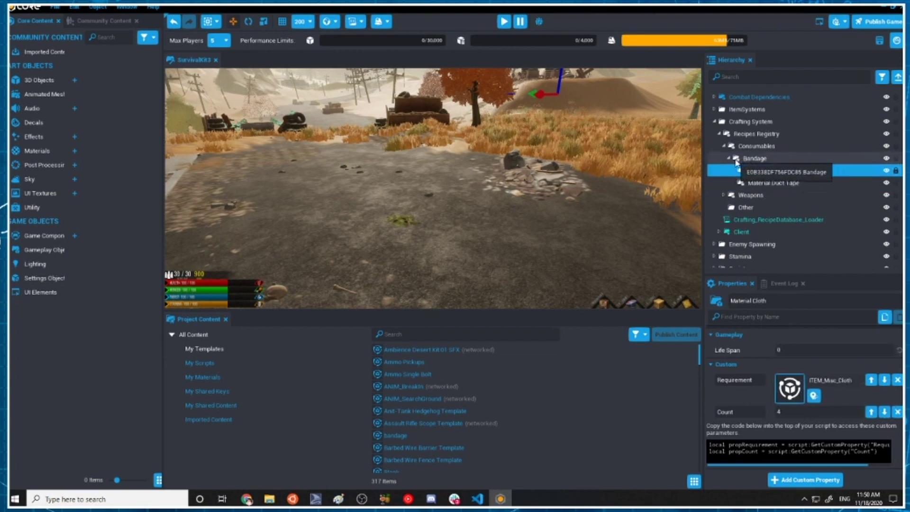
left_click(729, 159)
left_click(753, 158)
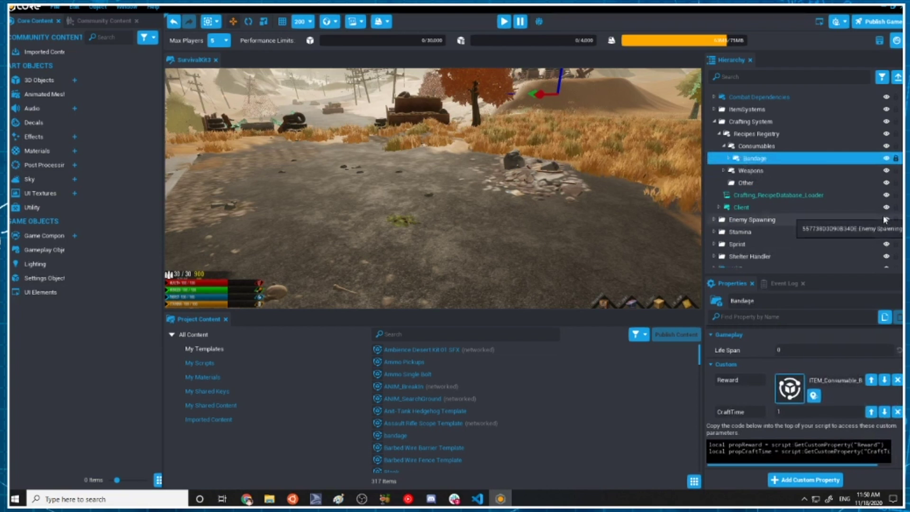
Duplicate the Bandage recipe in the Consumables group and rename the copy Battery
key("ctrl+w")
left_click(755, 171)
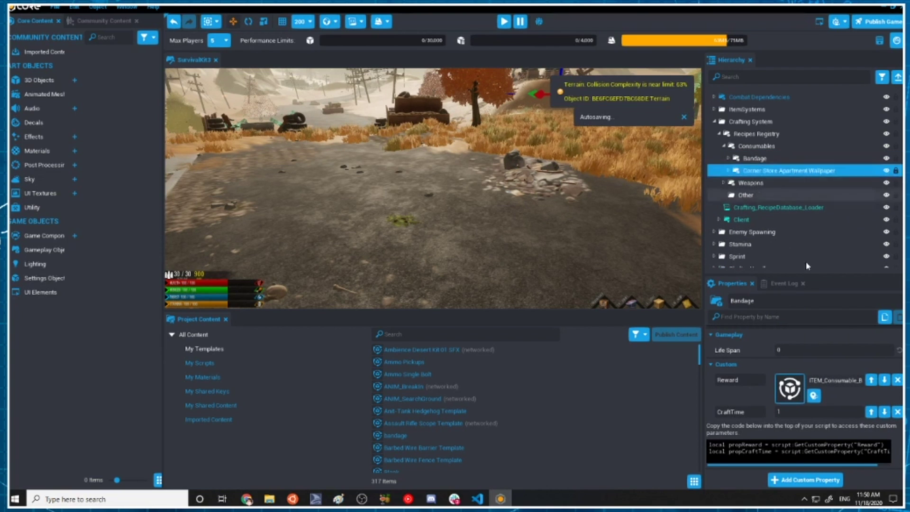
key("Return")
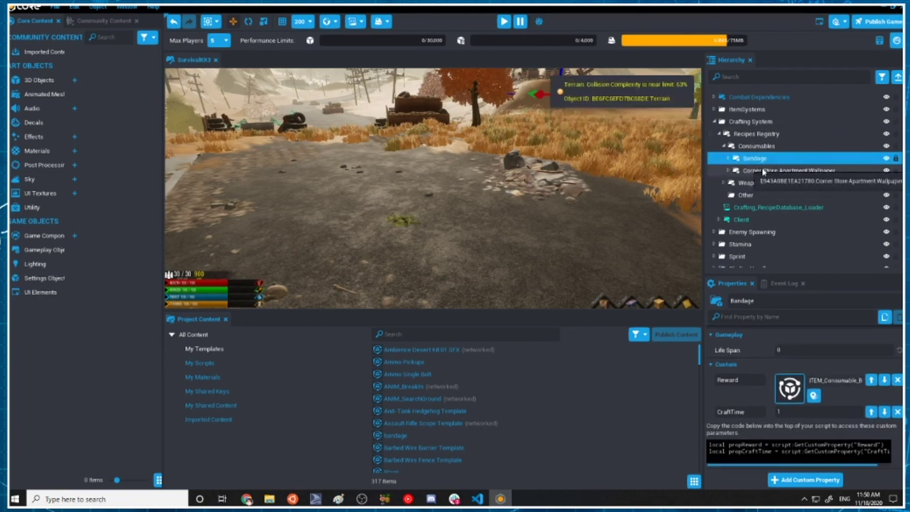
left_click(777, 300)
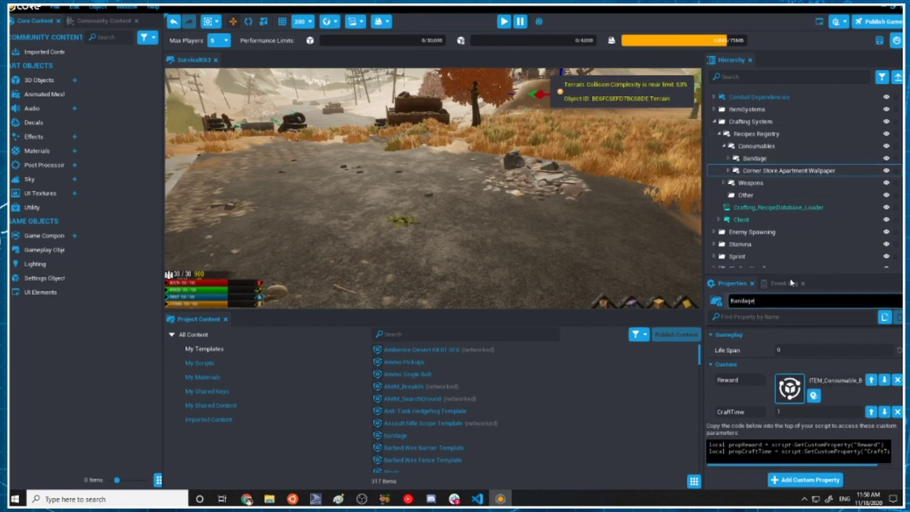
left_click(805, 170)
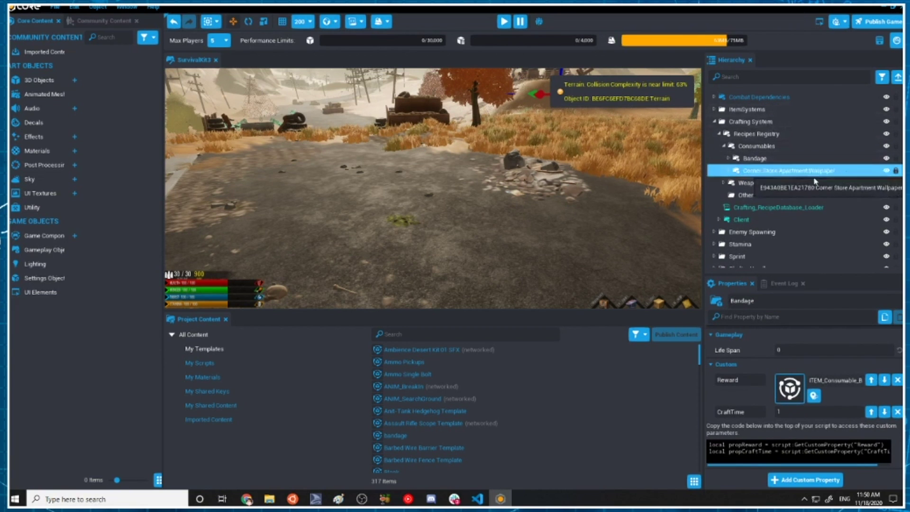
key("F2")
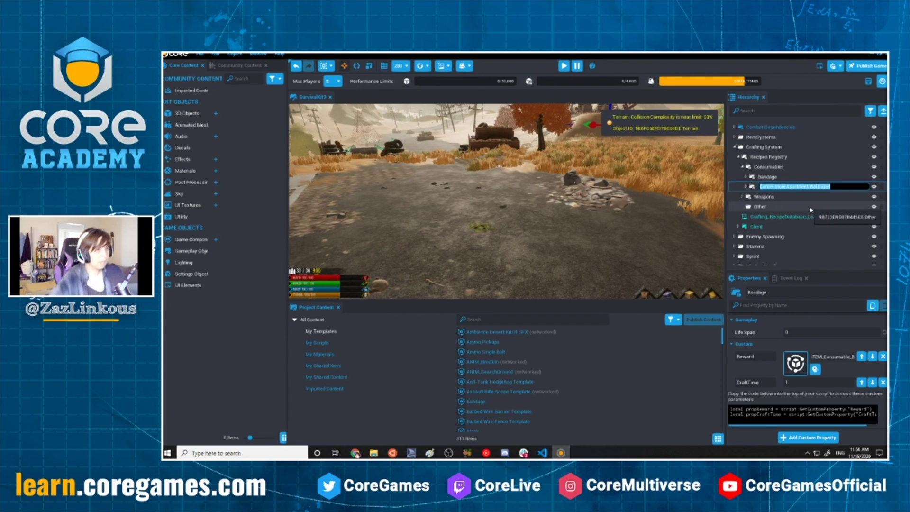
key("BackSpace")
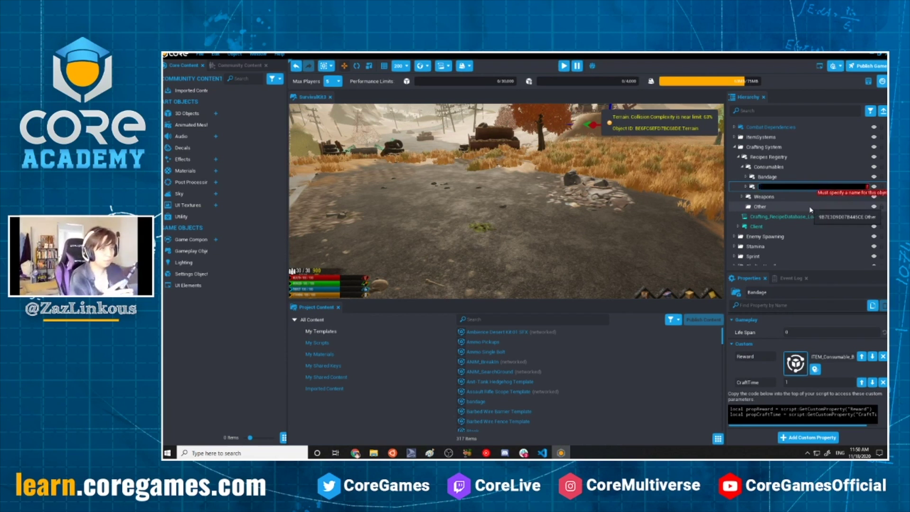
type("Battery")
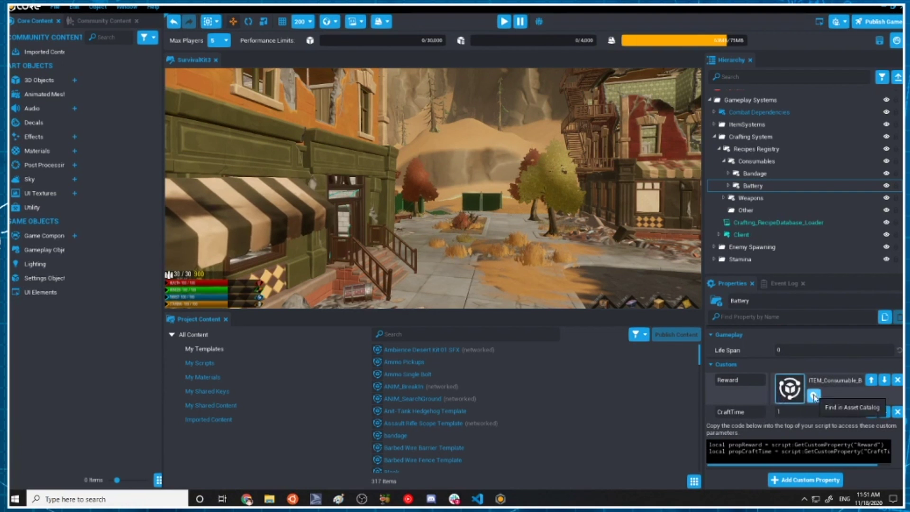
Locate the template used as the Battery recipe's Reward and place an instance of ITEM_Consumable_Bandage on the road in the scene
left_click(813, 396)
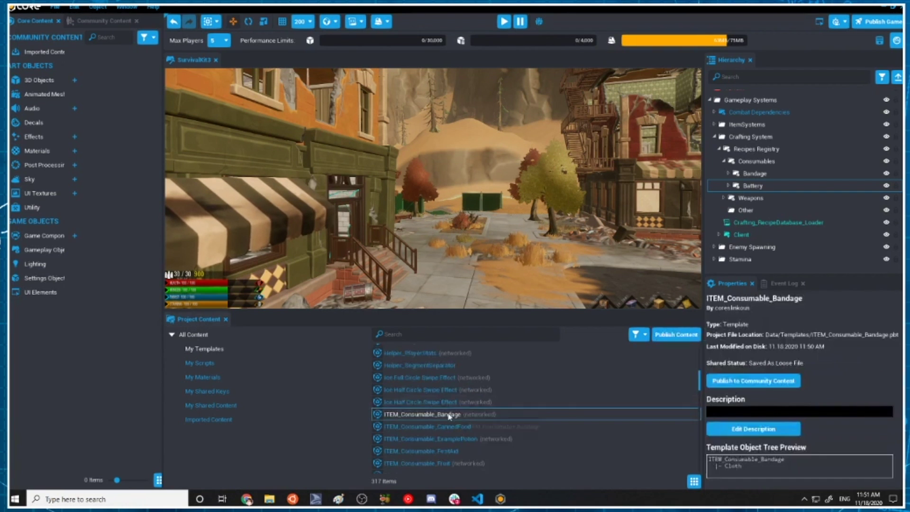
right_click_drag(537, 238, 690, 299)
left_click_drag(423, 416, 481, 263)
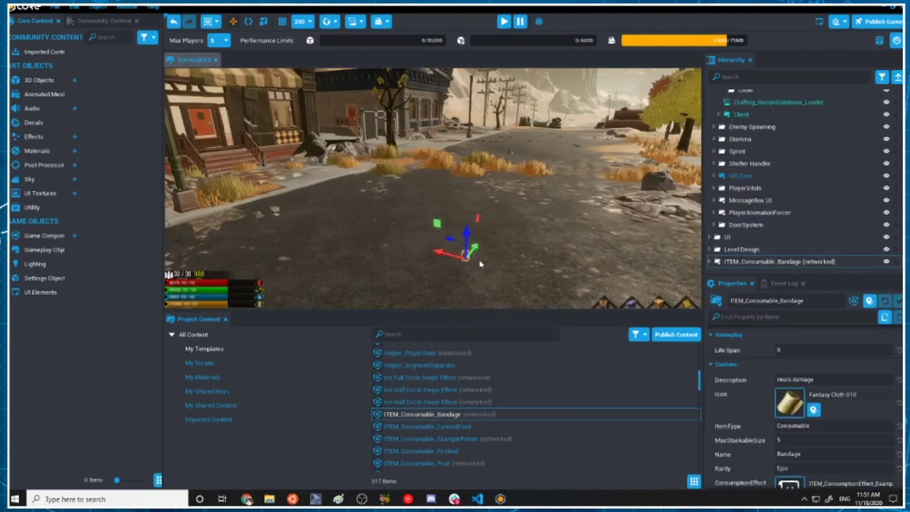
scroll(479, 238, "up", 4)
middle_click_drag(497, 256, 455, 211)
scroll(496, 226, "up", 1)
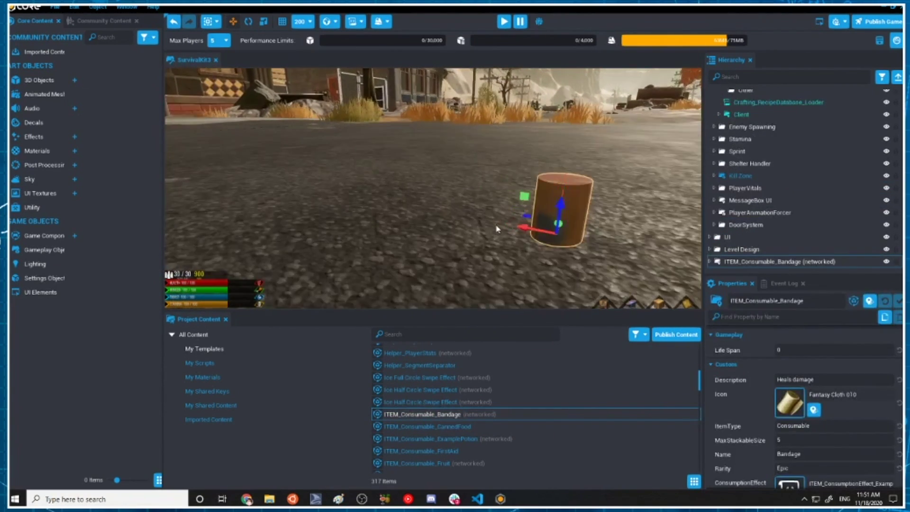
scroll(497, 229, "up", 1)
right_click_drag(497, 229, 684, 237)
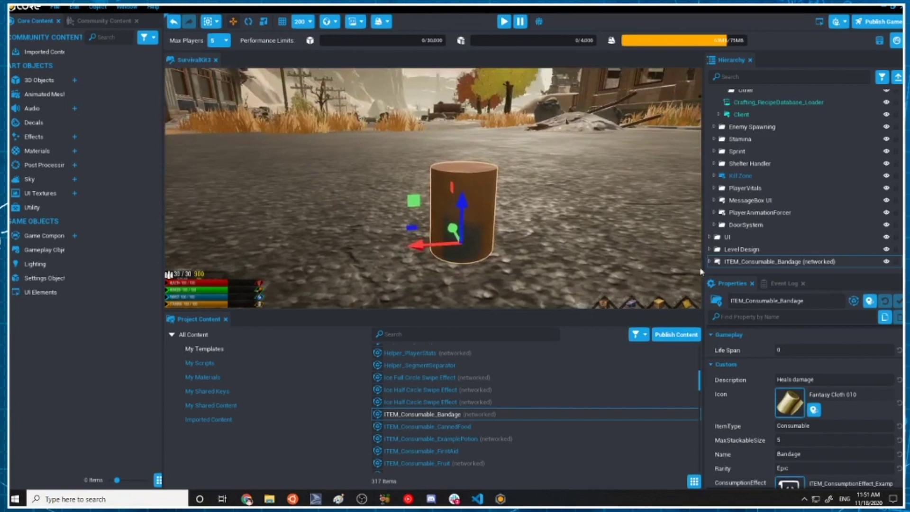
Deinstance the ITEM_Consumable_Bandage object placed on the road
right_click(762, 266)
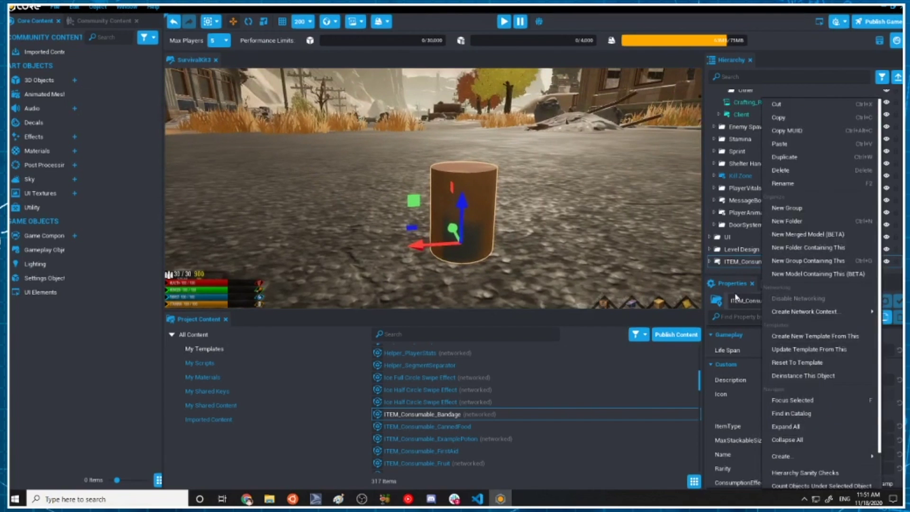
left_click(820, 376)
scroll(517, 196, "up", 3)
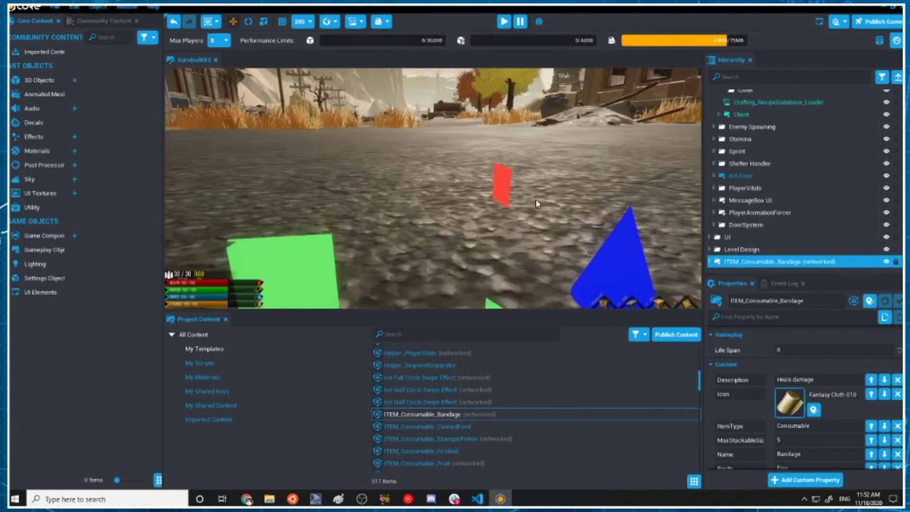
scroll(536, 203, "down", 3)
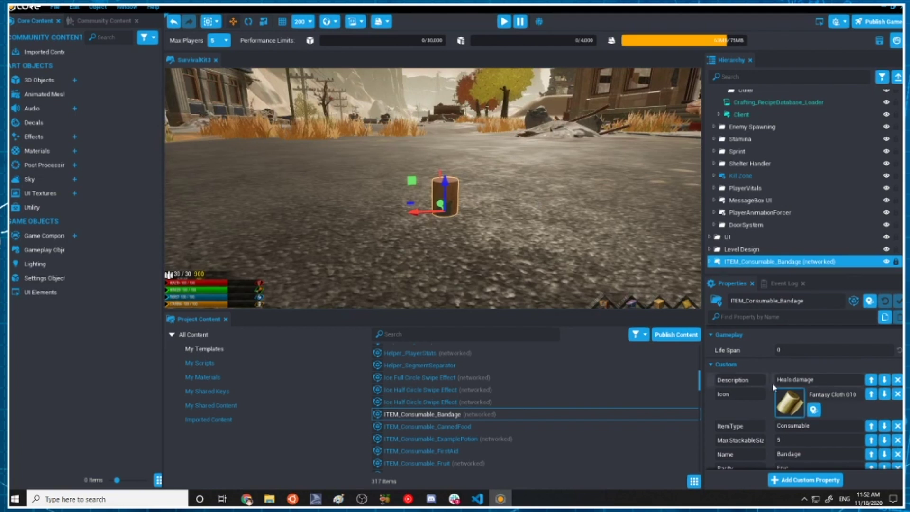
Examine the custom properties of the ITEM_Consumable_Bandage object, including Description, Icon, ItemType, MaxStackableSize, Name, Rarity and ConsumptionEffect
scroll(802, 376, "up", 4)
scroll(802, 366, "down", 4)
scroll(800, 360, "up", 3)
scroll(800, 362, "down", 4)
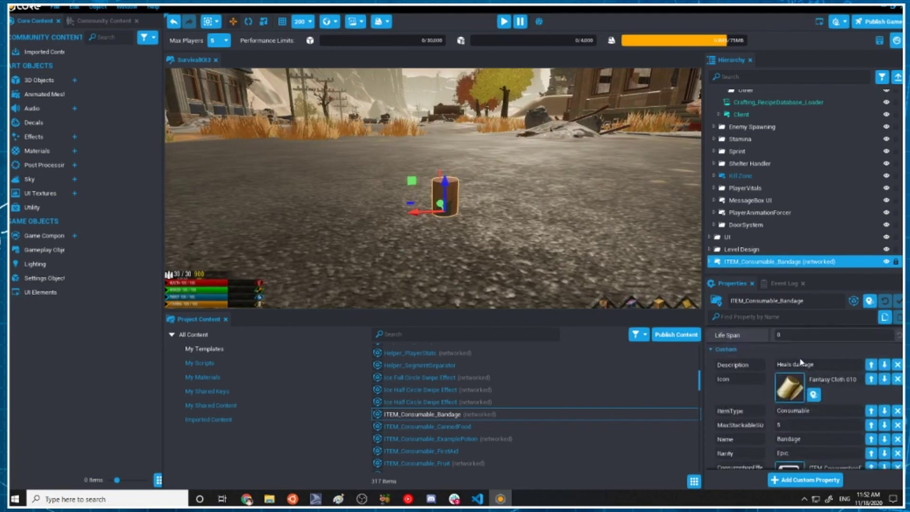
scroll(800, 361, "down", 1)
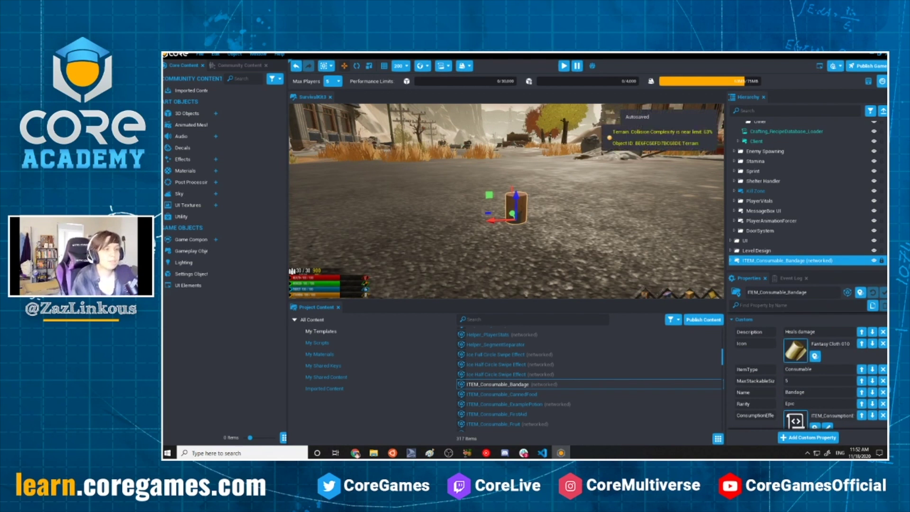
scroll(506, 204, "down", 2)
scroll(824, 357, "up", 2)
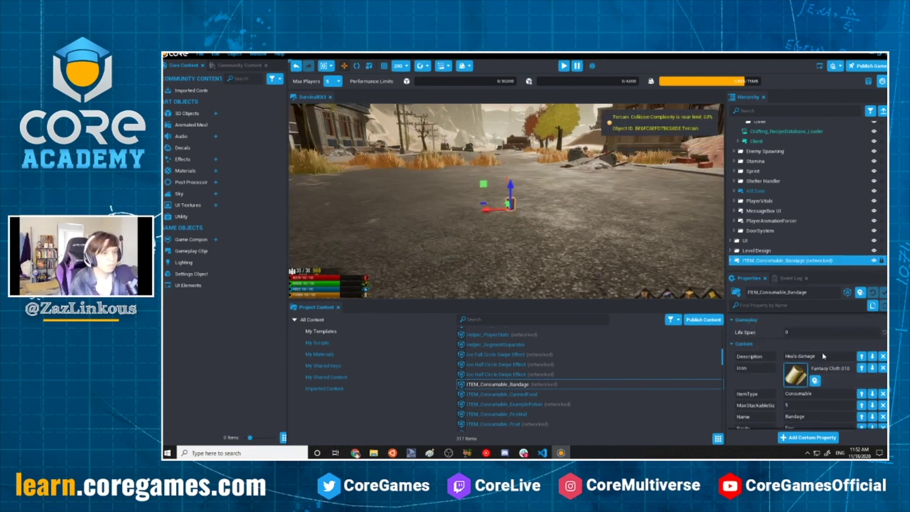
scroll(836, 361, "down", 1)
left_click(819, 332)
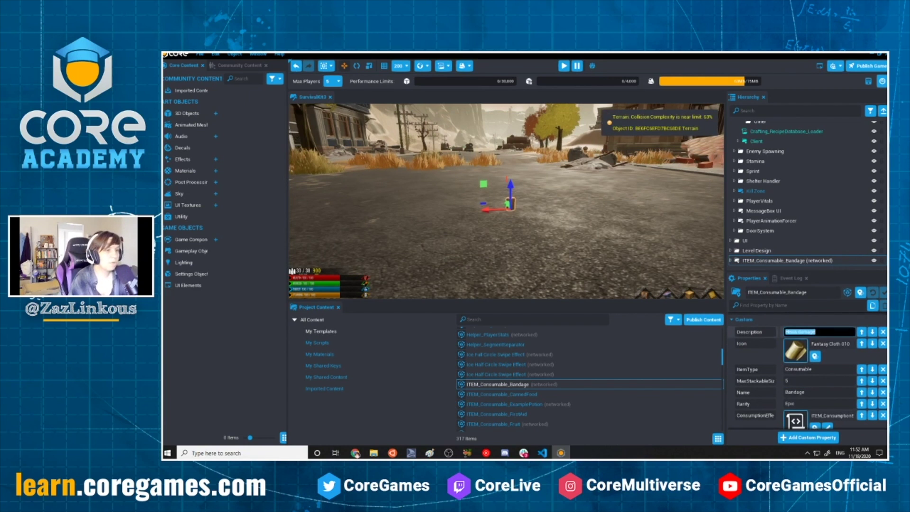
scroll(833, 342, "up", 5)
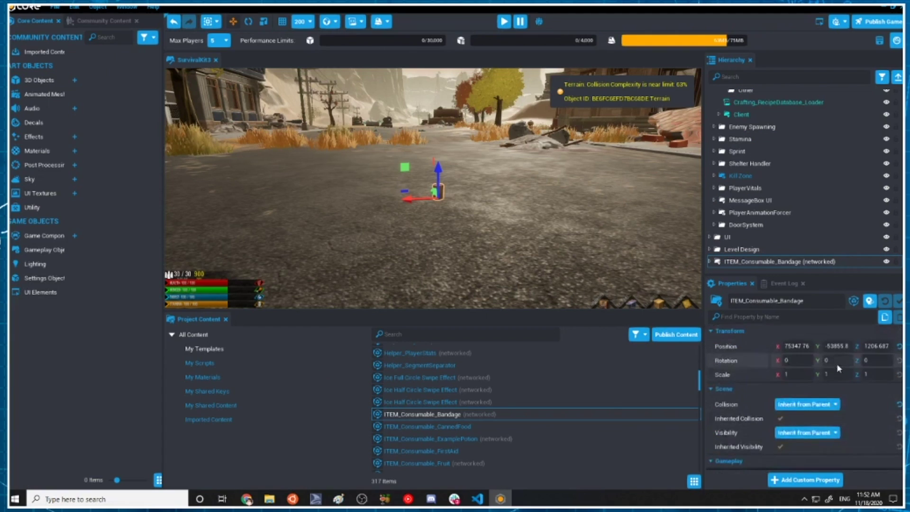
scroll(836, 363, "down", 5)
scroll(613, 246, "up", 2)
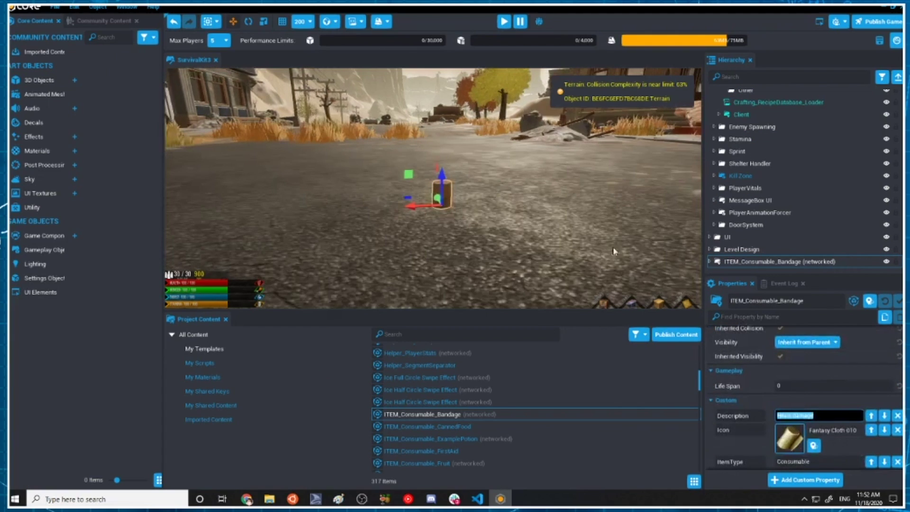
Expand the ITEM_Consumable_Bandage object and inspect the battery model formed by its Cloth parts up close
left_click(715, 263)
left_click(715, 264)
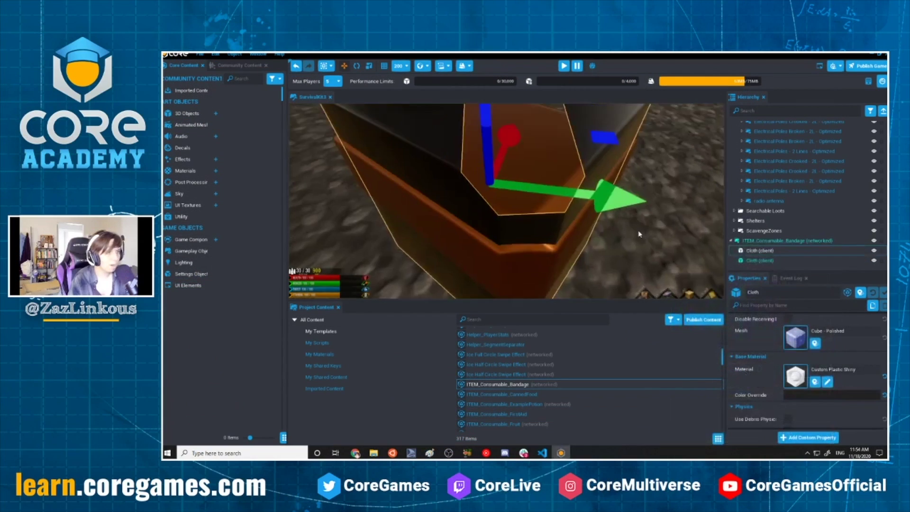
scroll(639, 234, "down", 5)
mouse_move(667, 205)
middle_mouse_down()
mouse_move(680, 170)
mouse_move(674, 195)
middle_mouse_up()
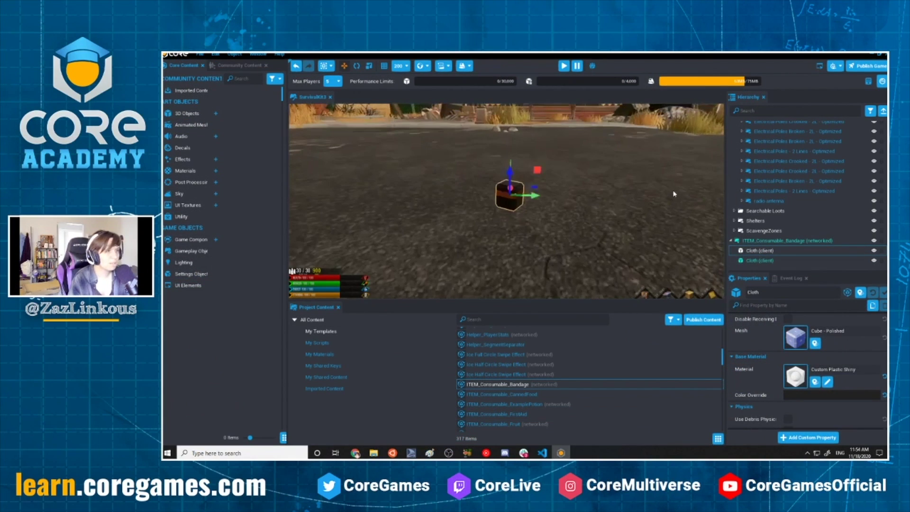
scroll(663, 192, "up", 2)
scroll(653, 189, "up", 3)
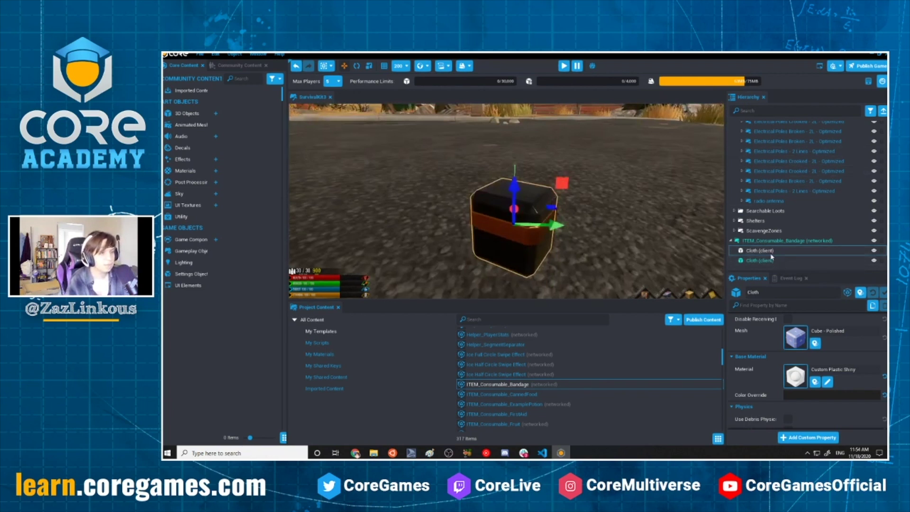
Rename both Cloth parts to match their asset names and rename the parent bandage object as ITEM_Consumable_Battery
left_click(761, 261, "shift")
right_click(761, 261)
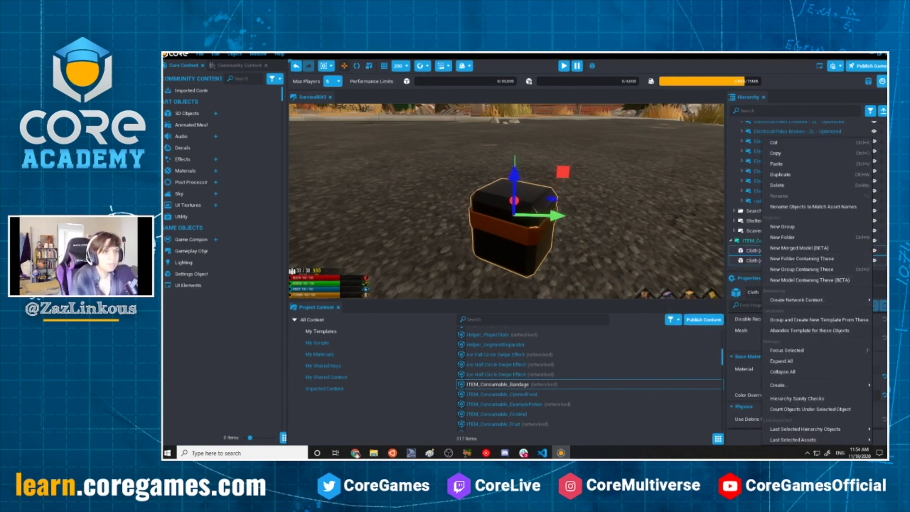
left_click(843, 207)
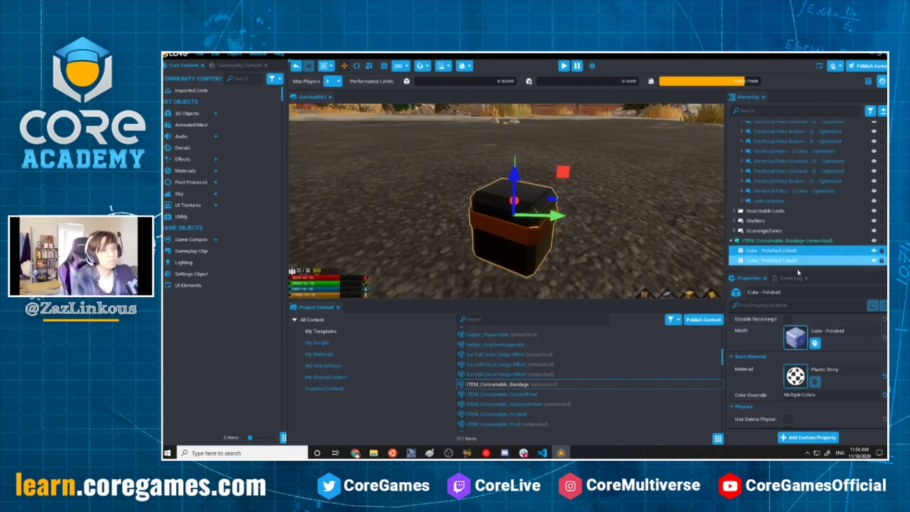
left_click(788, 242)
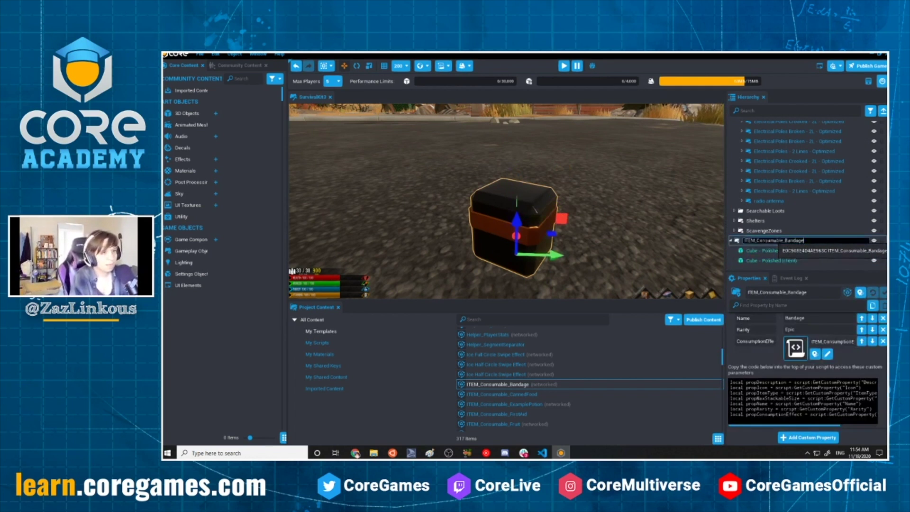
left_click(849, 240)
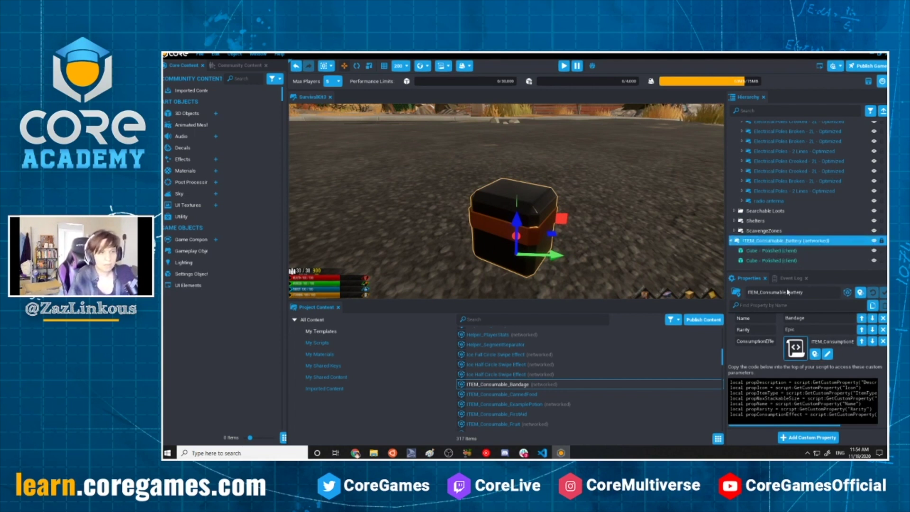
Set the battery item's Description to "Powers things" and its Icon to the illustrated sci-fi icon Sci-fi Weapon Ammo 025
scroll(825, 361, "down", 2)
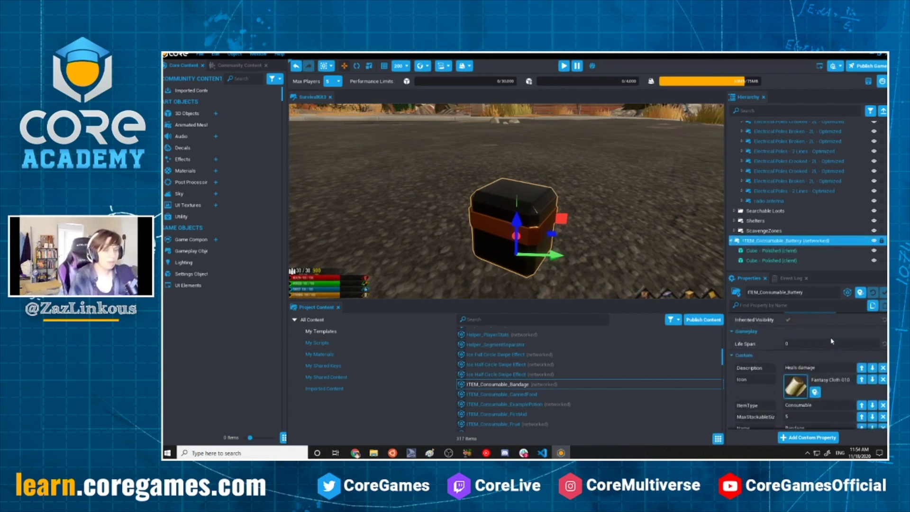
left_click(822, 331)
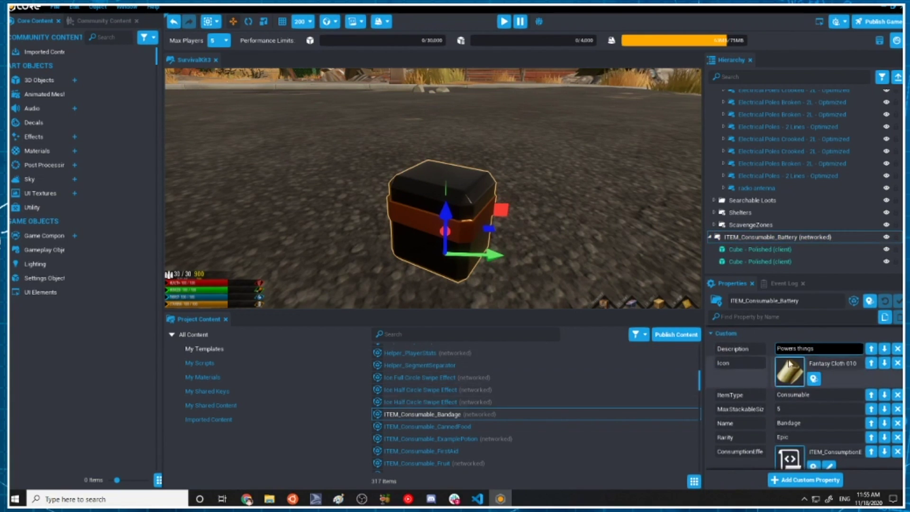
left_click(813, 378)
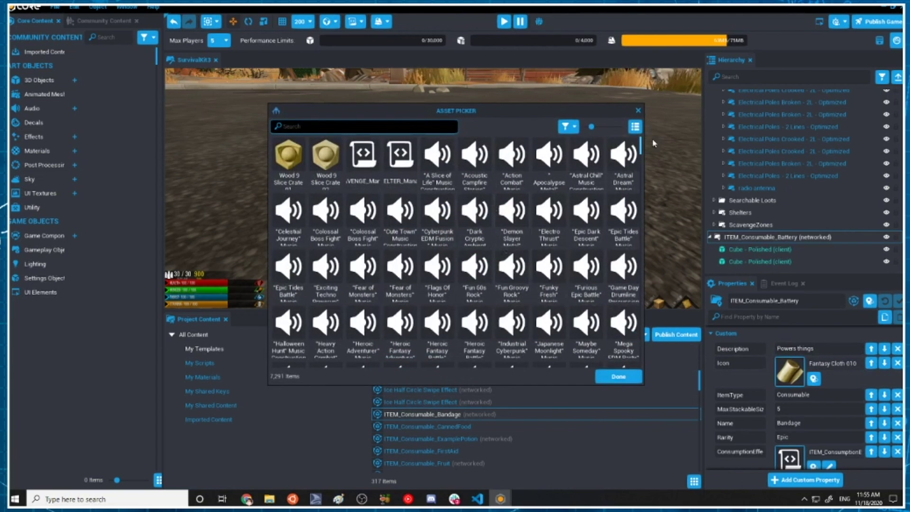
left_click(638, 110)
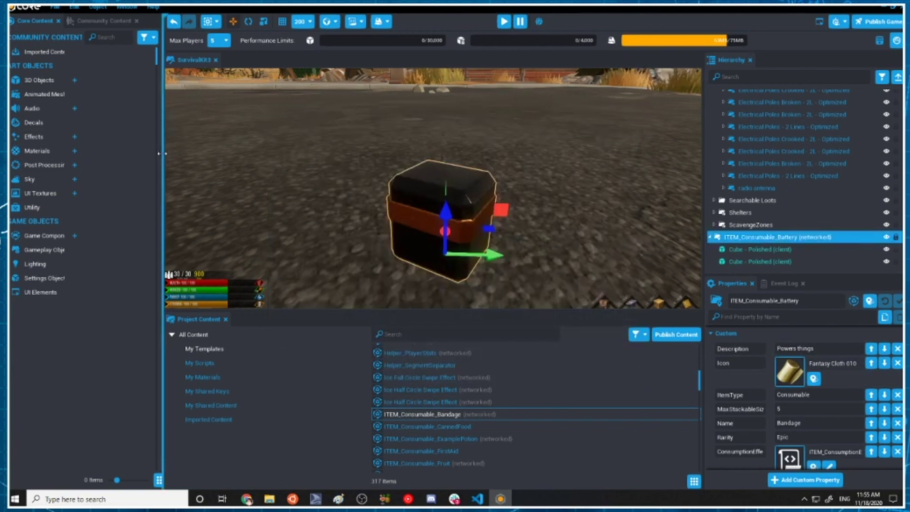
left_click_drag(161, 153, 311, 153)
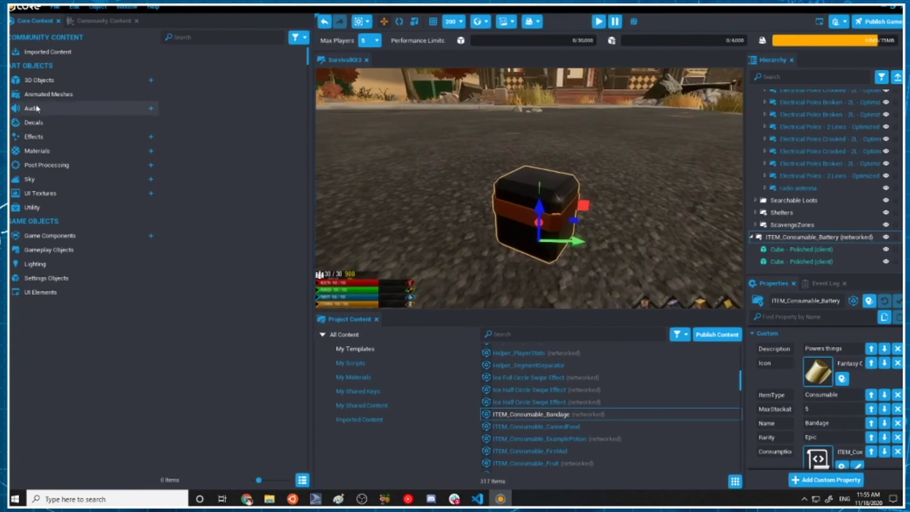
left_click(51, 193)
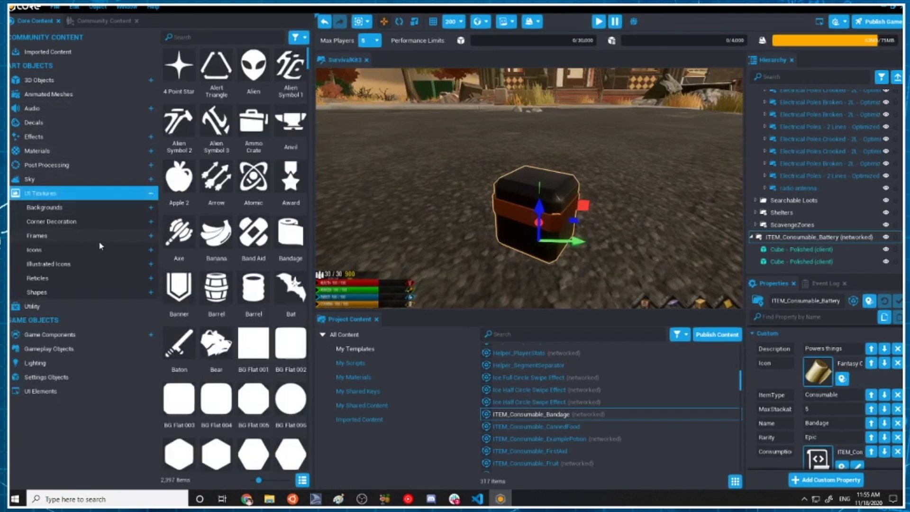
left_click(61, 249)
left_click(70, 321)
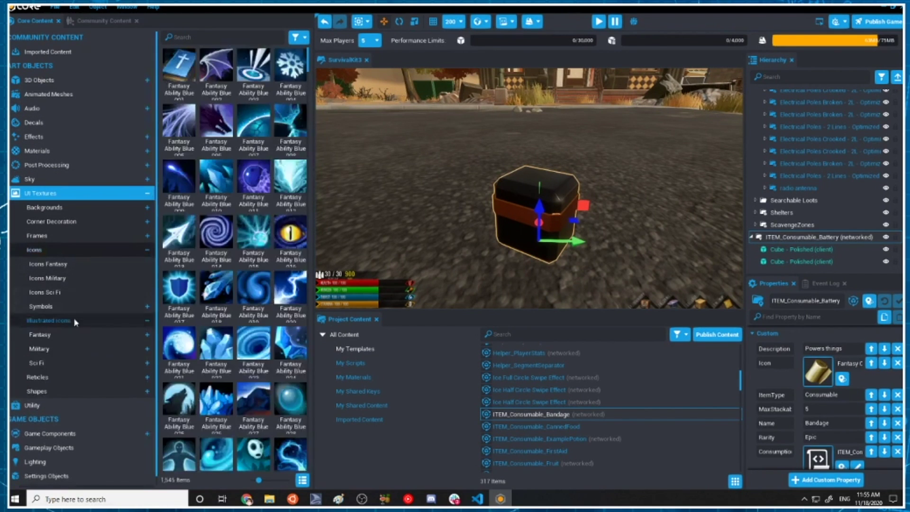
left_click(64, 363)
scroll(253, 255, "down", 6)
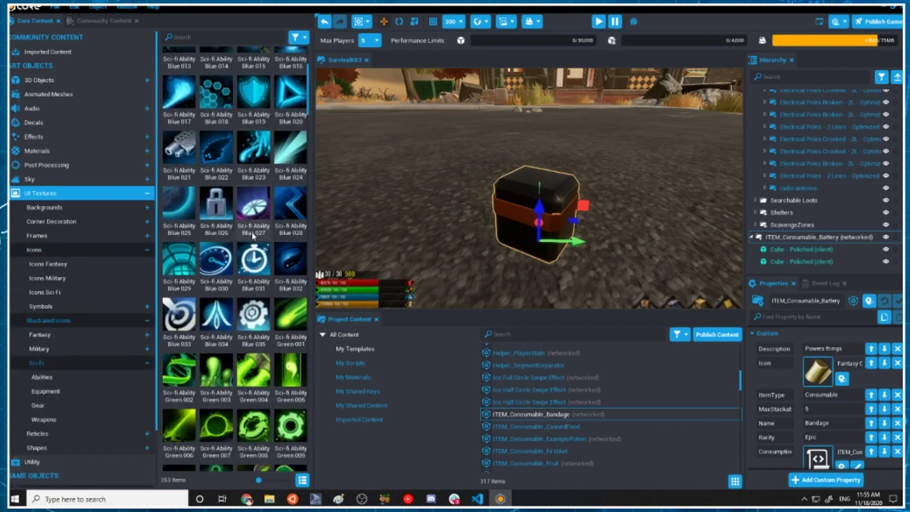
scroll(253, 255, "down", 15)
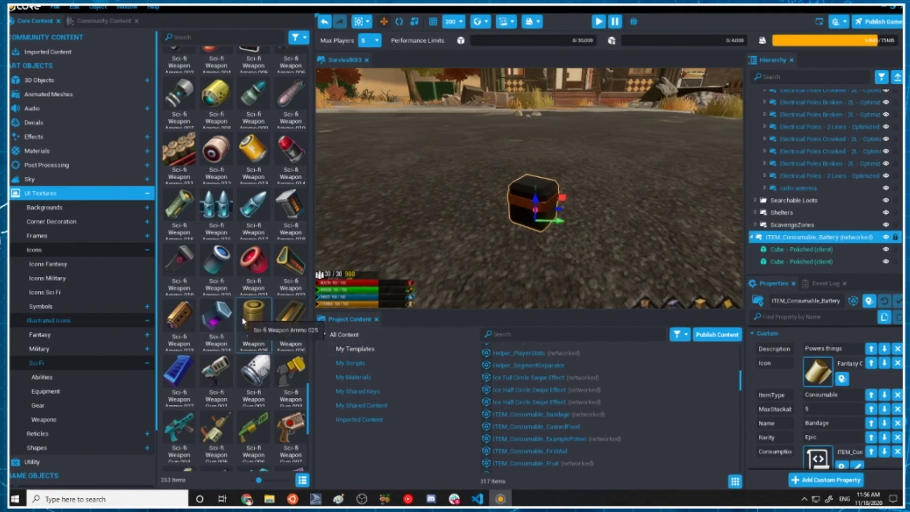
left_click_drag(242, 321, 817, 372)
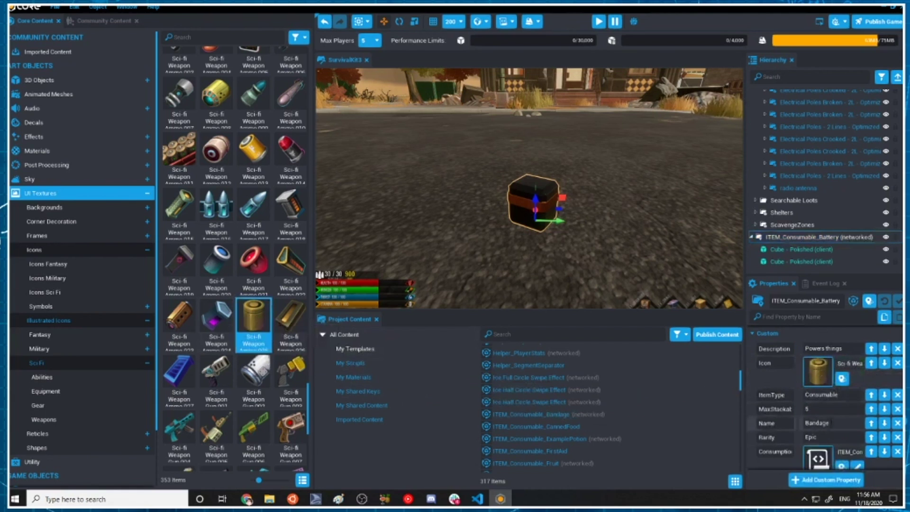
Set the battery item's MaxStackableSize to 16 and its Name to Battery
left_click(828, 409)
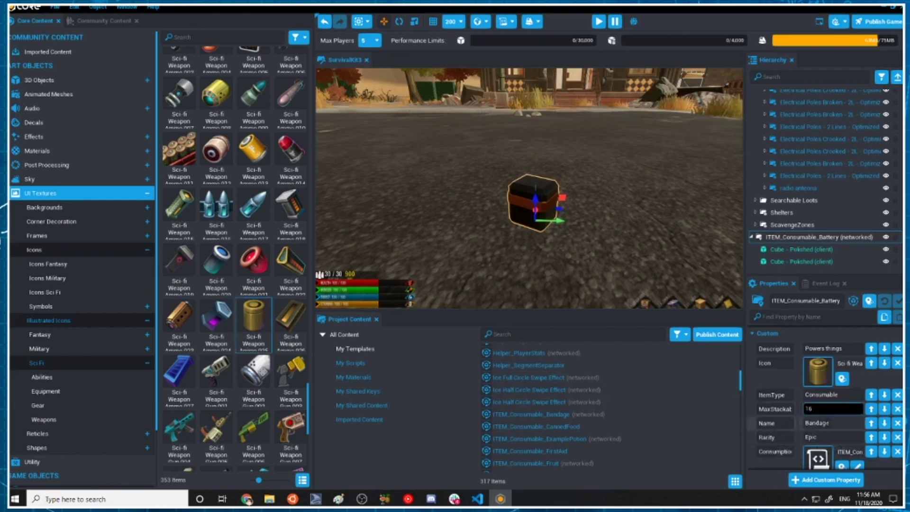
left_click(827, 422)
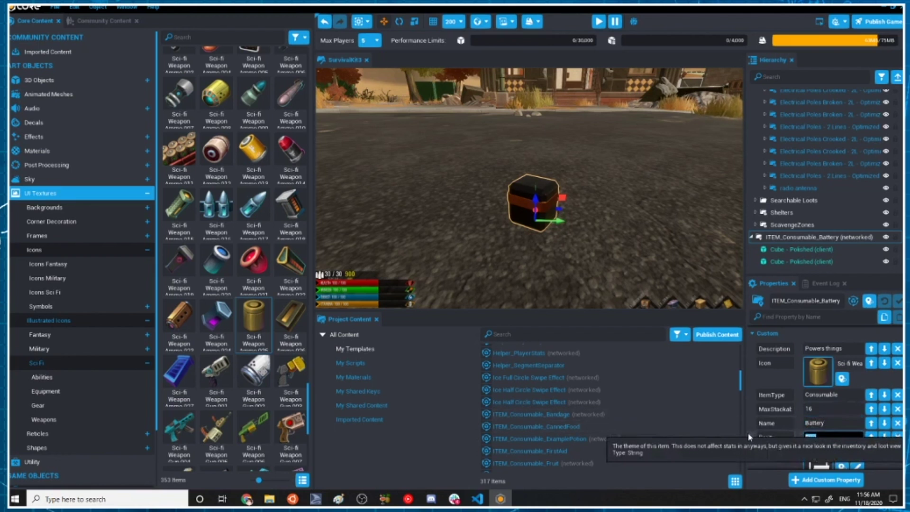
Look up the rarity names under ItemRarities in the ItemRegistry and set the battery item's Rarity to Uncommon
key("BackSpace")
key("BackSpace")
key("BackSpace")
key("BackSpace")
scroll(878, 182, "up", 1)
scroll(739, 166, "up", 1)
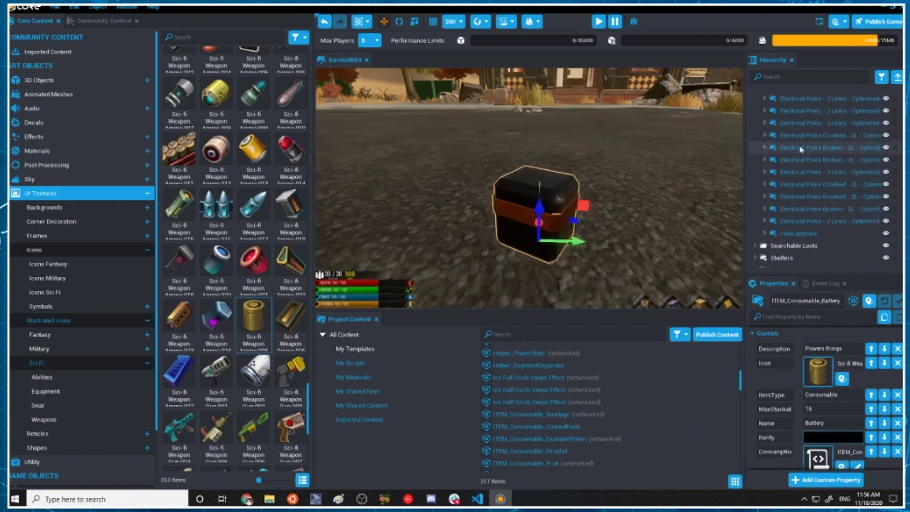
scroll(802, 148, "up", 8)
scroll(832, 207, "up", 10)
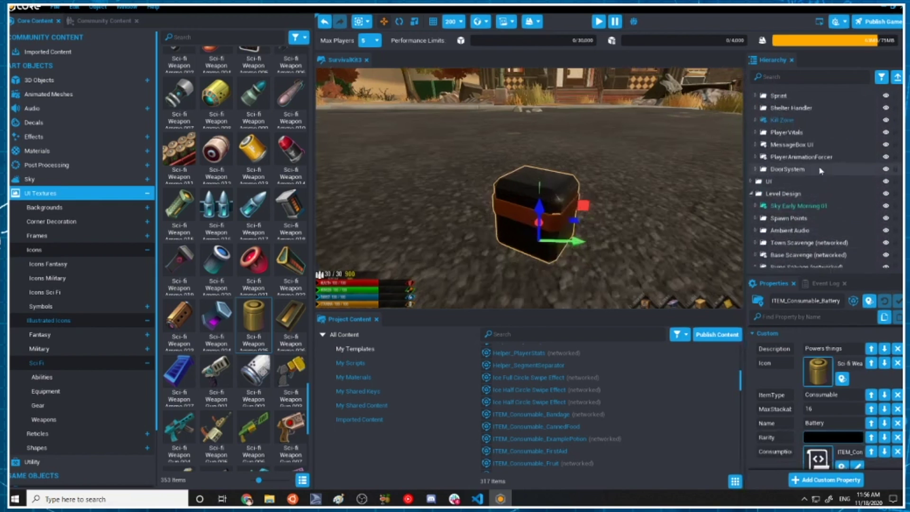
scroll(825, 180, "down", 1)
scroll(787, 170, "down", 15)
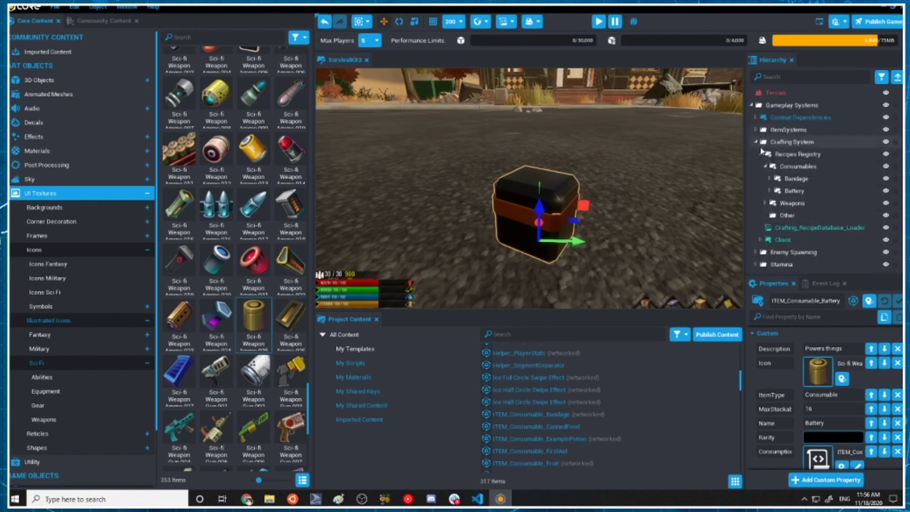
left_click(755, 129)
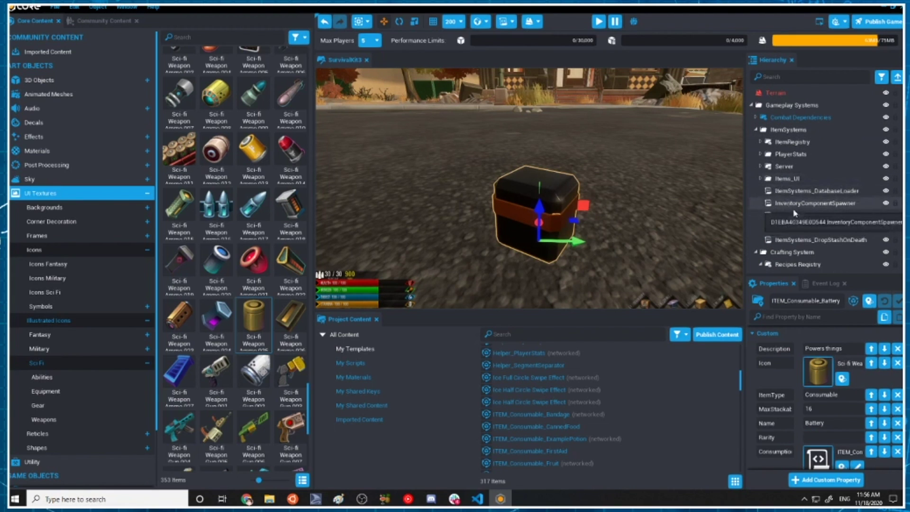
left_click(760, 142)
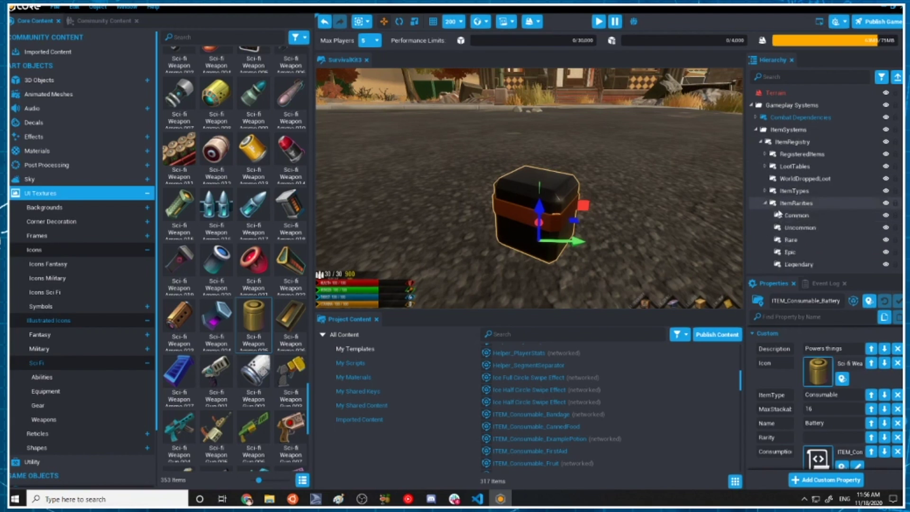
scroll(778, 214, "down", 2)
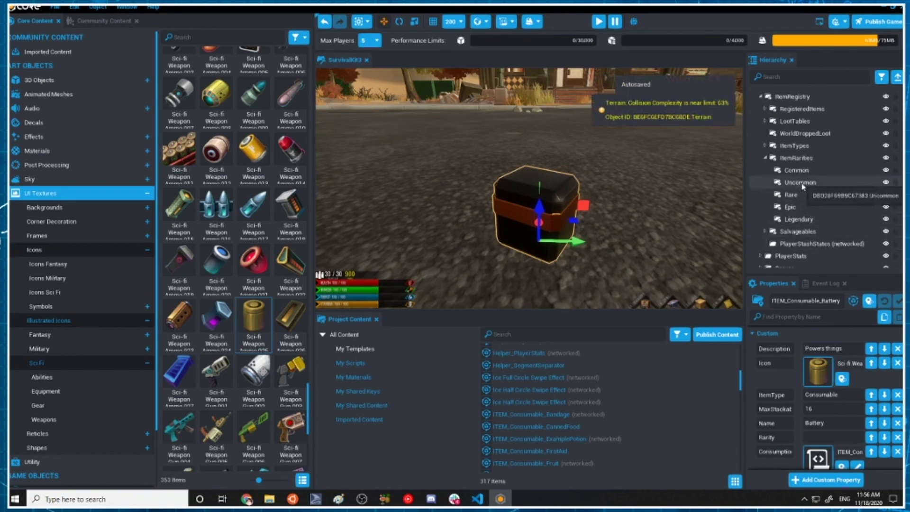
left_click(836, 437)
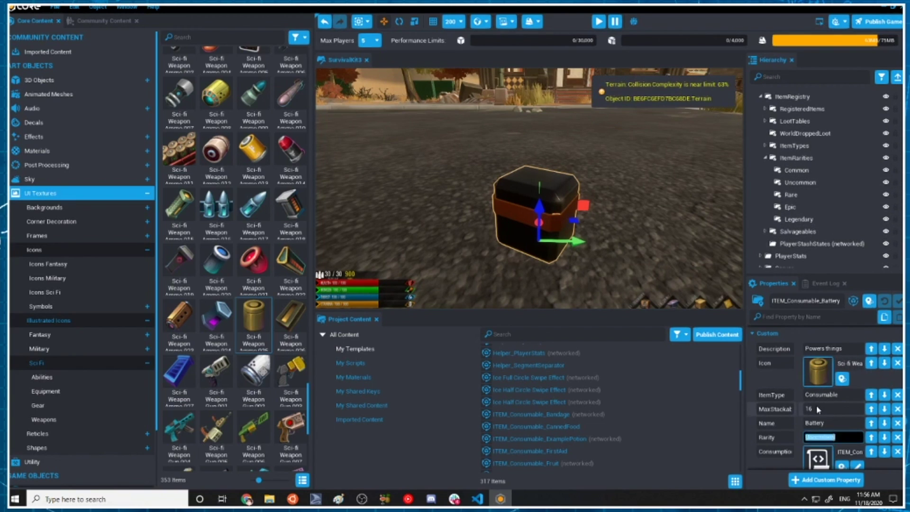
Create a new template named ITEM_Consumable_Battery from the battery object on the road
scroll(816, 405, "down", 3)
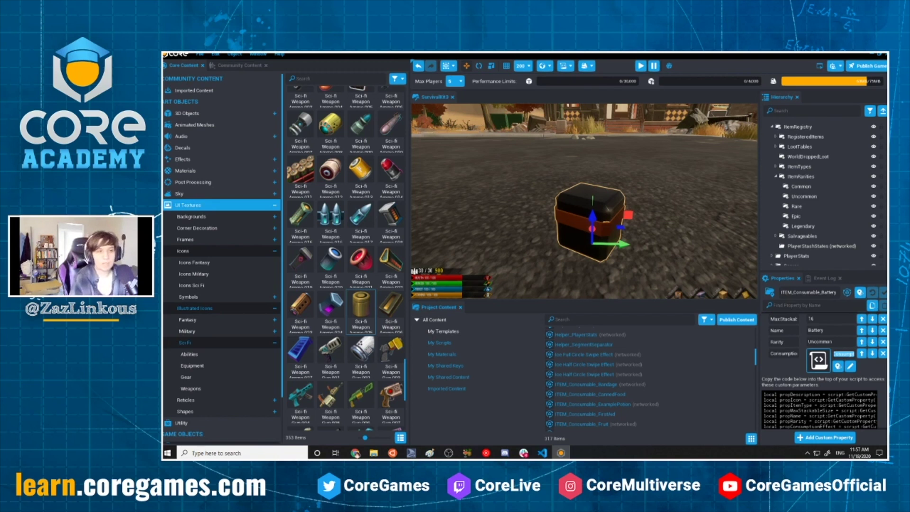
scroll(837, 224, "down", 3)
scroll(686, 185, "down", 5)
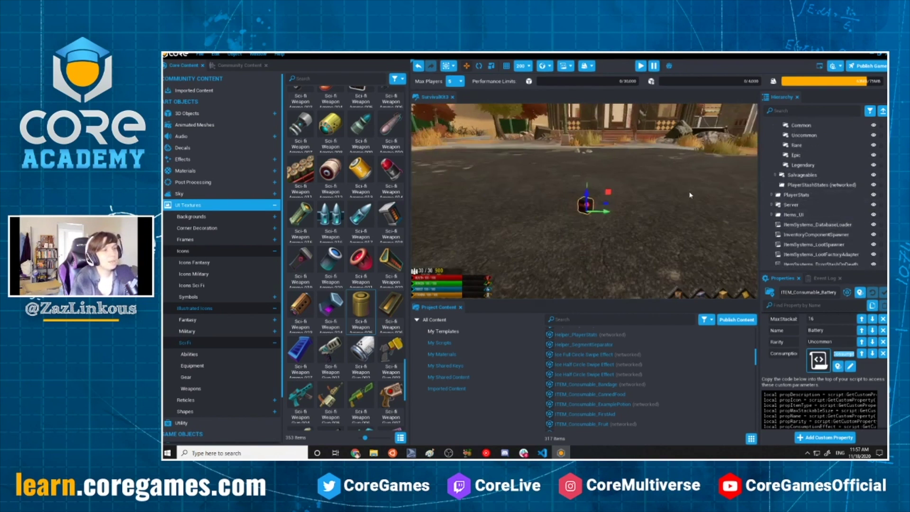
middle_click_drag(690, 195, 698, 253)
scroll(687, 242, "up", 5)
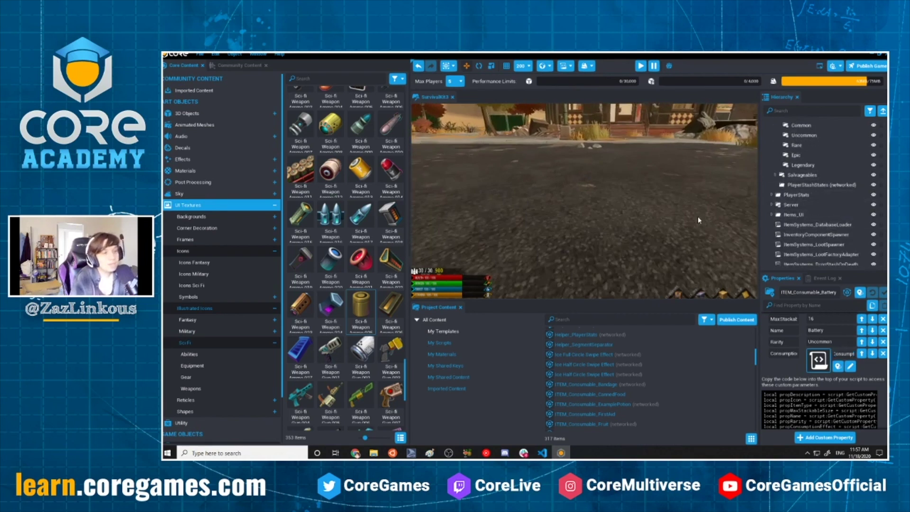
middle_click_drag(697, 187, 681, 207)
scroll(848, 204, "down", 15)
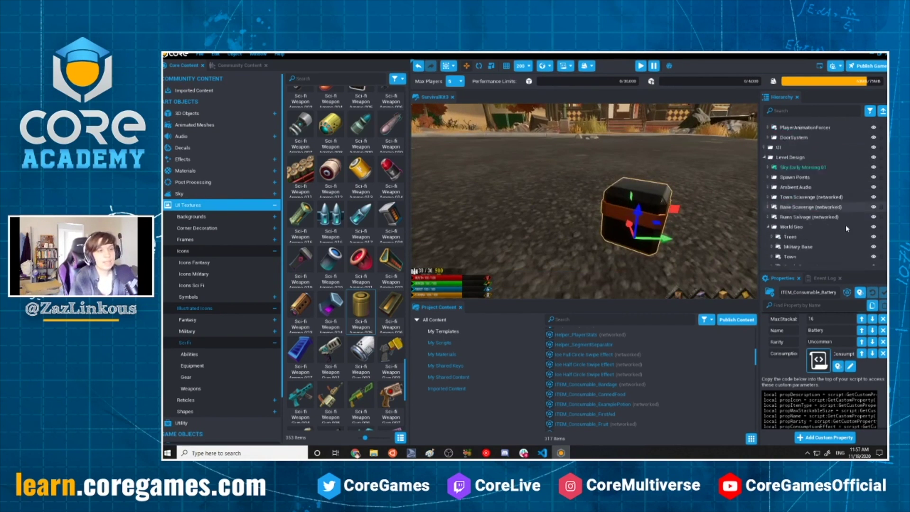
scroll(844, 239, "down", 6)
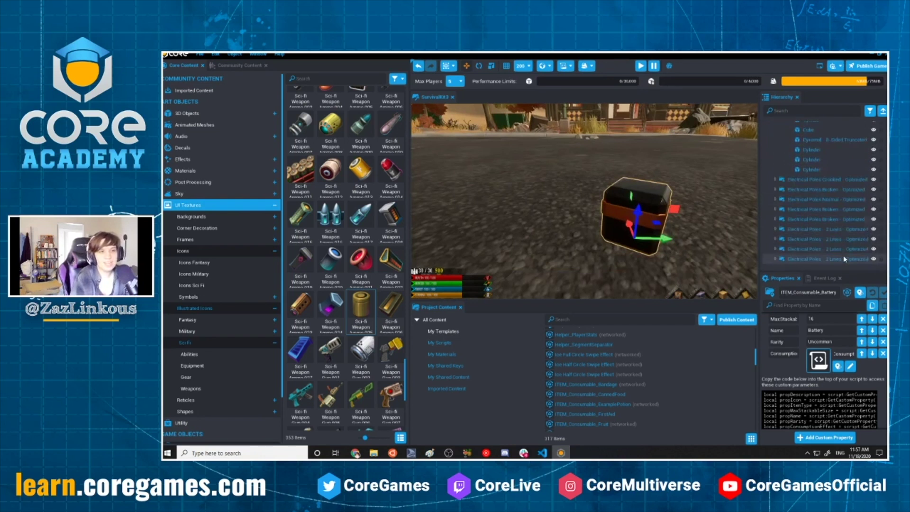
scroll(843, 266, "down", 3)
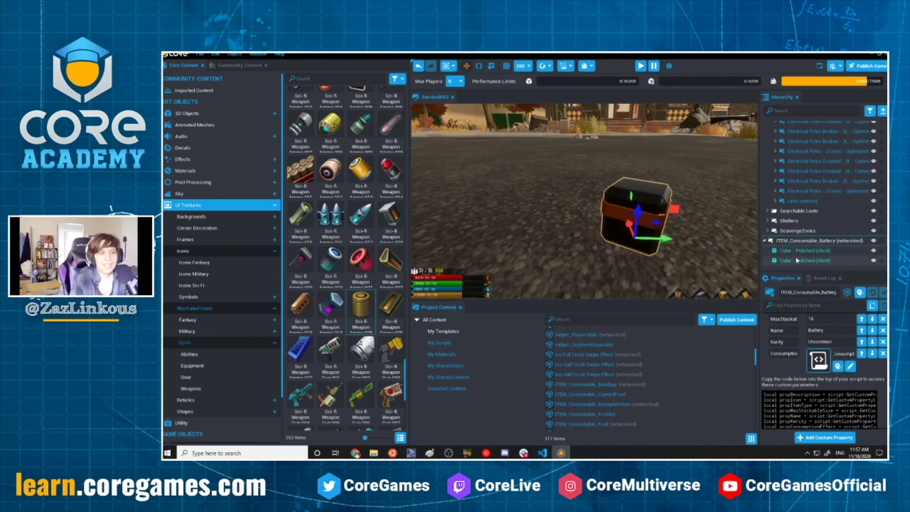
right_click(772, 241)
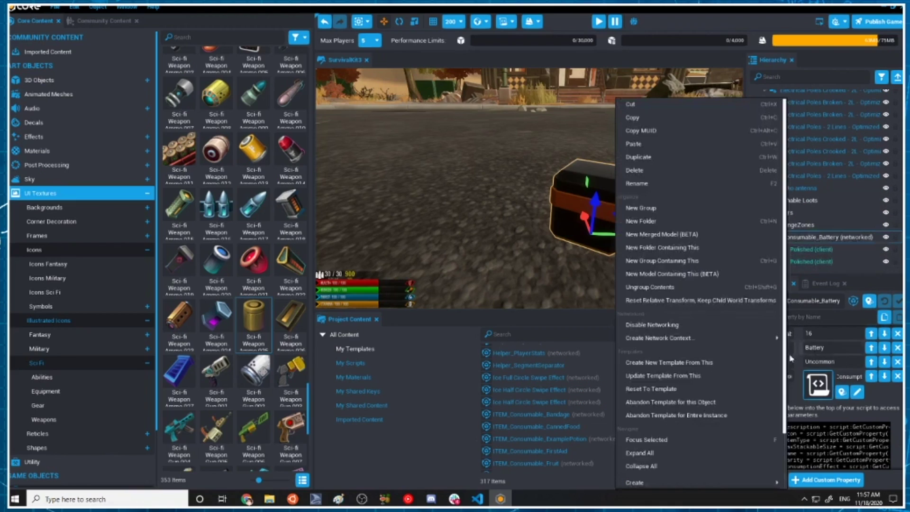
left_click(688, 363)
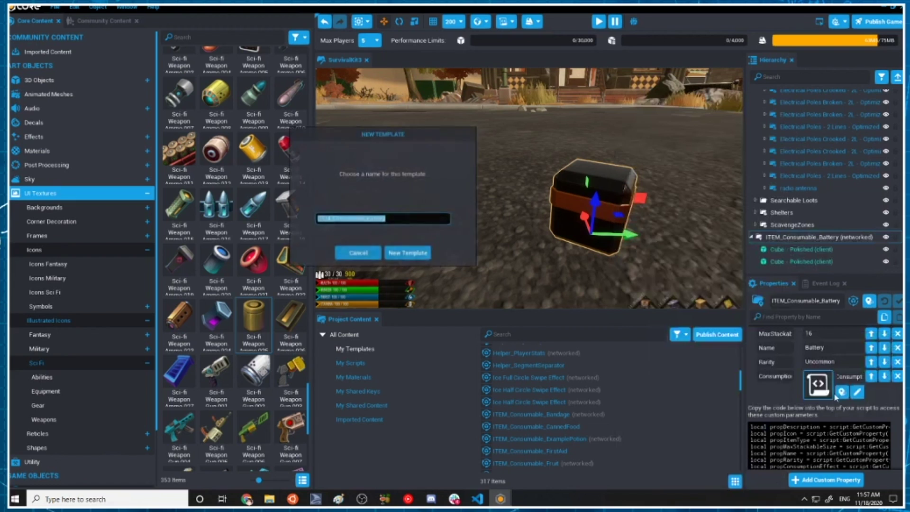
left_click(408, 253)
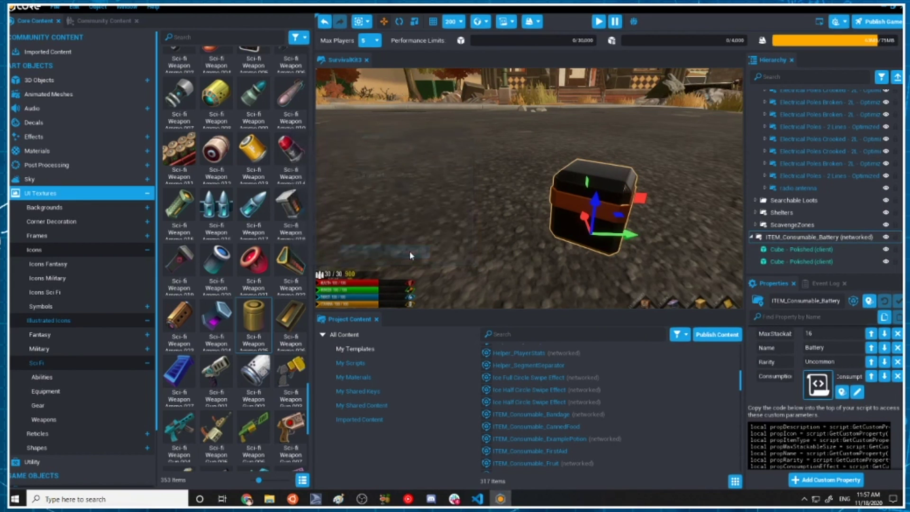
Duplicate the Bandages entry in the Consumables folder under RegisteredItems in the ItemRegistry
scroll(788, 176, "up", 6)
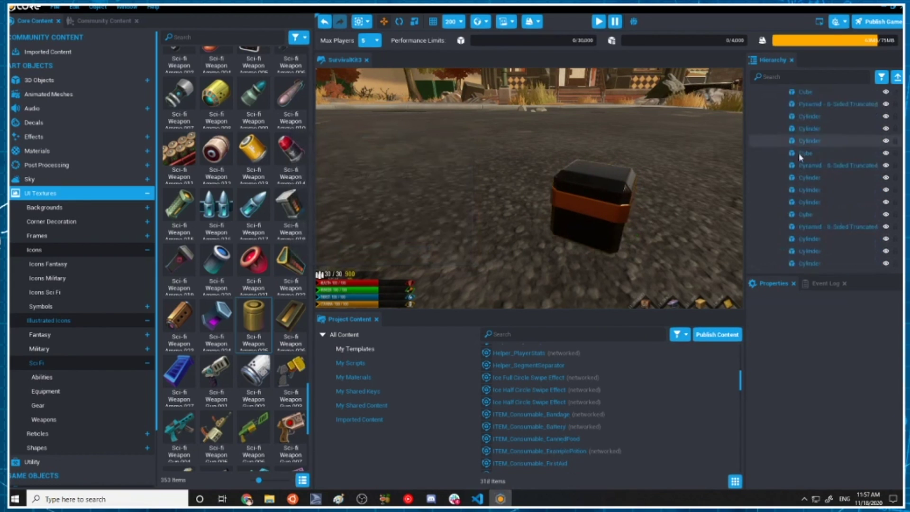
left_click(778, 224)
scroll(786, 172, "up", 10)
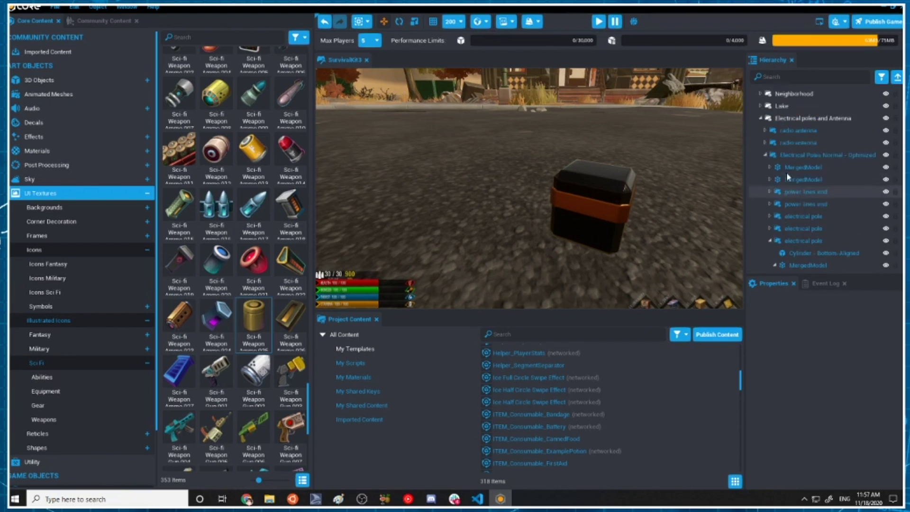
scroll(806, 170, "up", 3)
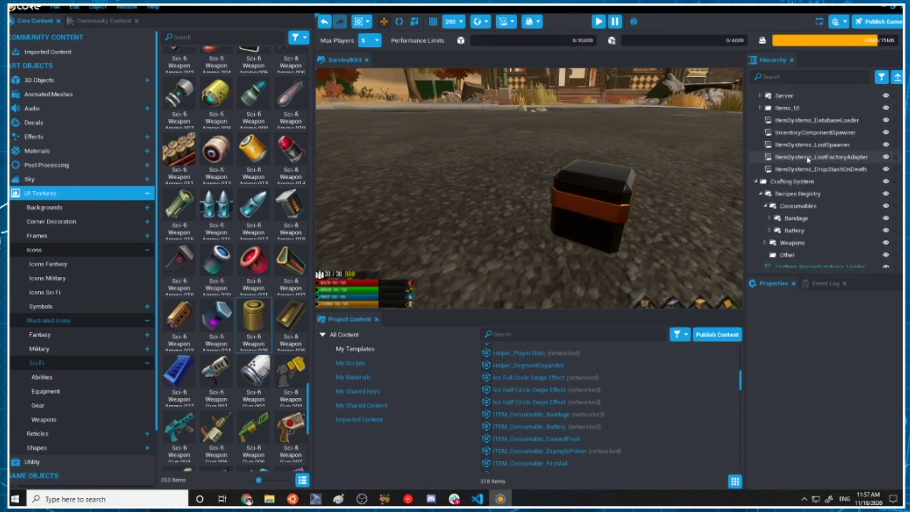
scroll(780, 181, "up", 3)
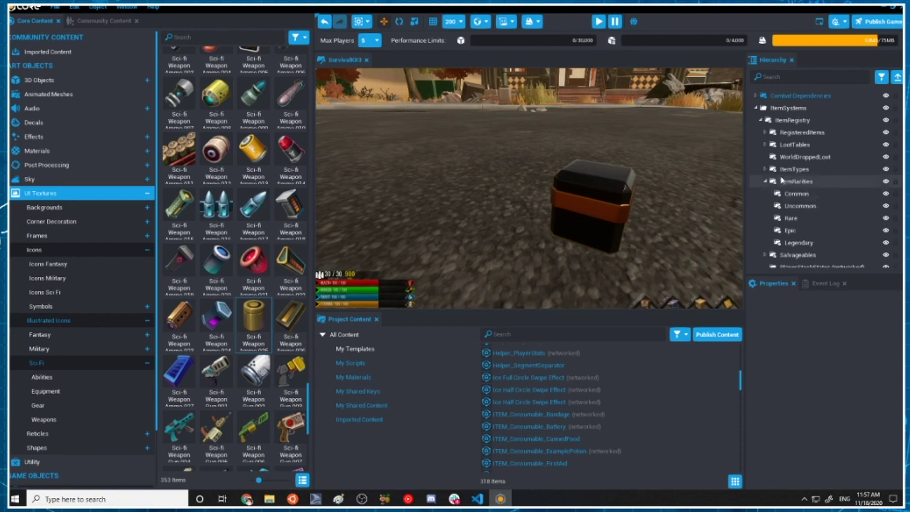
left_click(764, 132)
left_click(764, 133)
left_click(764, 132)
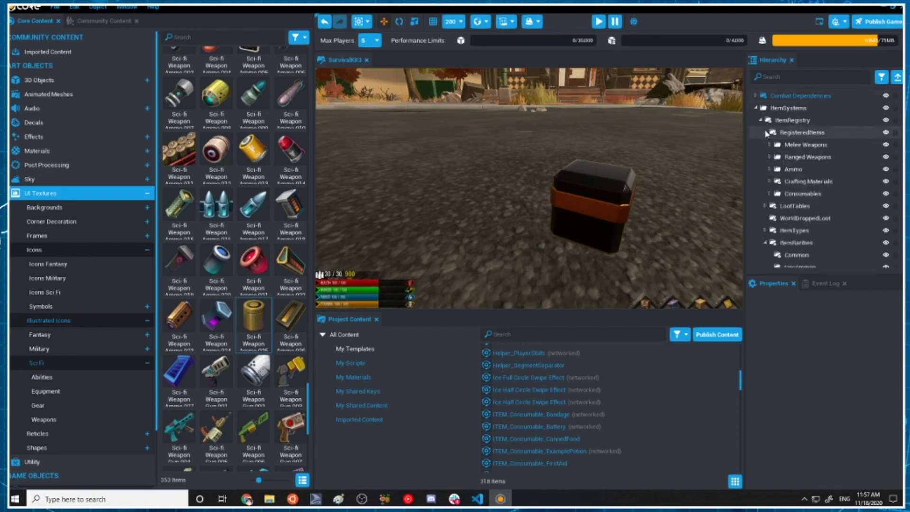
left_click(769, 194)
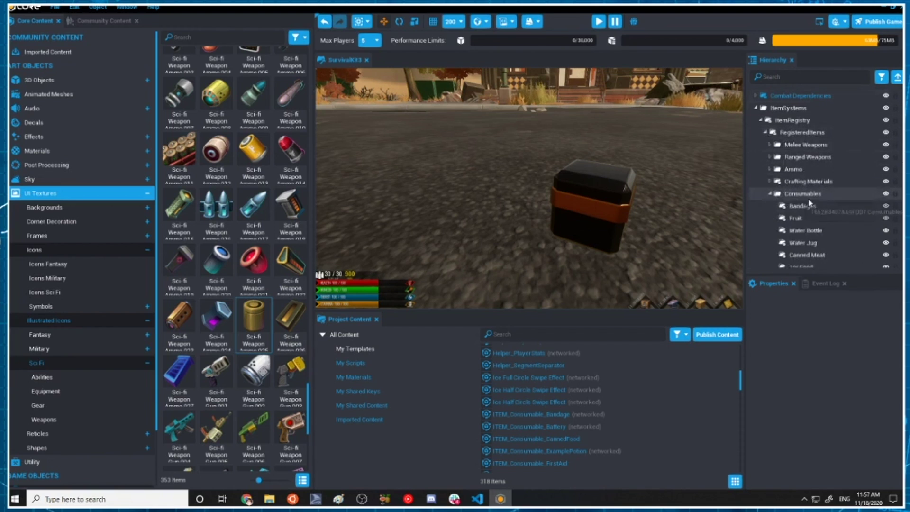
scroll(815, 187, "down", 3)
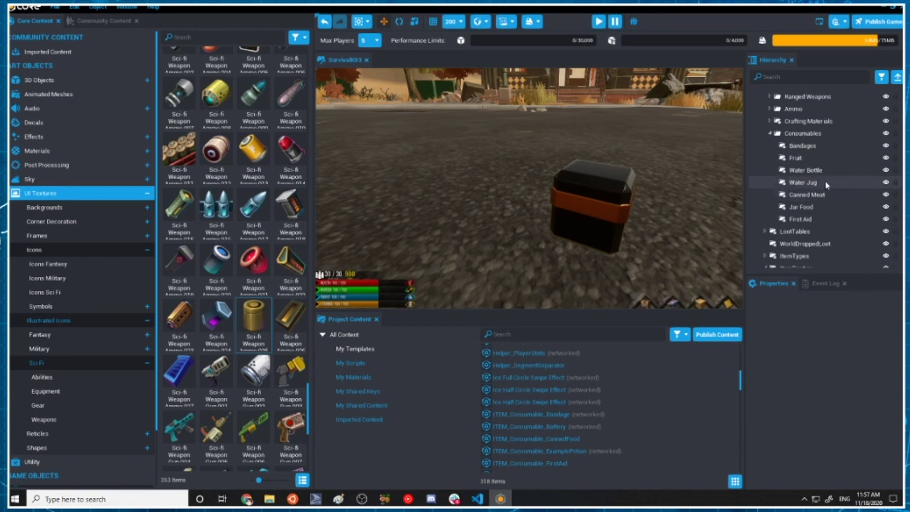
left_click(803, 146)
key("ctrl+d")
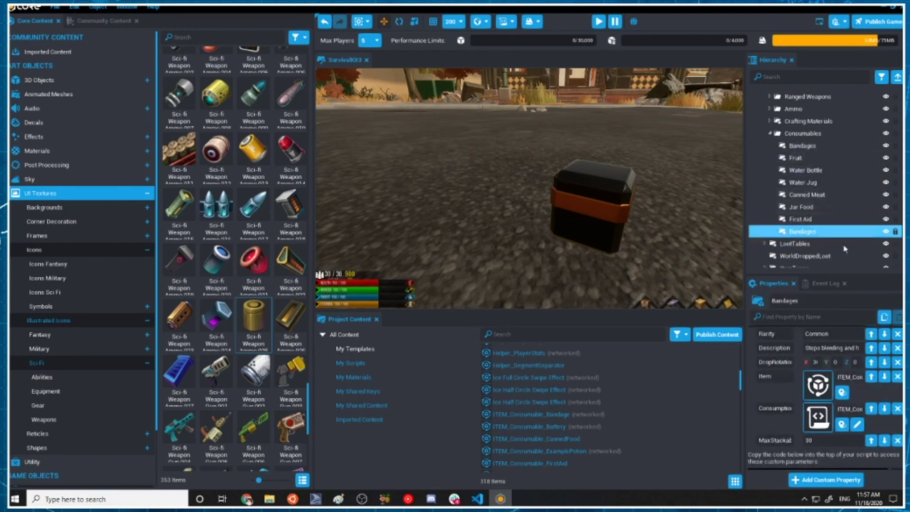
Copy the properties of the ITEM_Consumable_Battery object in the scene and locate its template in the project content
scroll(824, 402, "up", 2)
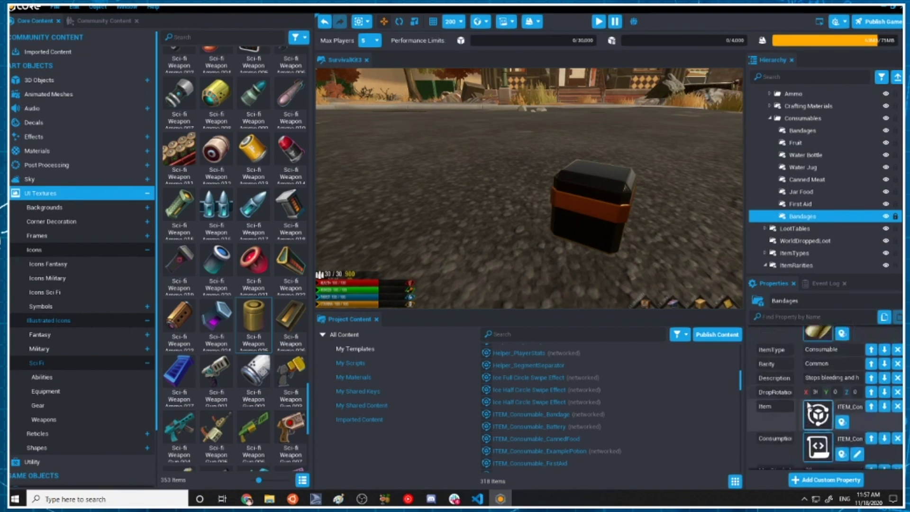
scroll(789, 263, "down", 5)
scroll(789, 261, "down", 10)
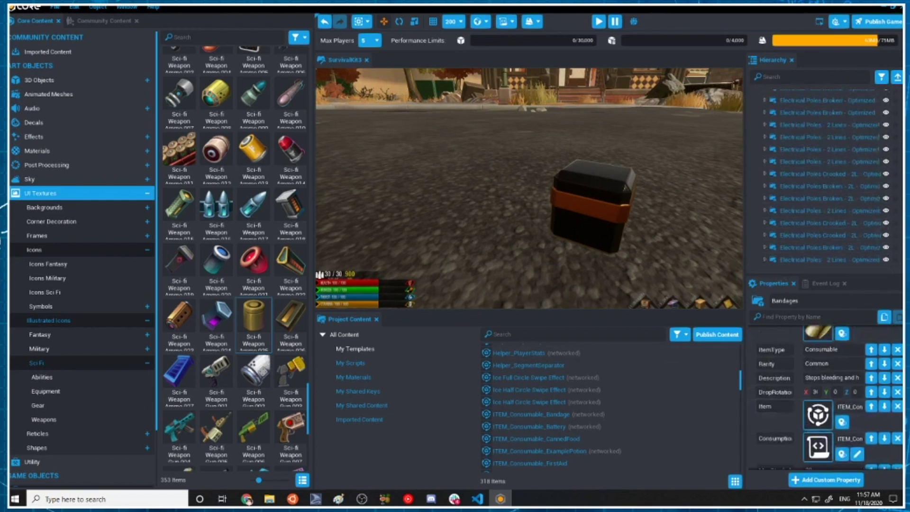
left_click(896, 79)
left_click(758, 183)
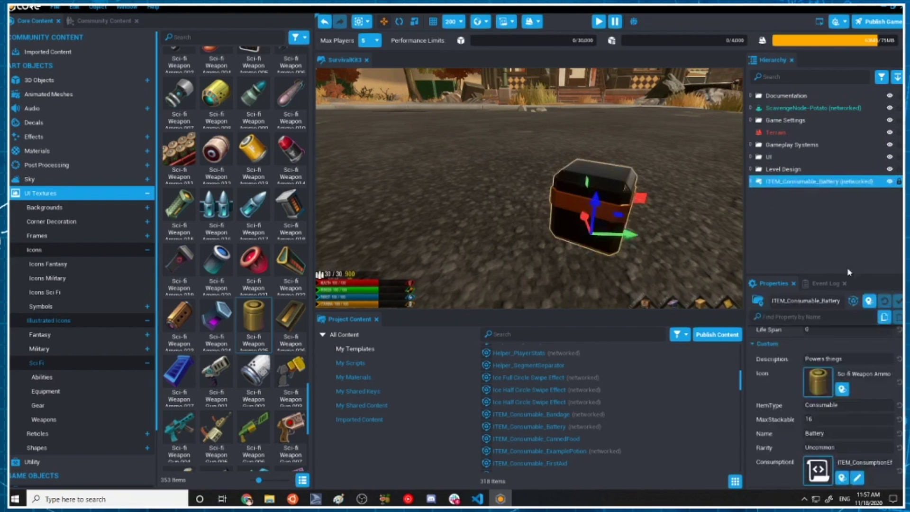
left_click(885, 321)
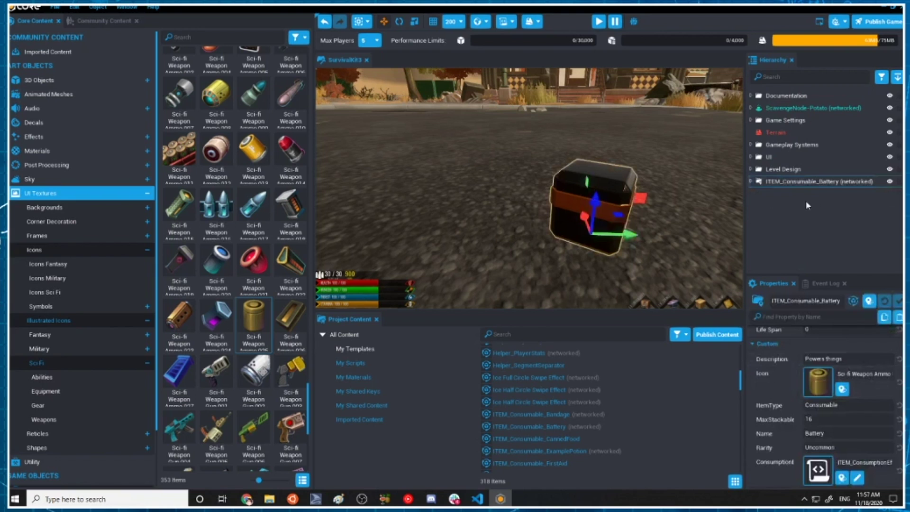
left_click(868, 301)
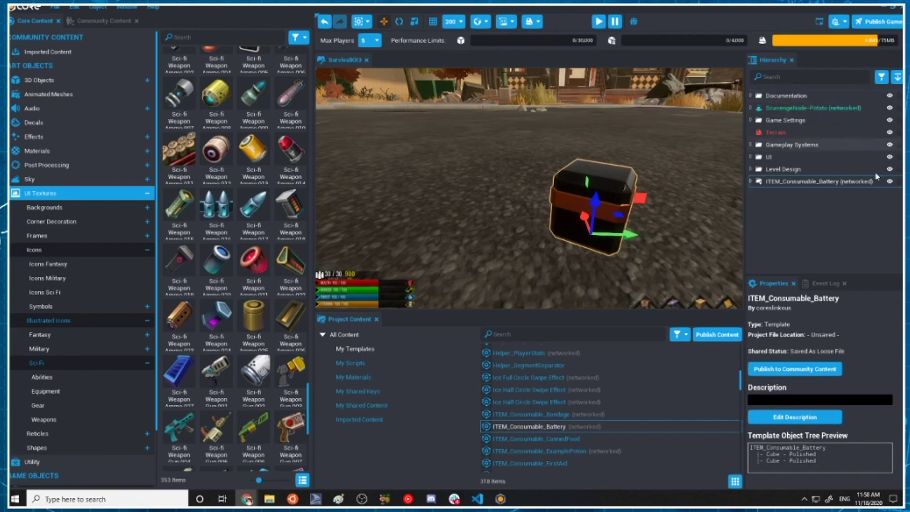
Rename the duplicated Bandages entry at the end of the Consumables folder under RegisteredItems to Battery
left_click(750, 145)
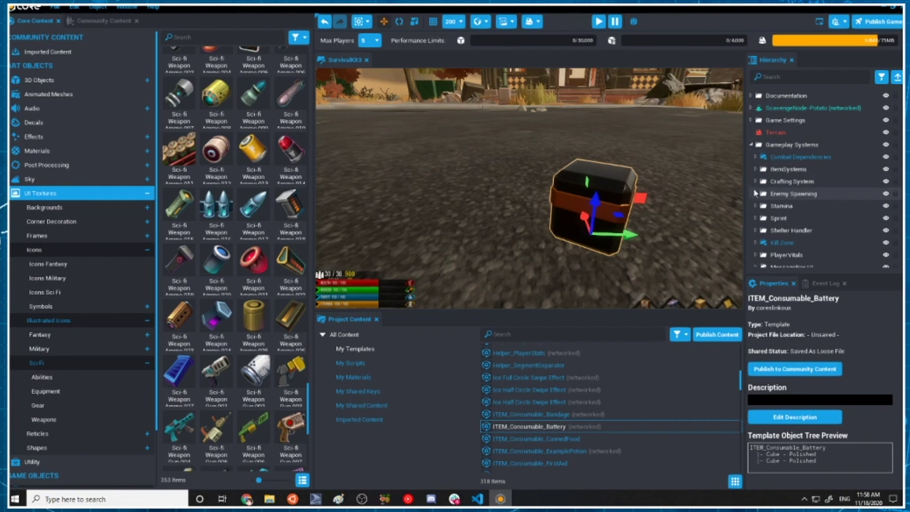
left_click(756, 169)
scroll(790, 204, "down", 2)
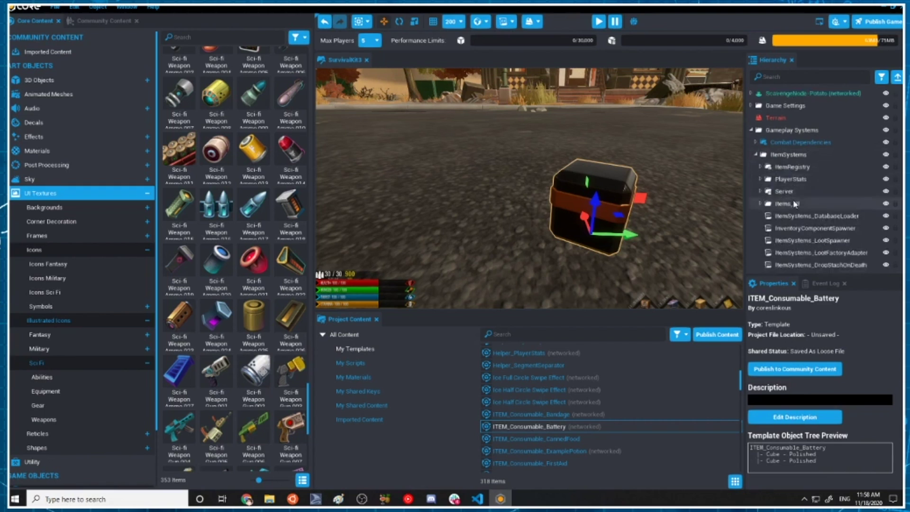
left_click(760, 152)
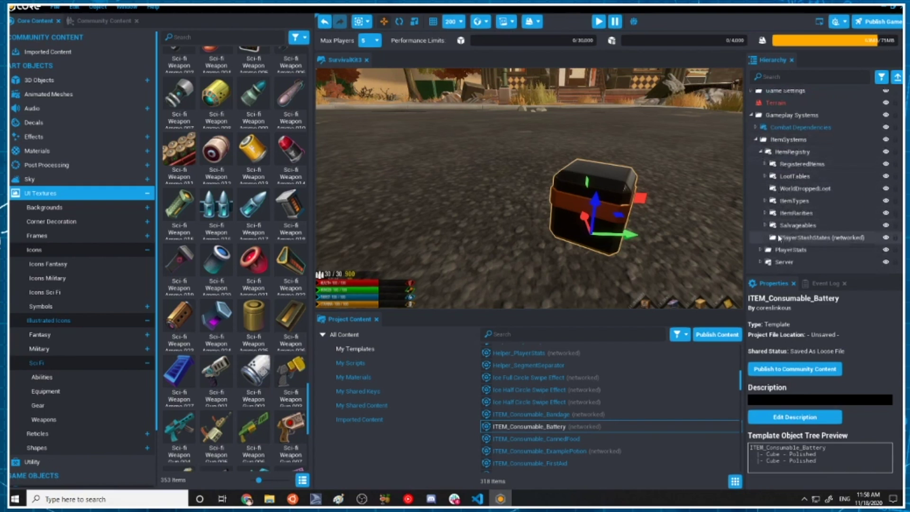
scroll(796, 192, "down", 1)
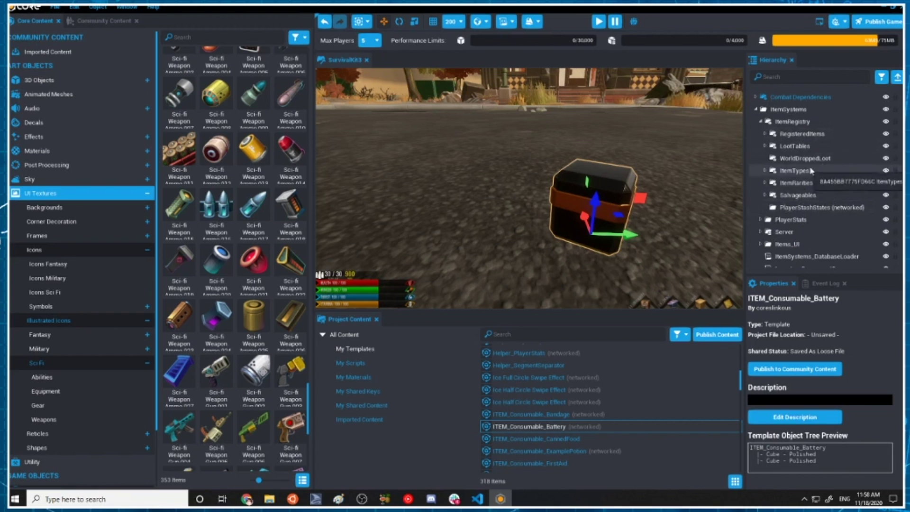
left_click(765, 134)
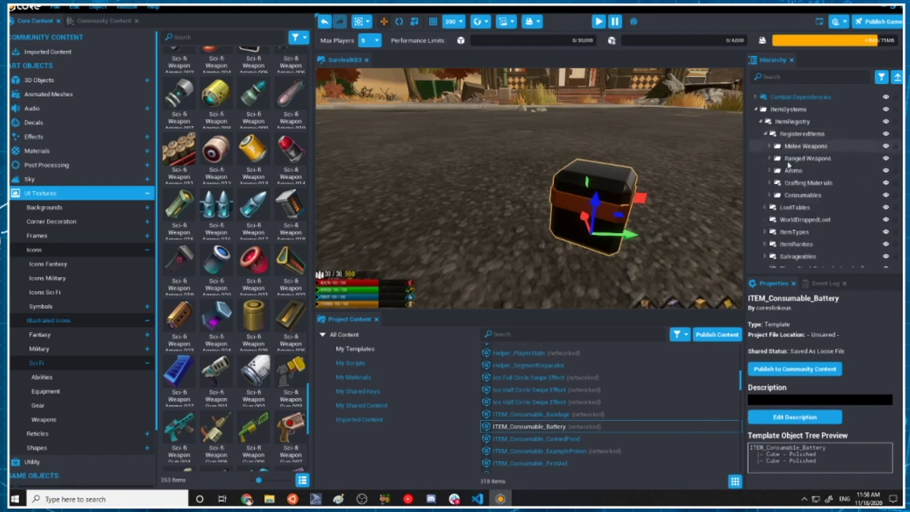
scroll(782, 208, "down", 3)
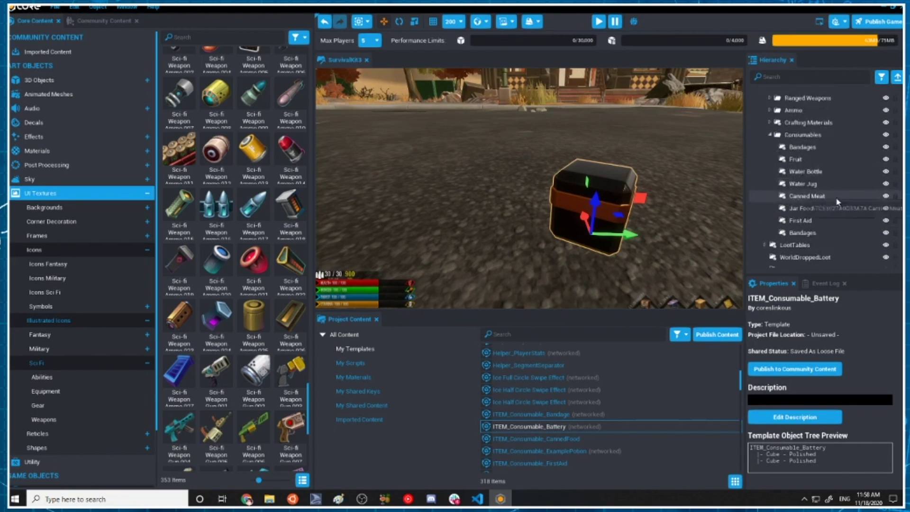
left_click(808, 233)
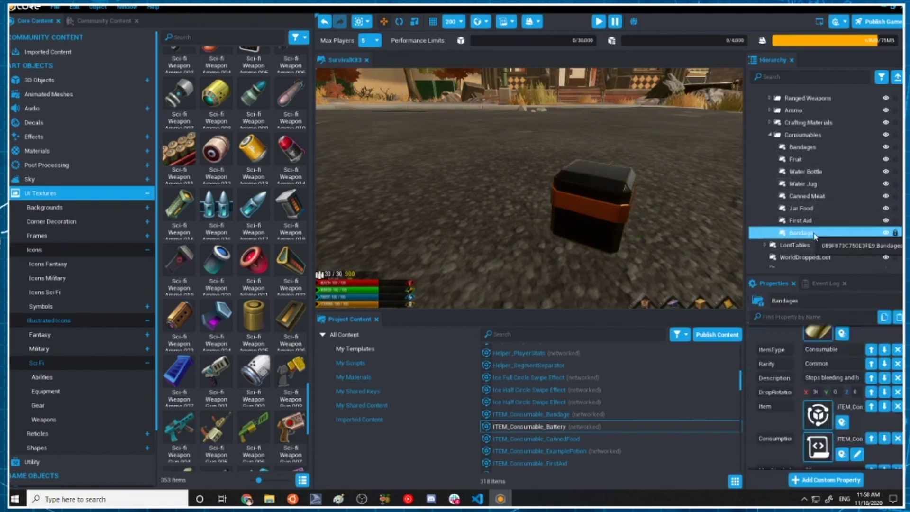
left_click(815, 301)
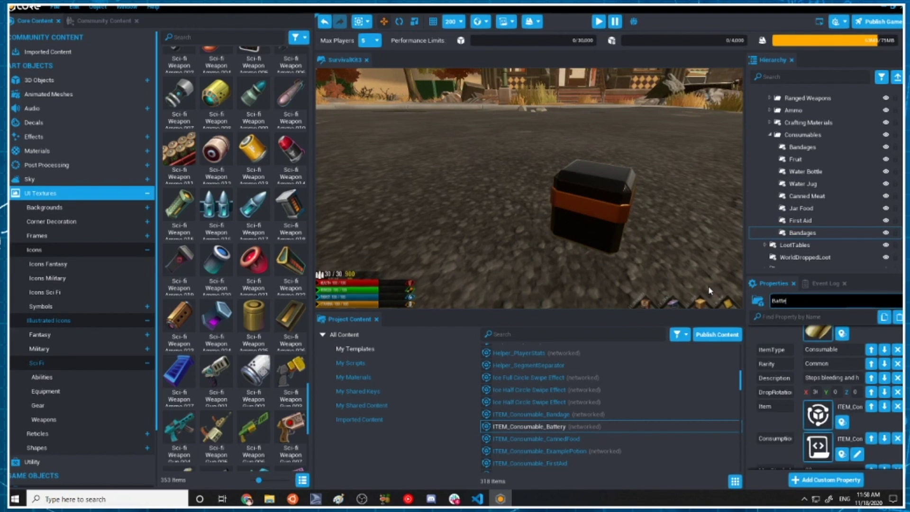
Assign the ITEM_Consumable_Battery template to the Item property of the registered Battery entry
scroll(818, 358, "down", 3)
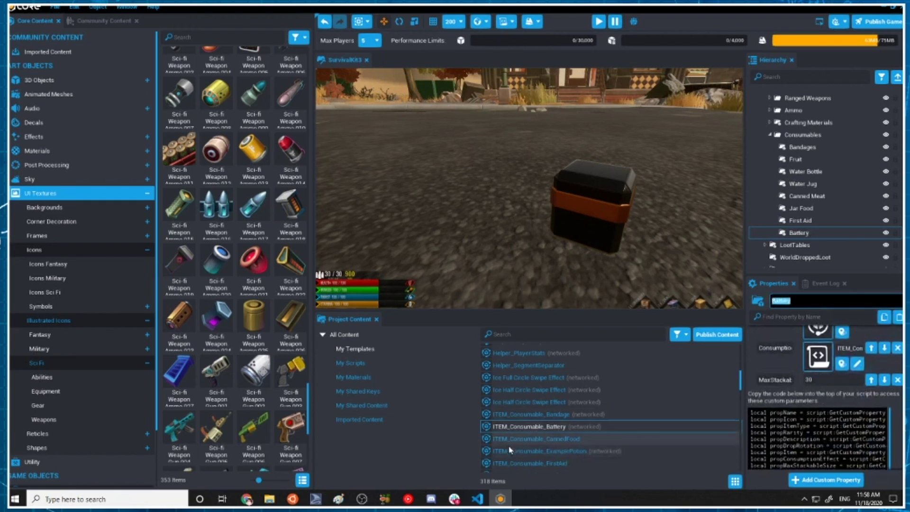
left_click_drag(535, 427, 816, 388)
scroll(814, 385, "up", 2)
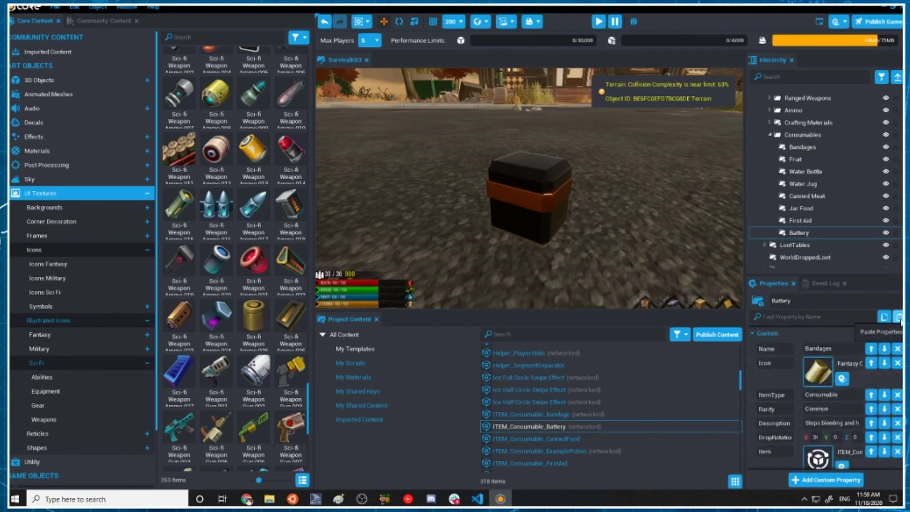
Paste only the copied Name, Icon, ItemType, Rarity and Description values into the registered Battery entry
left_click(898, 316)
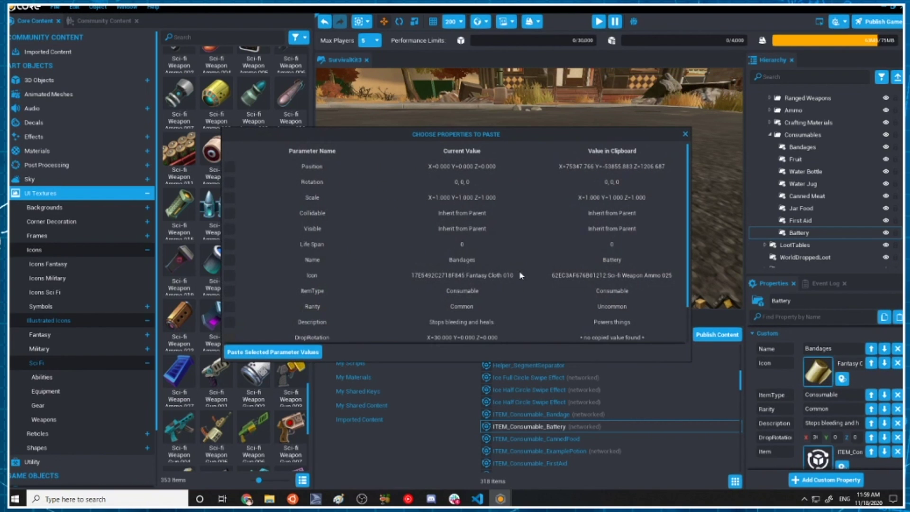
scroll(254, 186, "down", 3)
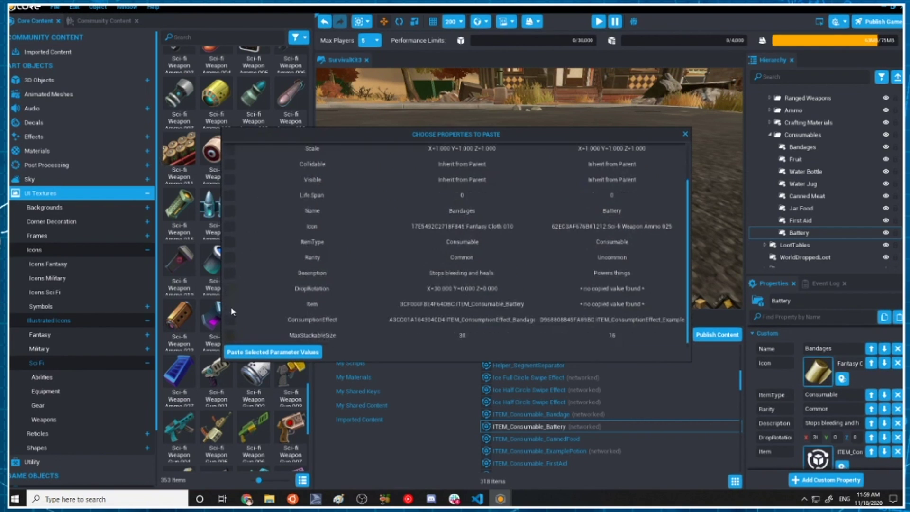
left_click(229, 273)
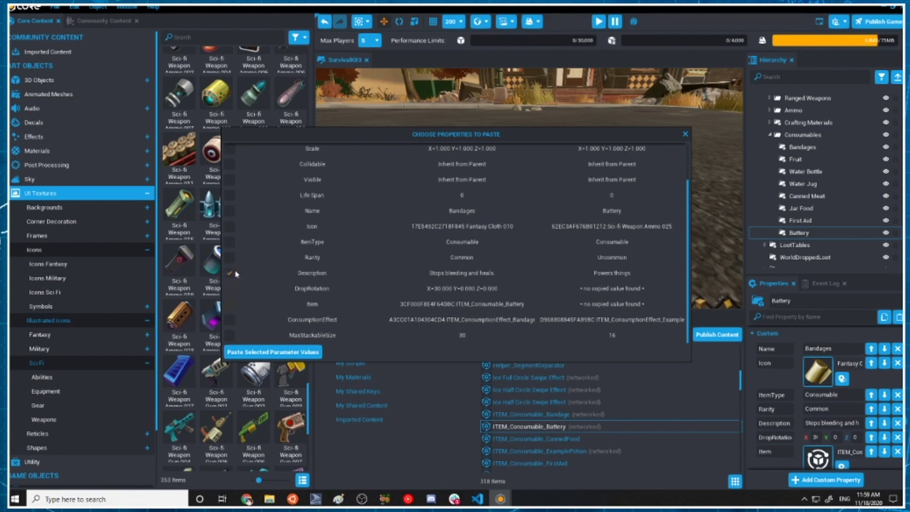
left_click(229, 242)
left_click(228, 228)
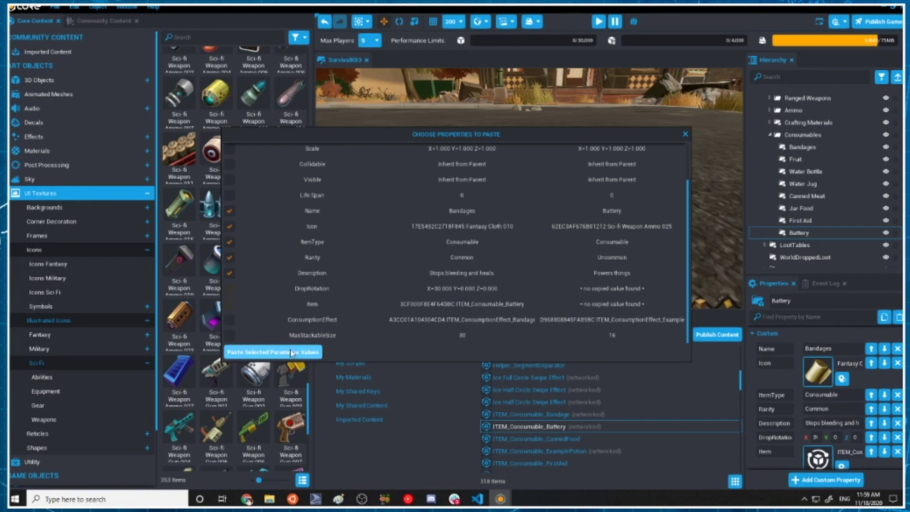
left_click(273, 351)
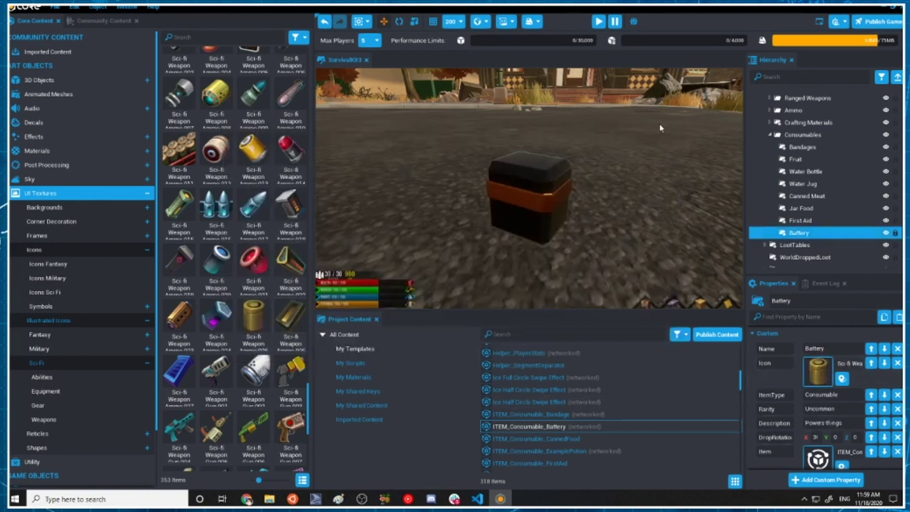
Review the custom properties of the registered Battery entry, from Name and Icon through MaxStackableSize
scroll(616, 191, "down", 5)
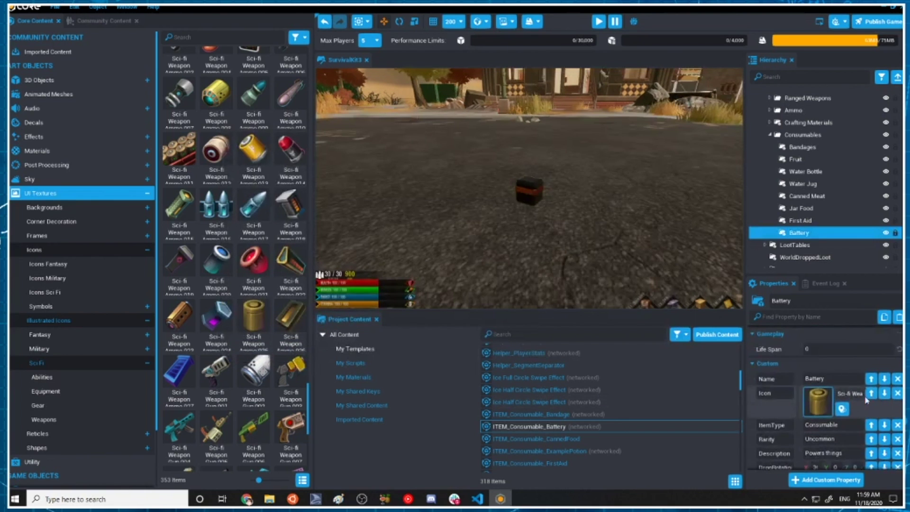
scroll(619, 248, "up", 5)
scroll(857, 396, "down", 3)
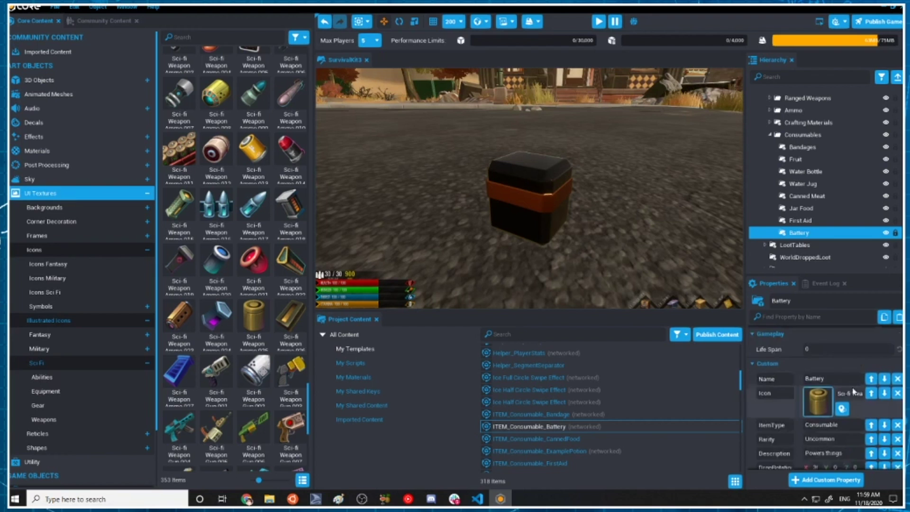
scroll(857, 379, "down", 4)
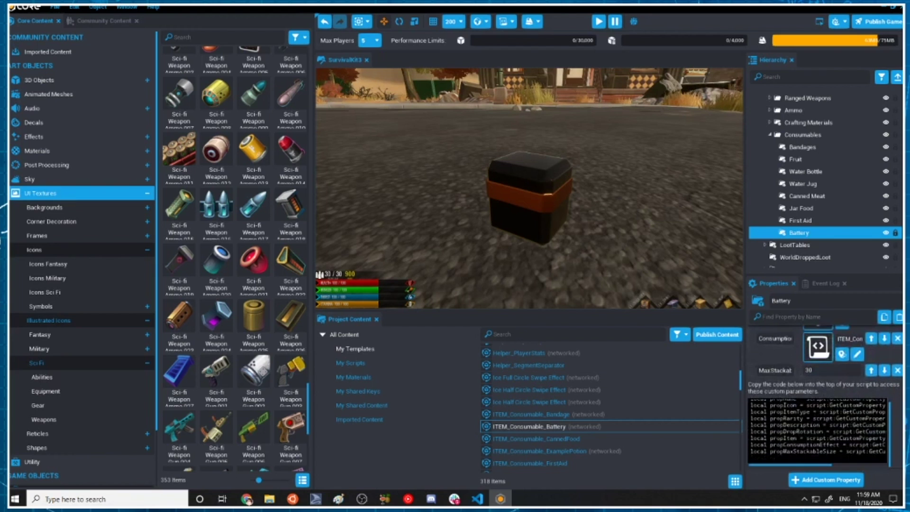
scroll(843, 403, "up", 1)
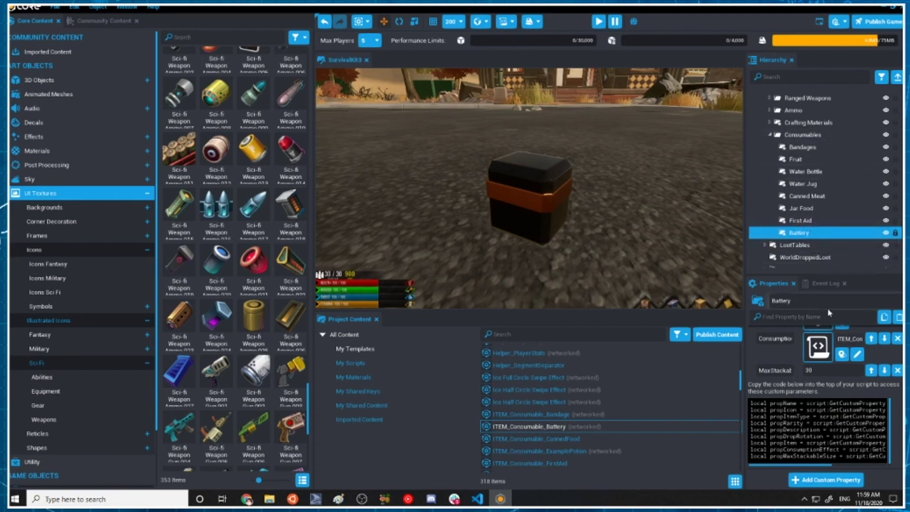
Check the Reward and CraftTime properties of the Battery recipe in the Consumables group of the Recipes Registry
scroll(802, 231, "down", 3)
scroll(864, 209, "down", 3)
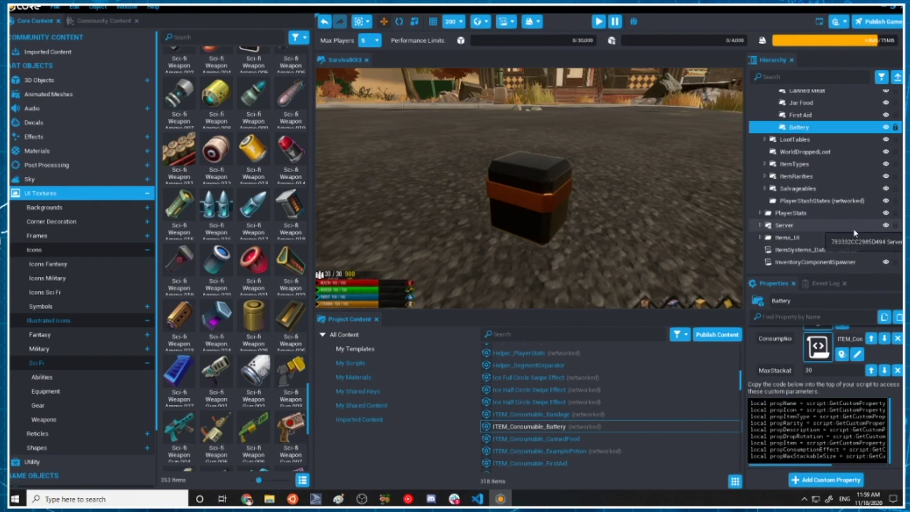
scroll(785, 122, "up", 8)
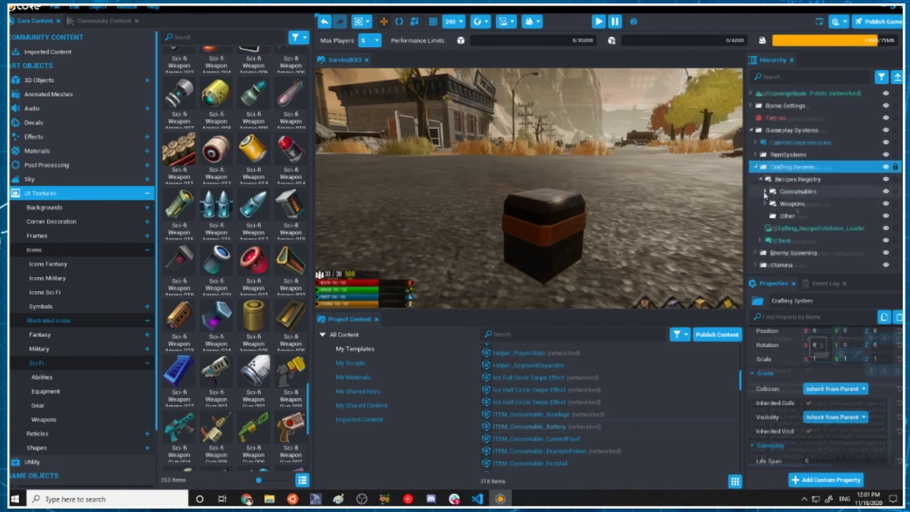
left_click(790, 216)
scroll(809, 251, "down", 3)
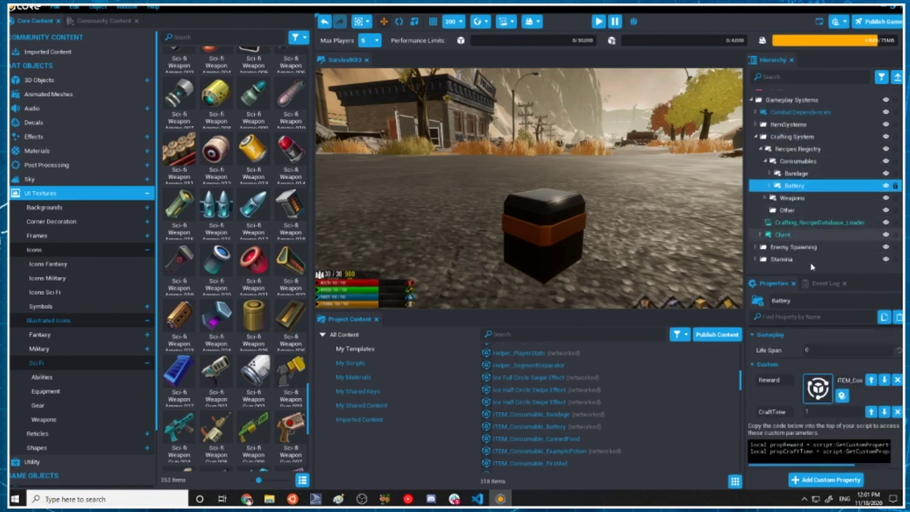
scroll(818, 329, "up", 2)
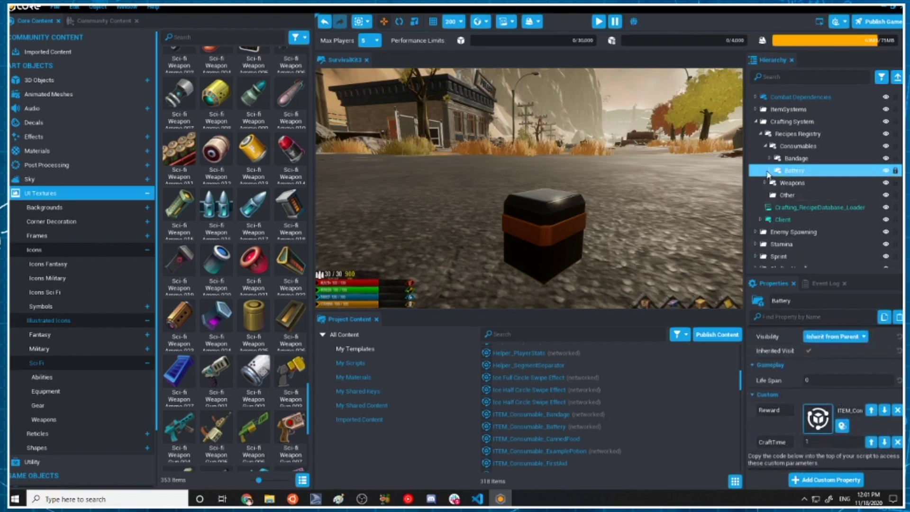
Rename the Material Cloth ingredient inside the Battery recipe as Material Potato
left_click(770, 171)
left_click(815, 183)
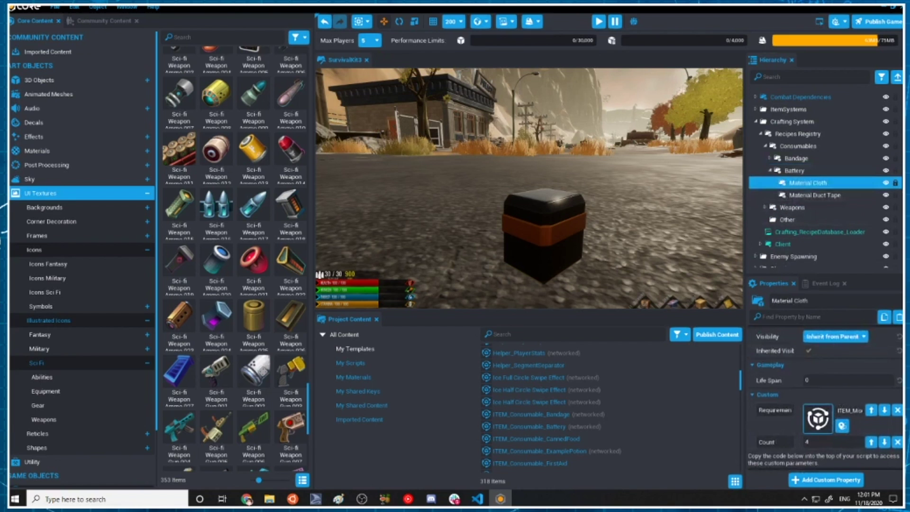
scroll(831, 256, "down", 2)
scroll(831, 367, "up", 4)
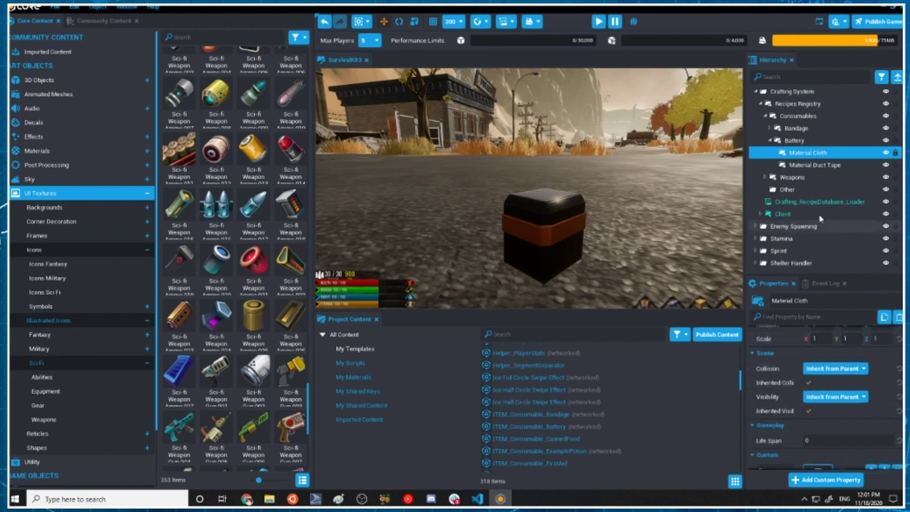
scroll(824, 204, "down", 3)
scroll(834, 214, "up", 3)
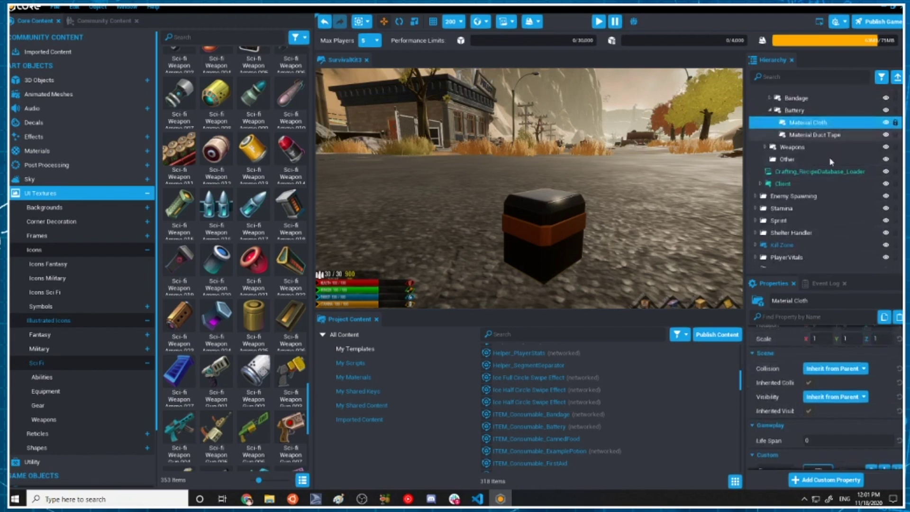
key("F2")
scroll(847, 236, "up", 2)
scroll(873, 401, "down", 4)
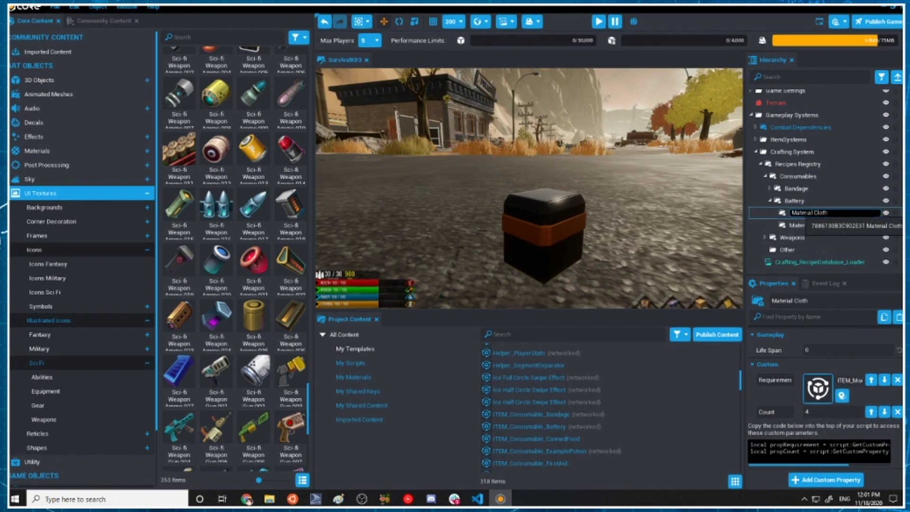
left_click_drag(827, 212, 820, 213)
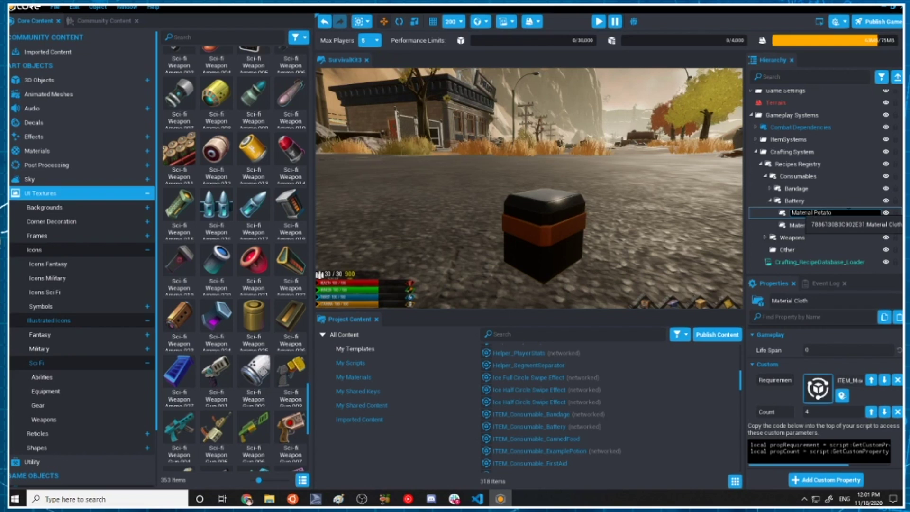
key("Return")
Set Material Potato's Count to 1 and assign the ITEM_Misc_Potato template as its requirement
left_click(821, 411)
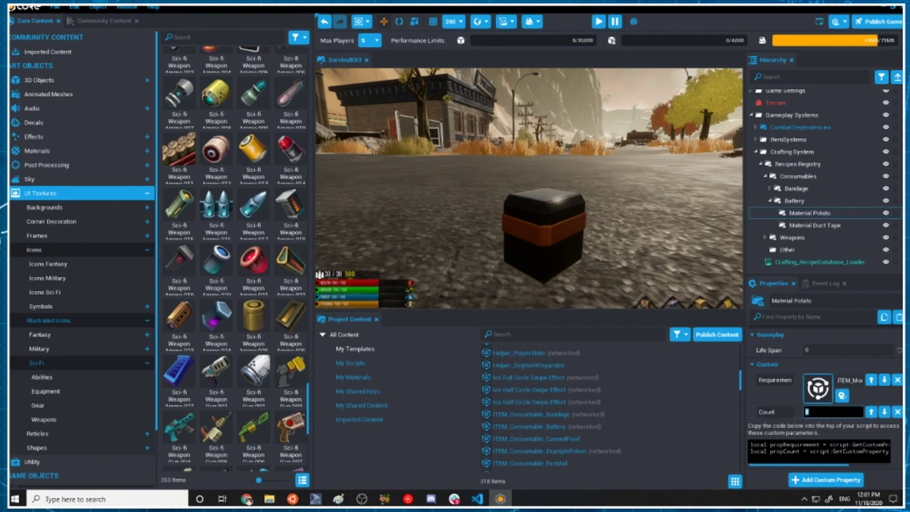
type("1")
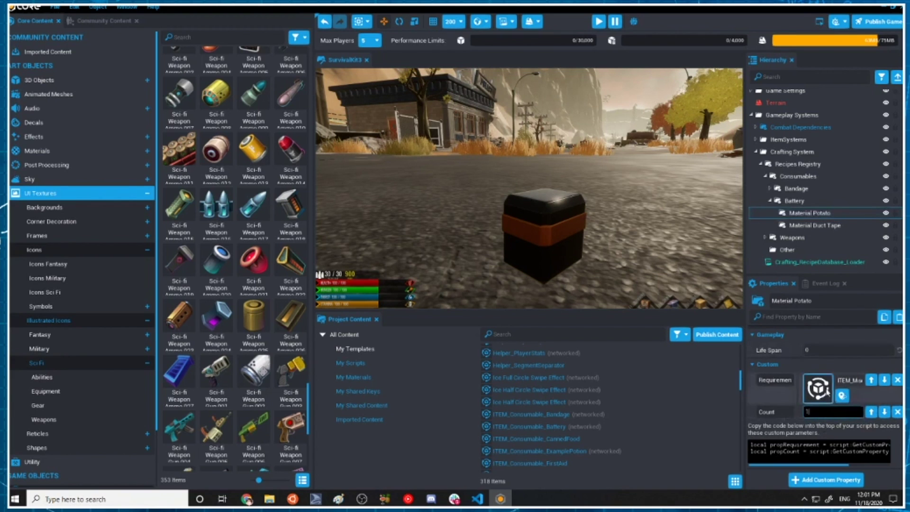
left_click(557, 335)
type("ITEM")
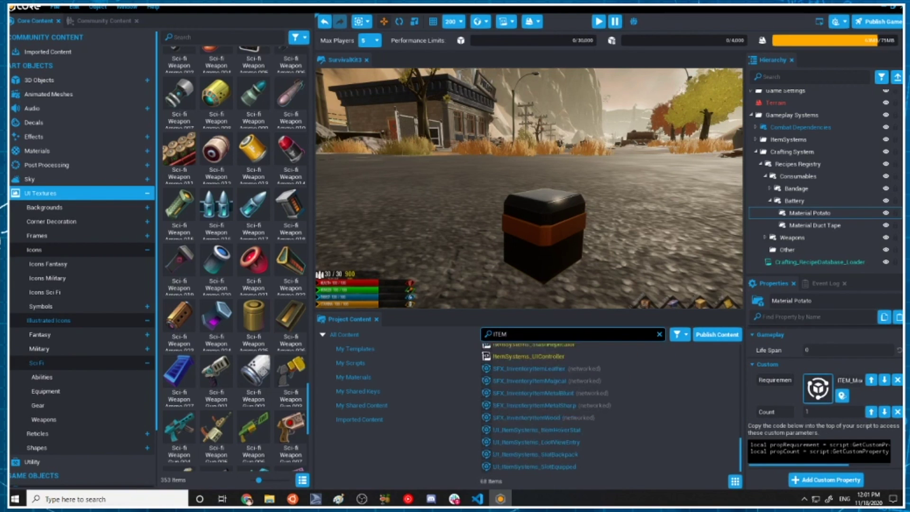
type("_mis")
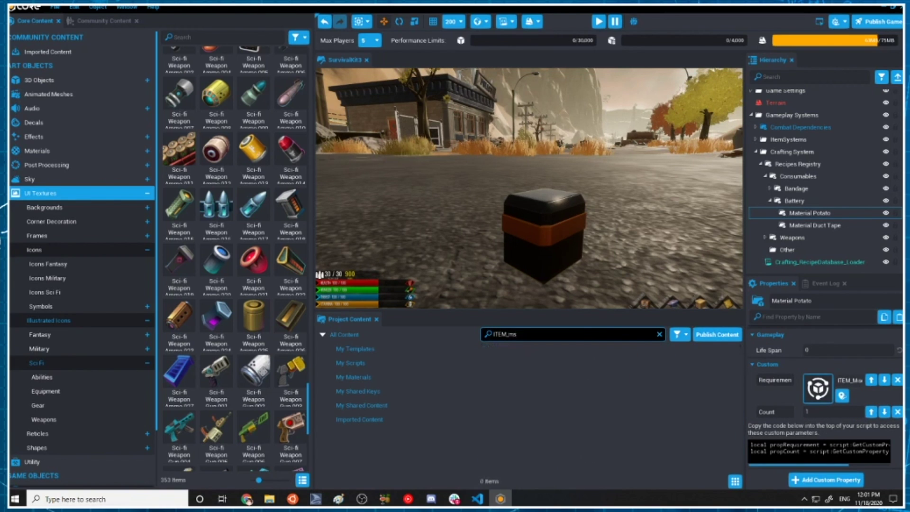
key("BackSpace")
left_click_drag(512, 398, 815, 391)
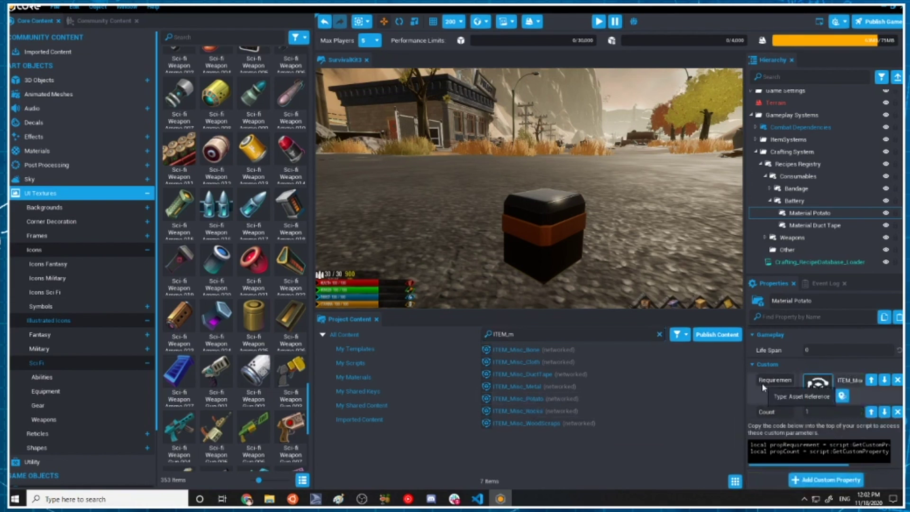
Rename the Material Duct Tape ingredient of the Battery recipe as Material Metal
left_click(814, 225)
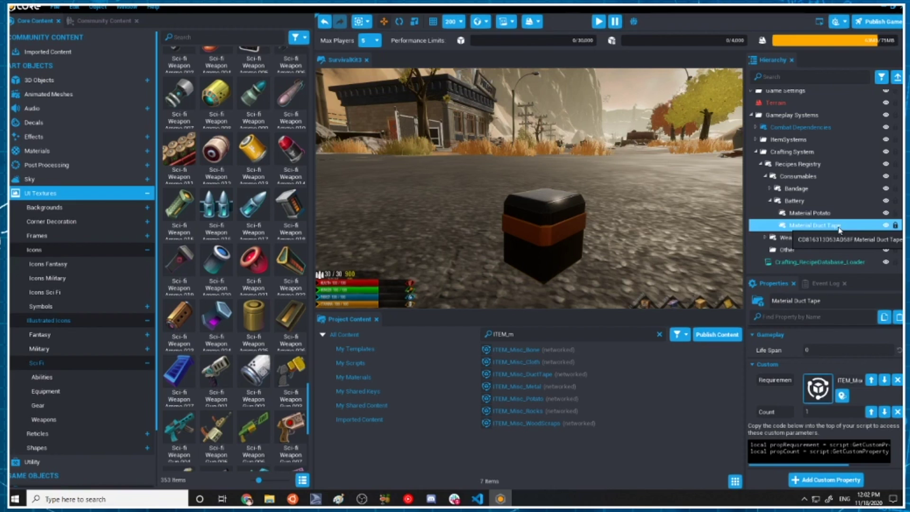
double_click(820, 226)
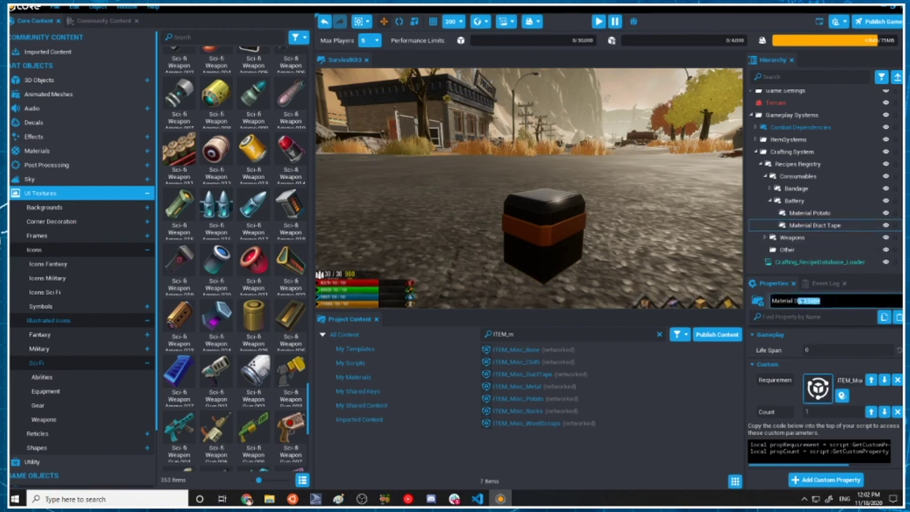
key("BackSpace")
key("BackSpace")
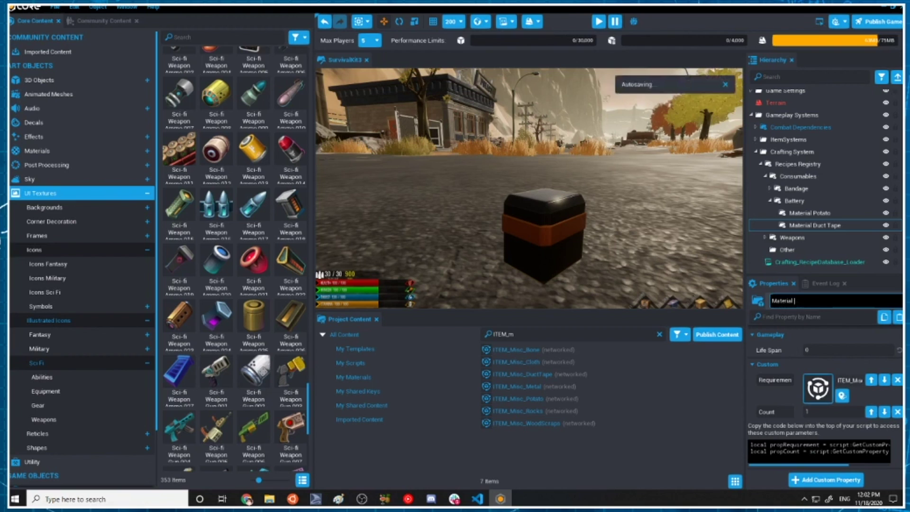
type("M")
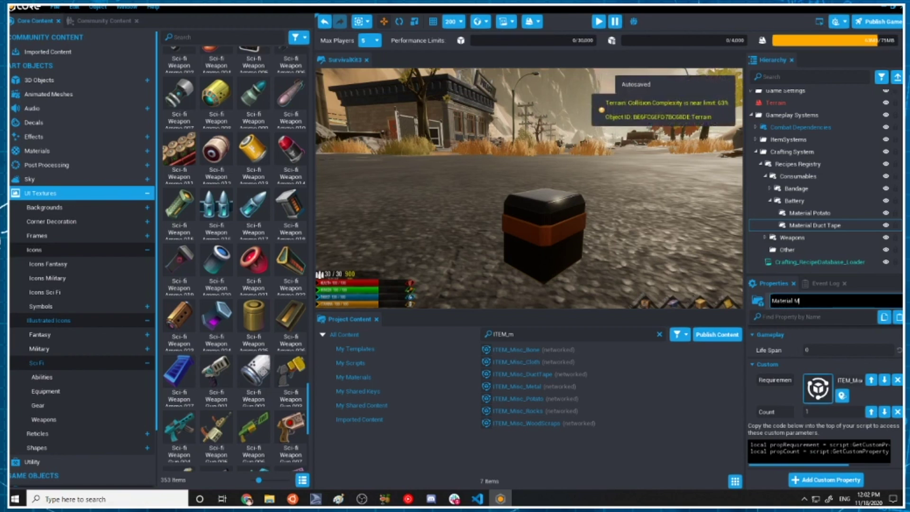
type("etal")
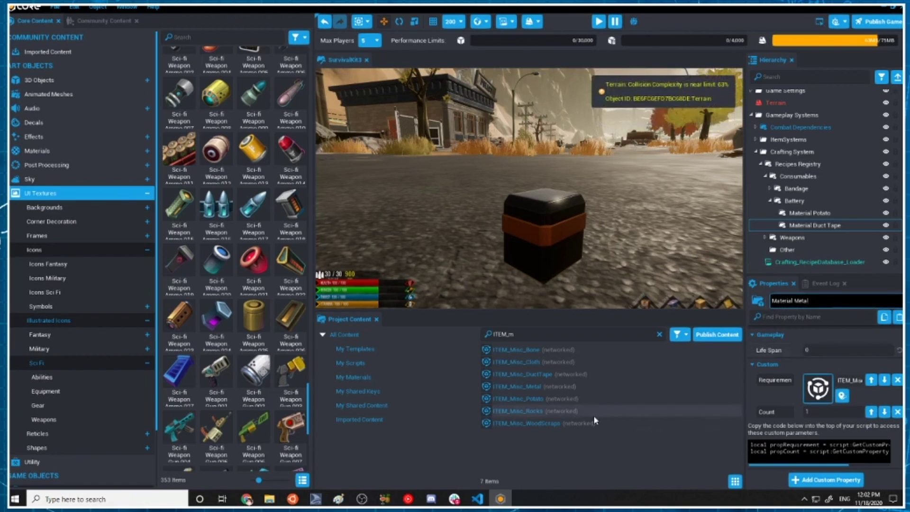
Assign the ITEM_Misc_Metal template as Material Metal's requirement and set its Count to 2
left_click(533, 389)
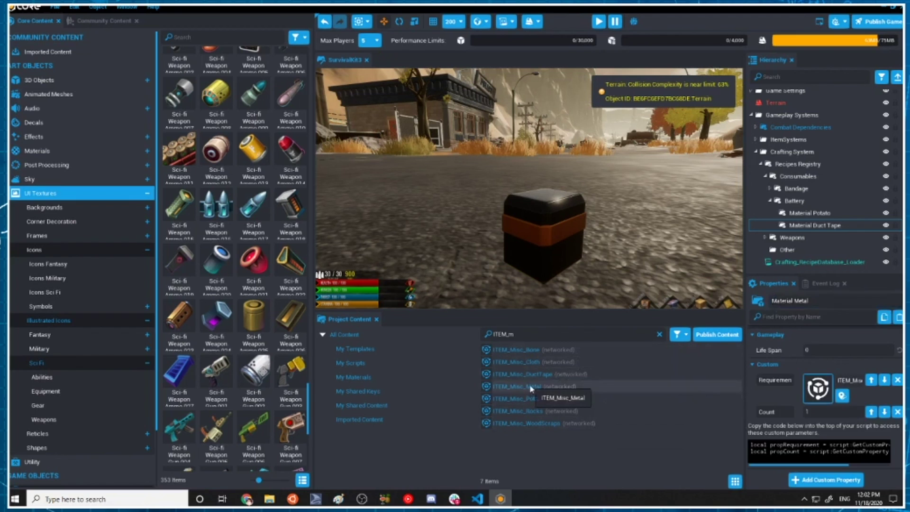
left_click(823, 226)
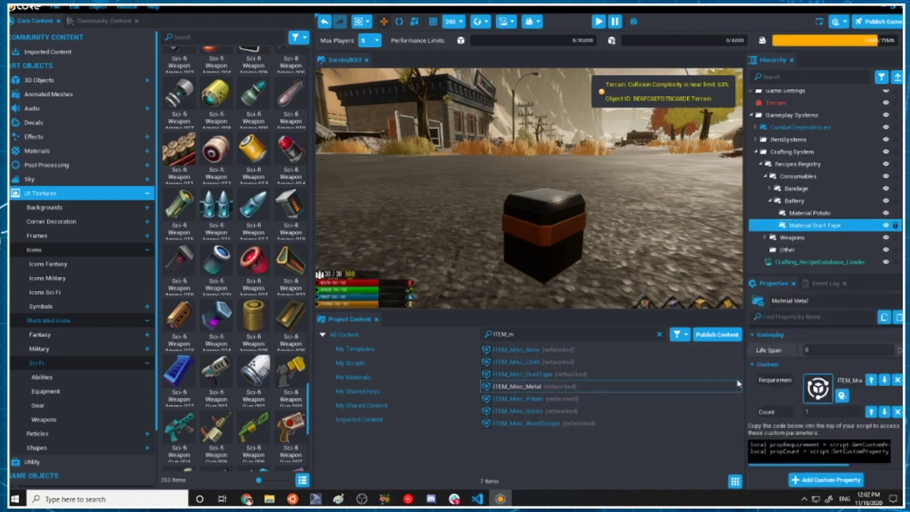
left_click_drag(548, 387, 817, 386)
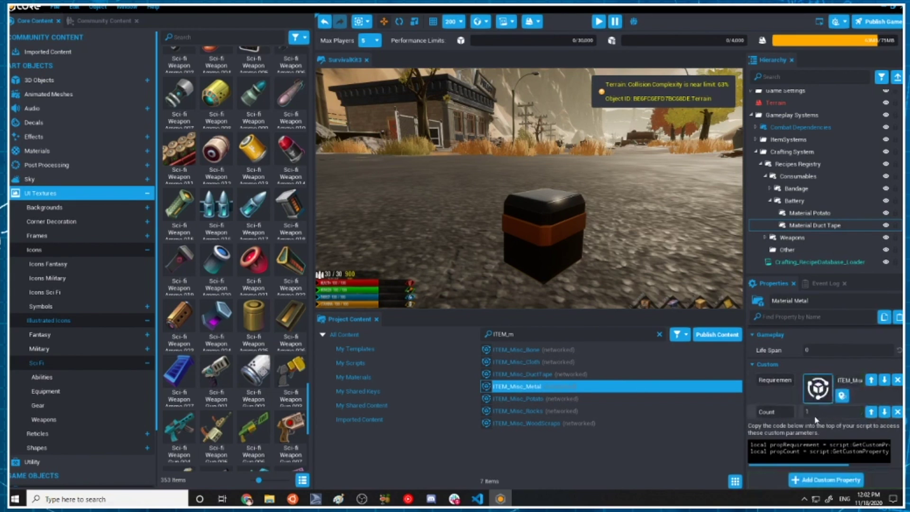
left_click(808, 412)
type("2")
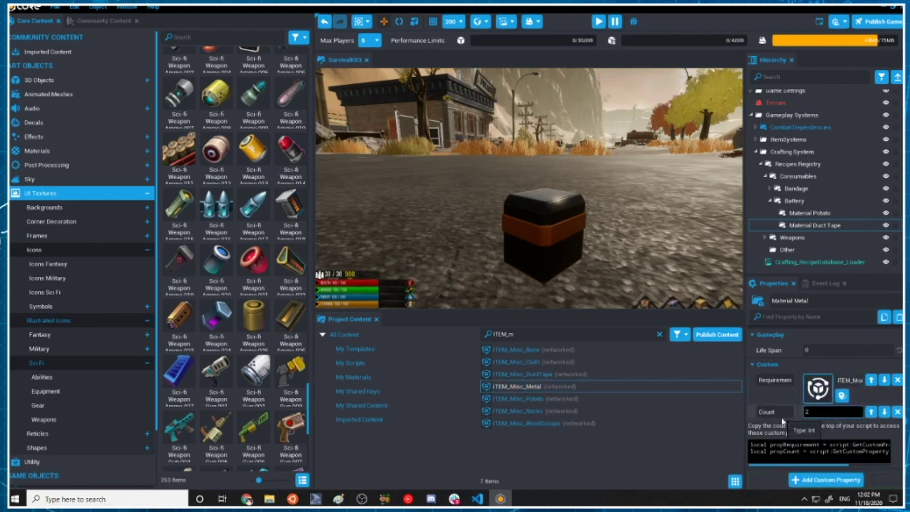
key("Return")
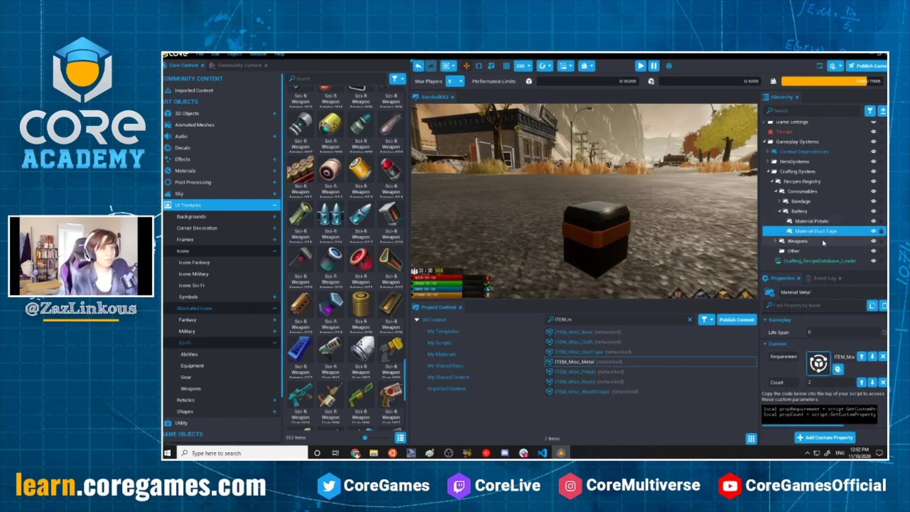
left_click_drag(793, 232, 792, 230)
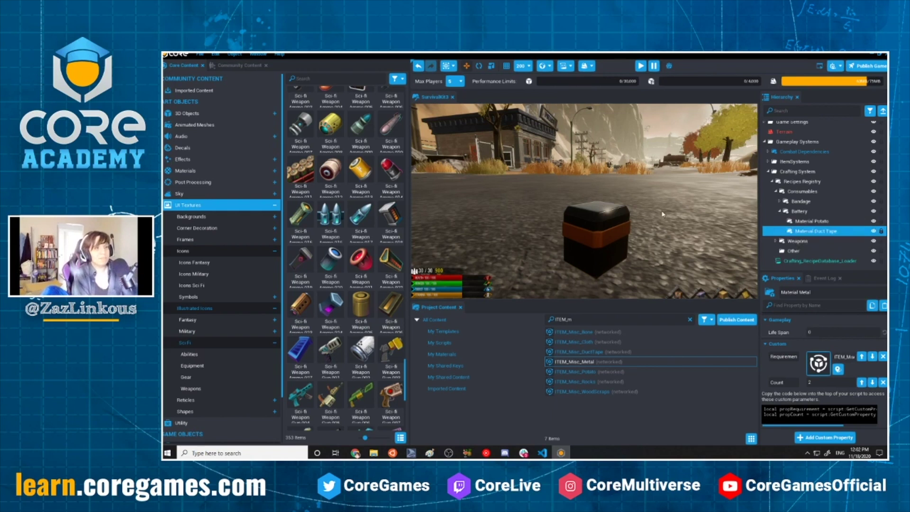
scroll(662, 219, "up", 3)
scroll(665, 232, "down", 3)
scroll(661, 232, "up", 3)
scroll(658, 232, "down", 3)
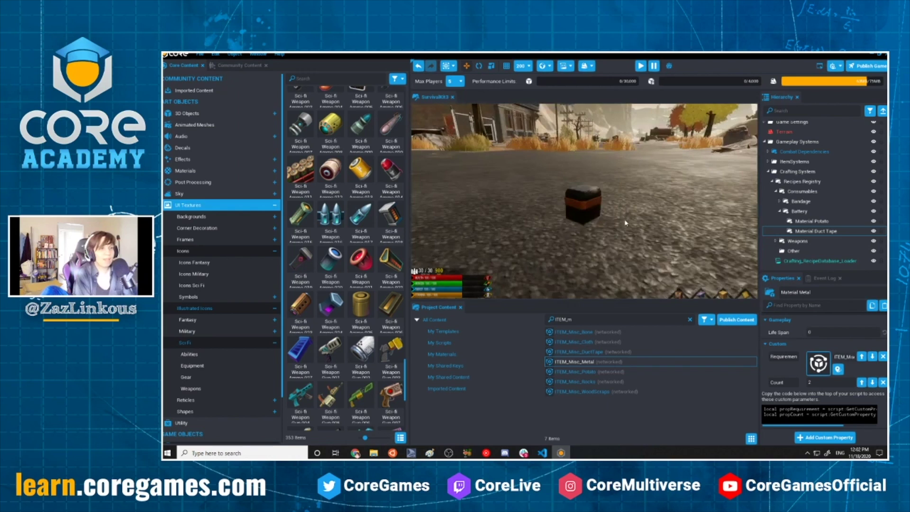
Reconfirm the name Material Metal on the recipe's second ingredient in the hierarchy and collapse the Battery recipe
left_click(815, 231)
scroll(851, 332, "up", 3)
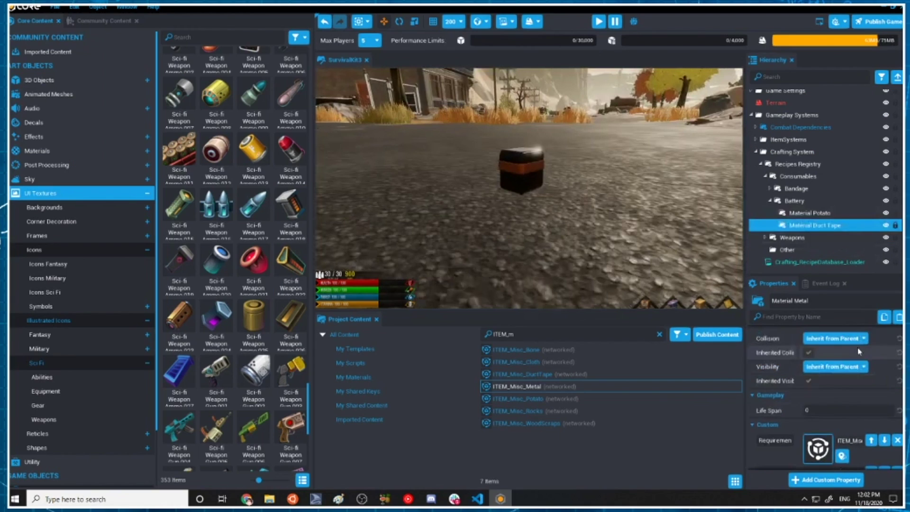
left_click(834, 223)
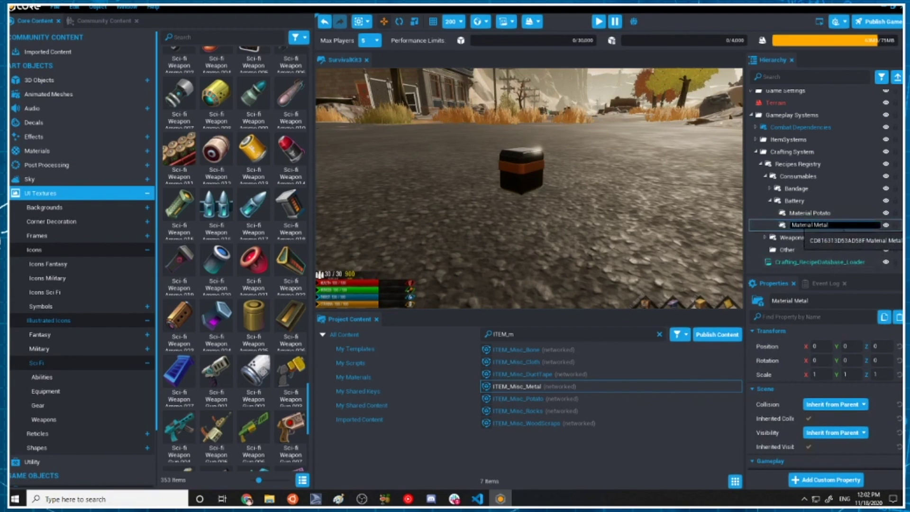
key("Return")
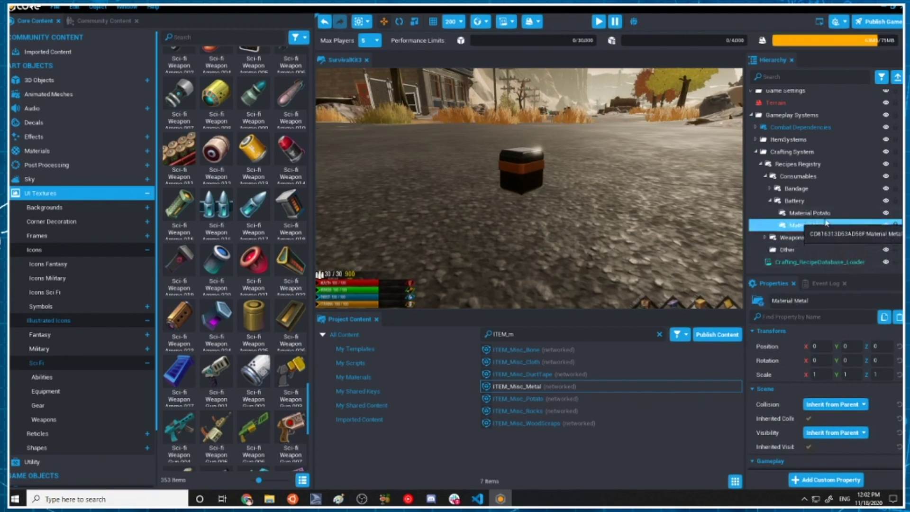
left_click(769, 200)
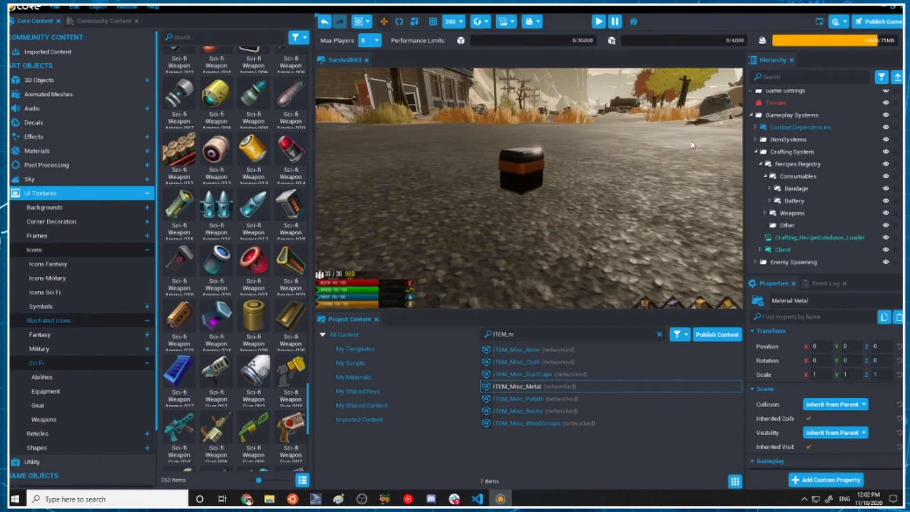
Select the whole ScavengeNode-Potato plant in the level and place a copy of it at the end of the hierarchy
right_click_drag(692, 145, 669, 67)
key("s")
key("w")
right_click_drag(585, 257, 606, 123)
key("e")
key("w")
key("w")
key("w")
right_click_drag(445, 136, 559, 207)
key("w")
key("w")
right_click_drag(513, 258, 593, 123)
right_click_drag(526, 207, 518, 188)
key("w")
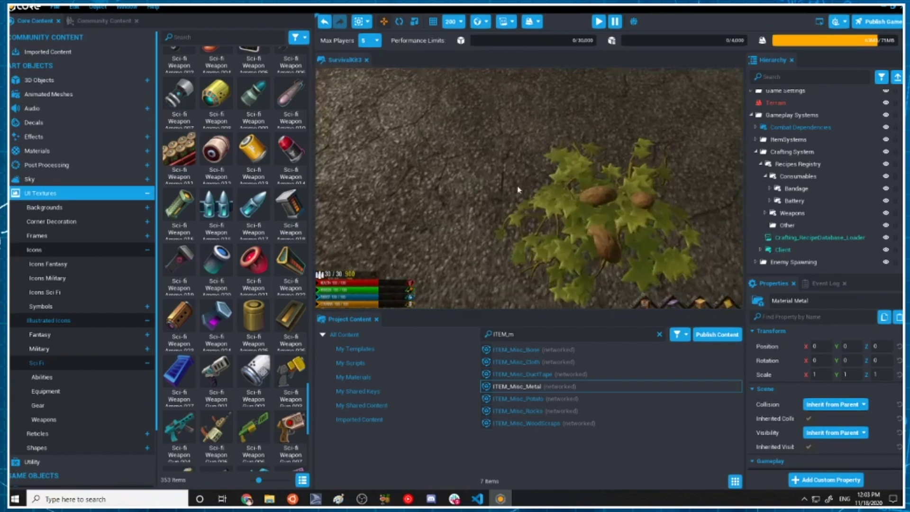
left_click(642, 203)
scroll(787, 136, "up", 2)
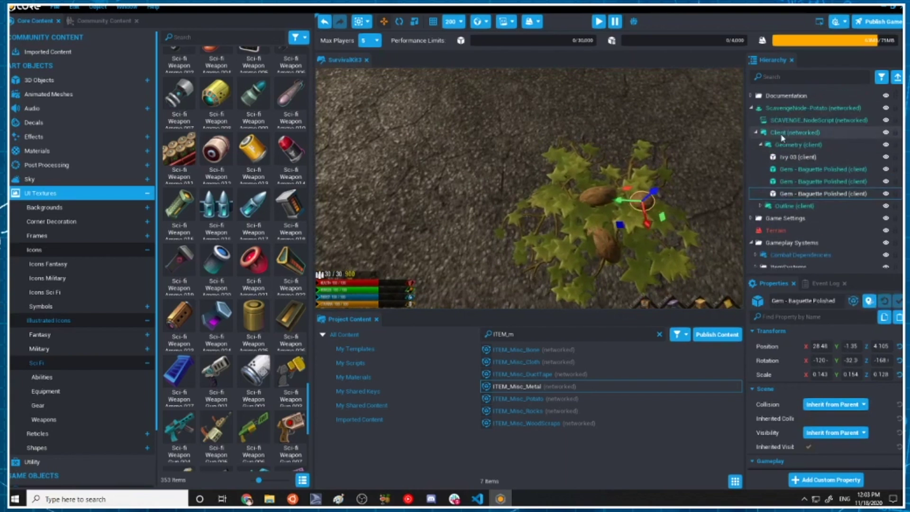
left_click(759, 108)
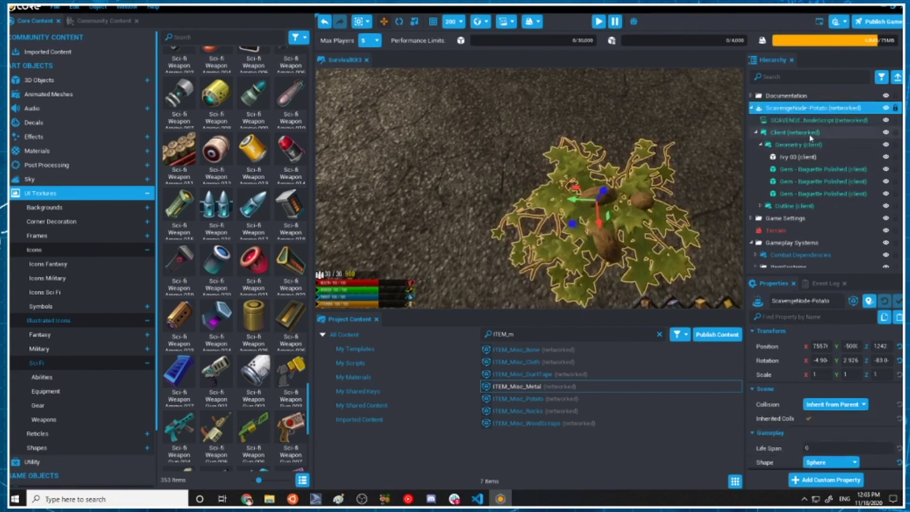
left_click(751, 108)
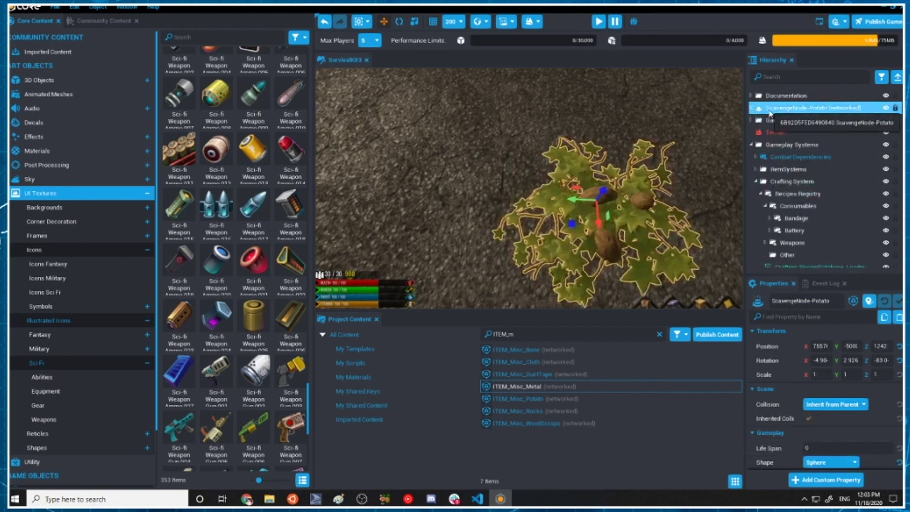
left_click_drag(769, 109, 786, 266)
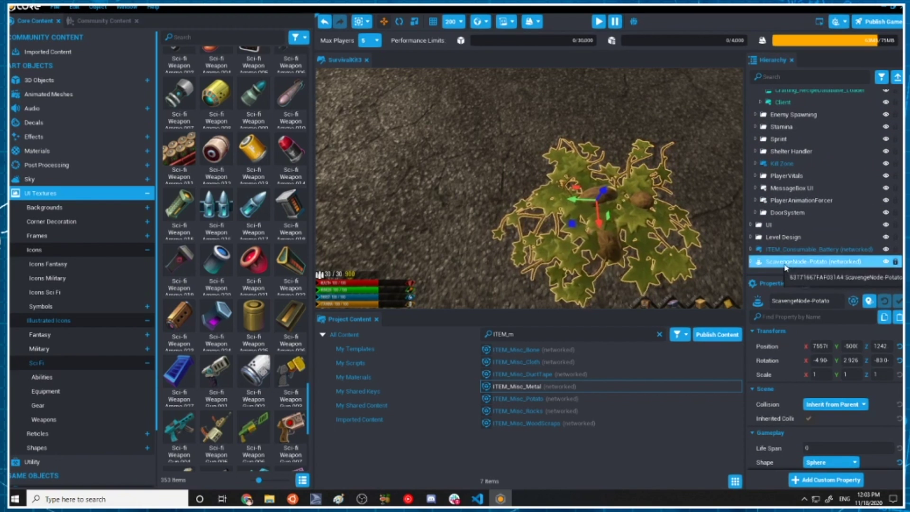
Undo the trial move of the potato plant copy and delete the copy from the level
scroll(668, 228, "down", 4)
left_click_drag(538, 192, 405, 188)
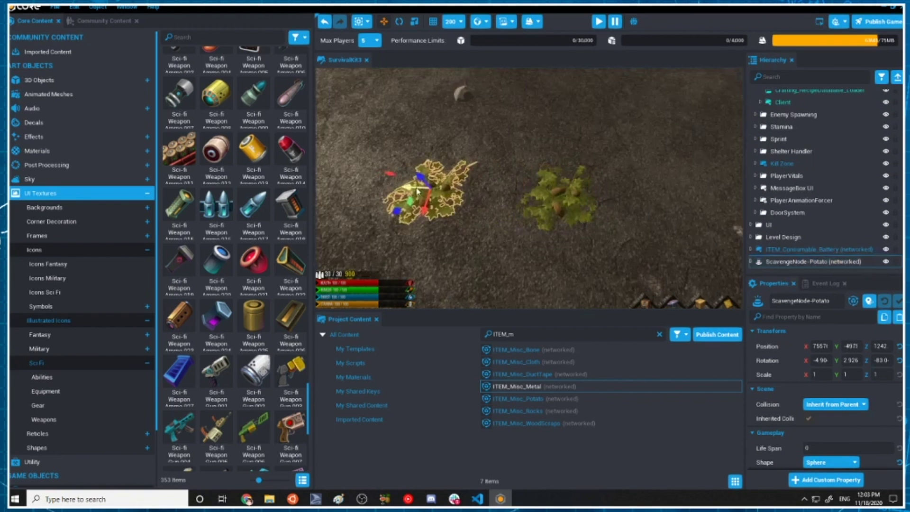
key("ctrl+z")
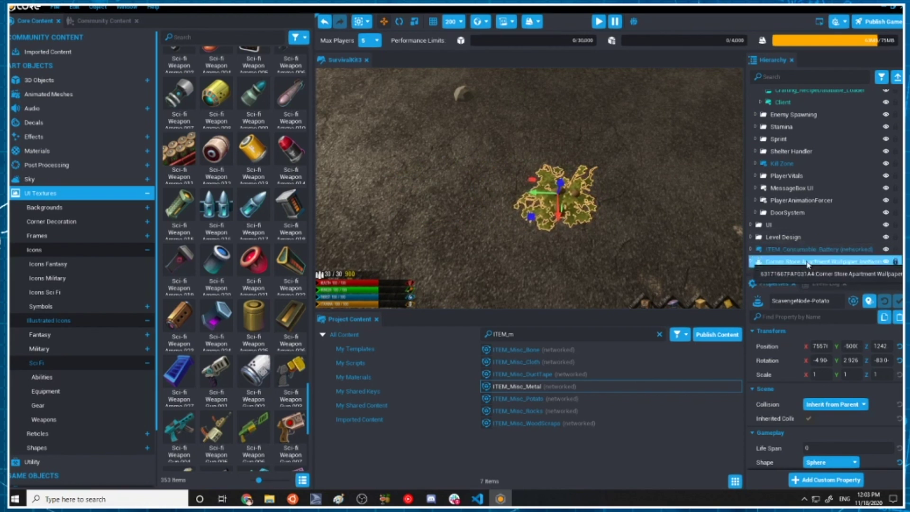
key("Delete")
Find ScavengeNode-Metal1 among the scavenge nodes in the hierarchy and focus the view on it
scroll(807, 261, "up", 2)
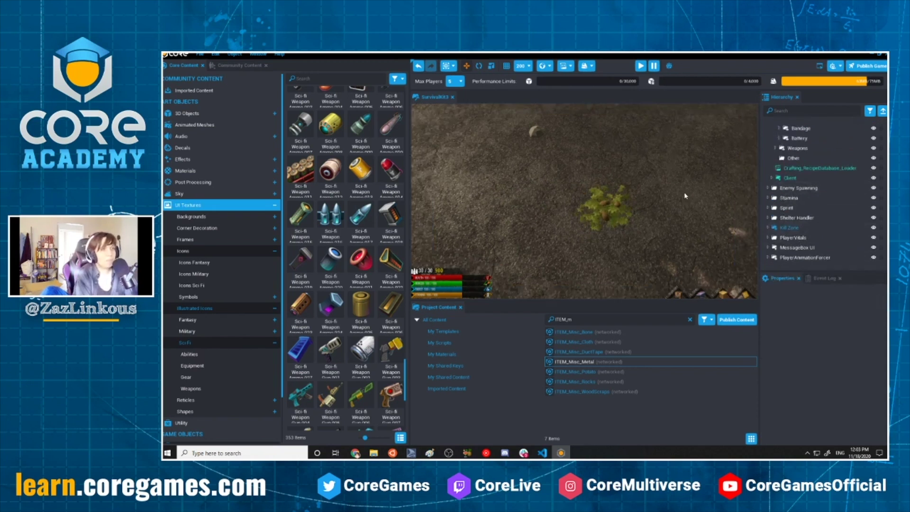
scroll(817, 176, "up", 2)
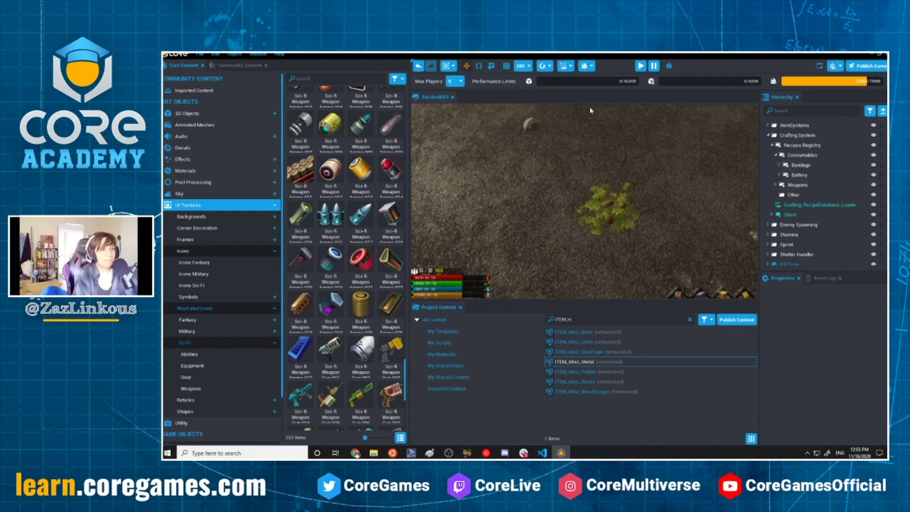
right_click_drag(704, 172, 635, 182)
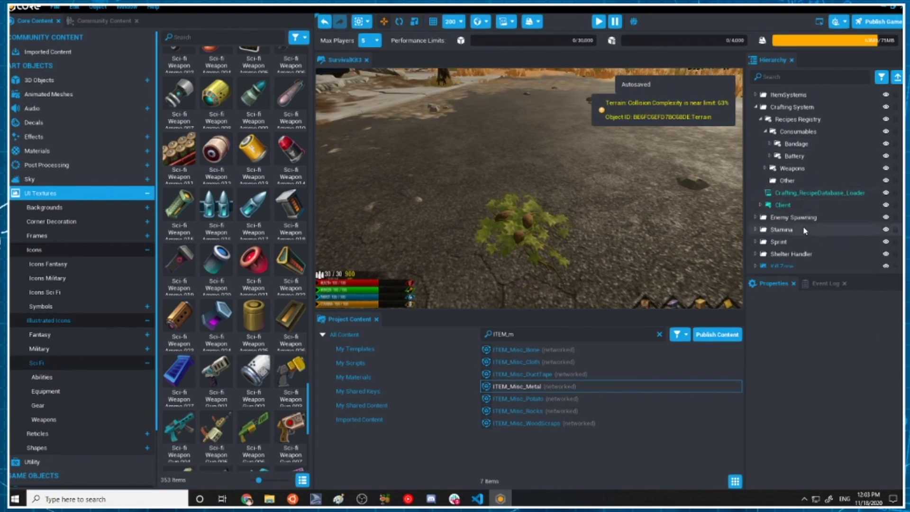
scroll(809, 219, "down", 3)
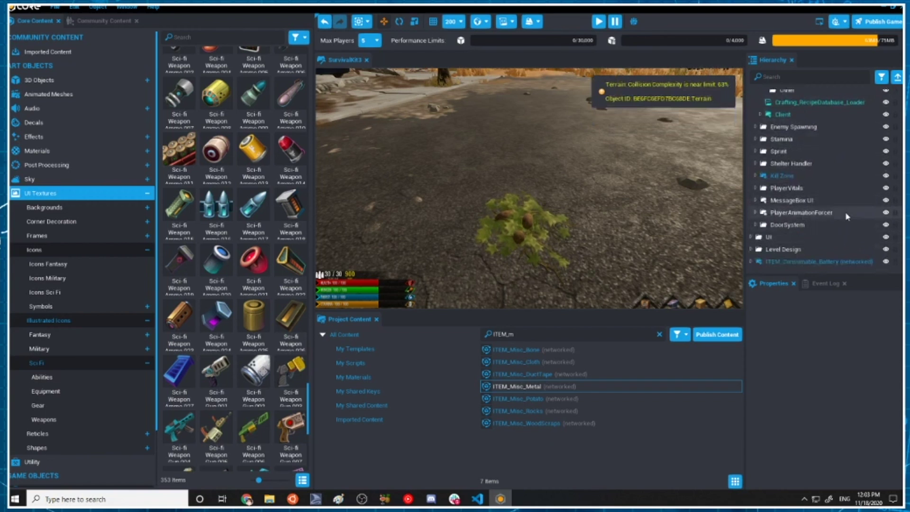
scroll(806, 199, "up", 4)
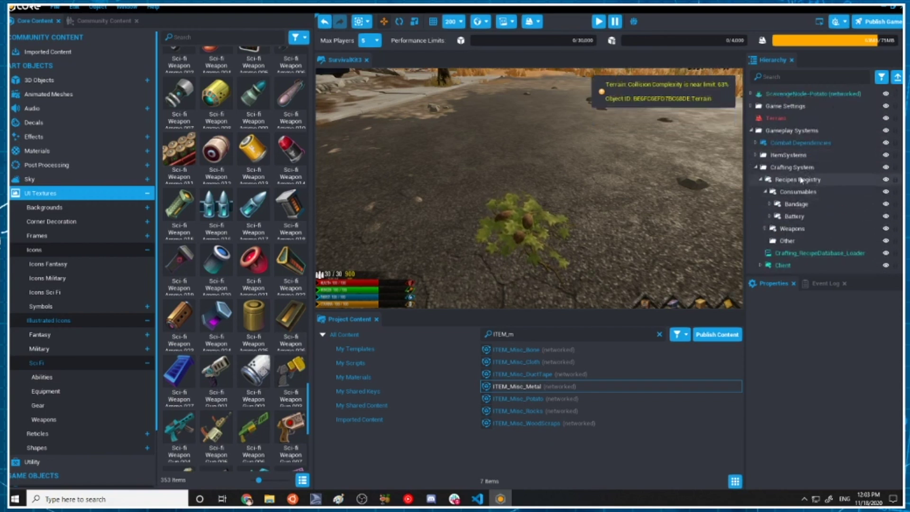
scroll(807, 179, "down", 2)
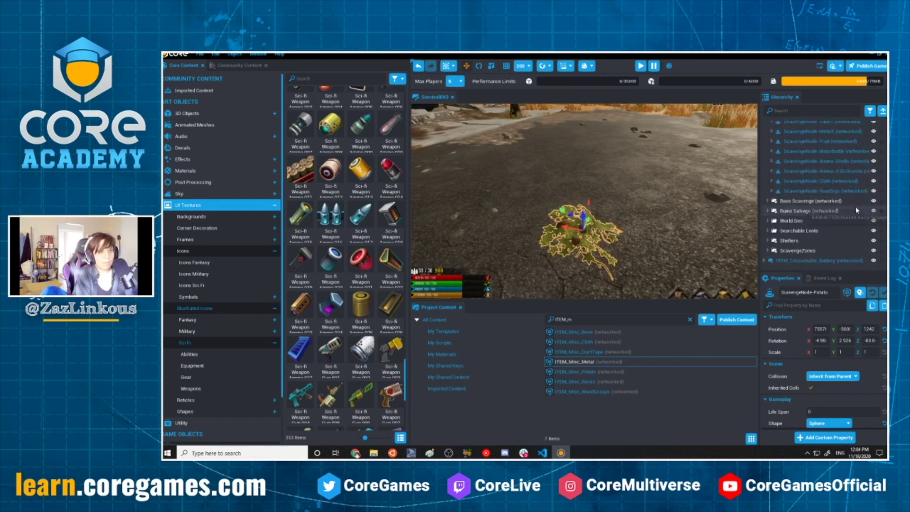
scroll(856, 208, "up", 2)
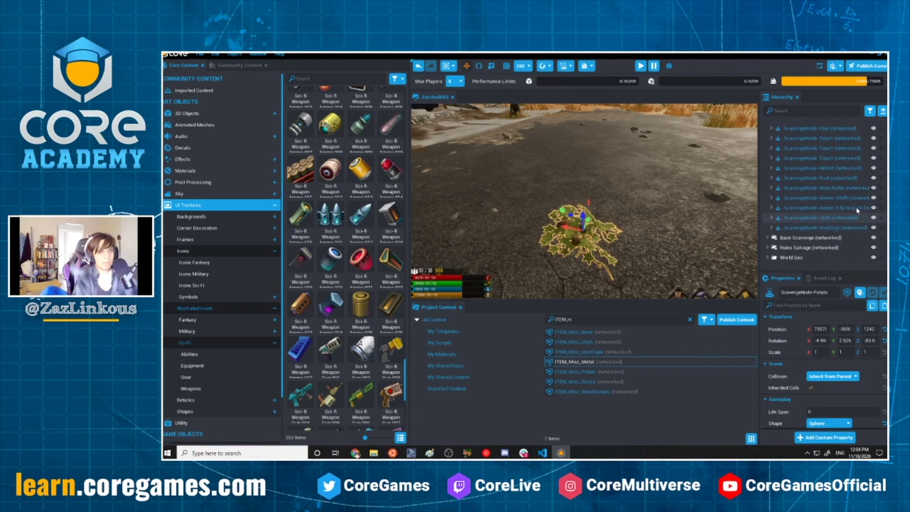
left_click(822, 168)
key("f")
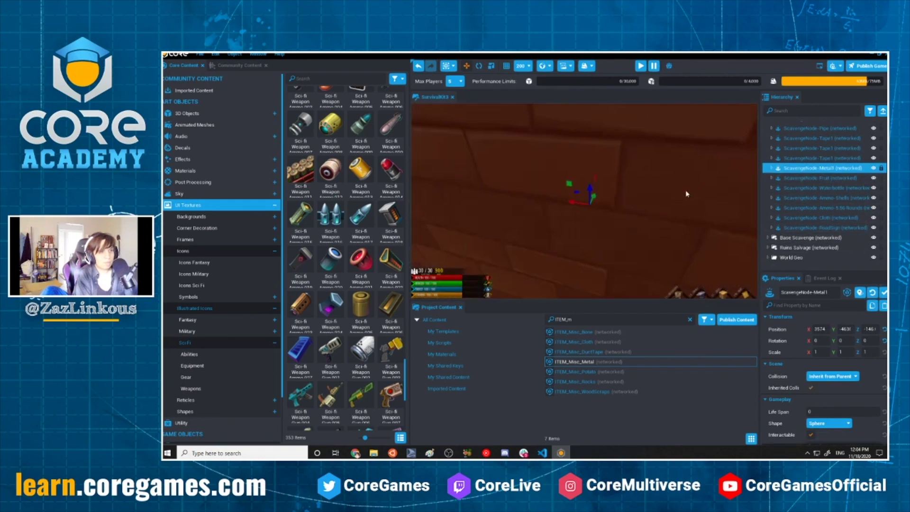
Move ScavengeNode-Metal1 out of the brick building and towards the road
right_click_drag(660, 170, 621, 96)
key("s")
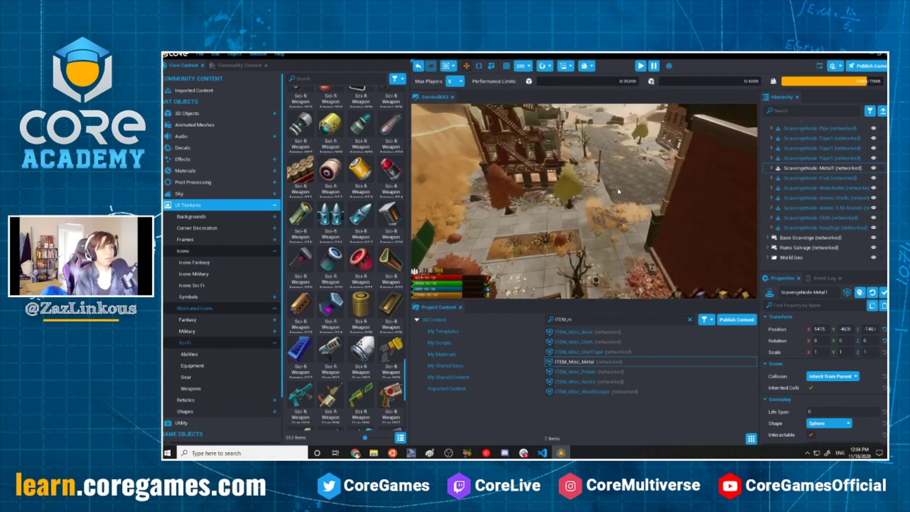
right_click_drag(618, 191, 589, 209)
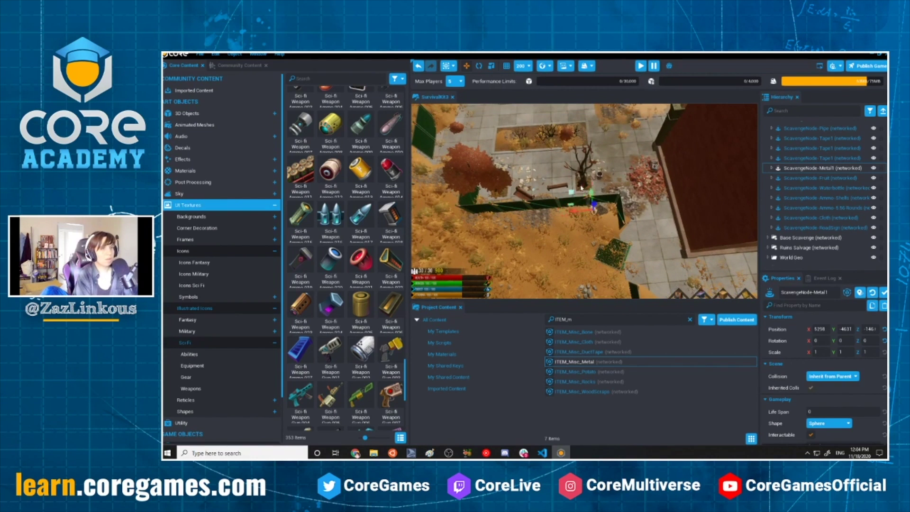
right_click_drag(584, 249, 598, 285)
key("w")
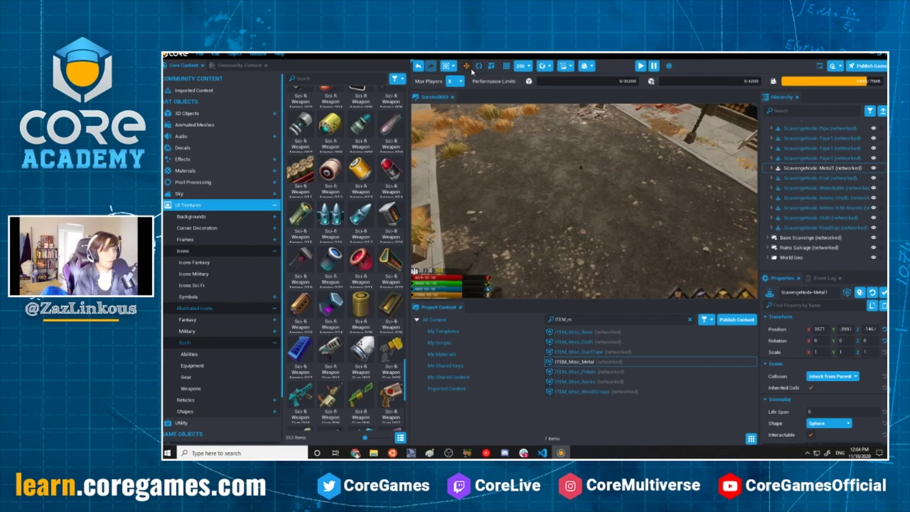
Lower ScavengeNode-Metal1 onto the road surface and place it beside the potato plant
right_click_drag(580, 168, 638, 397)
key("w")
key("w")
key("w")
right_click_drag(599, 228, 582, 235)
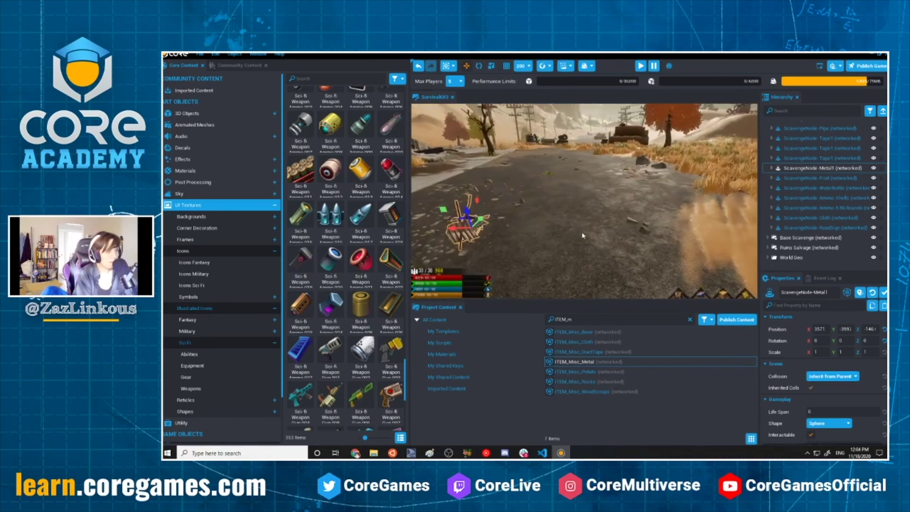
middle_click_drag(583, 235, 629, 267)
left_click_drag(482, 240, 578, 174)
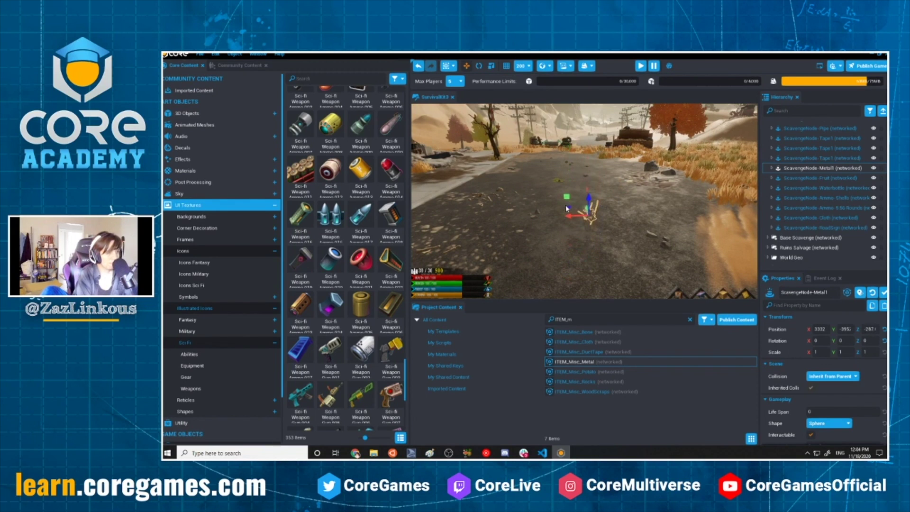
right_click_drag(589, 243, 680, 229)
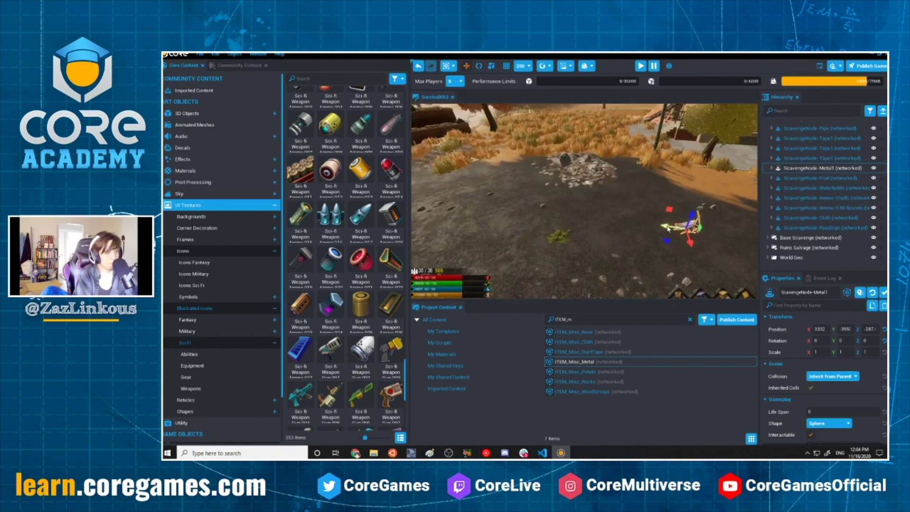
left_click_drag(668, 228, 553, 207)
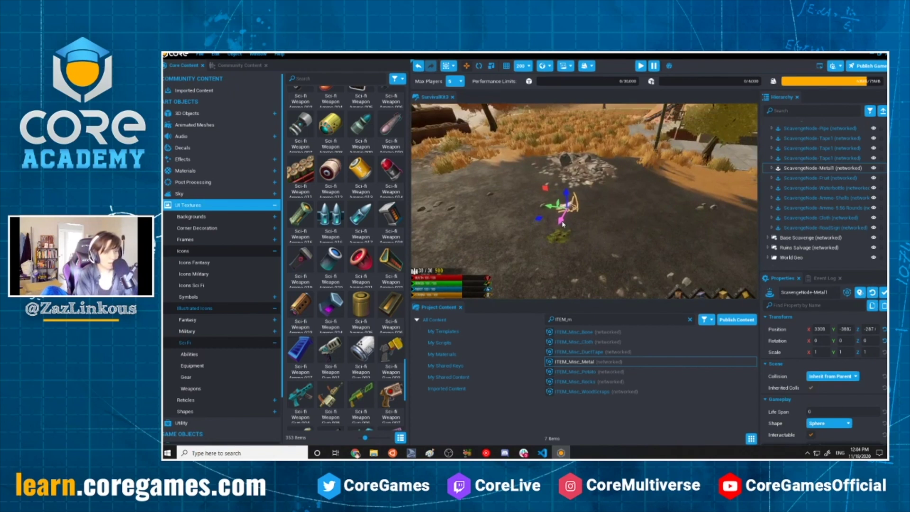
Set minQuantity to 2 on the SCAVENGE_NodeScript of ScavengeNode-Metal1
scroll(810, 359, "down", 2)
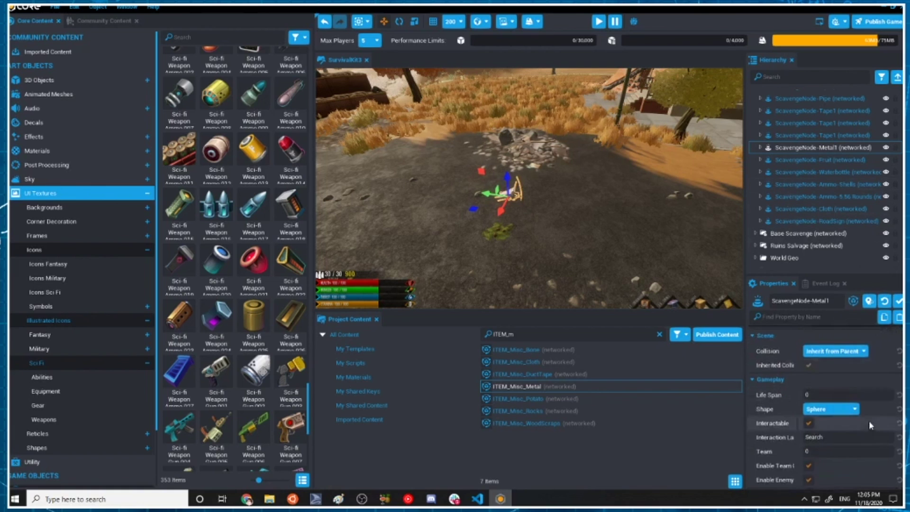
scroll(868, 424, "up", 1)
left_click(759, 147)
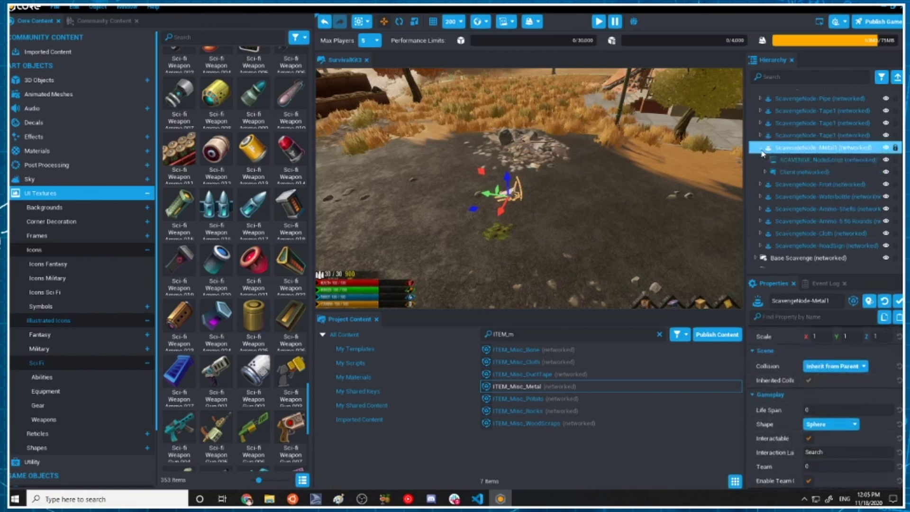
left_click(787, 161)
scroll(875, 450, "down", 2)
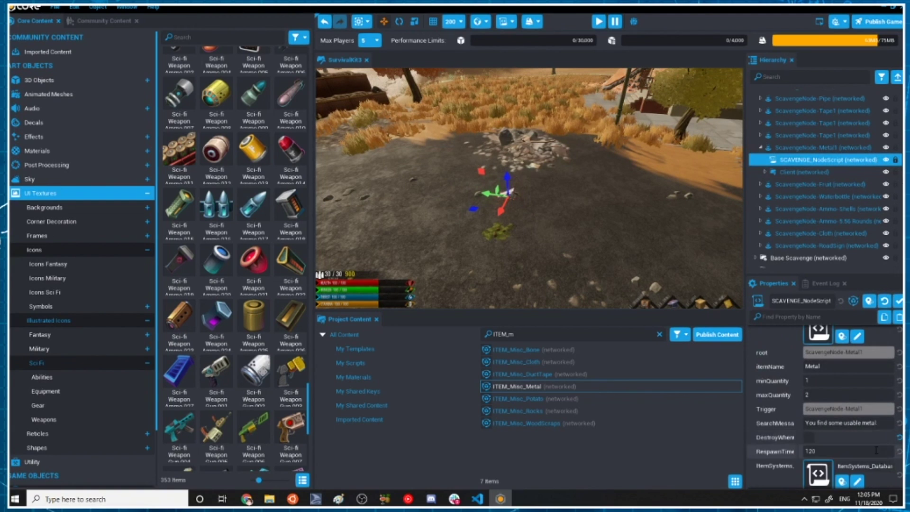
left_click(808, 380)
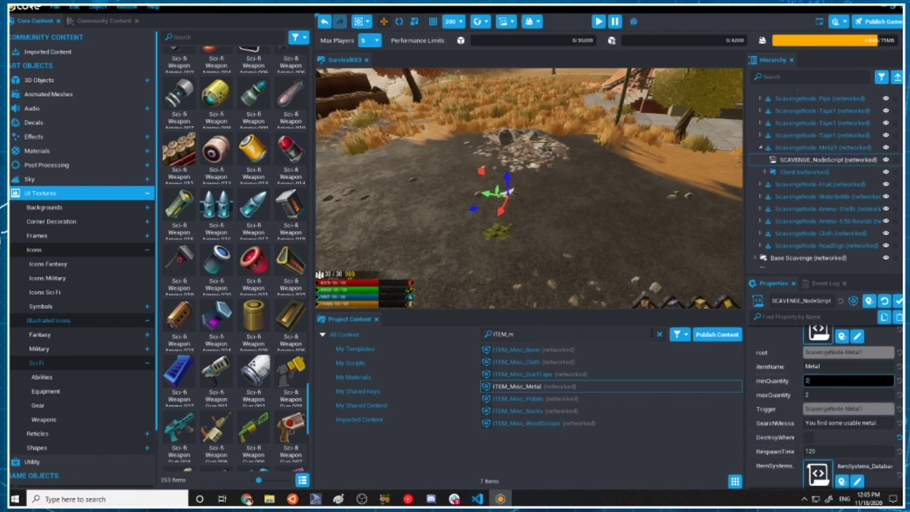
left_click(627, 231)
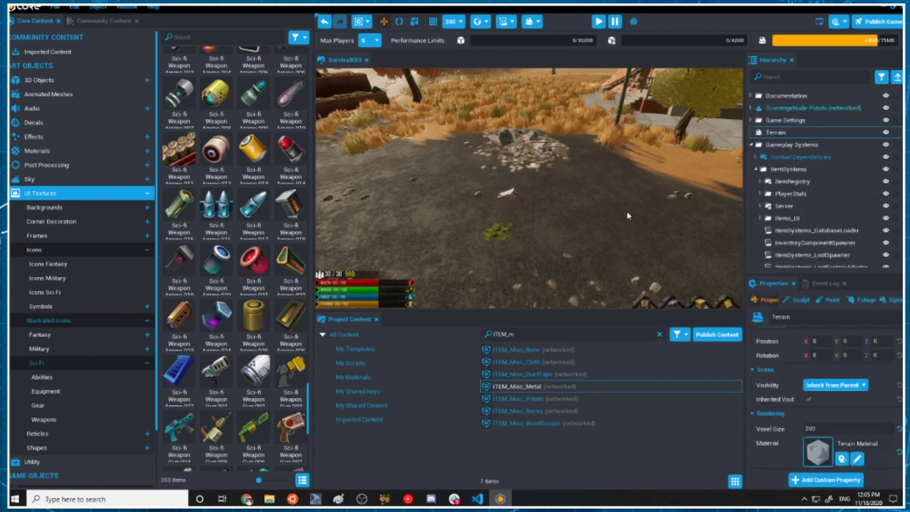
Start a game preview and run the character down the road to the potato plant
right_click_drag(627, 215, 511, 128)
key("s")
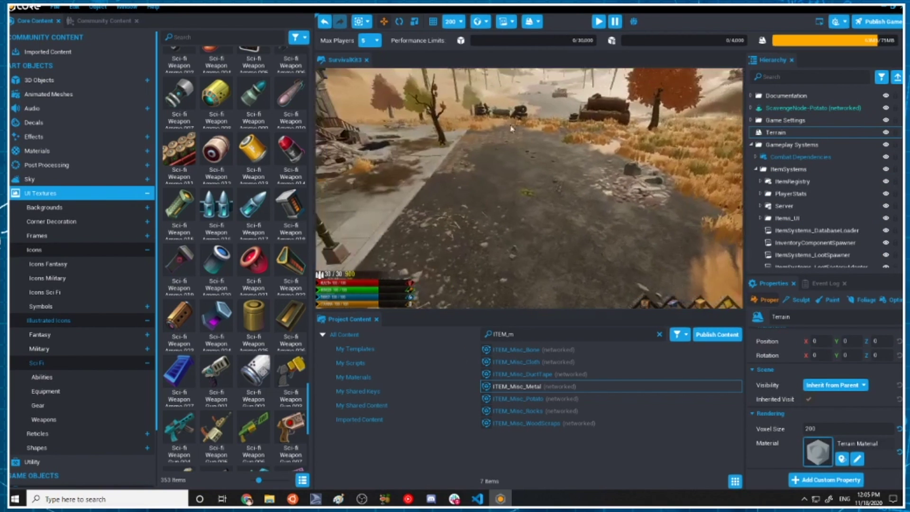
left_click(597, 24)
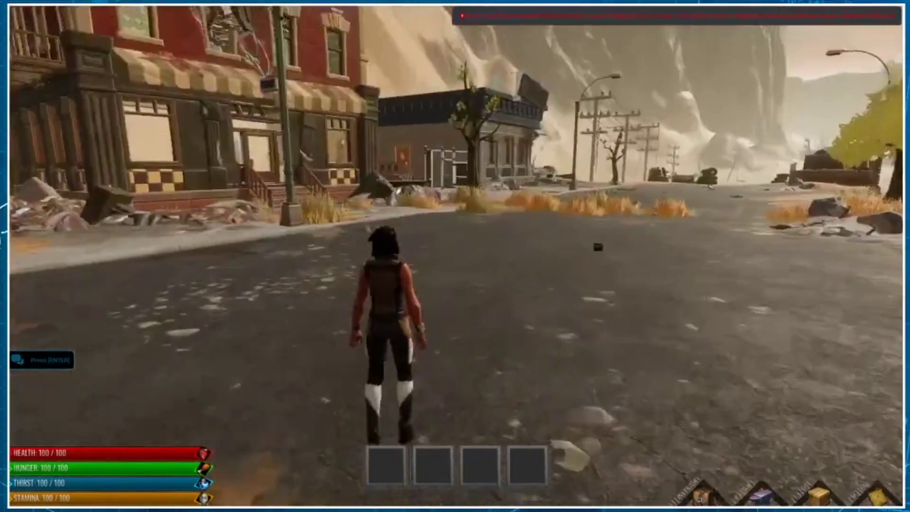
key("w")
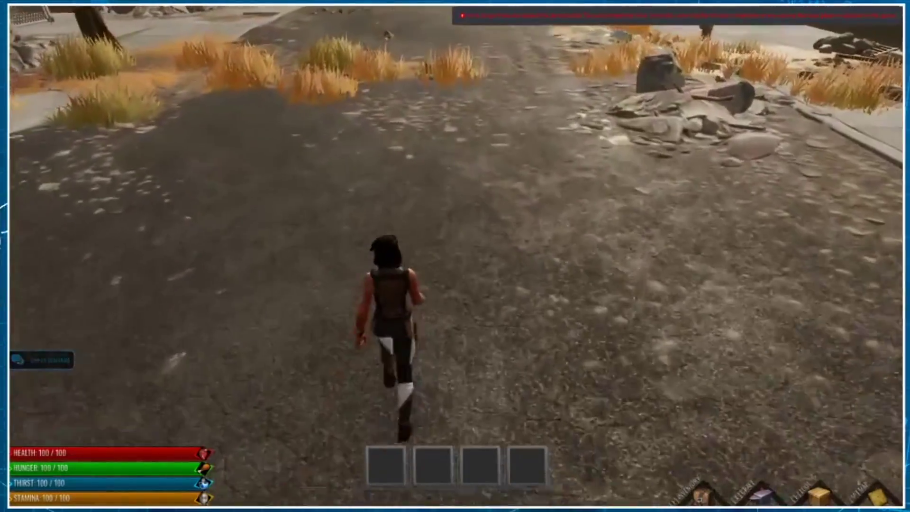
key("shift+w")
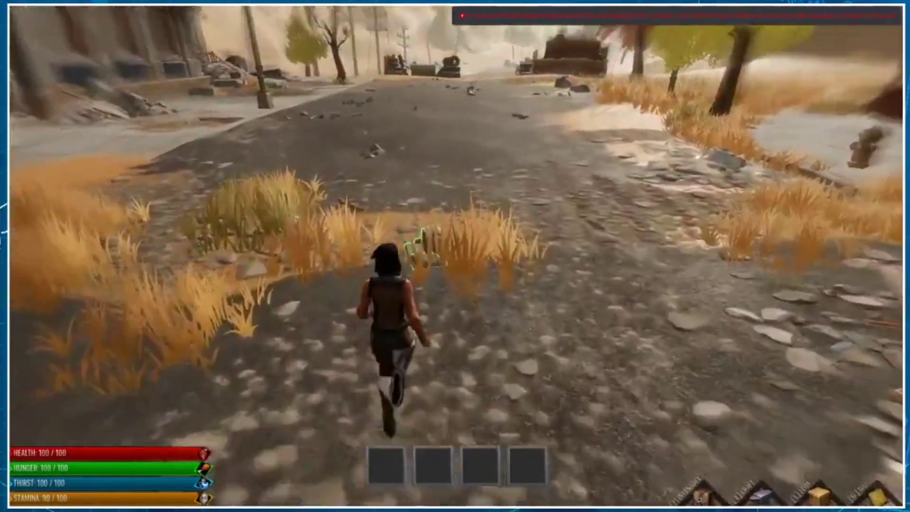
key("shift+w")
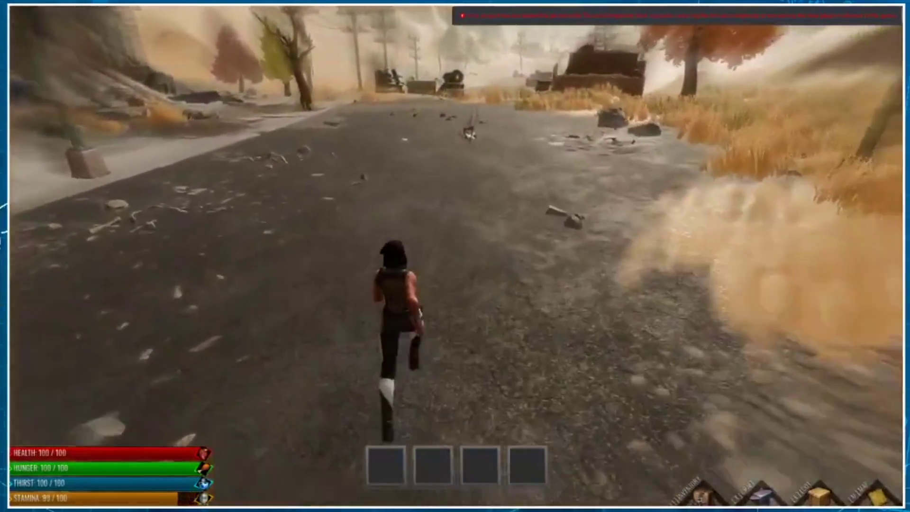
key("shift+w")
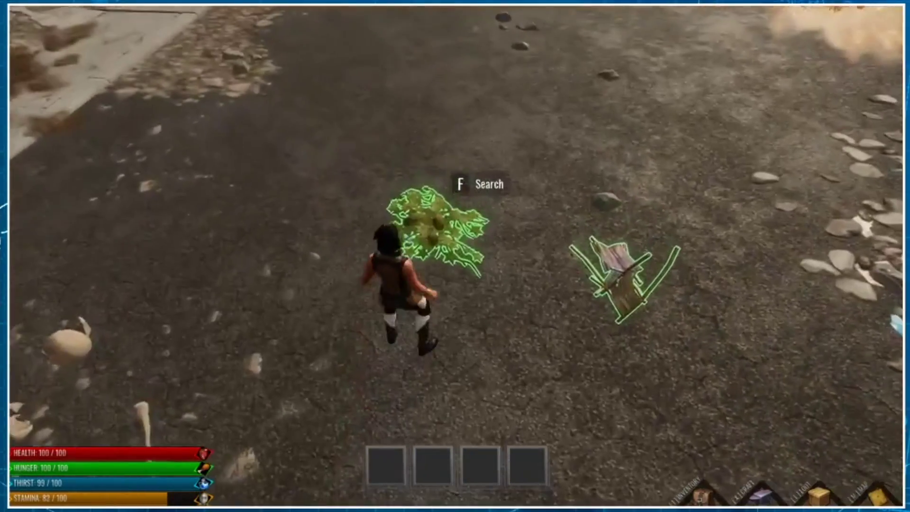
Scavenge the potato plant and the metal node beside it
key("f")
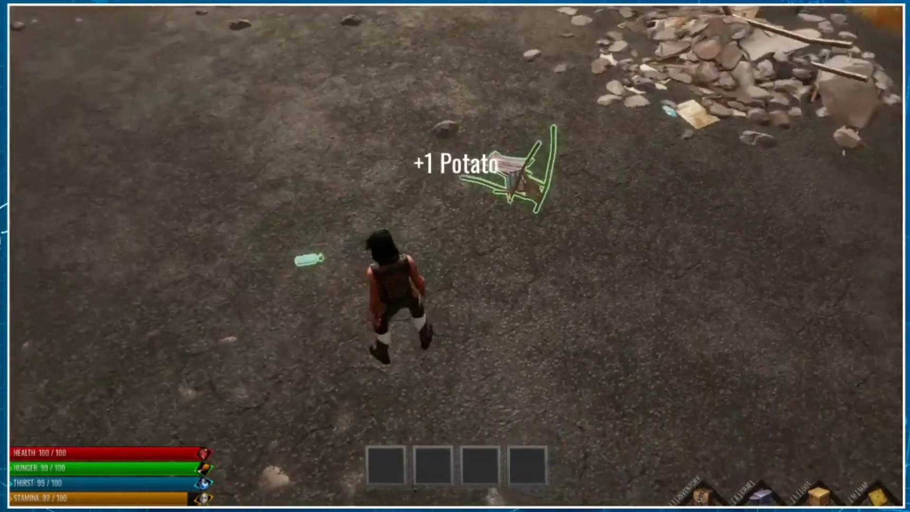
key("w")
key("f")
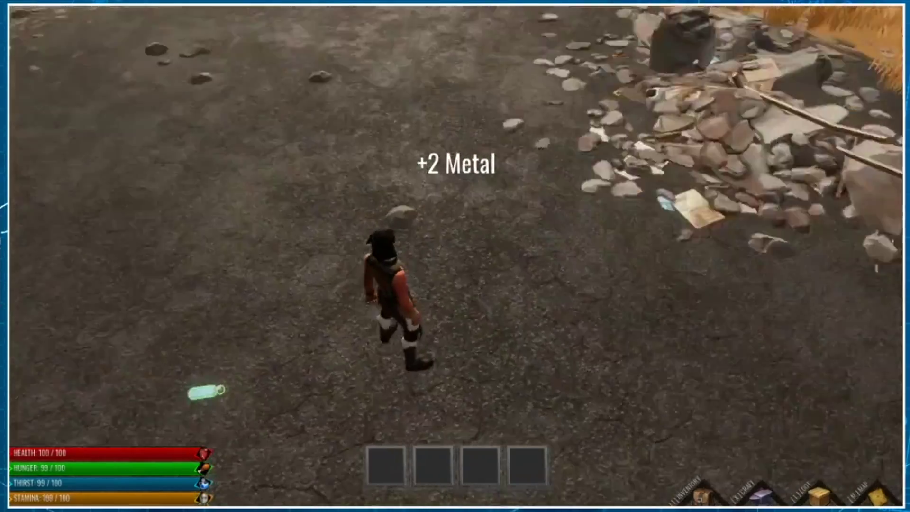
key("s")
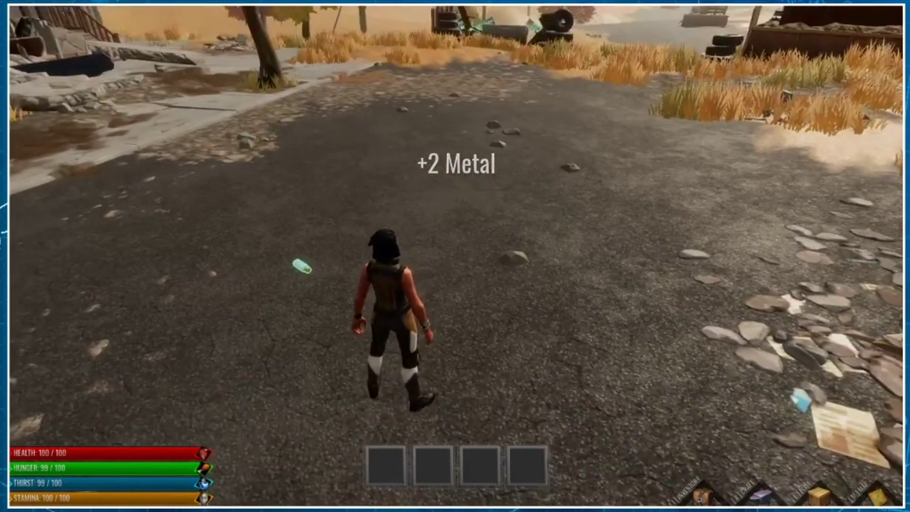
Craft the second Bandages recipe, which uses one potato and two metal, and open the inventory to check the result
key("x")
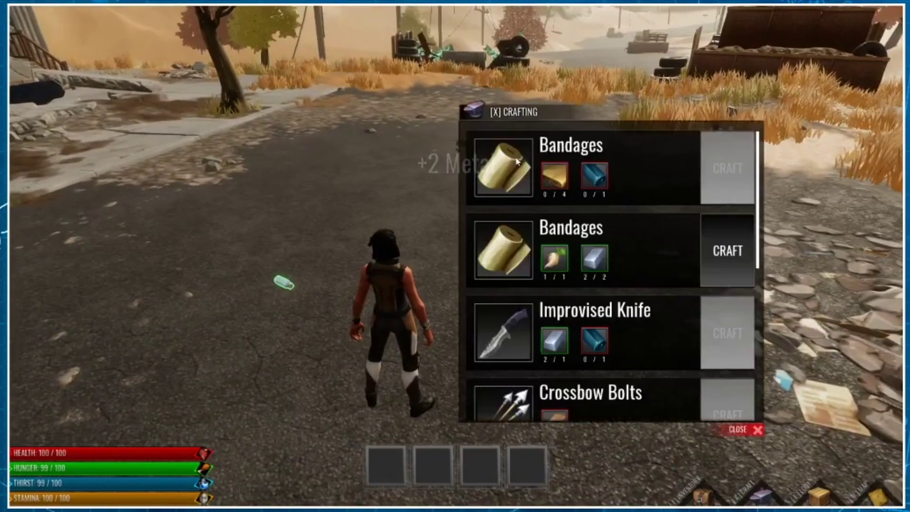
scroll(542, 308, "down", 3)
scroll(614, 198, "up", 3)
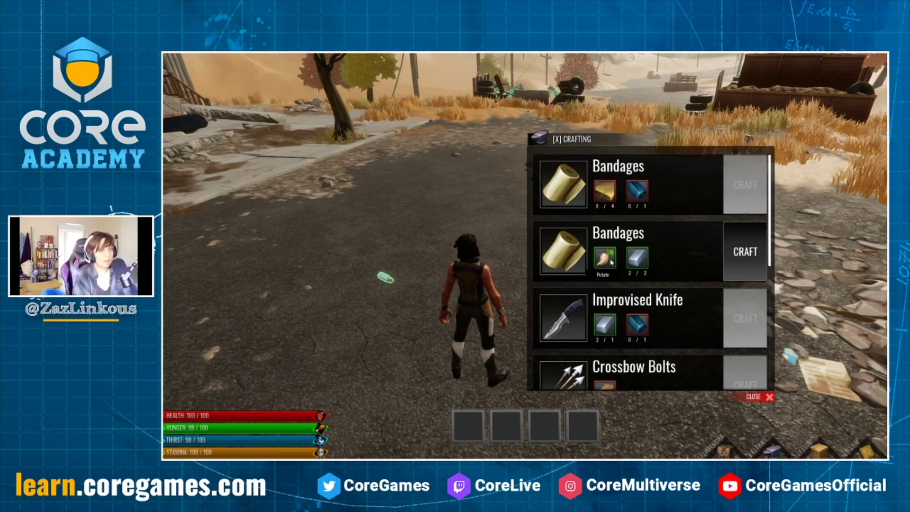
left_click(751, 257)
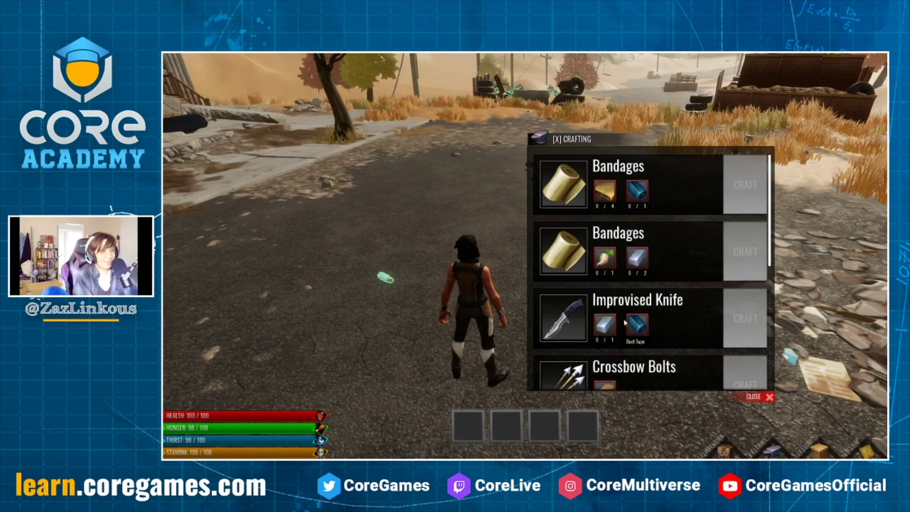
key("i")
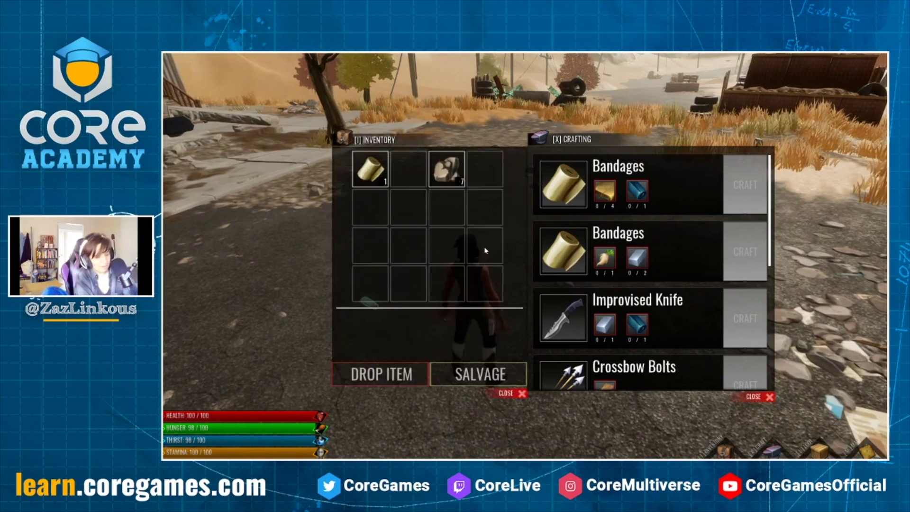
Examine the item details in the inventory and end the game preview
mouse_move(447, 173)
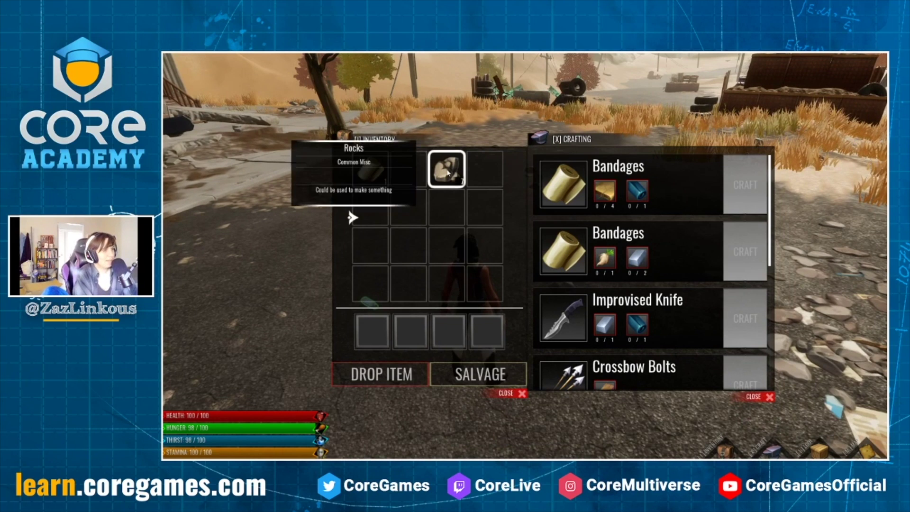
mouse_move(387, 178)
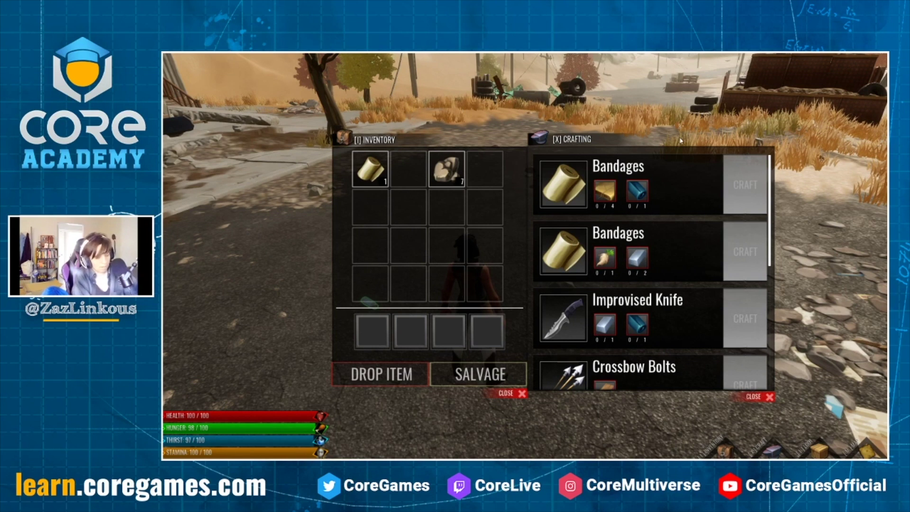
key("equal")
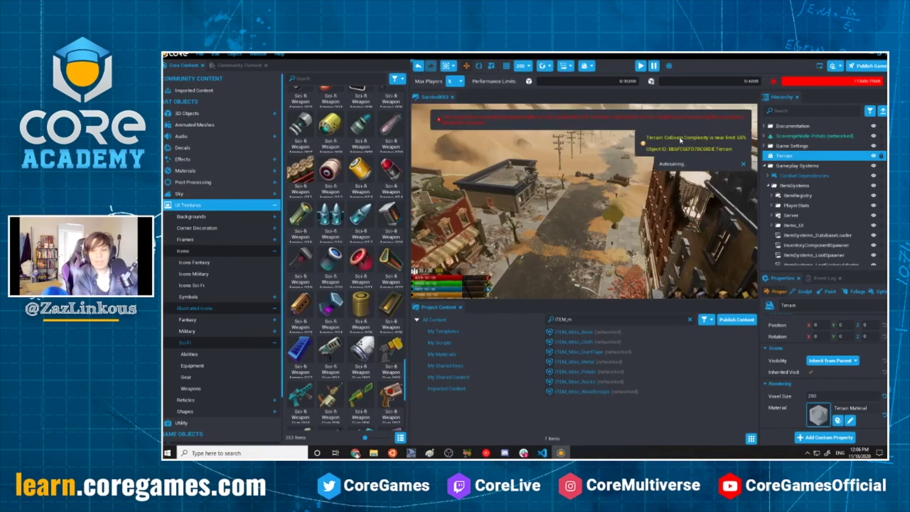
key("F11")
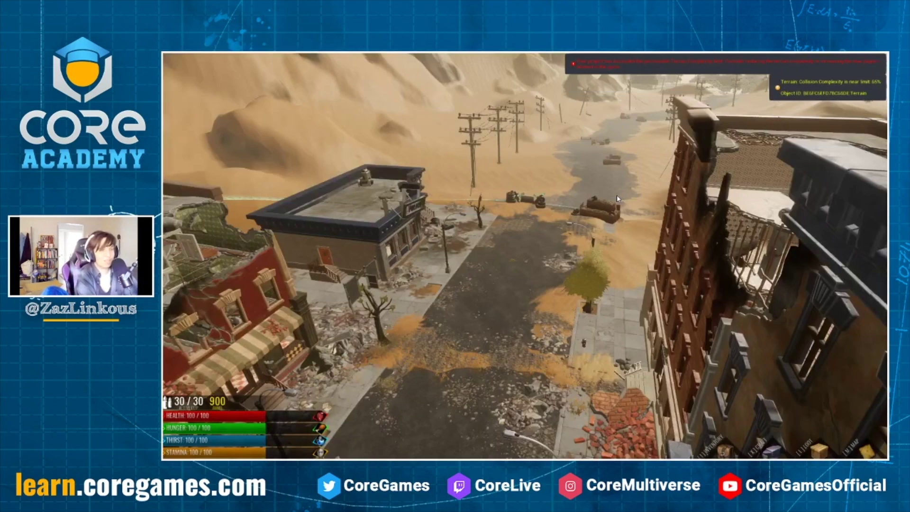
key("Escape")
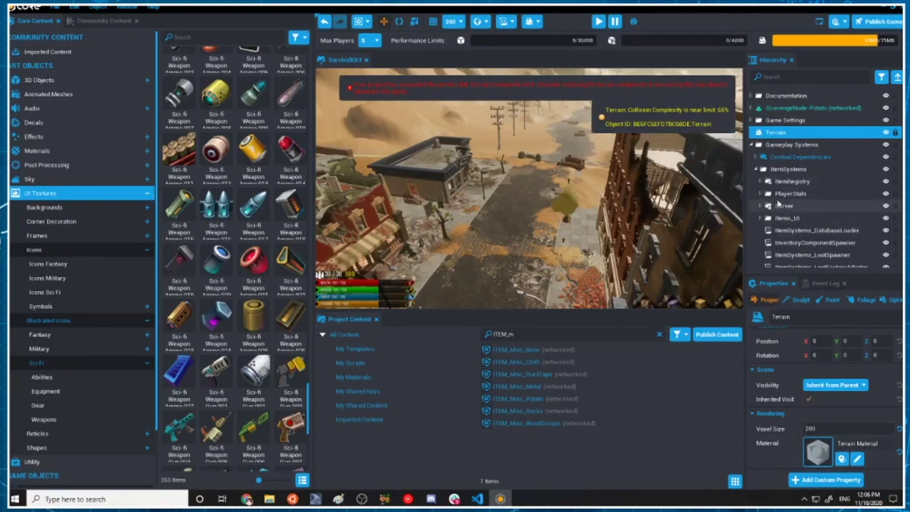
Open the Battery recipe among the Consumables of the Crafting System's Recipes Registry and check its Material Potato and Material Metal entries
left_click(755, 169)
left_click(755, 182)
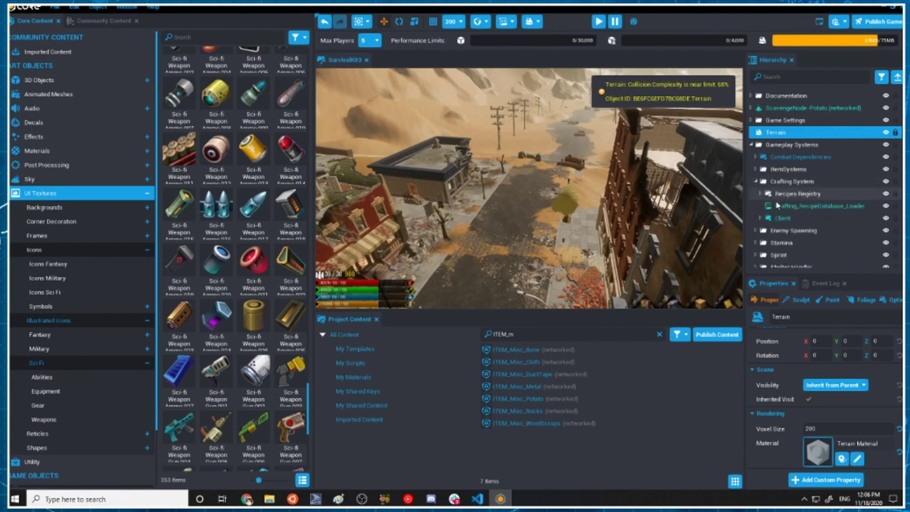
left_click(760, 194)
left_click(765, 206)
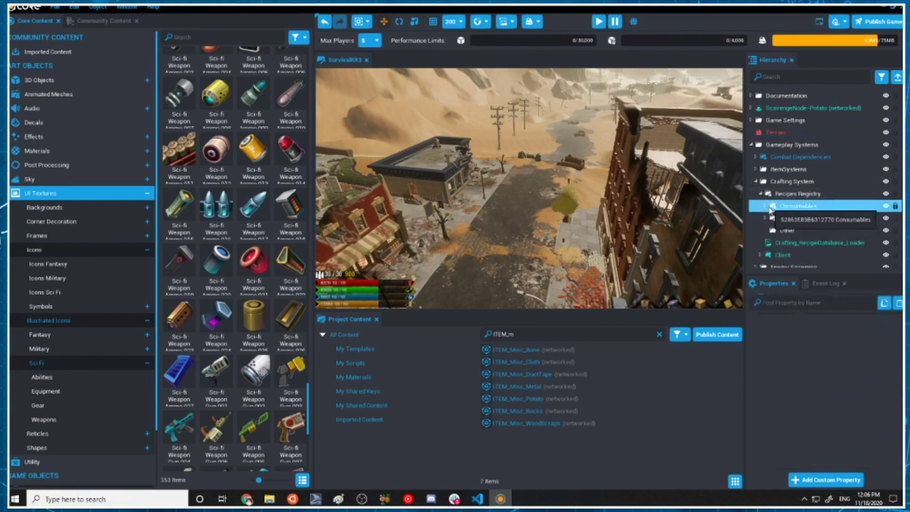
left_click(778, 229)
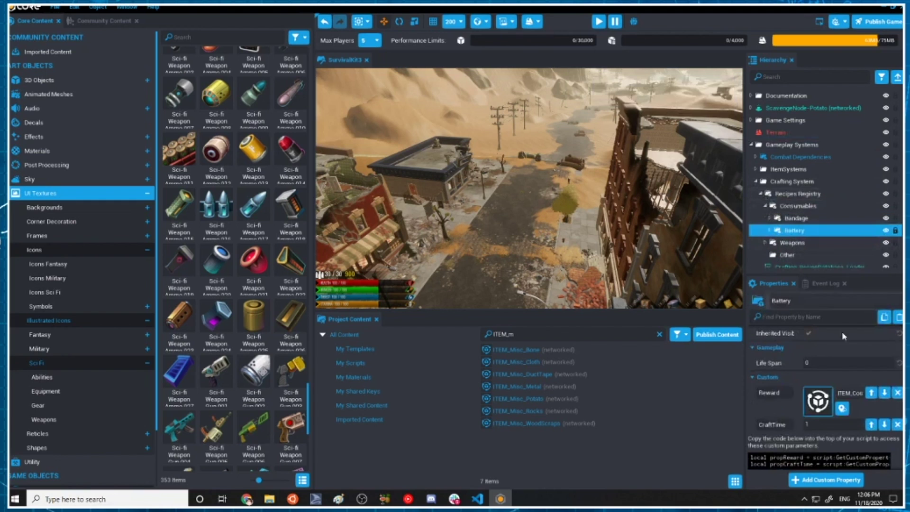
left_click(768, 230)
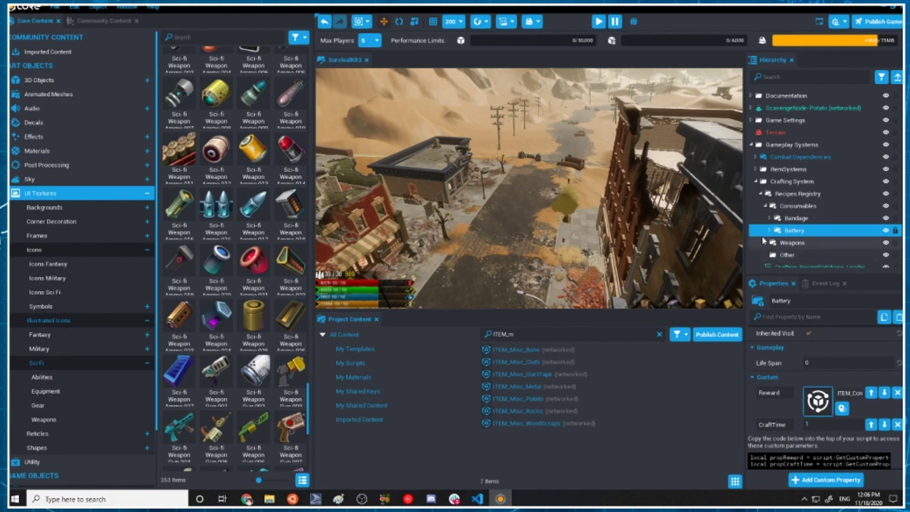
scroll(789, 255, "down", 1)
scroll(789, 255, "down", 2)
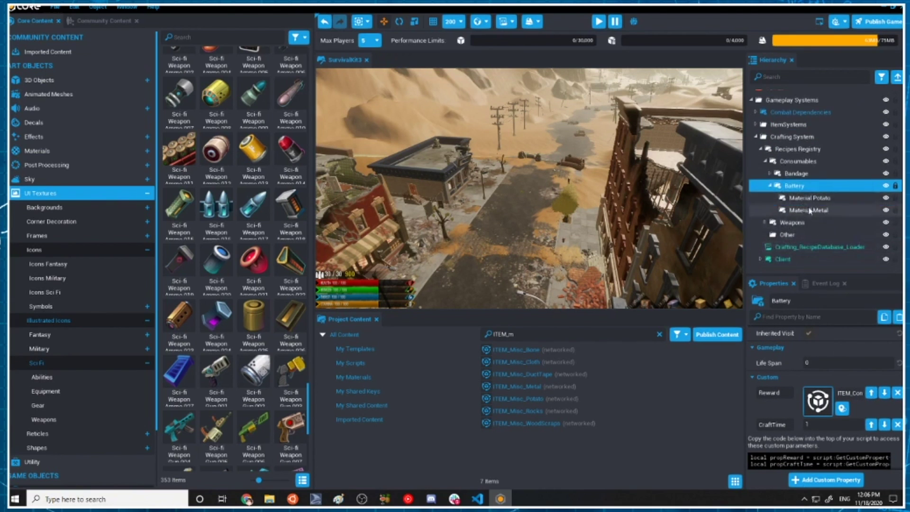
left_click(823, 199)
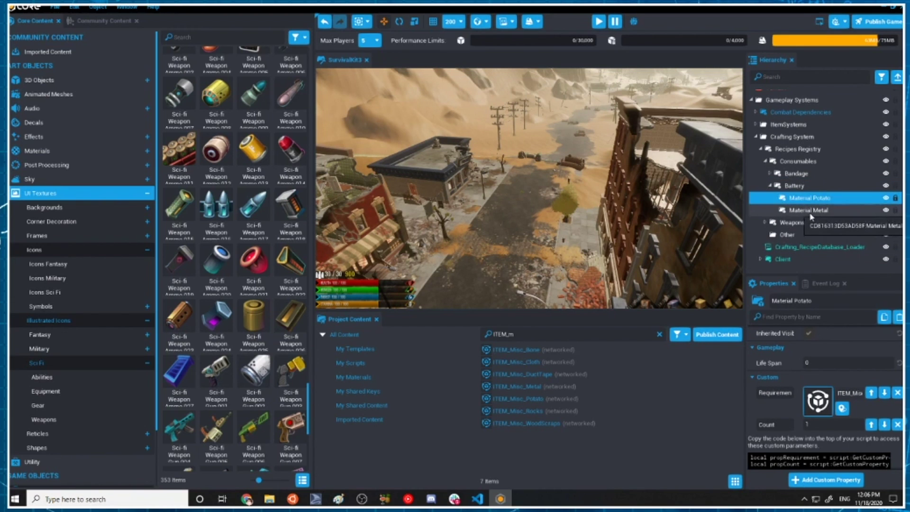
left_click(810, 212)
left_click(788, 187)
Set the Reward of the Battery recipe to ITEM_Misc_Potato
scroll(853, 397, "up", 4)
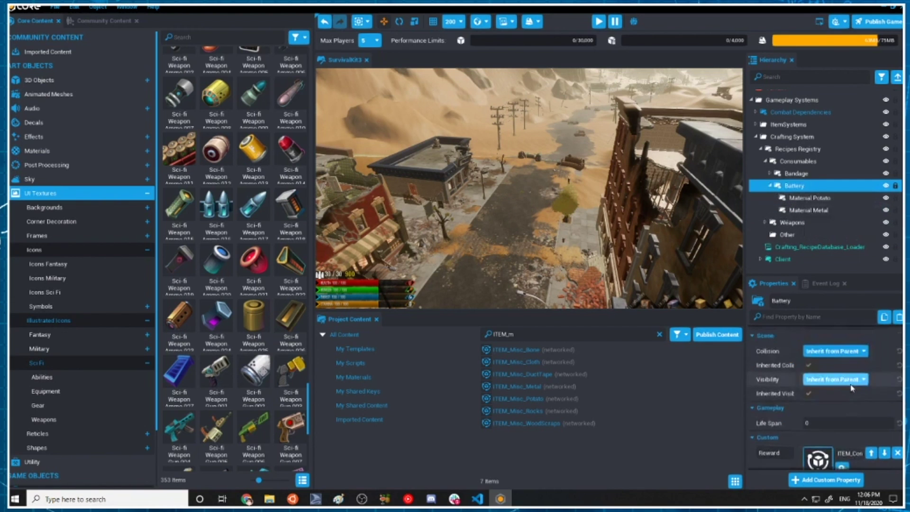
scroll(860, 393, "down", 3)
mouse_move(837, 408)
left_mouse_down()
mouse_move(888, 412)
mouse_move(849, 409)
left_mouse_up()
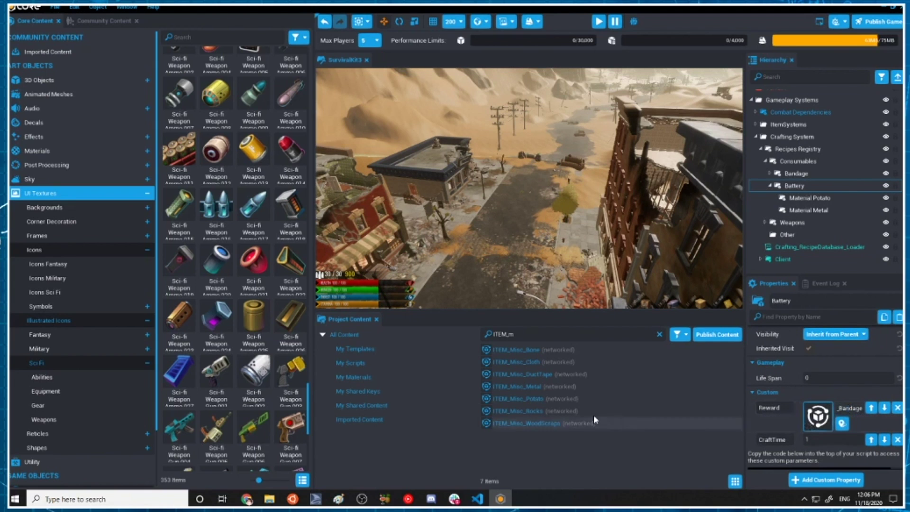
left_click_drag(519, 398, 808, 424)
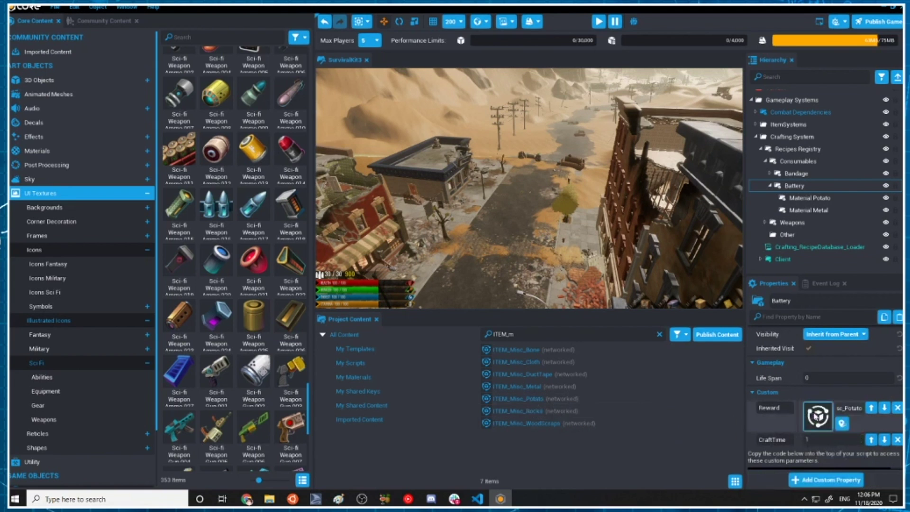
left_click(798, 186)
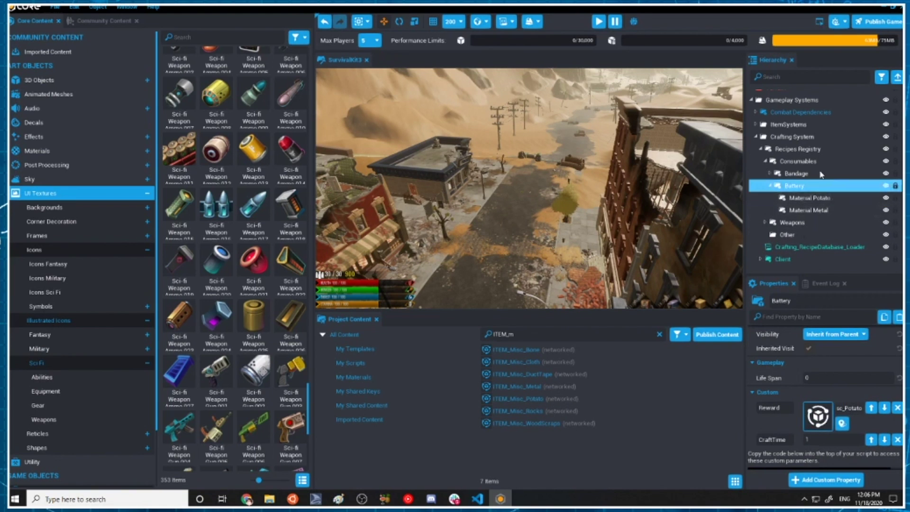
Start a game preview, scavenge the metal node and the potato plant, and walk on along the road
right_click_drag(572, 102, 596, 171)
scroll(573, 103, "up", 3)
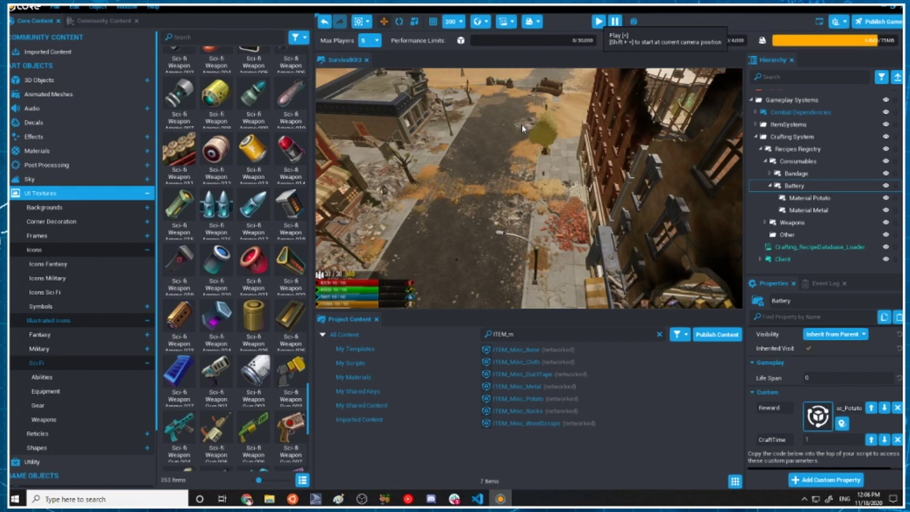
key("=")
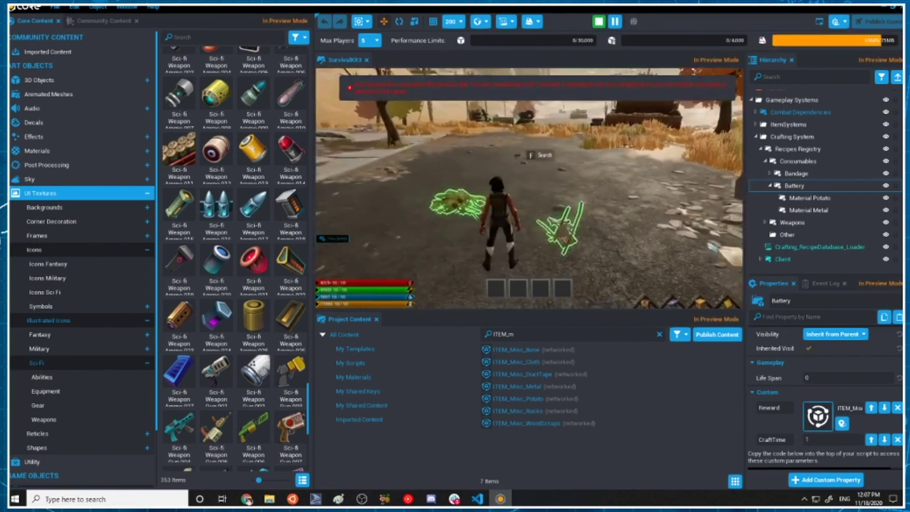
key("w")
key("f")
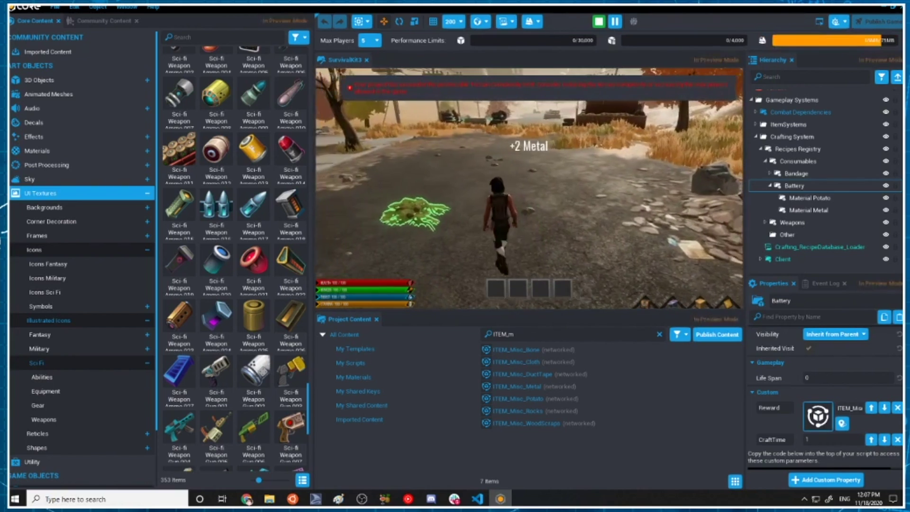
key("f")
key("w")
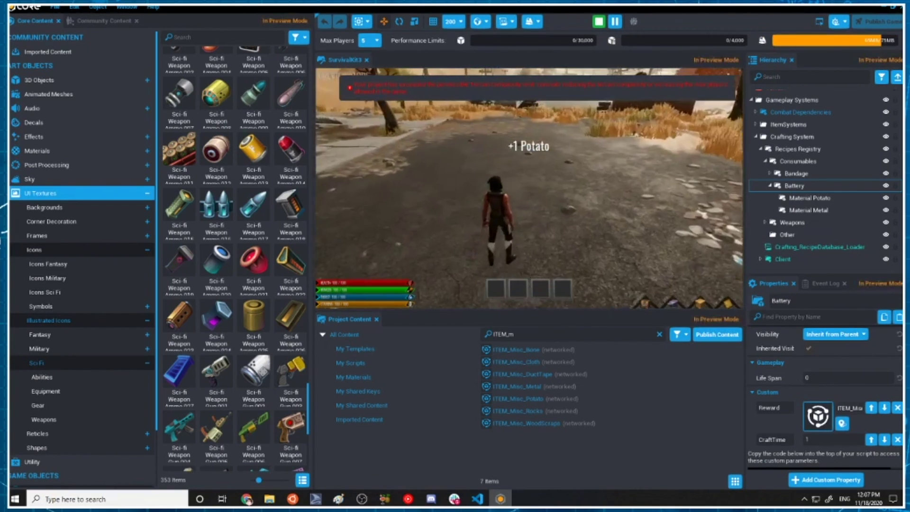
key("w")
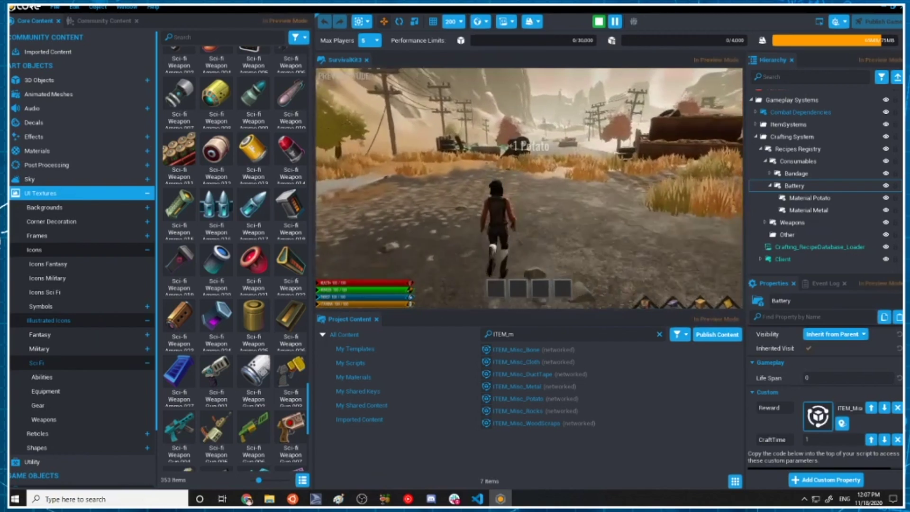
key("w")
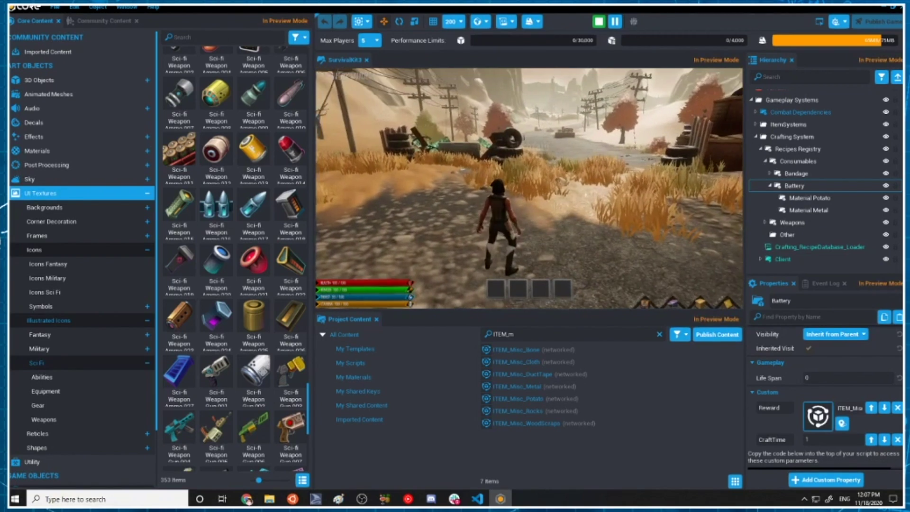
Check the reward of the second crafting recipe in the full-screen preview and end the preview
key("F11")
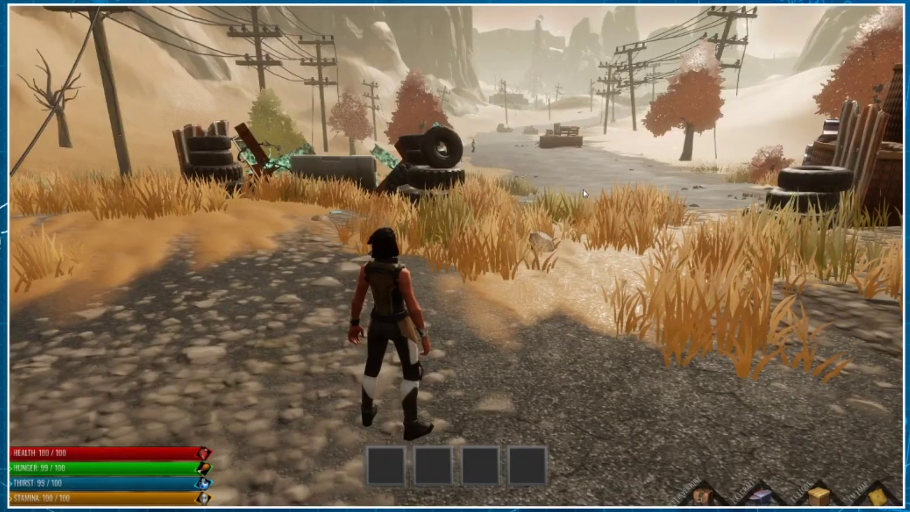
key("x")
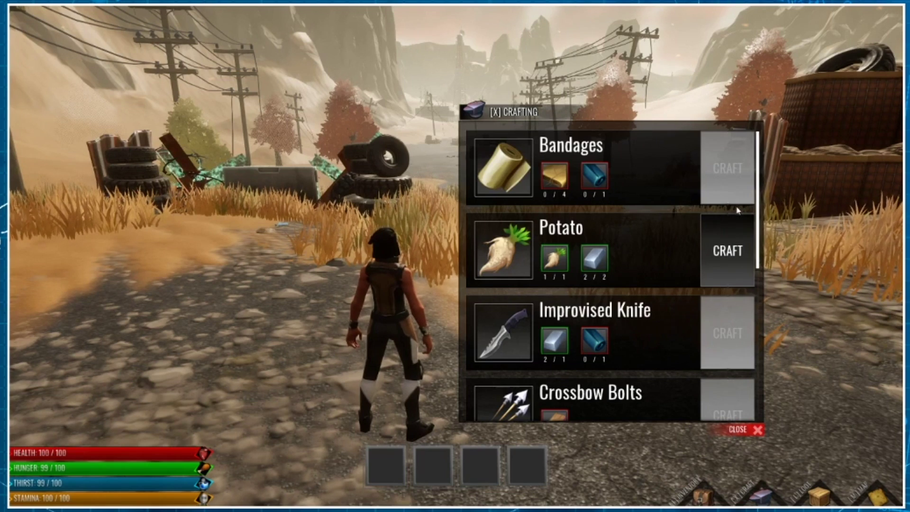
key("x")
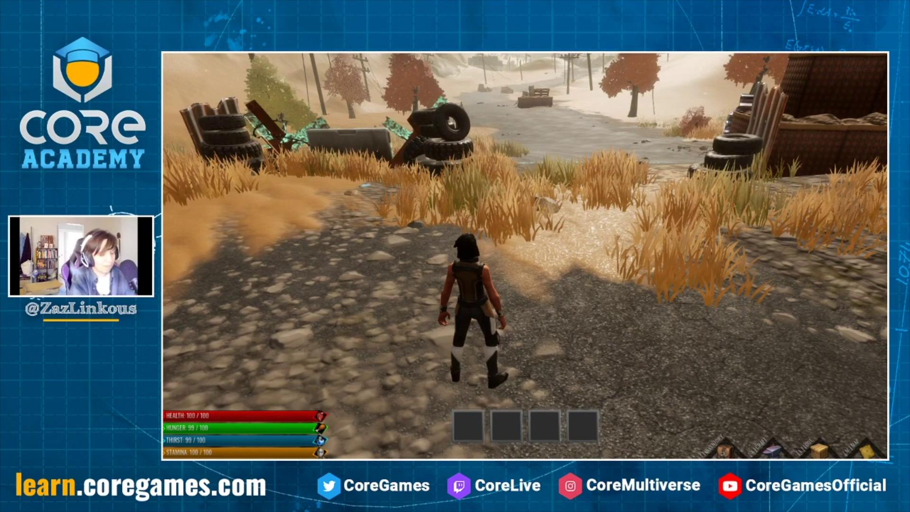
key("Escape")
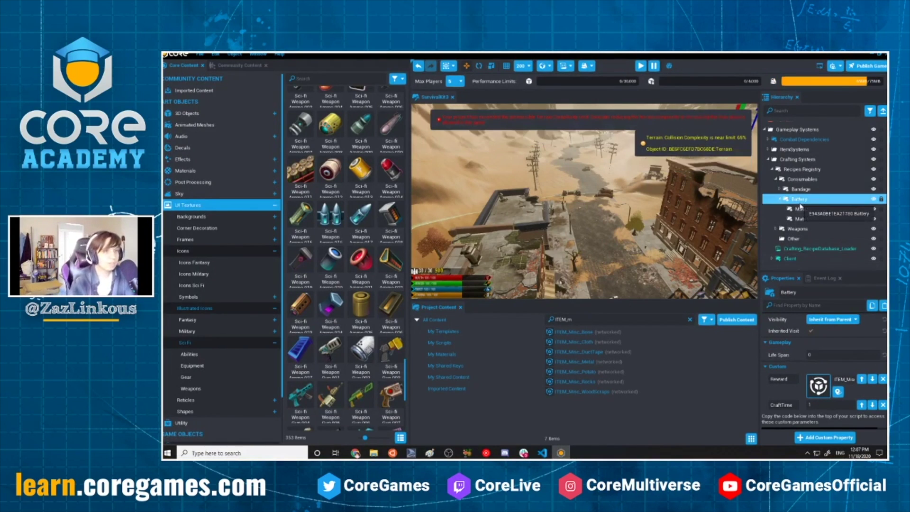
Set the Reward of the Battery recipe to ITEM_Consumable_Battery, found by filtering the project content for ITEM_, and save the project
left_click(603, 319)
key("BackSpace")
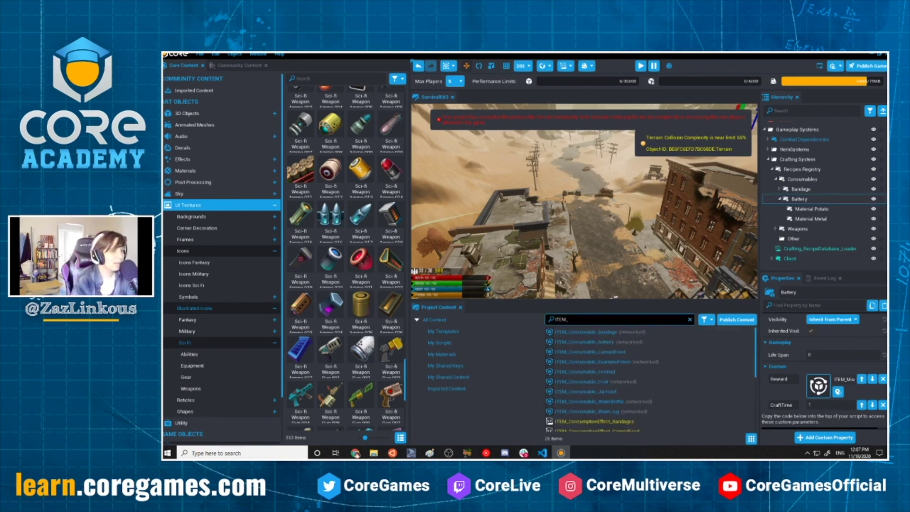
left_click_drag(592, 345, 824, 385)
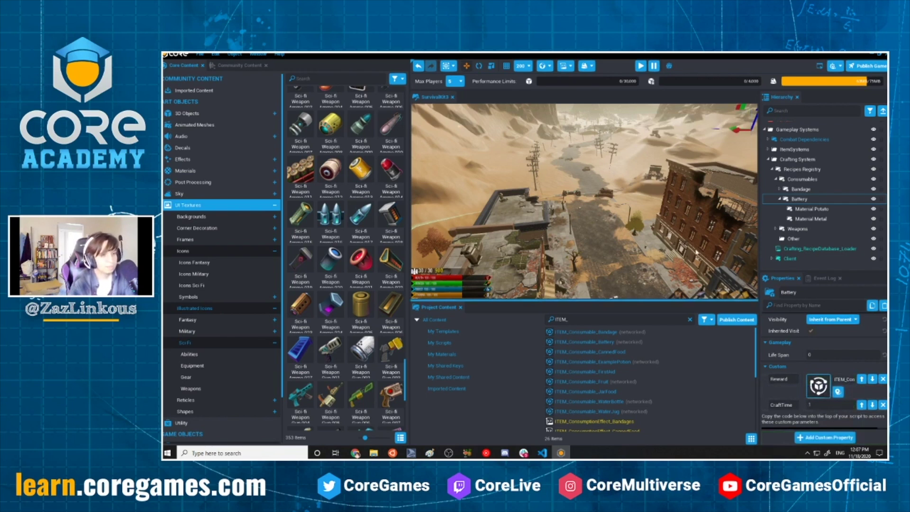
key("ctrl+s")
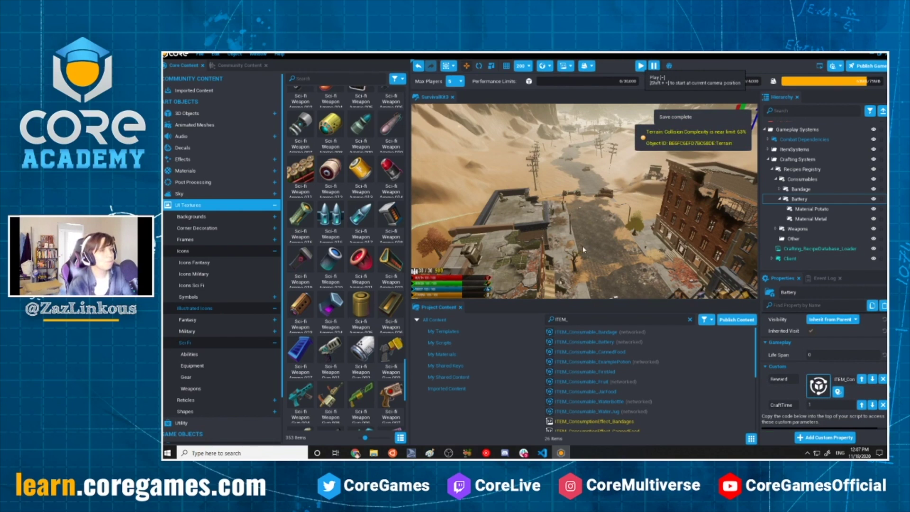
Start a game preview, craft the Battery from one potato and two metal, and open the inventory to check it
left_click(640, 66)
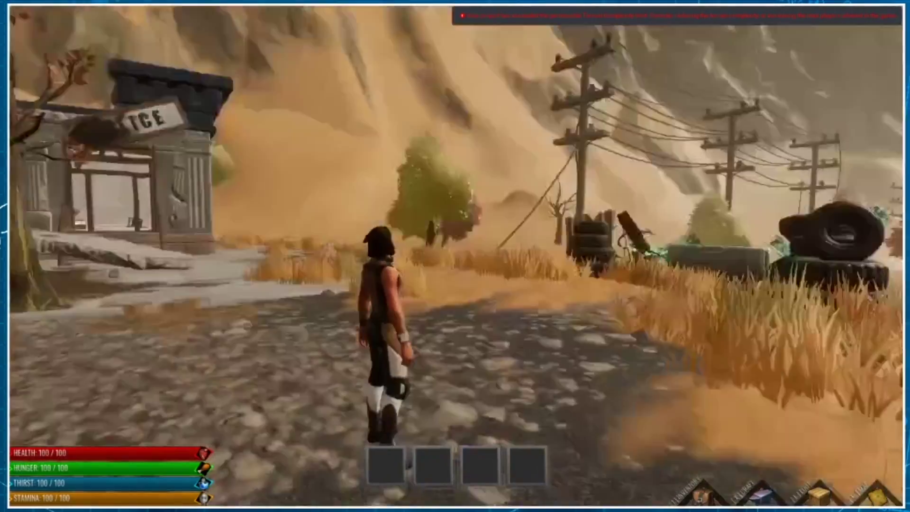
key("x")
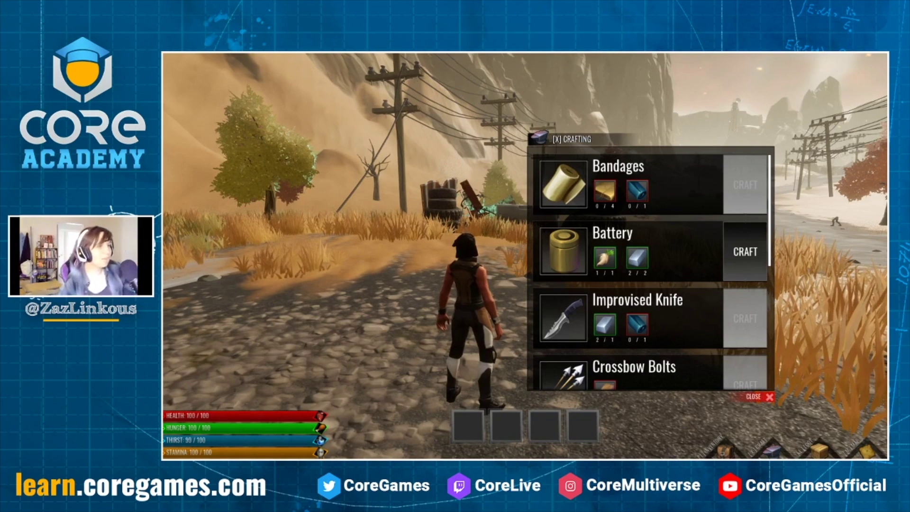
left_click(732, 261)
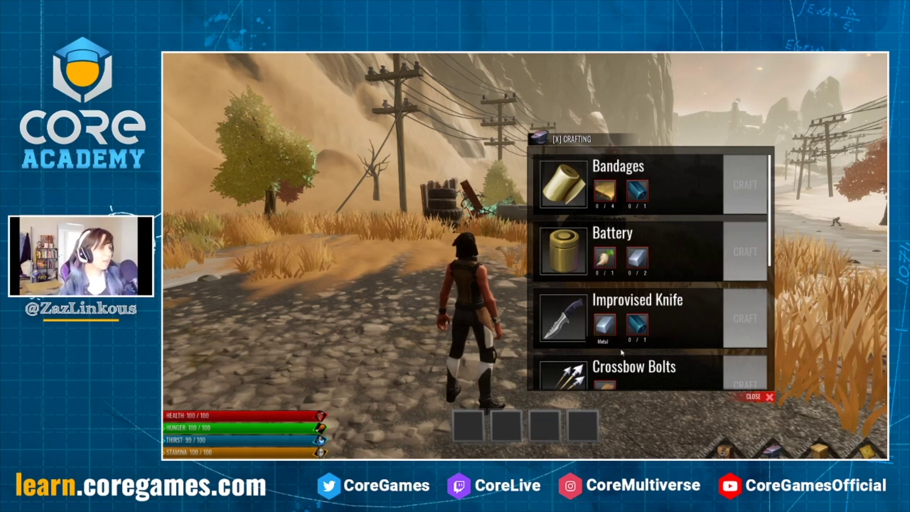
key("i")
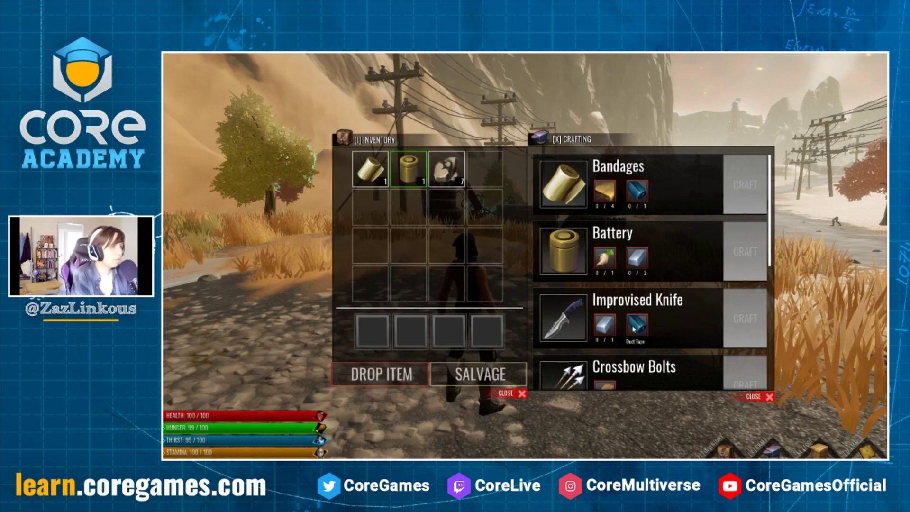